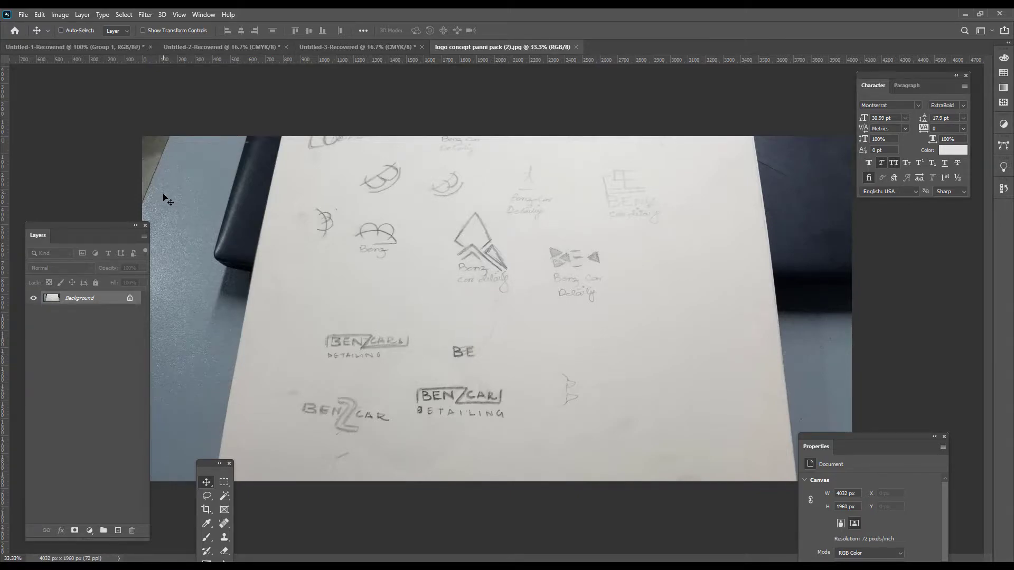
Step: Add a vertical and a horizontal guide crossing over the sketch photo, and unlock its background layer
{"action": "left_click_drag", "start_coordinate": [4, 159], "coordinate": [471, 169]}
{"action": "left_click_drag", "start_coordinate": [575, 61], "coordinate": [579, 313]}
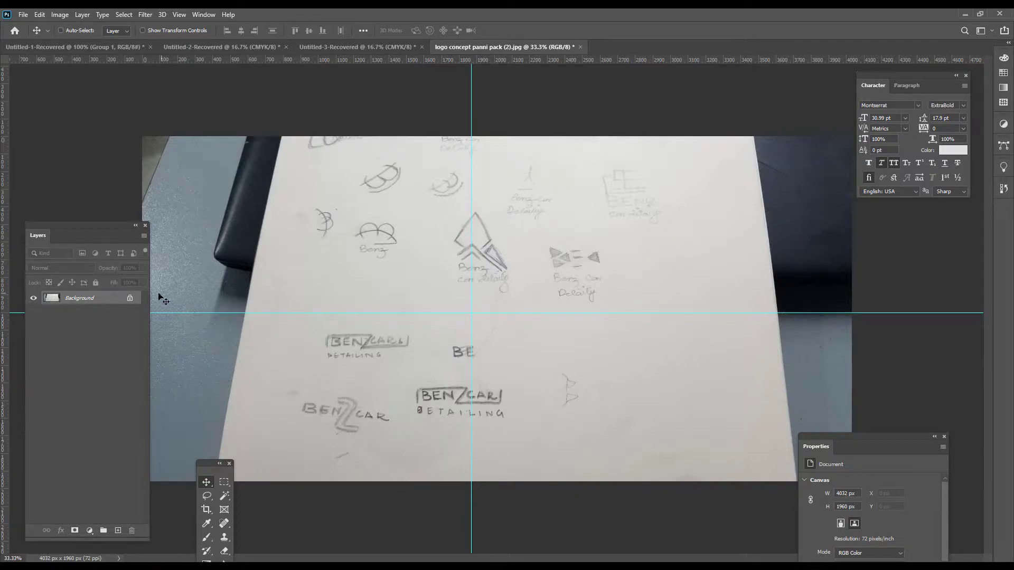
{"action": "left_click", "coordinate": [128, 299]}
Step: Widen the top of the photo with a Perspective transform, aligning the paper's right edge to a new vertical guide at its lower corner
{"action": "key", "text": "ctrl+t"}
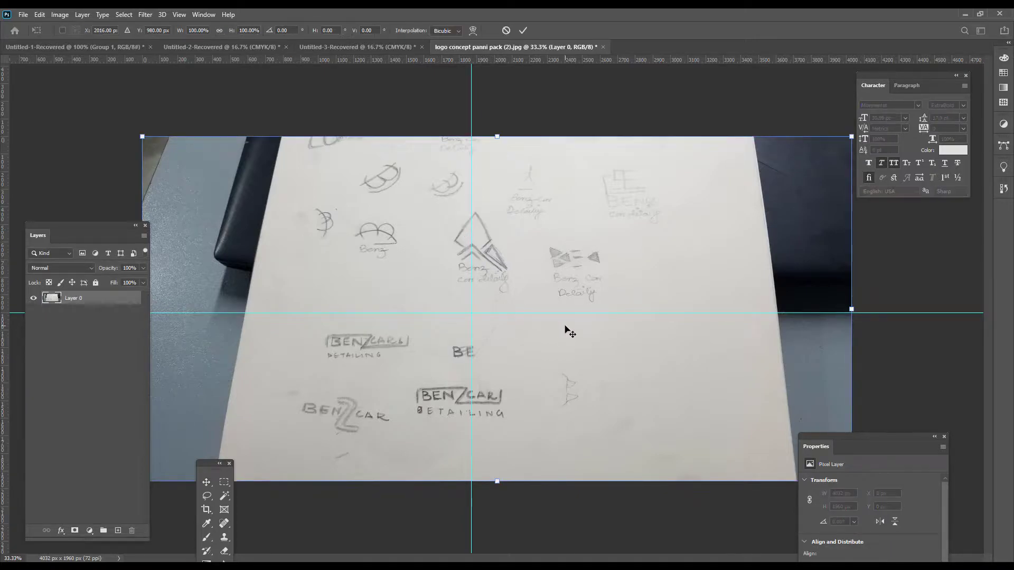
{"action": "key", "text": "ctrl+0"}
{"action": "right_click", "coordinate": [543, 244]}
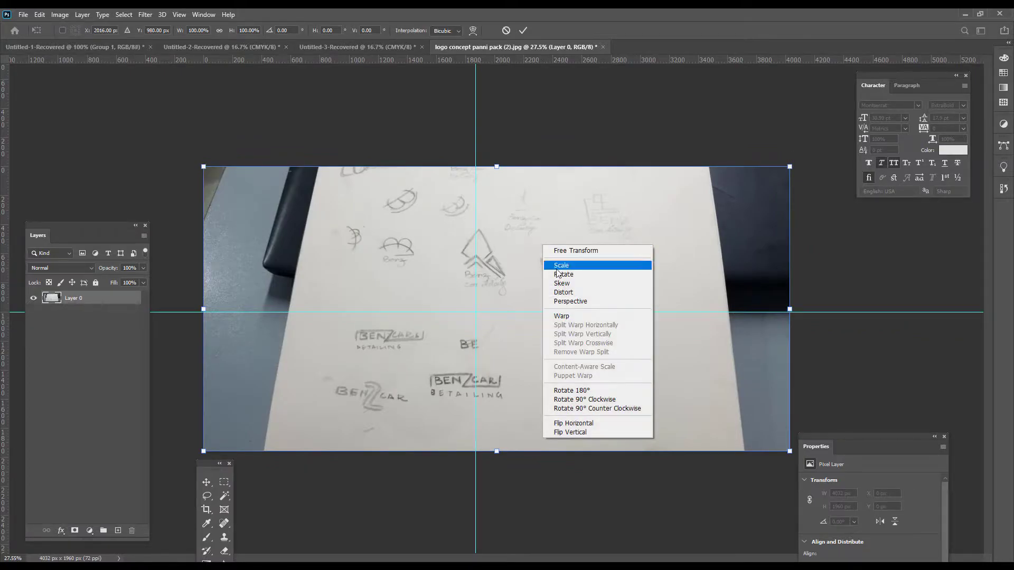
{"action": "left_click", "coordinate": [578, 302]}
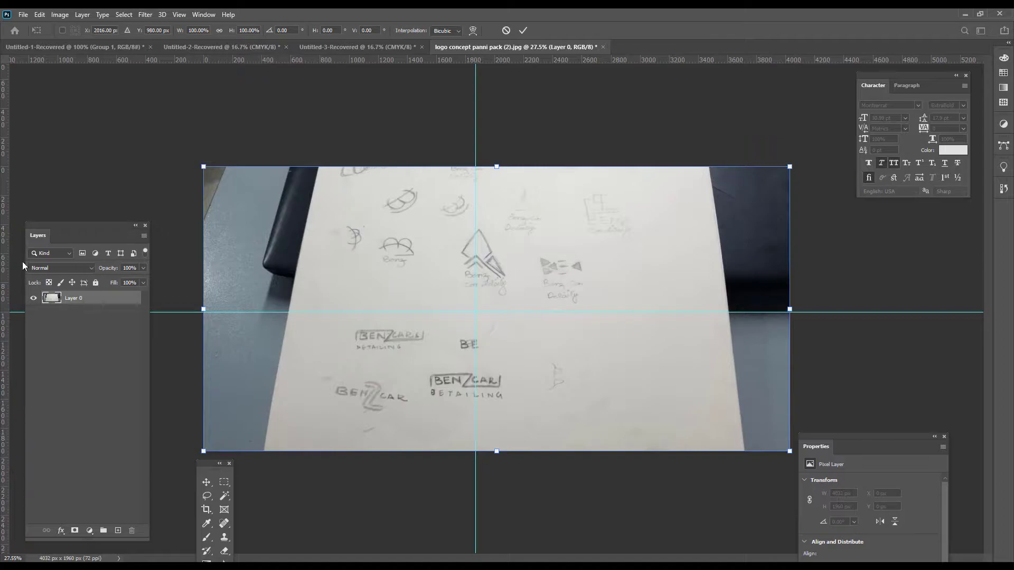
{"action": "left_click_drag", "start_coordinate": [4, 267], "coordinate": [744, 304]}
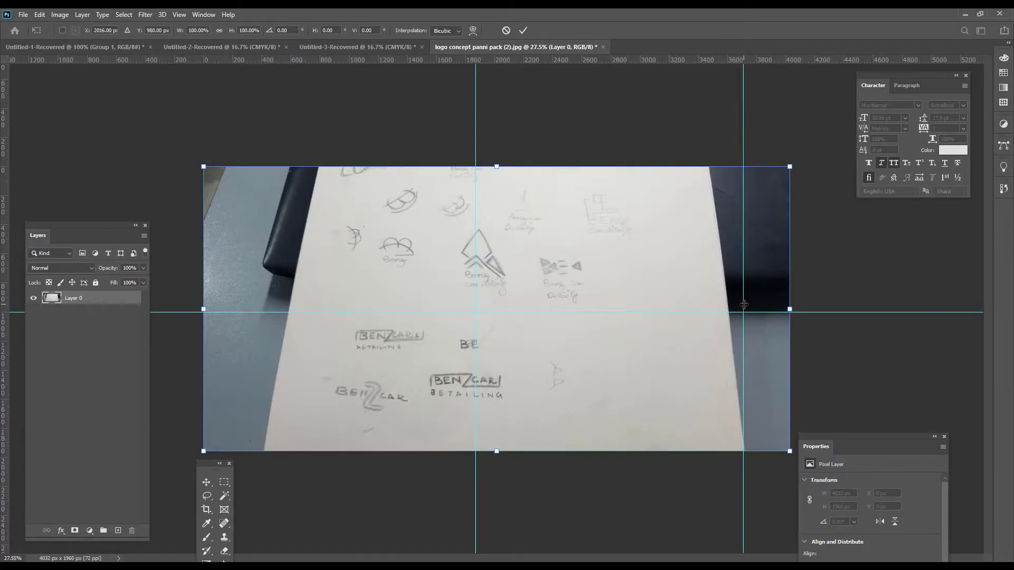
{"action": "left_click_drag", "start_coordinate": [789, 167], "coordinate": [838, 166]}
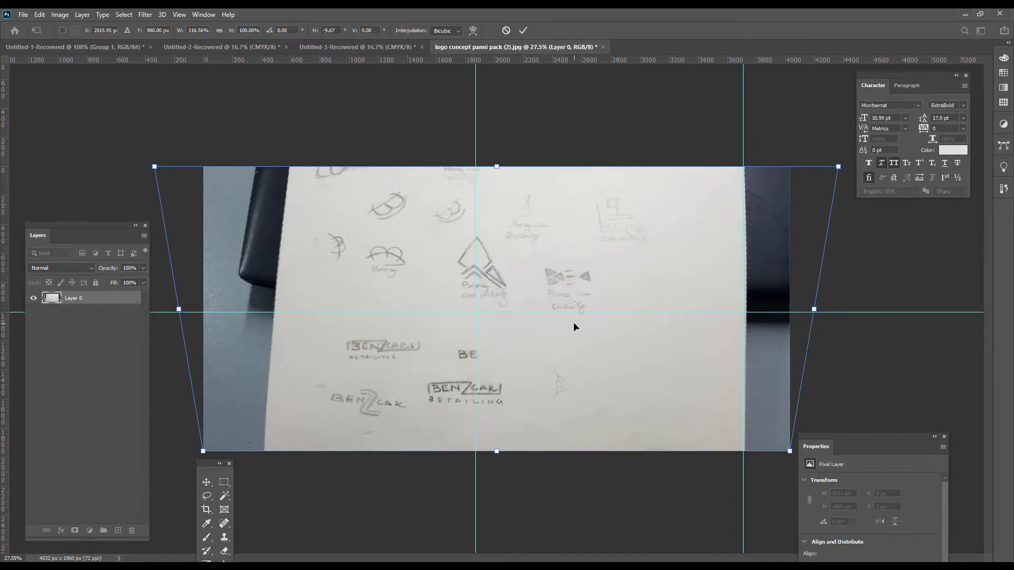
Step: Scale the photo up to about 120% in width and height, move it down on the canvas, and apply the transform
{"action": "right_click", "coordinate": [575, 273]}
{"action": "left_click", "coordinate": [596, 291]}
{"action": "left_click_drag", "start_coordinate": [501, 166], "coordinate": [500, 110]}
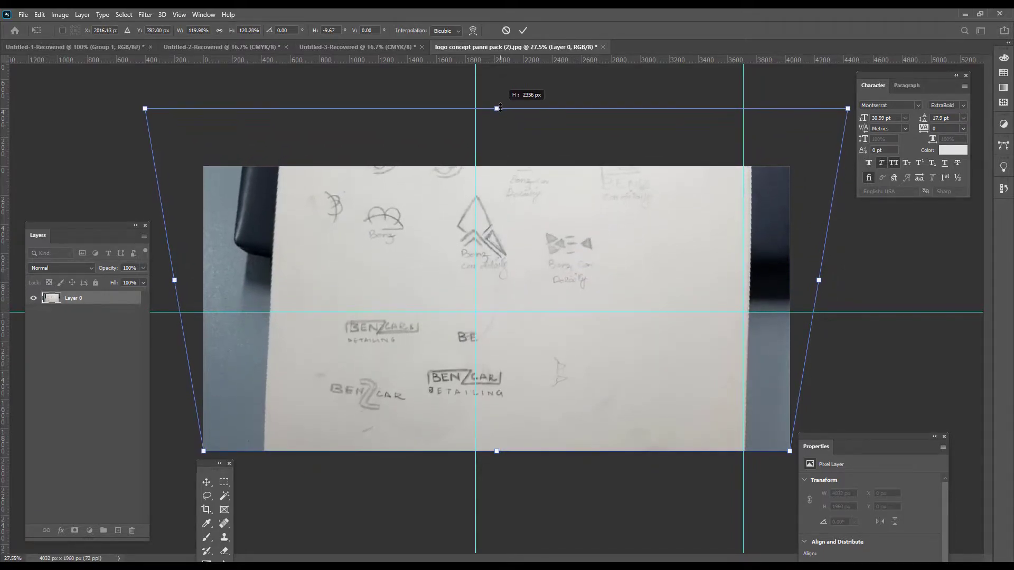
{"action": "left_click_drag", "start_coordinate": [500, 251], "coordinate": [502, 317]}
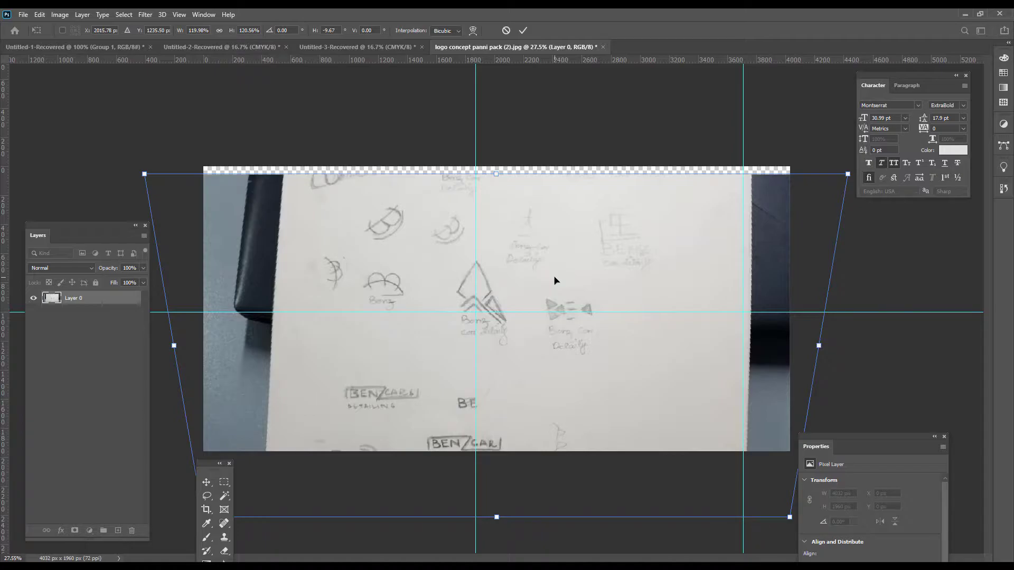
{"action": "key", "text": "Return"}
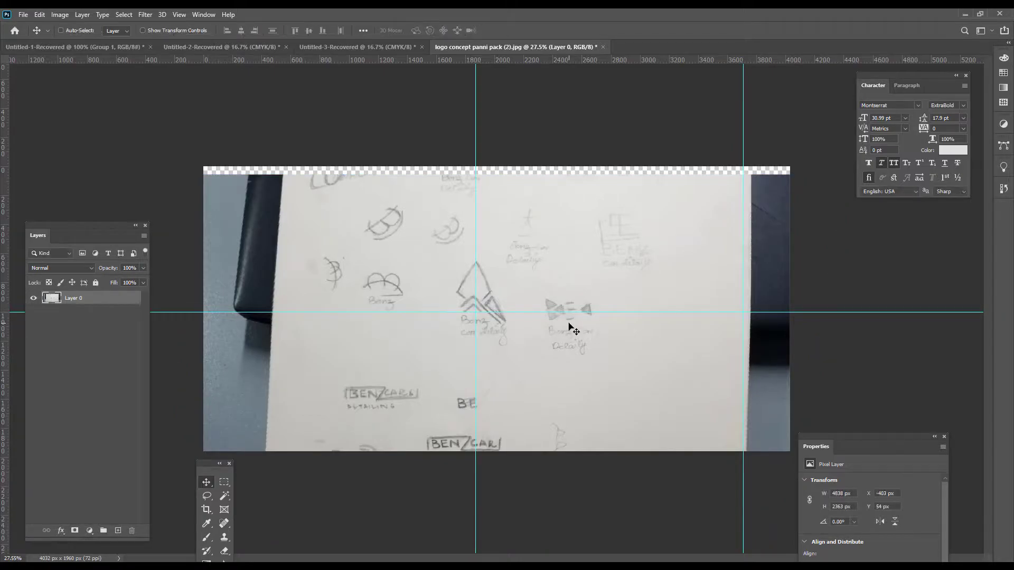
Step: Shift the photo layer slightly to about X -385 px, Y 82 px, around the diamond logo sketch
{"action": "scroll", "coordinate": [515, 315], "scroll_direction": "up", "scroll_amount": 5}
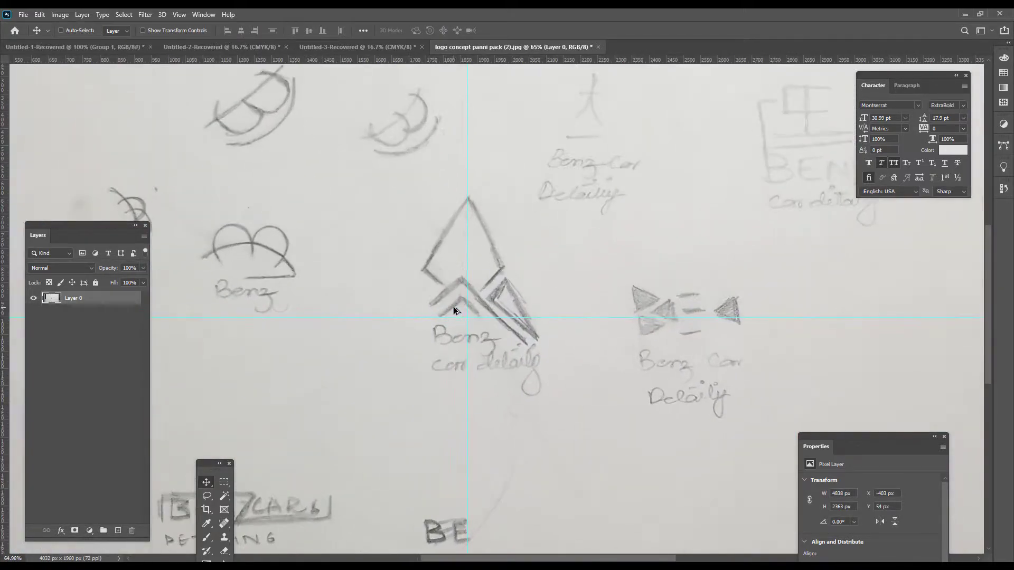
{"action": "left_click_drag", "start_coordinate": [575, 329], "coordinate": [558, 348]}
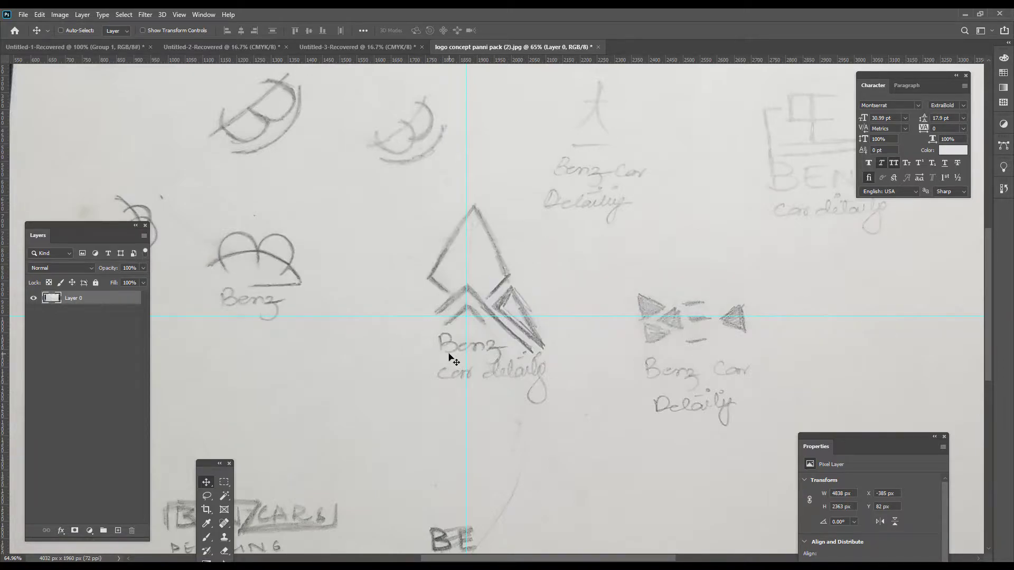
{"action": "scroll", "coordinate": [549, 356], "scroll_direction": "right", "scroll_amount": 2}
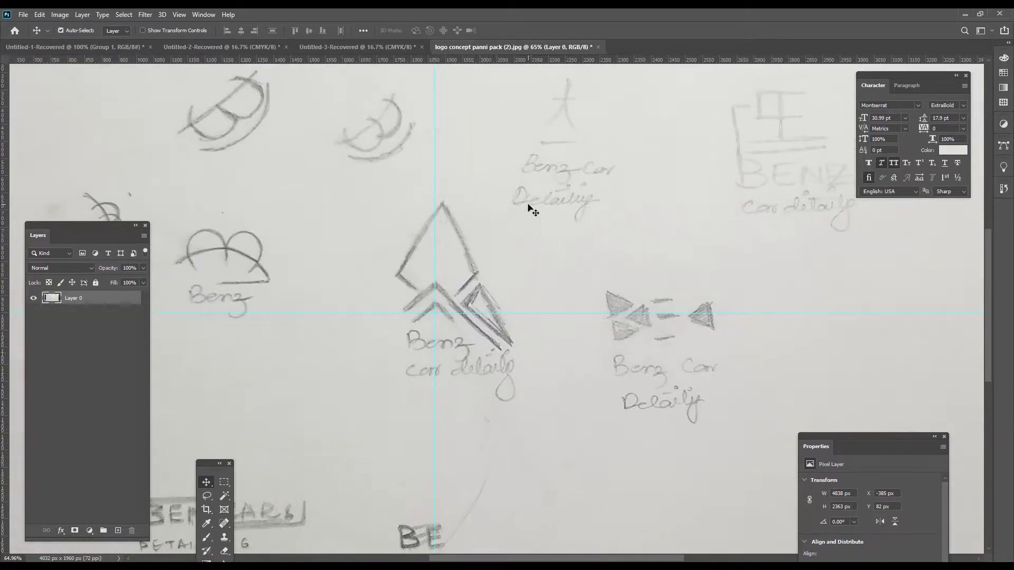
Step: Save a JPEG copy over "logo concept panni pack (2)" at maximum quality 12, and close the document without saving changes
{"action": "key", "text": "ctrl+shift+s"}
{"action": "left_click", "coordinate": [156, 376]}
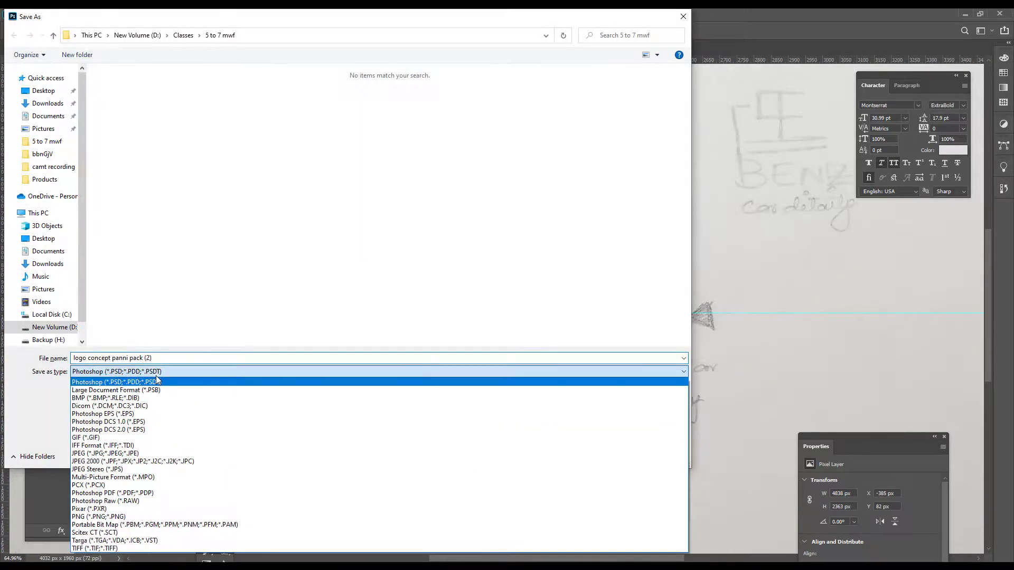
{"action": "left_click", "coordinate": [156, 376]}
{"action": "key", "text": "j"}
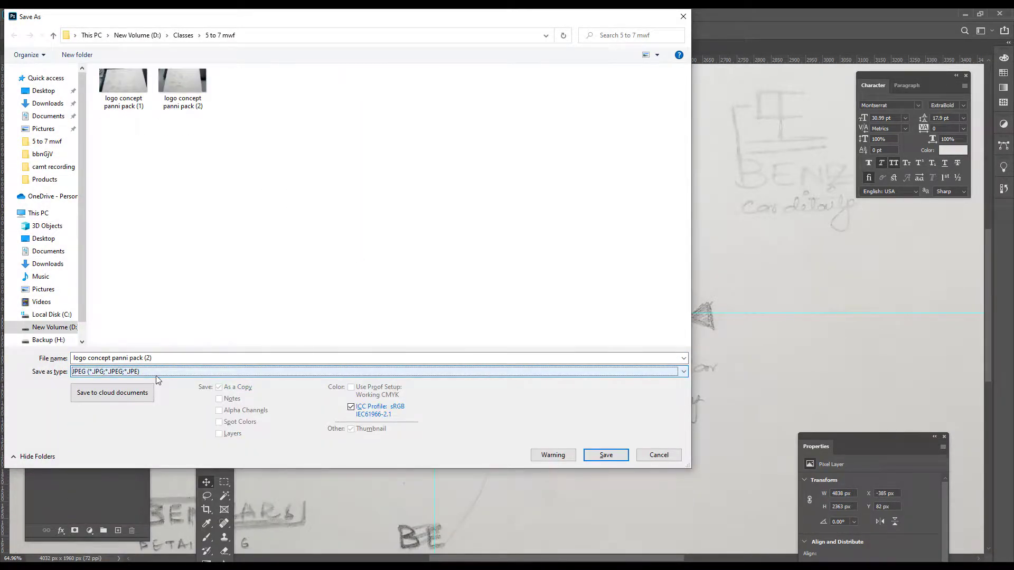
{"action": "left_click", "coordinate": [618, 457]}
{"action": "left_click", "coordinate": [537, 295]}
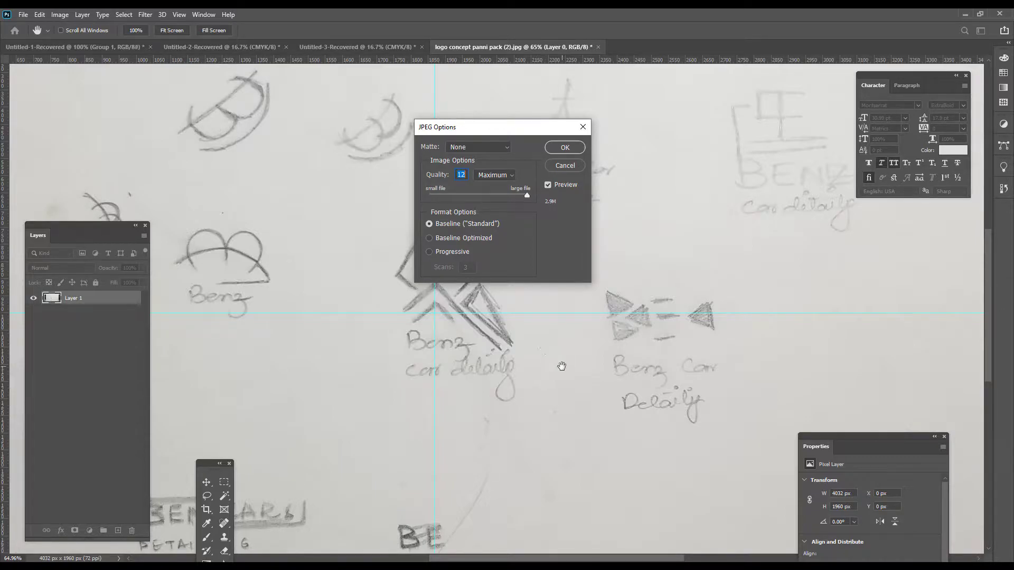
{"action": "left_click", "coordinate": [565, 152]}
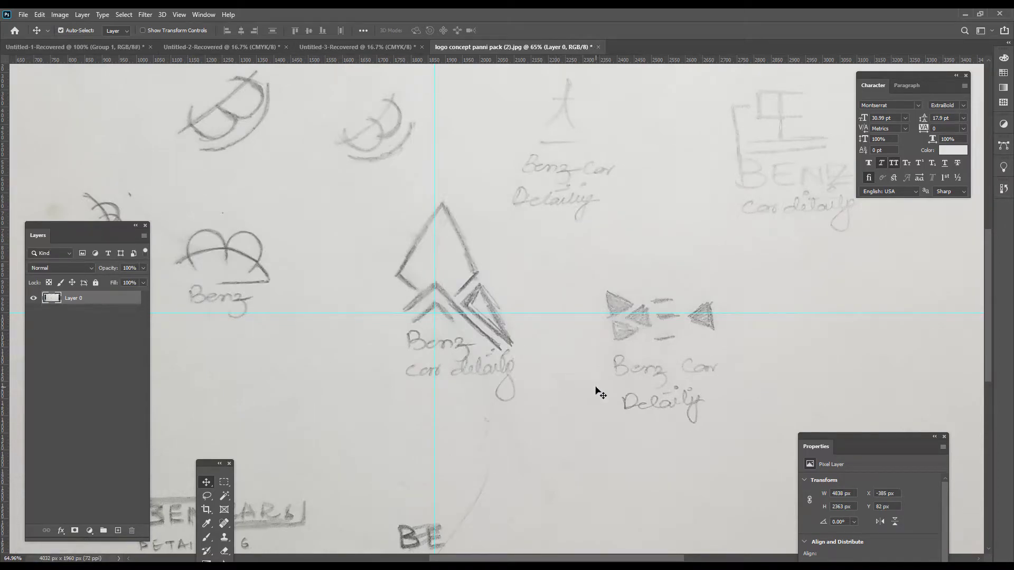
{"action": "key", "text": "ctrl+w"}
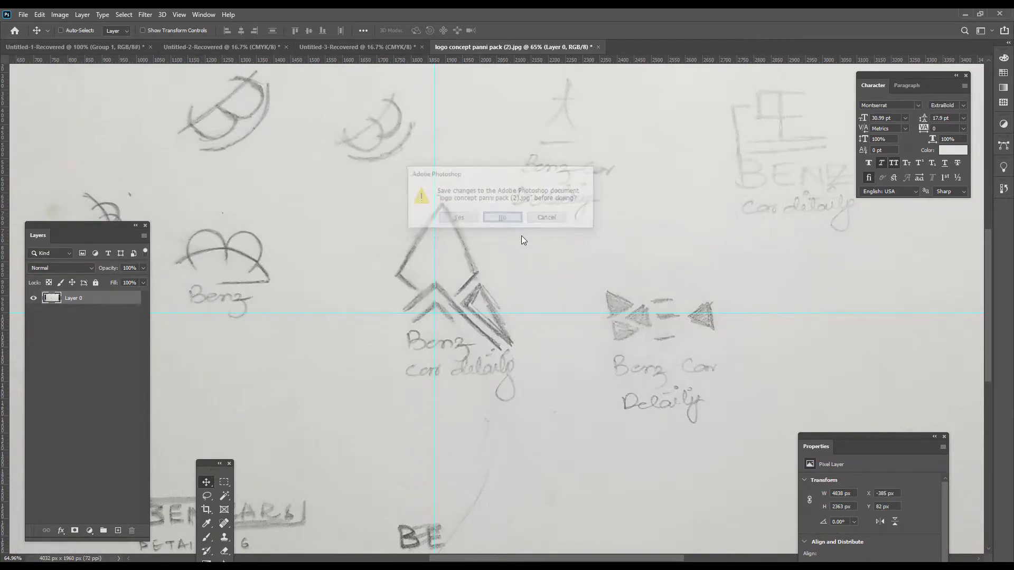
{"action": "left_click", "coordinate": [503, 219]}
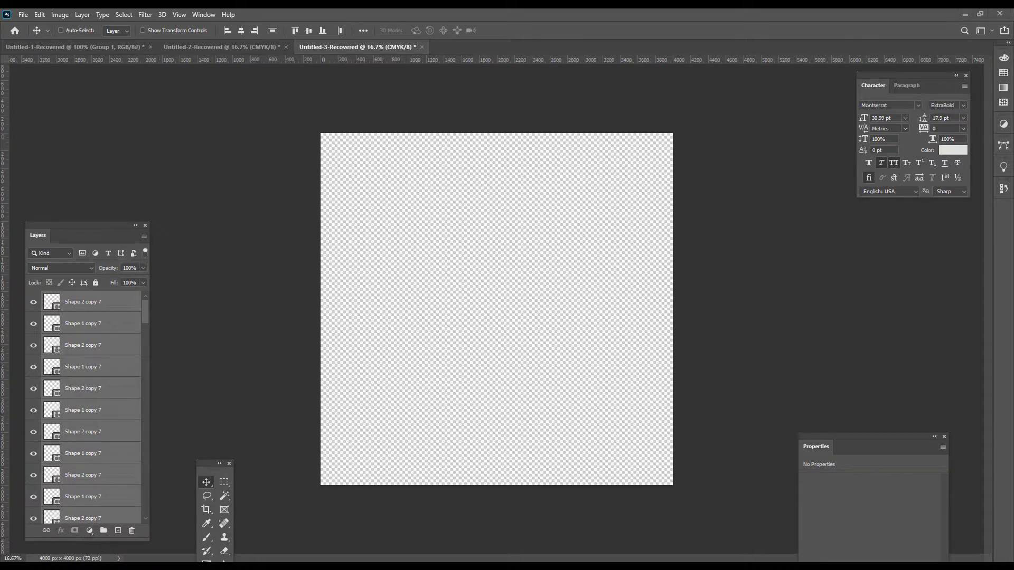
Step: Switch to the "5 to 7 mwf" folder and check the saved "logo concept panni pack (2)" image
{"action": "left_click", "coordinate": [153, 567]}
{"action": "scroll", "coordinate": [285, 140], "scroll_direction": "up", "scroll_amount": 3}
{"action": "left_click_drag", "start_coordinate": [435, 170], "coordinate": [383, 218]}
{"action": "key", "text": "alt+Tab"}
{"action": "key", "text": "alt+Tab"}
{"action": "key", "text": "alt+Tab"}
{"action": "key", "text": "alt+Tab"}
{"action": "key", "text": "alt+Tab"}
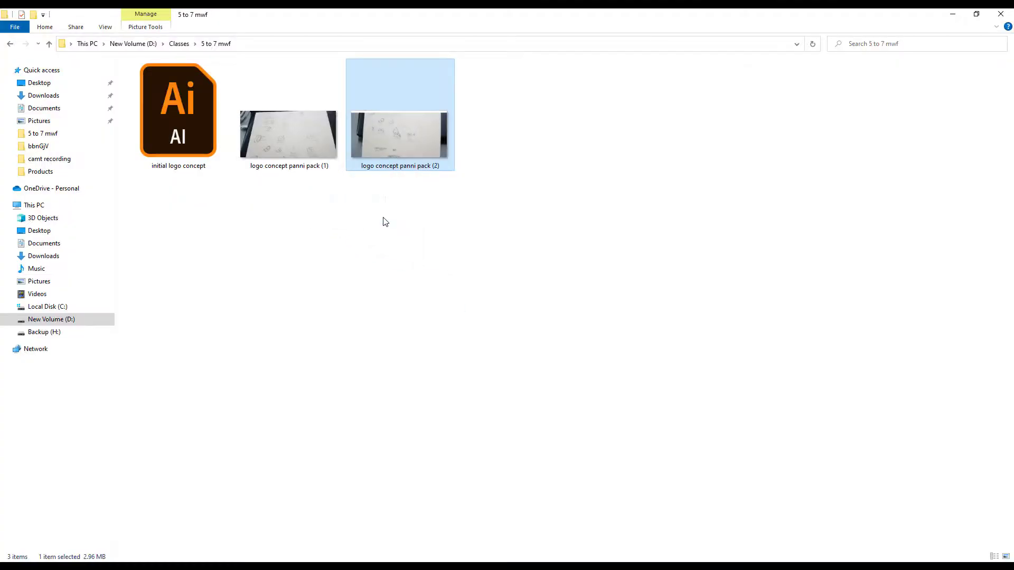
Step: Switch to Illustrator and create a new document 3 in wide and 3 in high with 4 artboards
{"action": "key", "text": "alt+Tab"}
{"action": "left_click", "coordinate": [47, 130]}
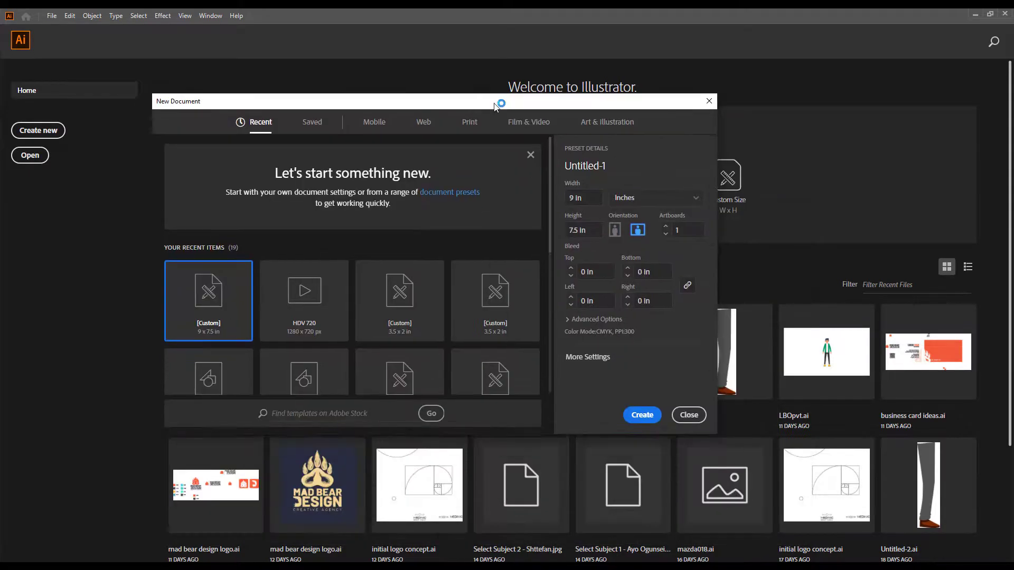
{"action": "double_click", "coordinate": [576, 198]}
{"action": "type", "text": "3"}
{"action": "key", "text": "Tab"}
{"action": "type", "text": "3"}
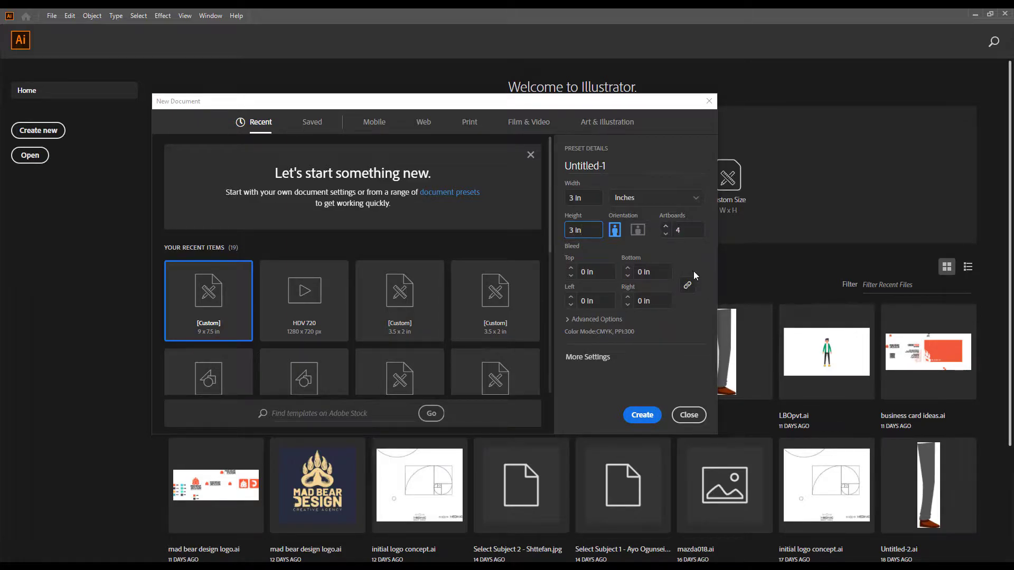
{"action": "left_click", "coordinate": [689, 415]}
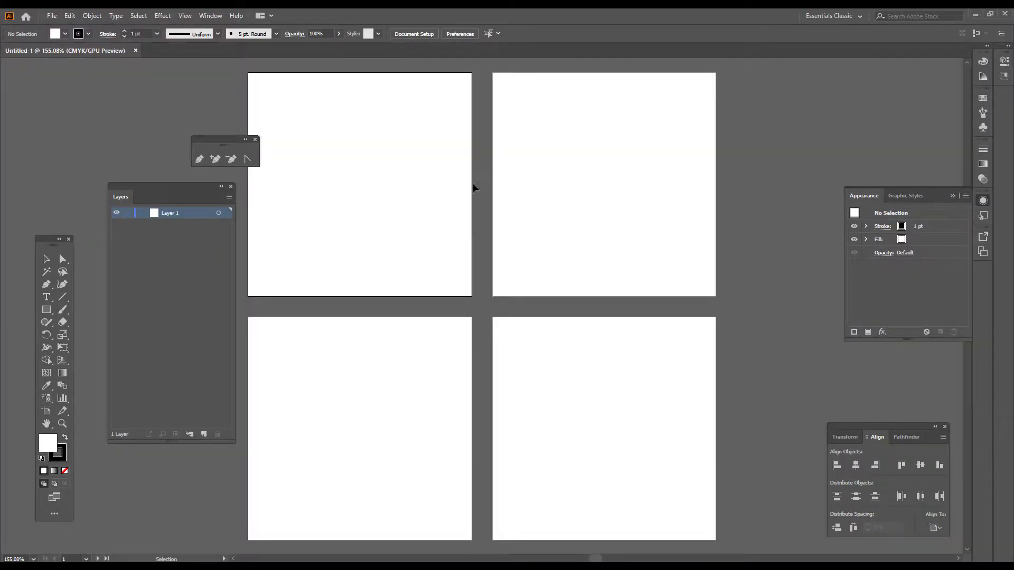
Step: Place the "logo concept panni pack (2)" image from its folder into the document, embed it, and focus on the diamond sketch
{"action": "key", "text": "space"}
{"action": "left_click_drag", "start_coordinate": [363, 283], "coordinate": [706, 289]}
{"action": "key", "text": "alt+Tab"}
{"action": "mouse_move", "coordinate": [420, 152]}
{"action": "left_mouse_down"}
{"action": "mouse_move", "coordinate": [559, 229]}
{"action": "mouse_move", "coordinate": [525, 239]}
{"action": "mouse_move", "coordinate": [534, 298]}
{"action": "left_mouse_up"}
{"action": "scroll", "coordinate": [482, 245], "scroll_direction": "down", "scroll_amount": 3}
{"action": "key", "text": "space"}
{"action": "left_click", "coordinate": [182, 38]}
{"action": "key", "text": "space"}
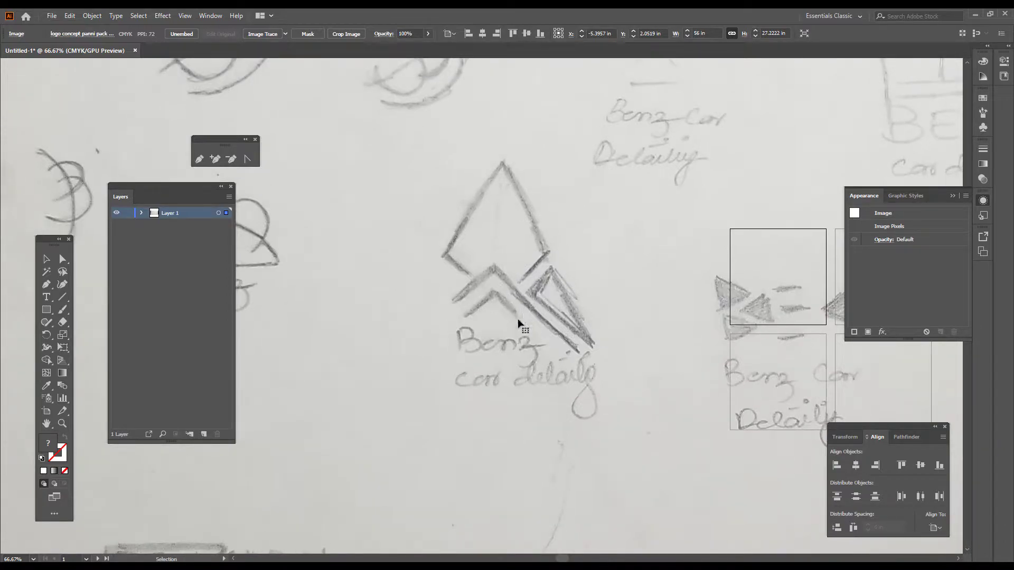
Step: Lock the layer holding the sketch image and add a new layer above it
{"action": "left_click", "coordinate": [128, 213]}
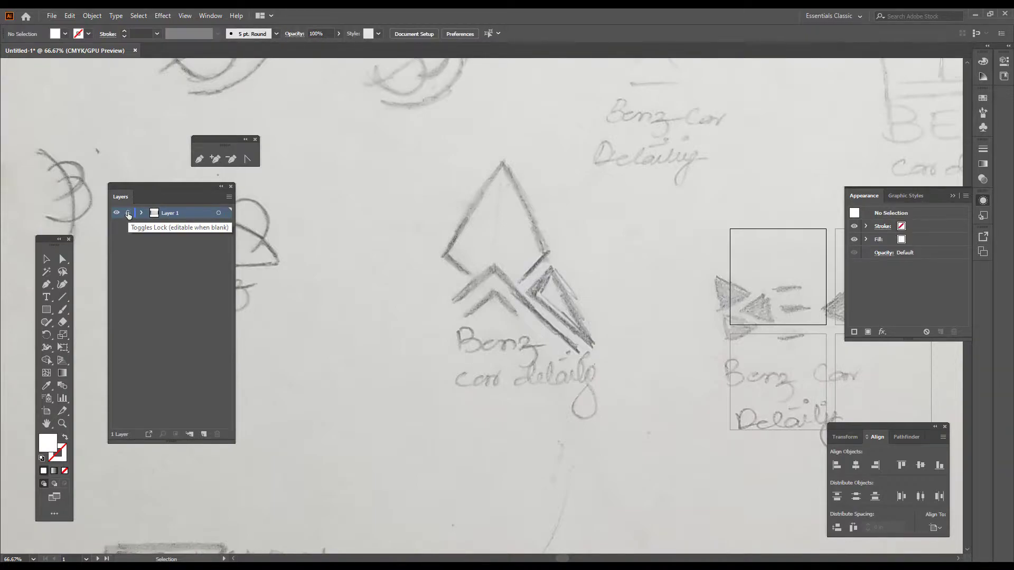
{"action": "left_click", "coordinate": [204, 435]}
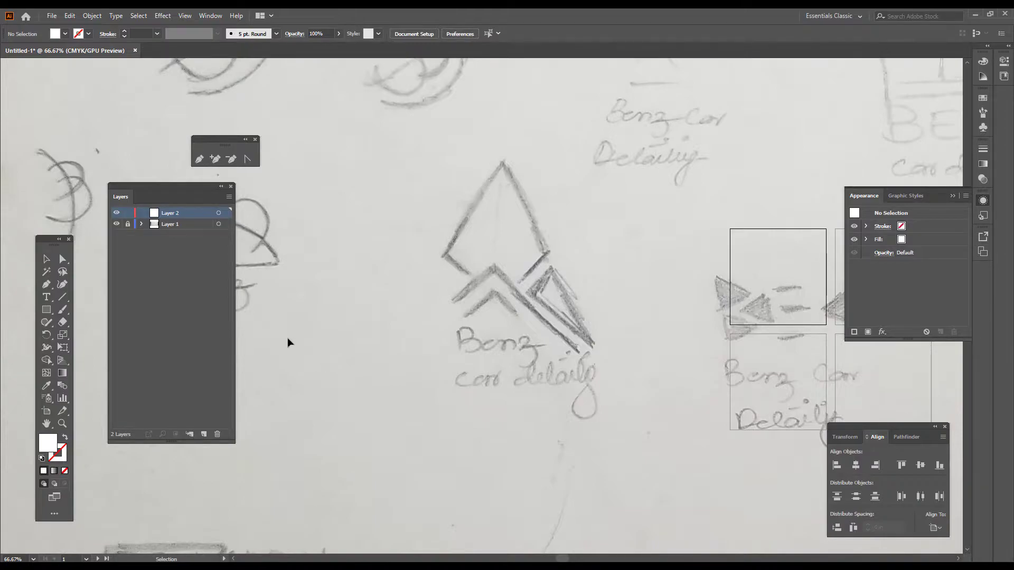
Step: Draw a vertical line about 9.5 in long through the diamond sketch's centre and give it a stroke sampled from the pencil colour, with no fill
{"action": "left_click", "coordinate": [62, 297]}
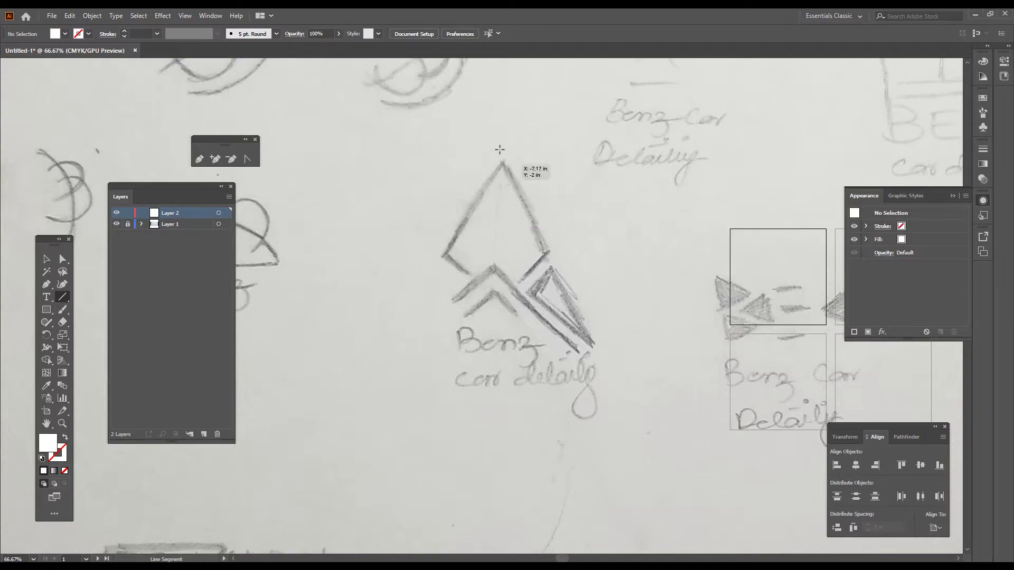
{"action": "left_click_drag", "start_coordinate": [500, 136], "coordinate": [515, 441]}
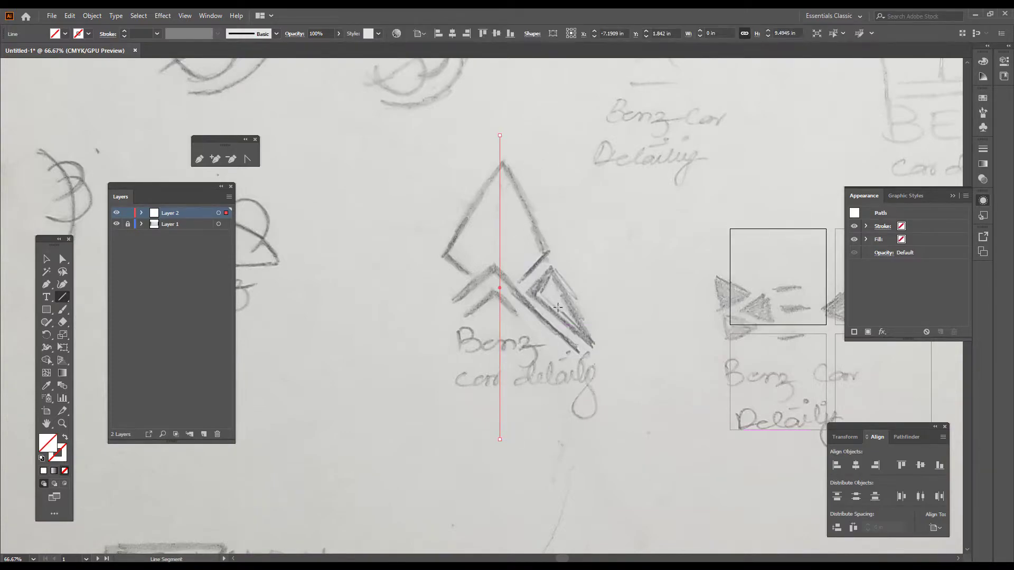
{"action": "key", "text": "v"}
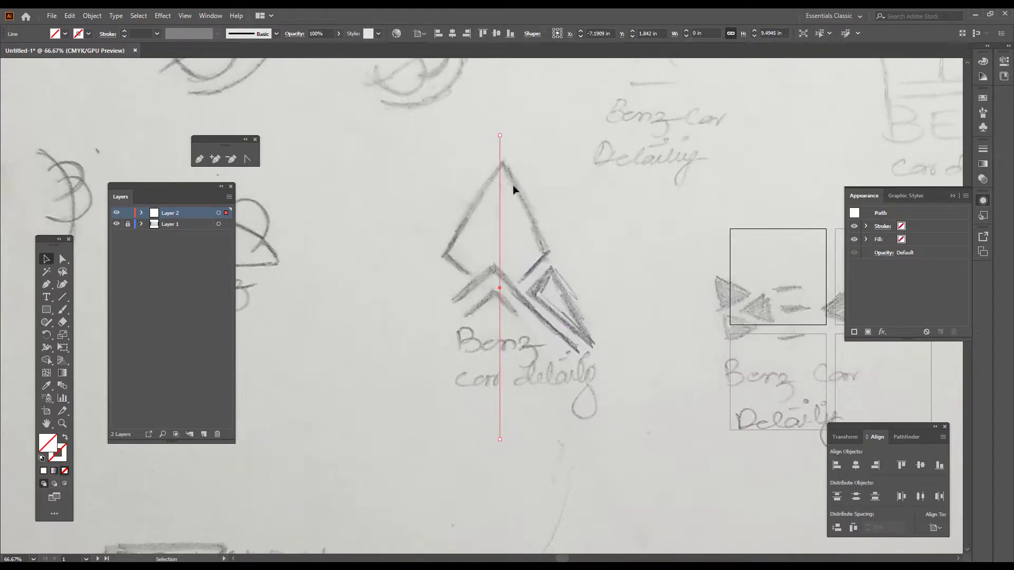
{"action": "key", "text": "i"}
{"action": "left_click", "coordinate": [544, 258]}
{"action": "key", "text": "shift+x"}
{"action": "key", "text": "v"}
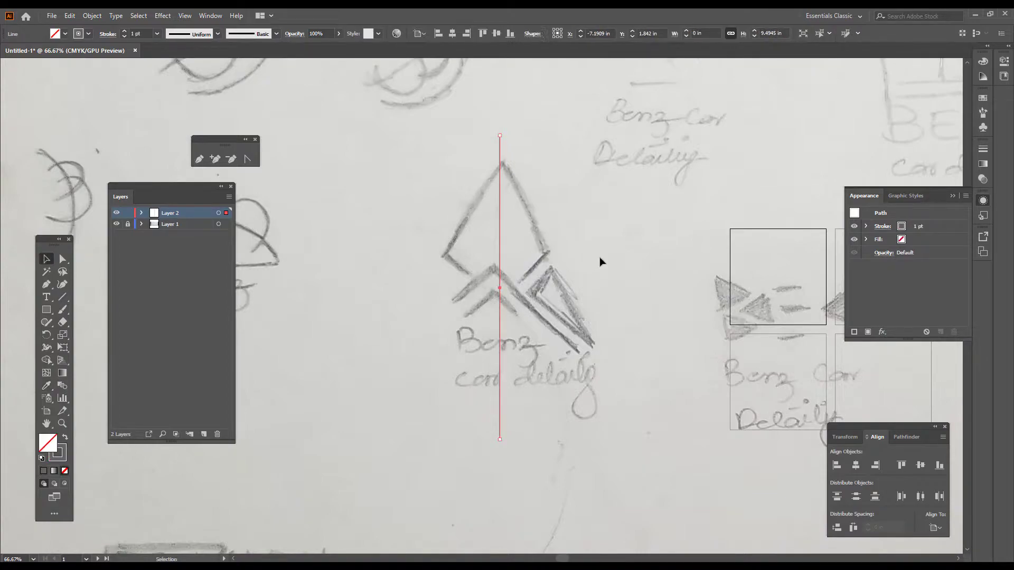
{"action": "left_click", "coordinate": [600, 261]}
Step: Make a copy of the vertical line rotated 45° about its centre
{"action": "key", "text": "a"}
{"action": "key", "text": "v"}
{"action": "left_click_drag", "start_coordinate": [501, 132], "coordinate": [583, 145]}
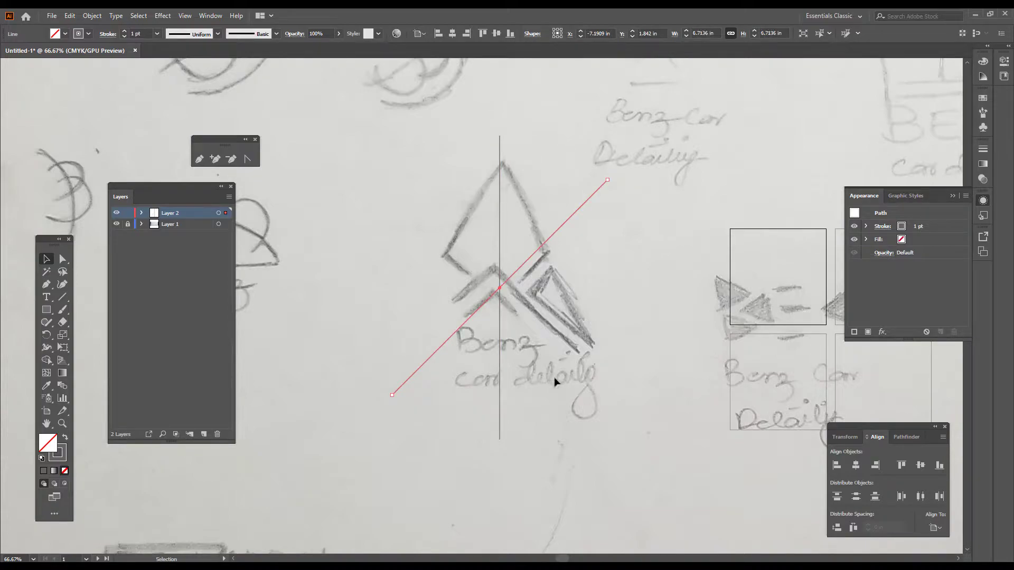
Step: Create a reflected copy of the diagonal line across the vertical axis
{"action": "right_click", "coordinate": [607, 318]}
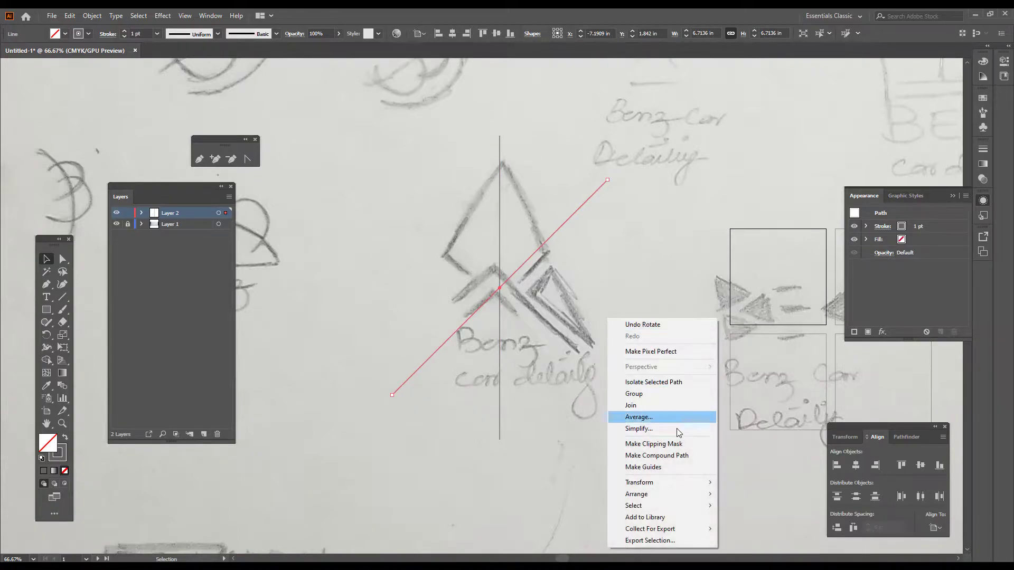
{"action": "mouse_move", "coordinate": [689, 483]}
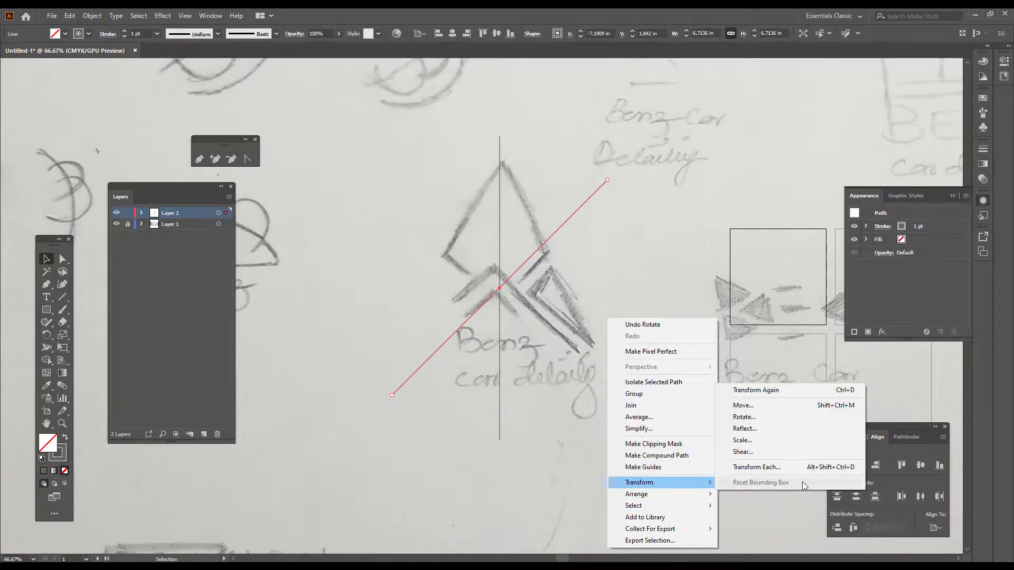
{"action": "left_click", "coordinate": [835, 428]}
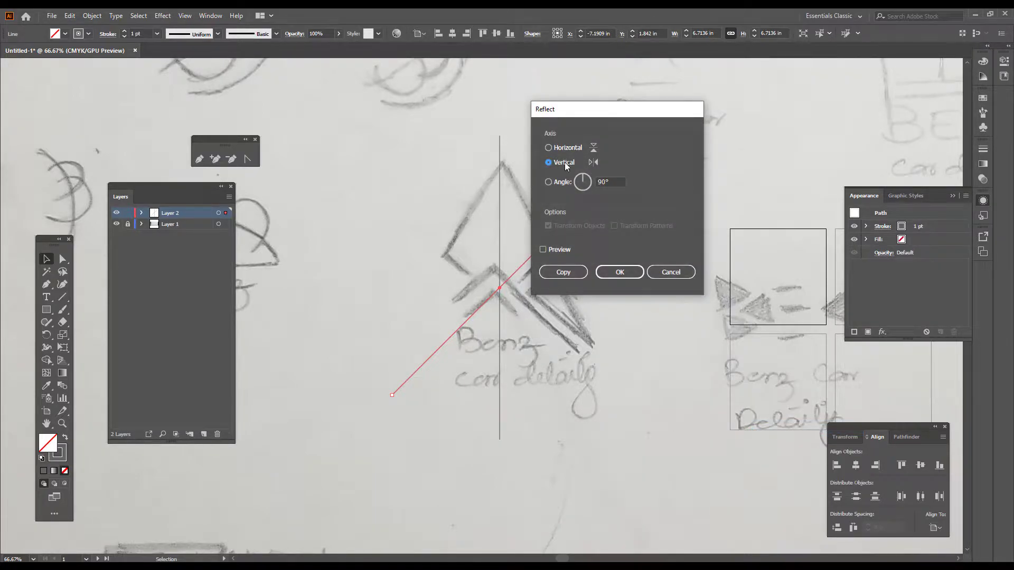
{"action": "left_click", "coordinate": [560, 249]}
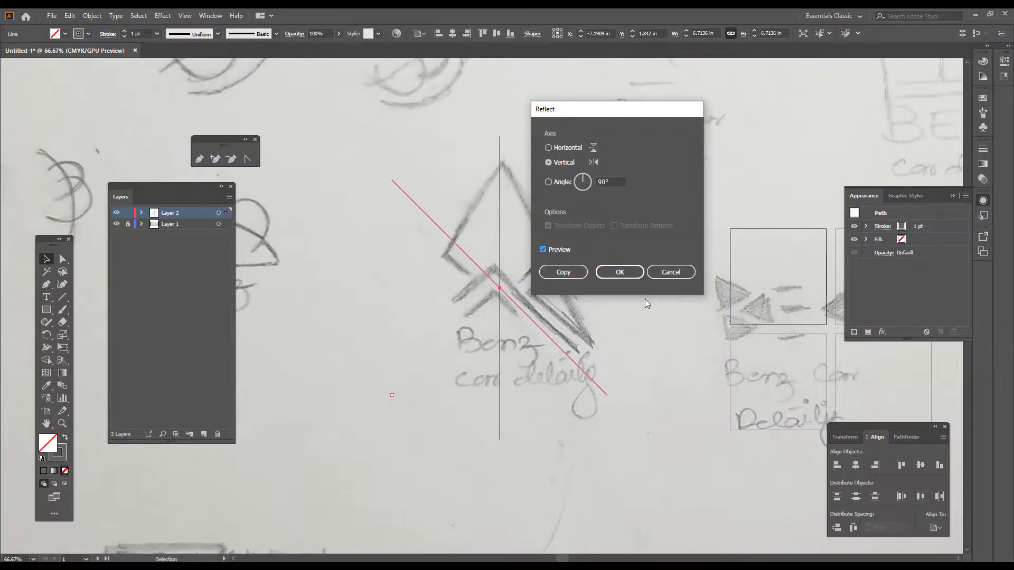
{"action": "left_click", "coordinate": [565, 271]}
{"action": "left_click", "coordinate": [695, 339]}
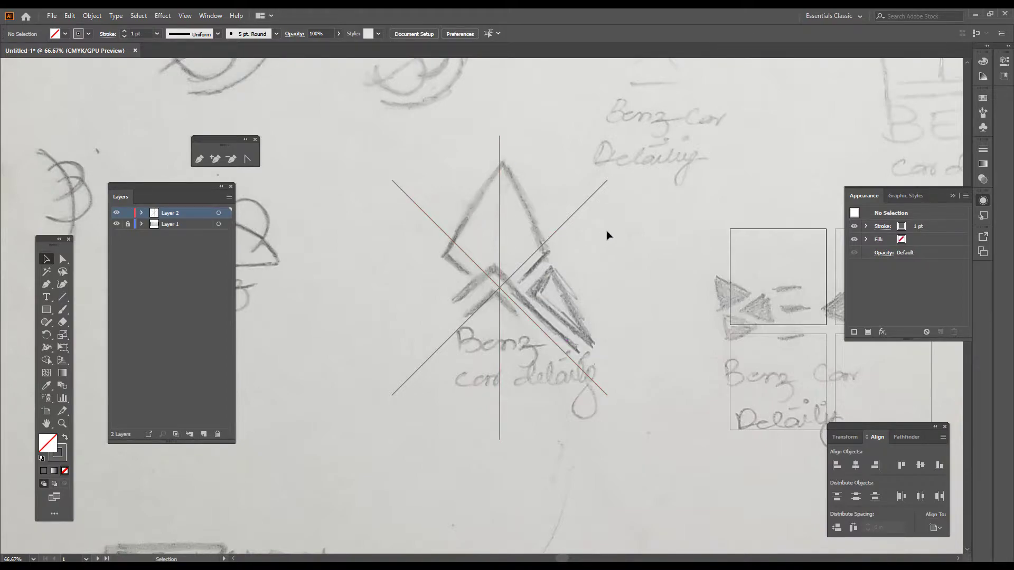
Step: Try out a copy of the diagonal line placed by eye slightly above the original, and delete it
{"action": "left_click", "coordinate": [559, 230]}
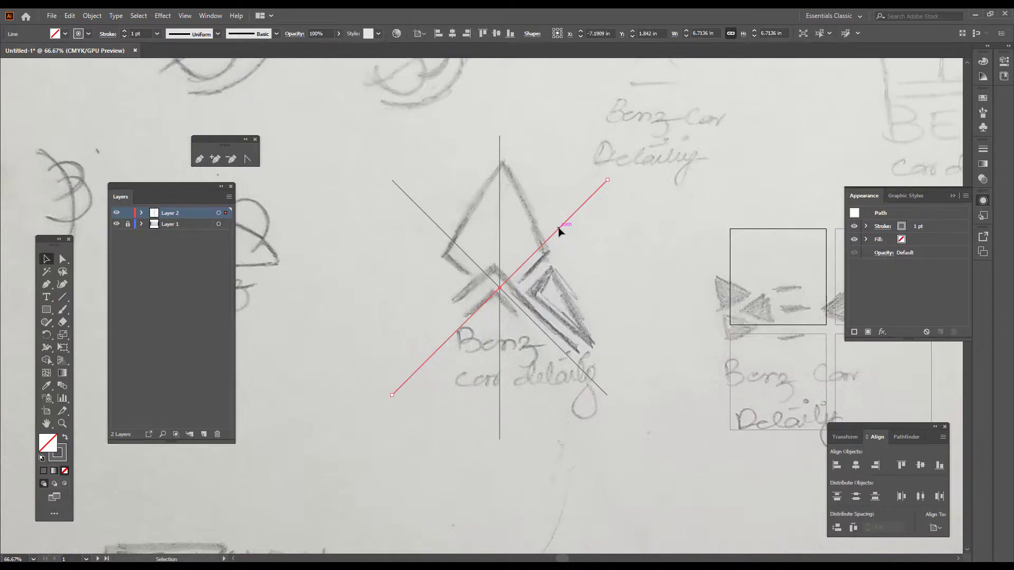
{"action": "left_click_drag", "start_coordinate": [559, 230], "coordinate": [560, 217]}
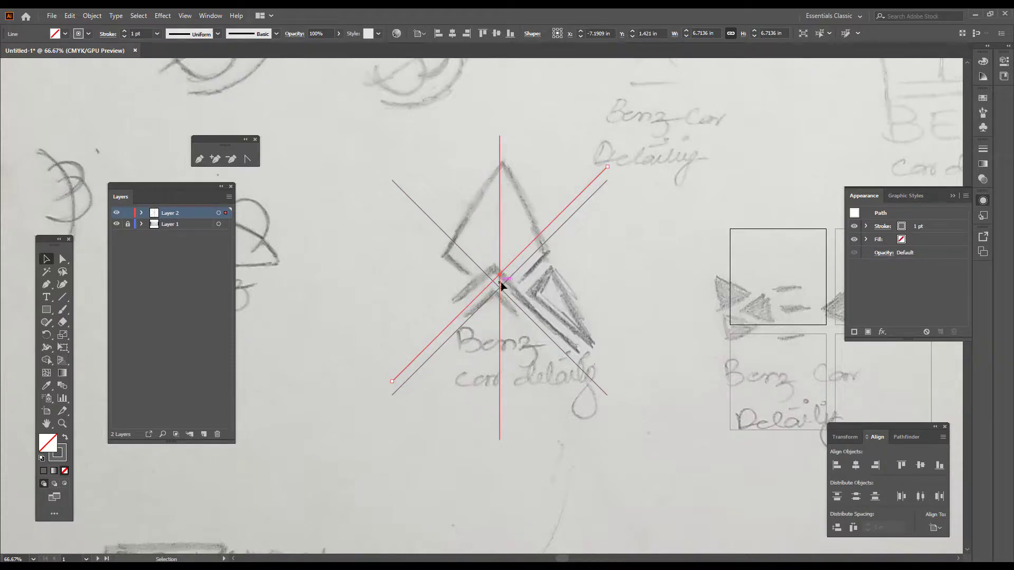
{"action": "key", "text": "Delete"}
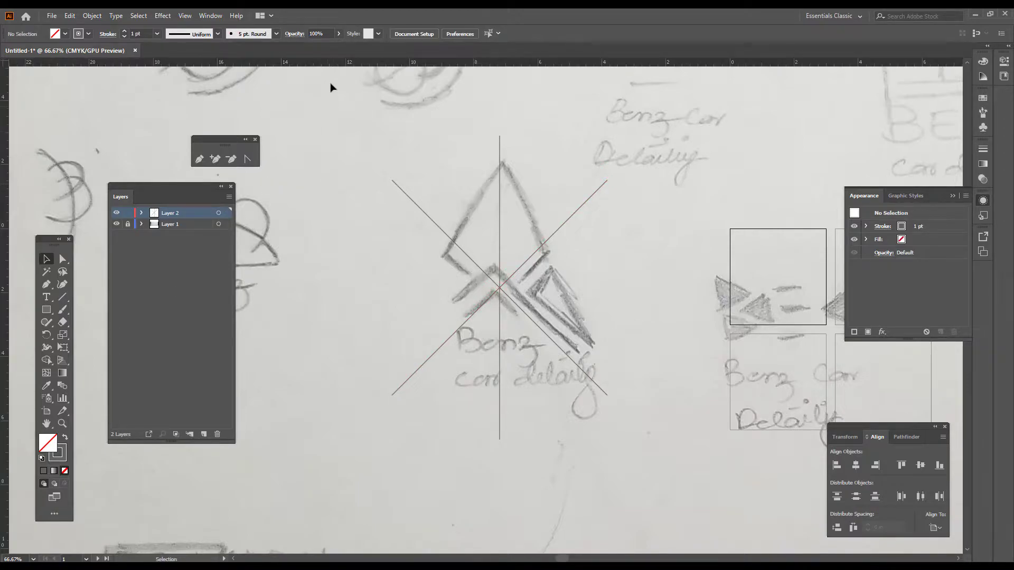
Step: Create a 0.1 in by 0.1 in square beside the diamond sketch, keeping the rulers in inches
{"action": "right_click", "coordinate": [333, 62]}
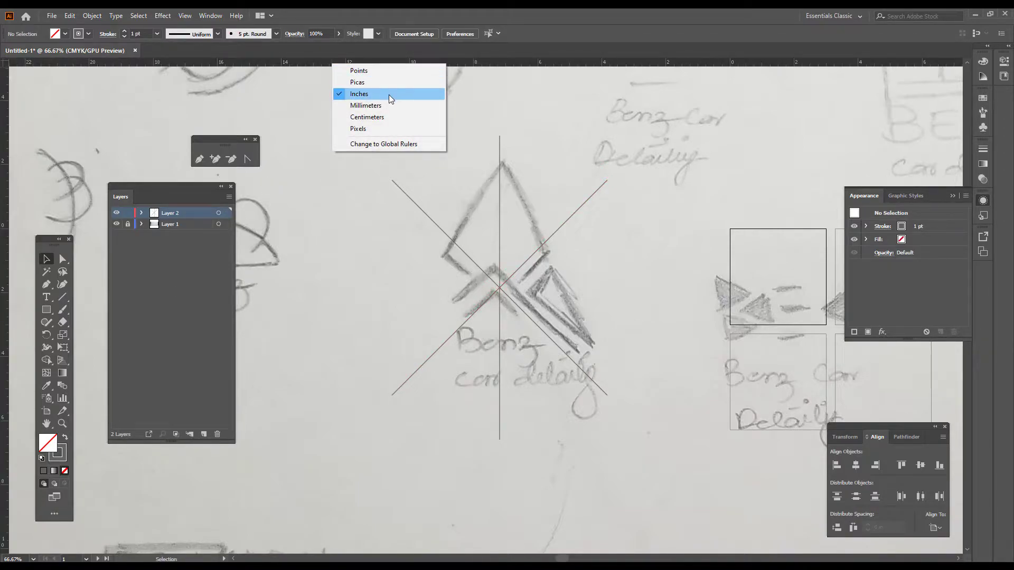
{"action": "left_click", "coordinate": [350, 307]}
{"action": "left_click", "coordinate": [47, 310]}
{"action": "left_click", "coordinate": [404, 332]}
{"action": "type", "text": "0"}
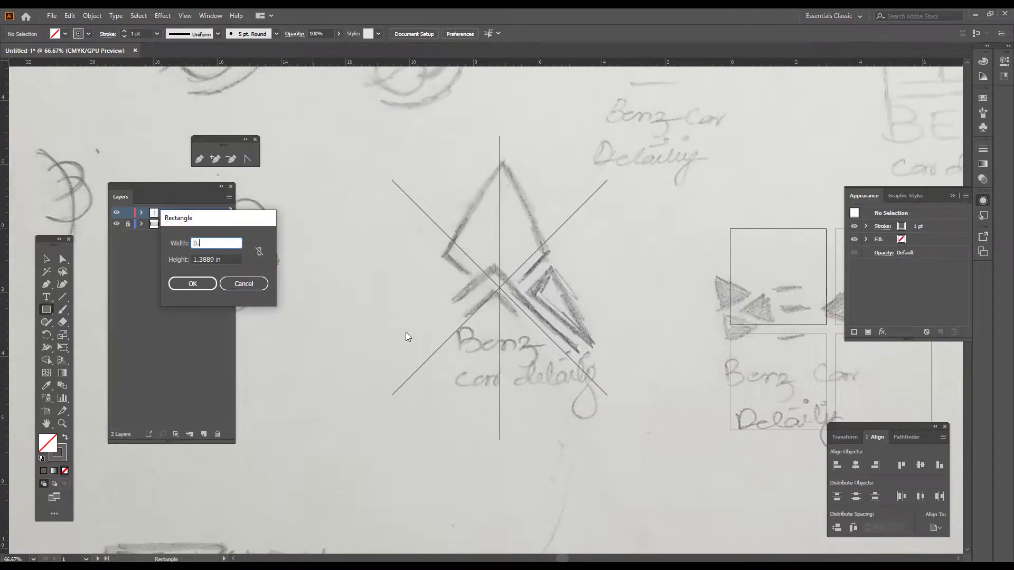
{"action": "type", "text": ".1"}
{"action": "key", "text": "Tab"}
{"action": "type", "text": "0.1"}
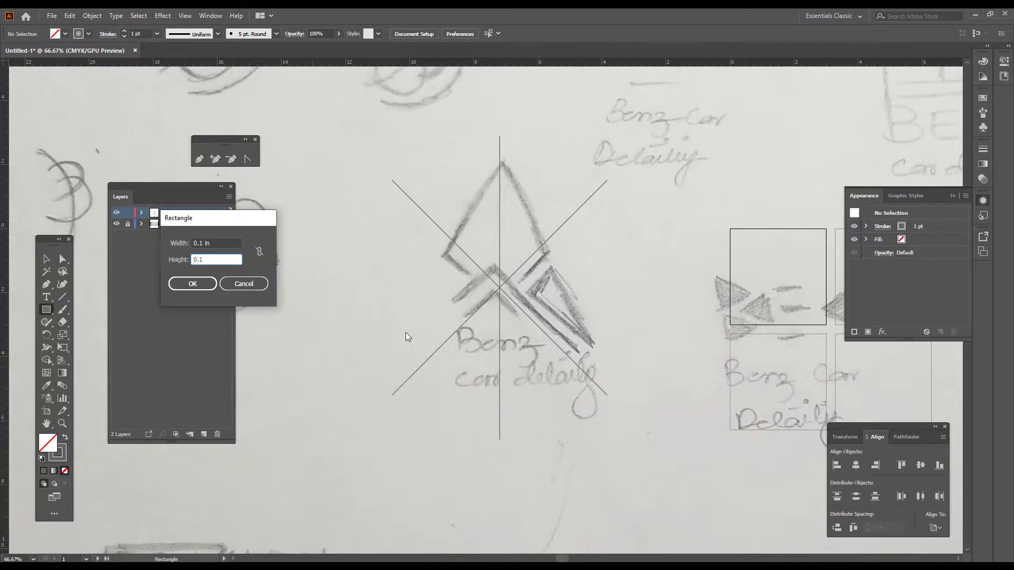
{"action": "key", "text": "Return"}
{"action": "key", "text": "v"}
{"action": "left_click", "coordinate": [323, 330]}
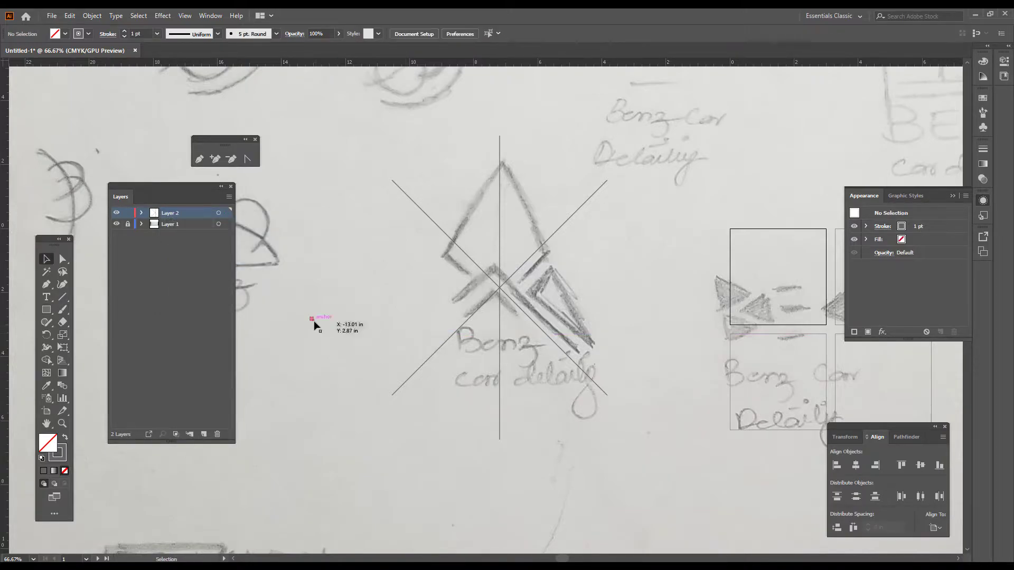
Step: Swap the small square's stroke and fill so it is solid grey, and snap its lower corner to the crossing of the three lines
{"action": "left_click_drag", "start_coordinate": [314, 321], "coordinate": [419, 326]}
{"action": "scroll", "coordinate": [471, 296], "scroll_direction": "up", "scroll_amount": 3}
{"action": "scroll", "coordinate": [404, 312], "scroll_direction": "up", "scroll_amount": 2}
{"action": "key", "text": "shift+x"}
{"action": "left_click", "coordinate": [407, 310]}
{"action": "mouse_move", "coordinate": [390, 291]}
{"action": "left_mouse_down"}
{"action": "mouse_move", "coordinate": [542, 236]}
{"action": "mouse_move", "coordinate": [562, 233]}
{"action": "mouse_move", "coordinate": [561, 244]}
{"action": "mouse_move", "coordinate": [584, 249]}
{"action": "left_mouse_up"}
Step: Copy the falling diagonal line upward by the square's 0.1 in height and repeat the copy into a band of parallel lines across the sketch
{"action": "left_click", "coordinate": [512, 313]}
{"action": "scroll", "coordinate": [582, 331], "scroll_direction": "down", "scroll_amount": 3}
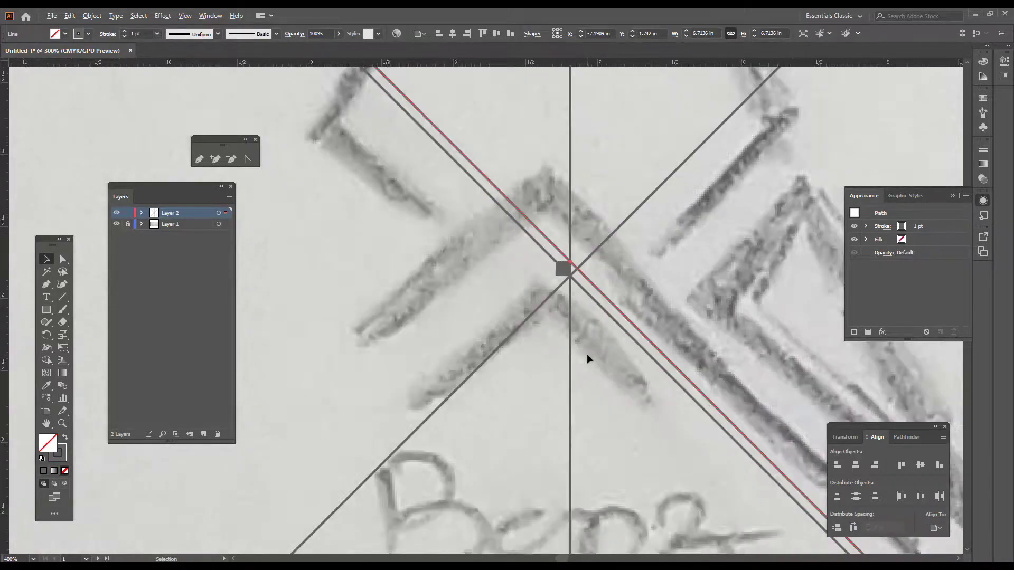
{"action": "key", "text": "ctrl+d"}
{"action": "key", "text": "ctrl+d"}
{"action": "key", "text": "ctrl+d"}
{"action": "key", "text": "ctrl+d"}
{"action": "key", "text": "ctrl+d"}
{"action": "key", "text": "ctrl+d"}
{"action": "key", "text": "ctrl+d"}
{"action": "key", "text": "ctrl+d"}
{"action": "key", "text": "ctrl+d"}
{"action": "key", "text": "ctrl+d"}
{"action": "key", "text": "ctrl+d"}
{"action": "key", "text": "ctrl+d"}
{"action": "key", "text": "ctrl+d"}
{"action": "key", "text": "ctrl+d"}
{"action": "key", "text": "ctrl+d"}
{"action": "key", "text": "ctrl+d"}
{"action": "key", "text": "ctrl+d"}
{"action": "key", "text": "ctrl+d"}
{"action": "key", "text": "ctrl+d"}
{"action": "key", "text": "ctrl+d"}
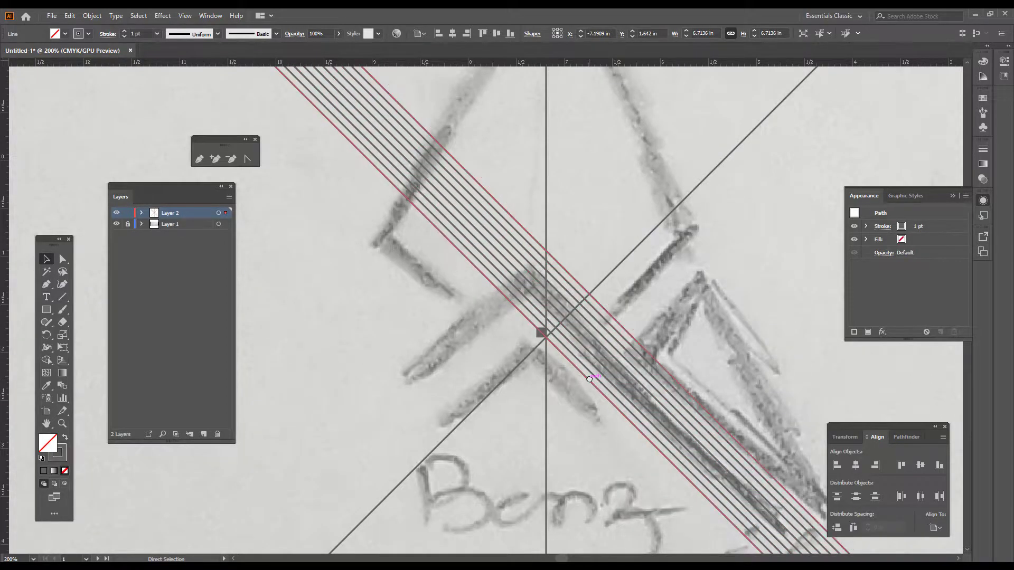
{"action": "key", "text": "ctrl+d"}
{"action": "key", "text": "ctrl+d"}
{"action": "key", "text": "ctrl+d"}
{"action": "key", "text": "ctrl+d"}
{"action": "key", "text": "ctrl+d"}
{"action": "key", "text": "ctrl+d"}
{"action": "key", "text": "ctrl+d"}
{"action": "key", "text": "ctrl+d"}
{"action": "key", "text": "ctrl+d"}
{"action": "key", "text": "ctrl+d"}
{"action": "key", "text": "ctrl+d"}
{"action": "key", "text": "ctrl+d"}
{"action": "key", "text": "ctrl+d"}
{"action": "key", "text": "ctrl+d"}
{"action": "key", "text": "ctrl+d"}
{"action": "key", "text": "ctrl+d"}
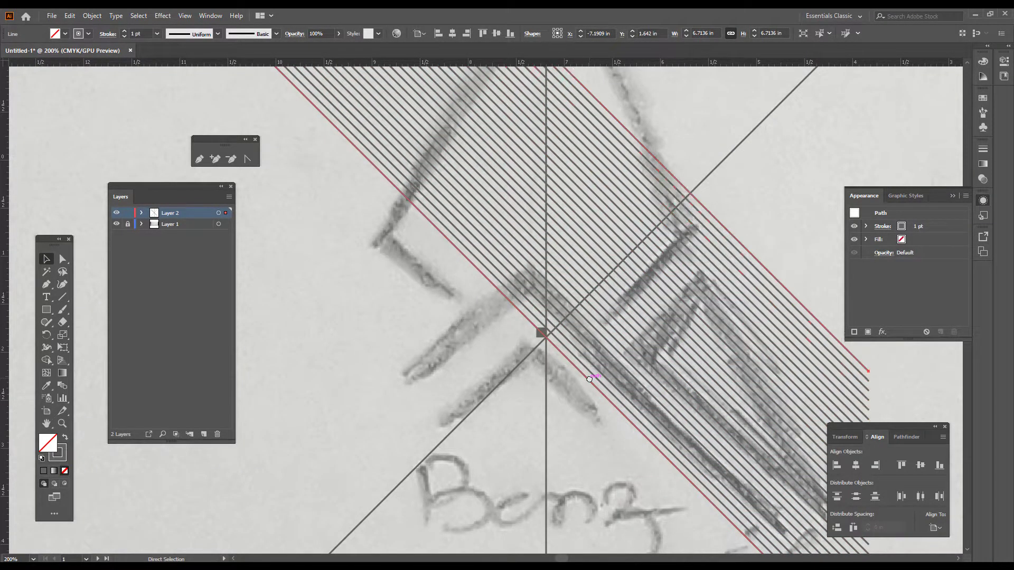
{"action": "scroll", "coordinate": [589, 379], "scroll_direction": "down", "scroll_amount": 2}
{"action": "scroll", "coordinate": [633, 360], "scroll_direction": "up", "scroll_amount": 1}
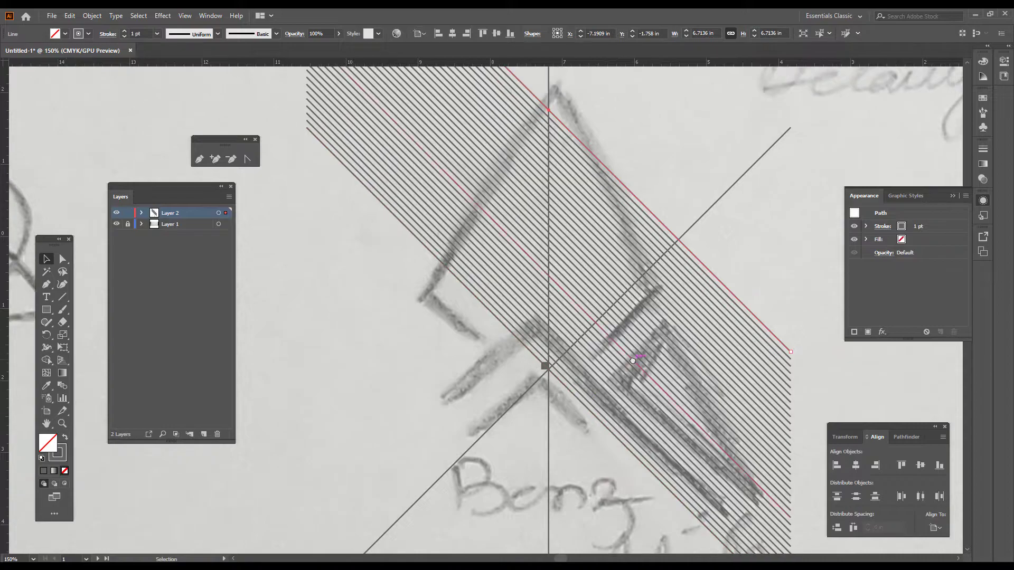
Step: Undo the repeated copies of the diagonal line
{"action": "key", "text": "a"}
{"action": "key", "text": "ctrl+z"}
{"action": "key", "text": "ctrl+z"}
{"action": "key", "text": "ctrl+z"}
{"action": "key", "text": "ctrl+z"}
{"action": "key", "text": "ctrl+z"}
{"action": "key", "text": "ctrl+z"}
{"action": "key", "text": "ctrl+z"}
{"action": "key", "text": "ctrl+z"}
{"action": "key", "text": "ctrl+z"}
{"action": "key", "text": "ctrl+z"}
{"action": "key", "text": "ctrl+z"}
{"action": "key", "text": "ctrl+z"}
{"action": "key", "text": "ctrl+z"}
{"action": "key", "text": "ctrl+z"}
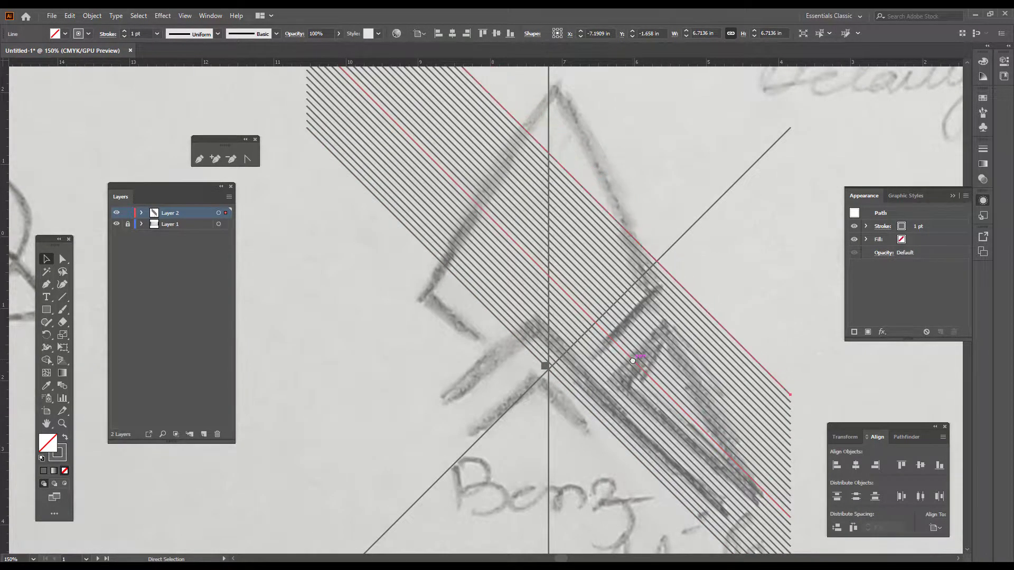
{"action": "key", "text": "ctrl+z"}
{"action": "key", "text": "ctrl+z"}
{"action": "key", "text": "ctrl+z"}
{"action": "key", "text": "ctrl+z"}
{"action": "key", "text": "ctrl+z"}
{"action": "key", "text": "ctrl+z"}
{"action": "key", "text": "ctrl+z"}
{"action": "key", "text": "ctrl+z"}
{"action": "key", "text": "ctrl+z"}
{"action": "key", "text": "ctrl+z"}
{"action": "key", "text": "ctrl+z"}
{"action": "key", "text": "ctrl+z"}
{"action": "key", "text": "ctrl+z"}
{"action": "key", "text": "ctrl+z"}
{"action": "key", "text": "ctrl+z"}
{"action": "key", "text": "ctrl+z"}
{"action": "key", "text": "ctrl+z"}
{"action": "key", "text": "ctrl+z"}
{"action": "key", "text": "ctrl+z"}
{"action": "key", "text": "ctrl+z"}
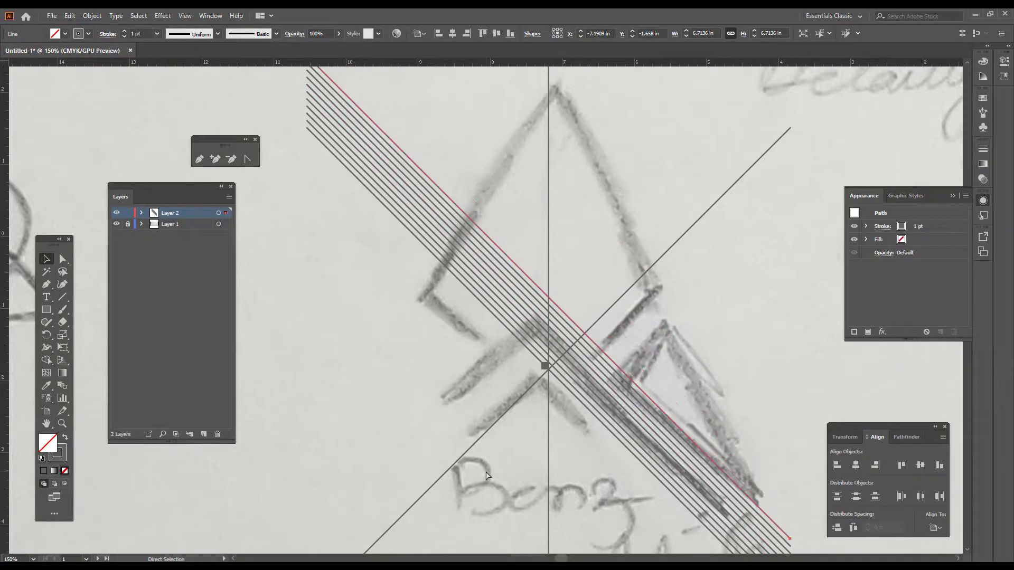
{"action": "key", "text": "ctrl+z"}
{"action": "key", "text": "ctrl+z"}
{"action": "left_click", "coordinate": [523, 483]}
Step: Create a 0.5 in by 0.5 in square in an empty canvas area away from the sketches
{"action": "scroll", "coordinate": [524, 483], "scroll_direction": "down", "scroll_amount": 1}
{"action": "left_click_drag", "start_coordinate": [520, 485], "coordinate": [662, 398]}
{"action": "left_click", "coordinate": [687, 312]}
{"action": "scroll", "coordinate": [507, 389], "scroll_direction": "down", "scroll_amount": 1}
{"action": "scroll", "coordinate": [506, 388], "scroll_direction": "down", "scroll_amount": 1}
{"action": "left_click_drag", "start_coordinate": [437, 423], "coordinate": [846, 413]}
{"action": "left_click_drag", "start_coordinate": [296, 439], "coordinate": [807, 432]}
{"action": "left_click_drag", "start_coordinate": [402, 434], "coordinate": [652, 433]}
{"action": "left_click", "coordinate": [45, 309]}
{"action": "left_click", "coordinate": [479, 350]}
{"action": "type", "text": "0.5"}
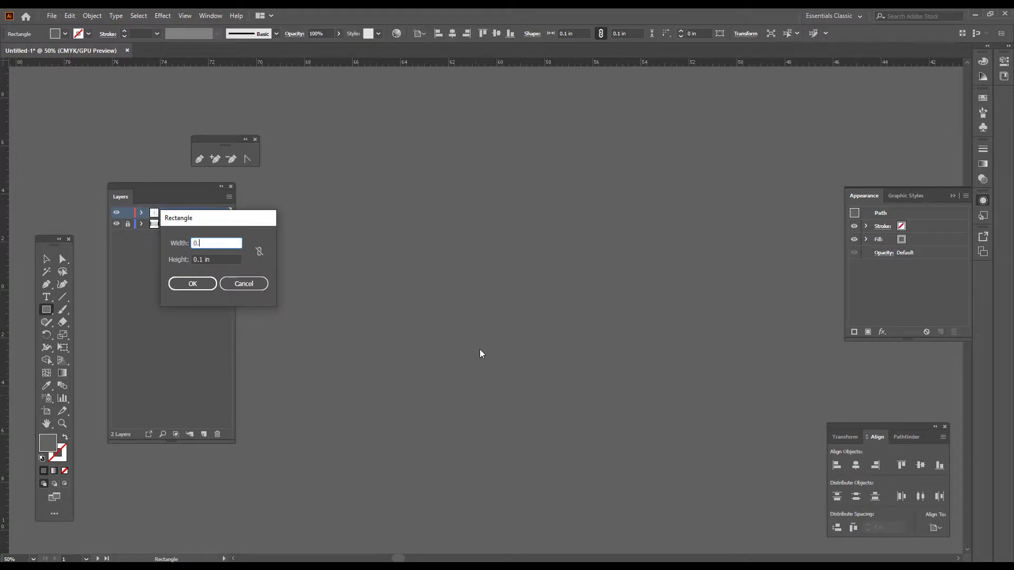
{"action": "key", "text": "Tab"}
{"action": "type", "text": "0.5"}
{"action": "key", "text": "Return"}
{"action": "key", "text": "v"}
{"action": "left_click", "coordinate": [480, 349]}
Step: Fill the 0.5 in square with lime green (C 42%, M 0%, Y 100%, K 0%)
{"action": "double_click", "coordinate": [47, 443]}
{"action": "left_click", "coordinate": [294, 304]}
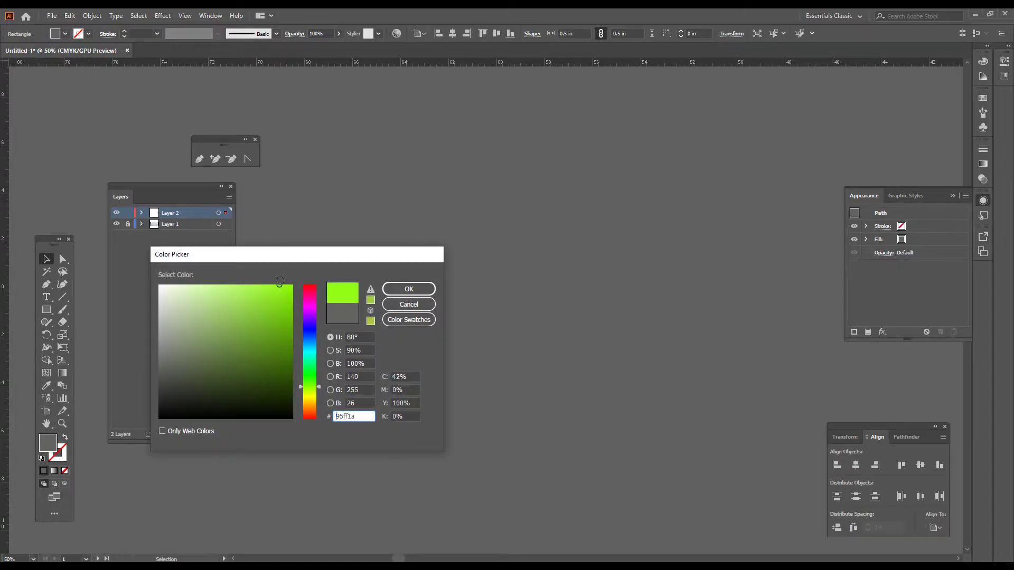
{"action": "left_click", "coordinate": [409, 289]}
{"action": "left_click", "coordinate": [435, 362]}
{"action": "scroll", "coordinate": [514, 353], "scroll_direction": "left", "scroll_amount": 2}
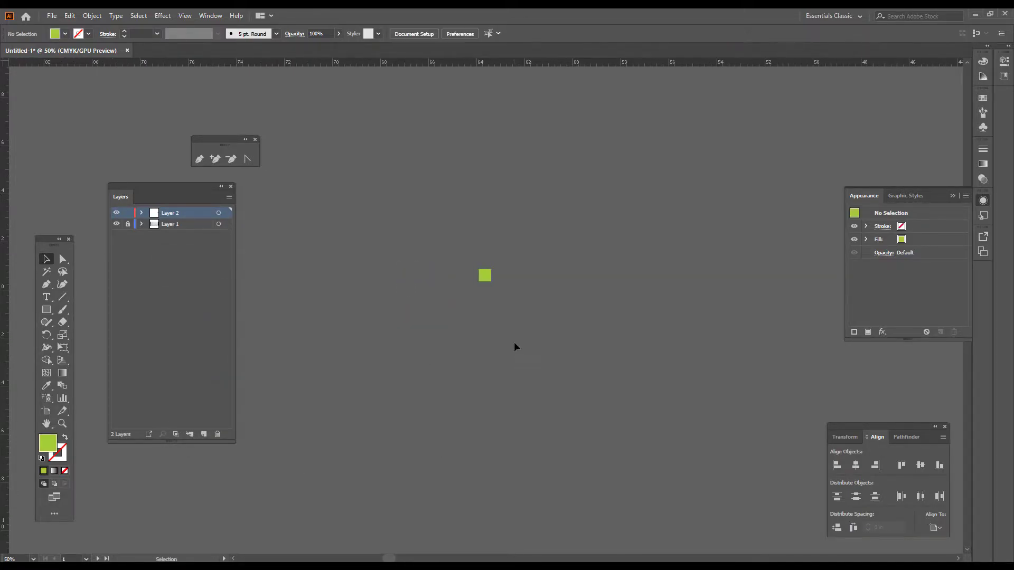
Step: Draw a horizontal line about 16.8 in long along the green square's top edge, with a stroke sampled from the square and no fill
{"action": "left_click", "coordinate": [60, 300]}
{"action": "left_click_drag", "start_coordinate": [366, 269], "coordinate": [770, 269]}
{"action": "key", "text": "v"}
{"action": "left_click_drag", "start_coordinate": [688, 322], "coordinate": [534, 259]}
{"action": "key", "text": "i"}
{"action": "left_click", "coordinate": [488, 278]}
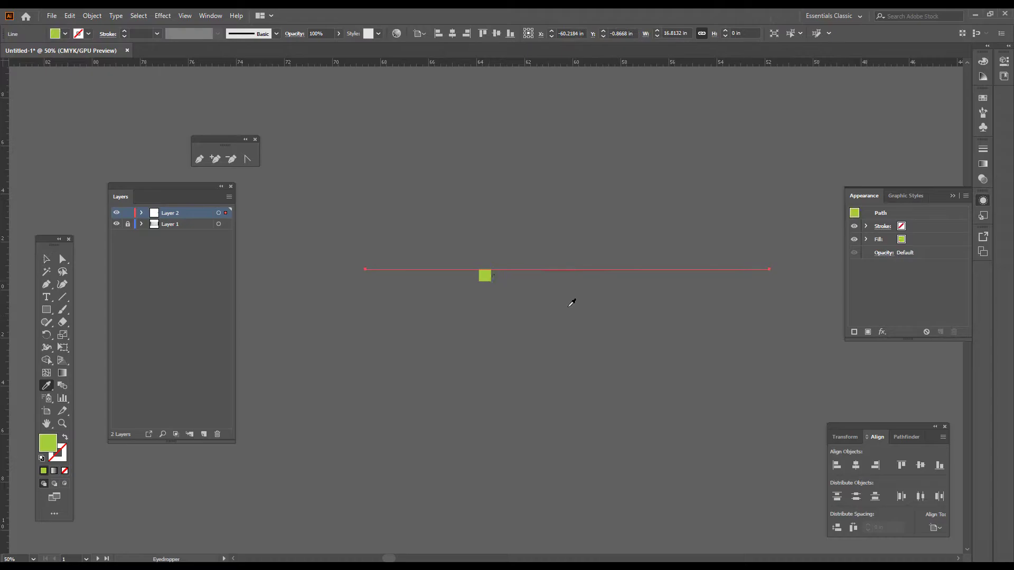
{"action": "key", "text": "shift+x"}
{"action": "key", "text": "v"}
{"action": "left_click", "coordinate": [590, 322]}
Step: Copy the green line down 0.5 in to the square's bottom edge and repeat the copy to make 20 evenly spaced horizontal lines
{"action": "left_click_drag", "start_coordinate": [598, 272], "coordinate": [602, 283], "text": "alt"}
{"action": "key", "text": "ctrl+d"}
{"action": "key", "text": "ctrl+d"}
{"action": "key", "text": "ctrl+d"}
{"action": "key", "text": "ctrl+d"}
{"action": "key", "text": "ctrl+d"}
{"action": "key", "text": "ctrl+d"}
{"action": "key", "text": "ctrl+d"}
{"action": "key", "text": "ctrl+d"}
{"action": "key", "text": "ctrl+d"}
{"action": "key", "text": "ctrl+d"}
{"action": "key", "text": "ctrl+d"}
{"action": "key", "text": "ctrl+d"}
{"action": "key", "text": "ctrl+d"}
{"action": "key", "text": "ctrl+d"}
{"action": "key", "text": "ctrl+d"}
{"action": "key", "text": "ctrl+d"}
{"action": "key", "text": "ctrl+d"}
{"action": "key", "text": "ctrl+d"}
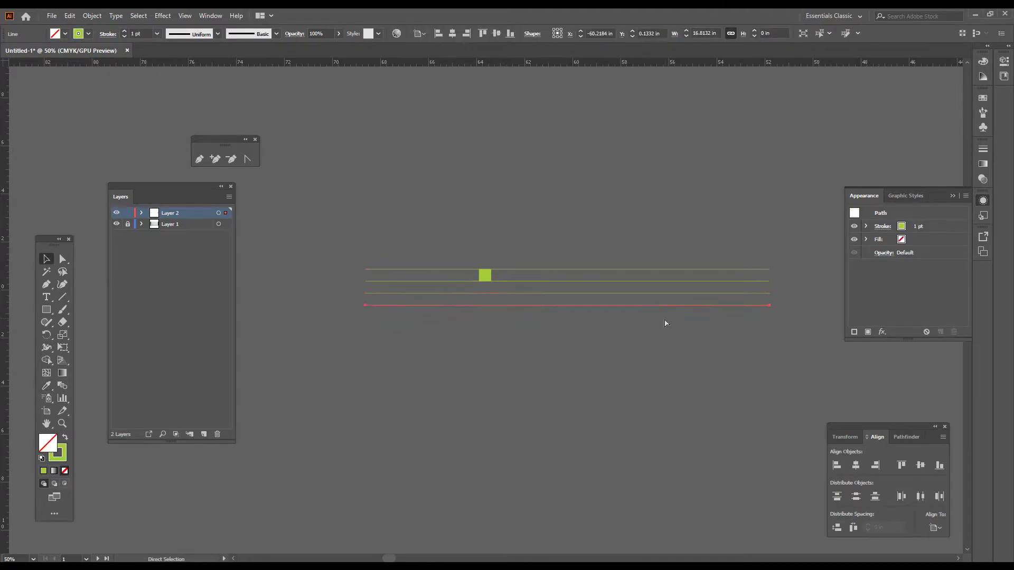
{"action": "scroll", "coordinate": [785, 197], "scroll_direction": "down", "scroll_amount": 3}
{"action": "scroll", "coordinate": [785, 197], "scroll_direction": "right", "scroll_amount": 1}
{"action": "left_click", "coordinate": [785, 192]}
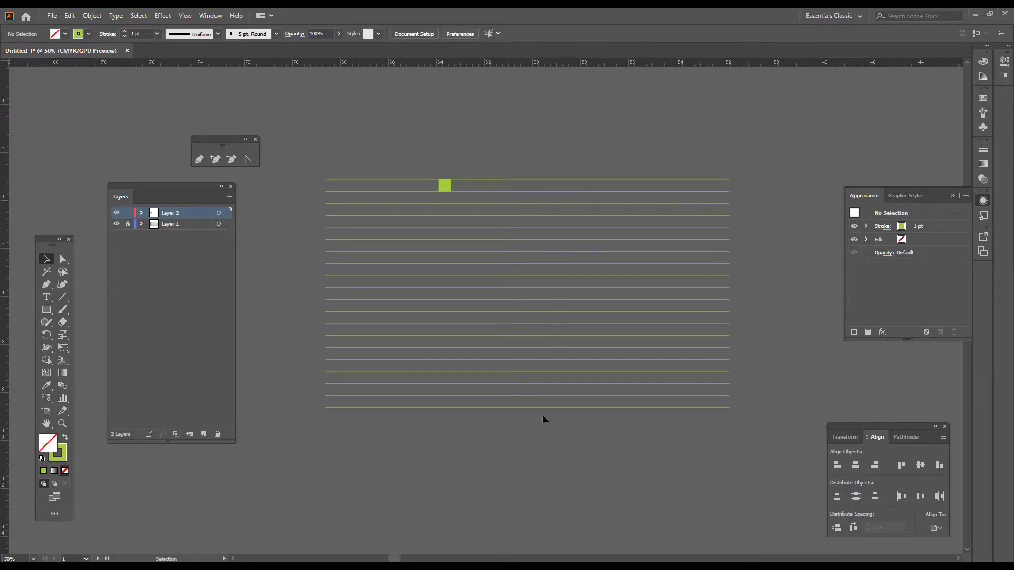
Step: Make a copy of all the horizontal lines rotated 90° about their centre to form a square grid
{"action": "key", "text": "ctrl+a"}
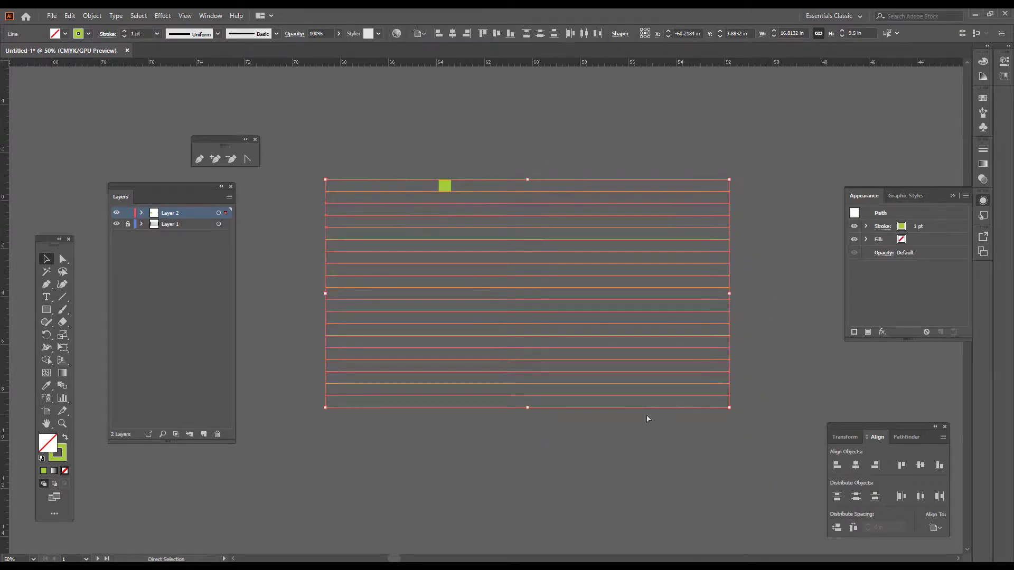
{"action": "left_click_drag", "start_coordinate": [733, 174], "coordinate": [727, 435]}
{"action": "left_click", "coordinate": [727, 435]}
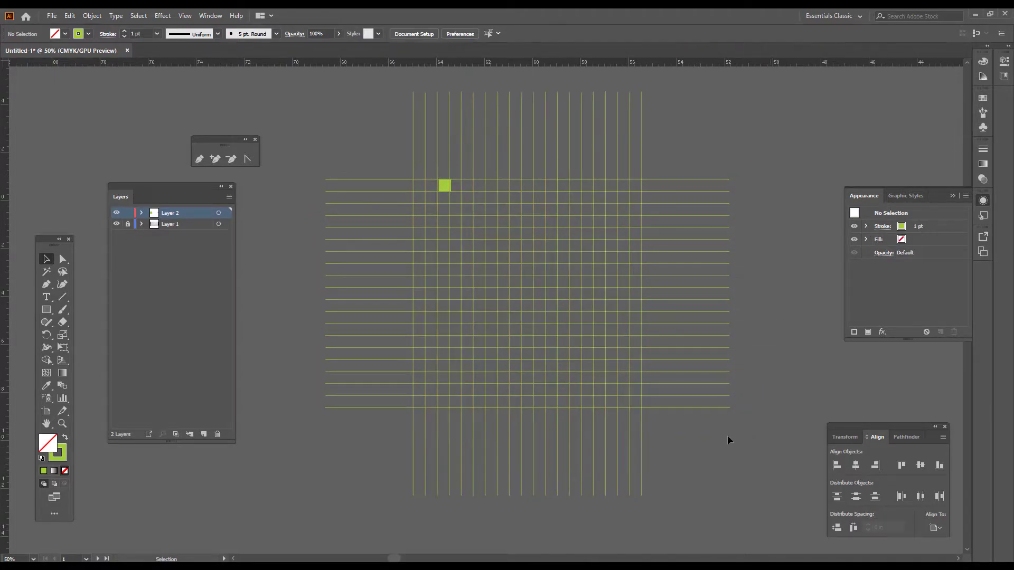
Step: Move the green square so it fits exactly into one cell of the grid's top row
{"action": "scroll", "coordinate": [432, 206], "scroll_direction": "up", "scroll_amount": 6}
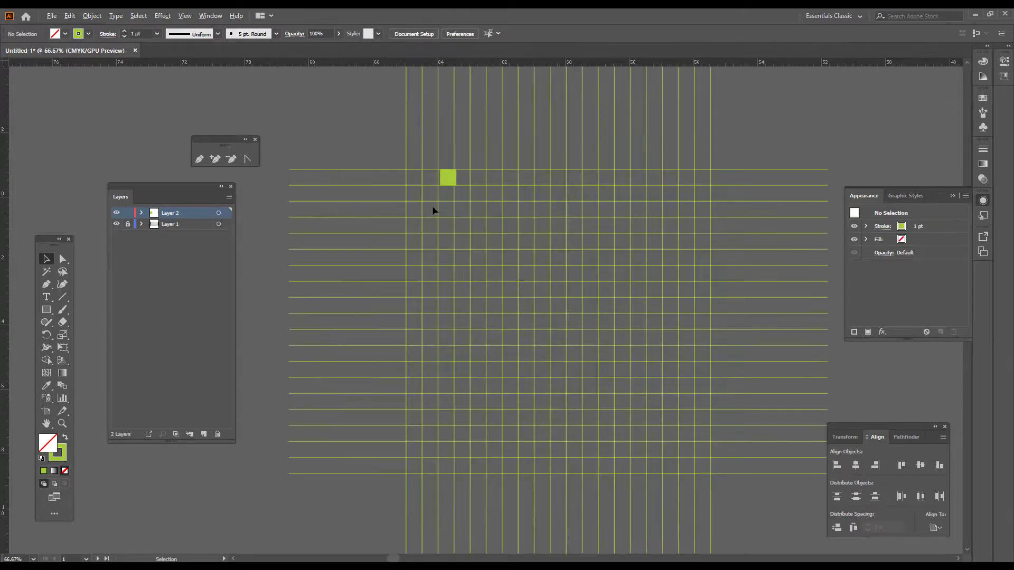
{"action": "scroll", "coordinate": [526, 268], "scroll_direction": "up", "scroll_amount": 2}
{"action": "scroll", "coordinate": [554, 315], "scroll_direction": "up", "scroll_amount": 3}
{"action": "left_click_drag", "start_coordinate": [554, 315], "coordinate": [528, 316]}
{"action": "left_click", "coordinate": [707, 309]}
{"action": "left_click", "coordinate": [492, 310]}
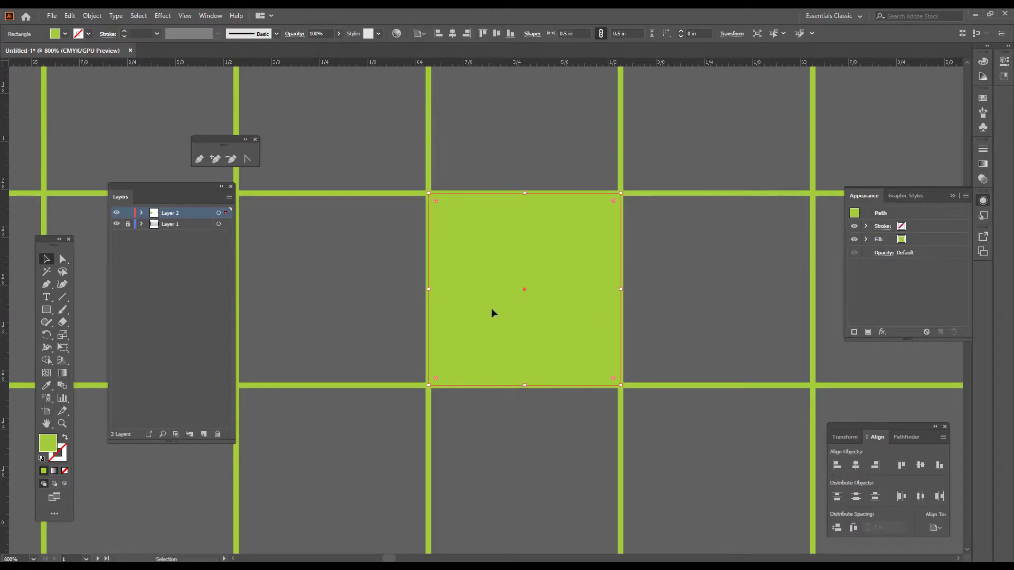
Step: Delete the green square and group all of the grid's vertical lines
{"action": "key", "text": "Delete"}
{"action": "scroll", "coordinate": [491, 310], "scroll_direction": "down", "scroll_amount": 9}
{"action": "left_click_drag", "start_coordinate": [584, 339], "coordinate": [498, 283]}
{"action": "scroll", "coordinate": [469, 256], "scroll_direction": "up", "scroll_amount": 1}
{"action": "left_click_drag", "start_coordinate": [570, 250], "coordinate": [580, 252]}
{"action": "left_click_drag", "start_coordinate": [634, 117], "coordinate": [321, 174]}
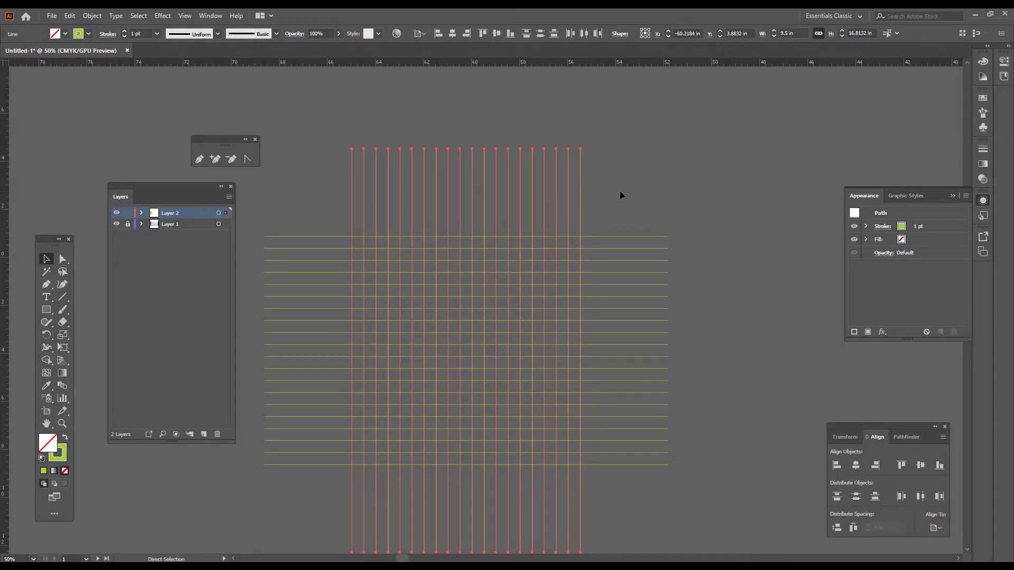
{"action": "key", "text": "ctrl+g"}
Step: Make a copy of the vertical line group rotated 45° about its centre over the square grid
{"action": "left_click_drag", "start_coordinate": [583, 142], "coordinate": [727, 204]}
{"action": "left_click", "coordinate": [726, 204]}
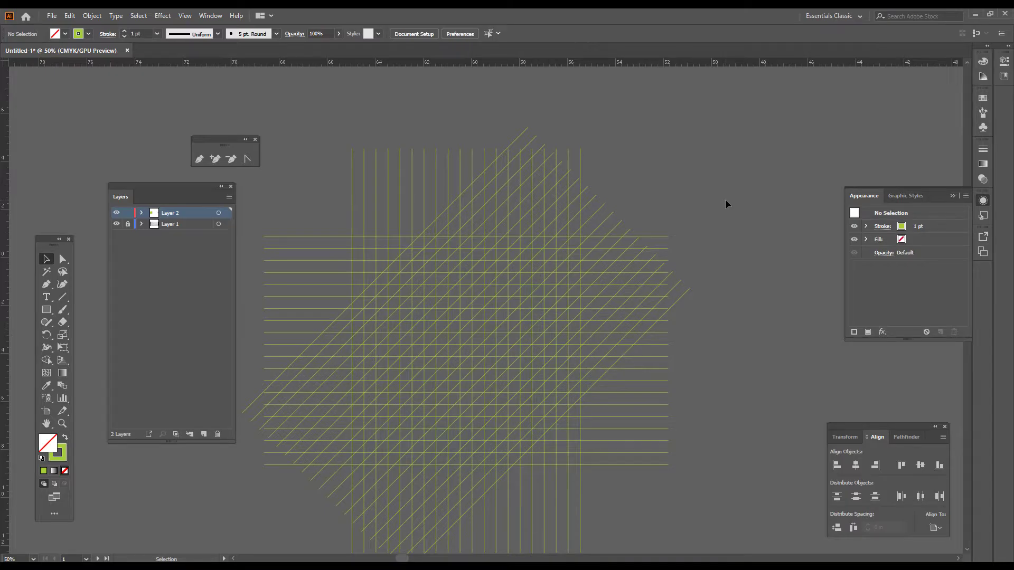
{"action": "scroll", "coordinate": [468, 214], "scroll_direction": "up", "scroll_amount": 5}
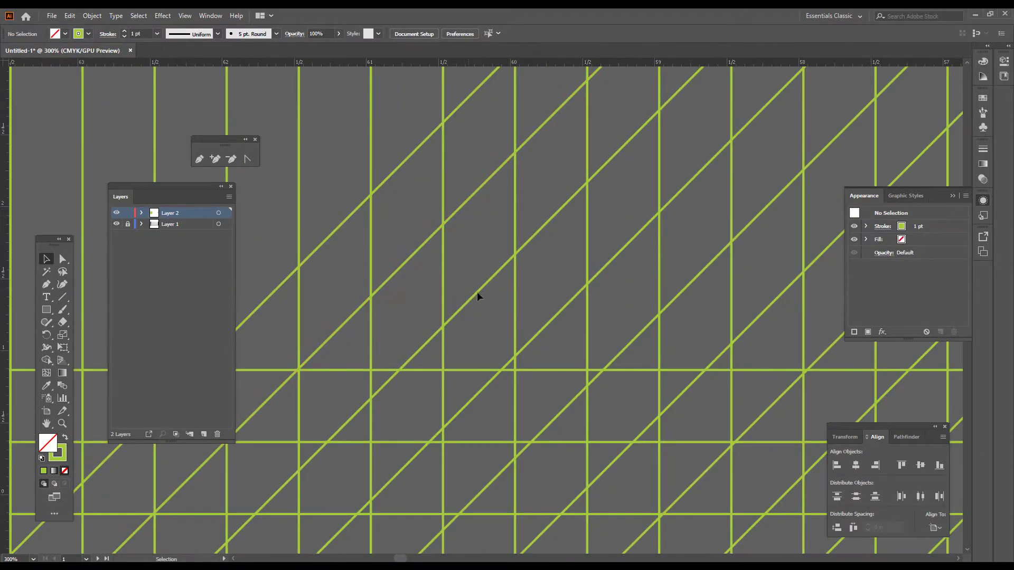
{"action": "left_click_drag", "start_coordinate": [477, 284], "coordinate": [595, 71]}
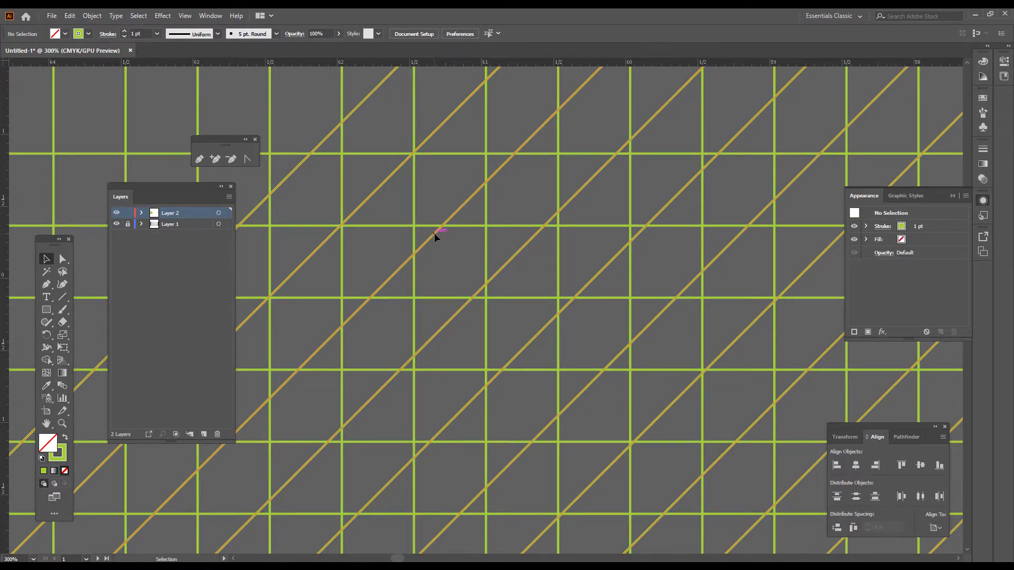
{"action": "left_click", "coordinate": [362, 226]}
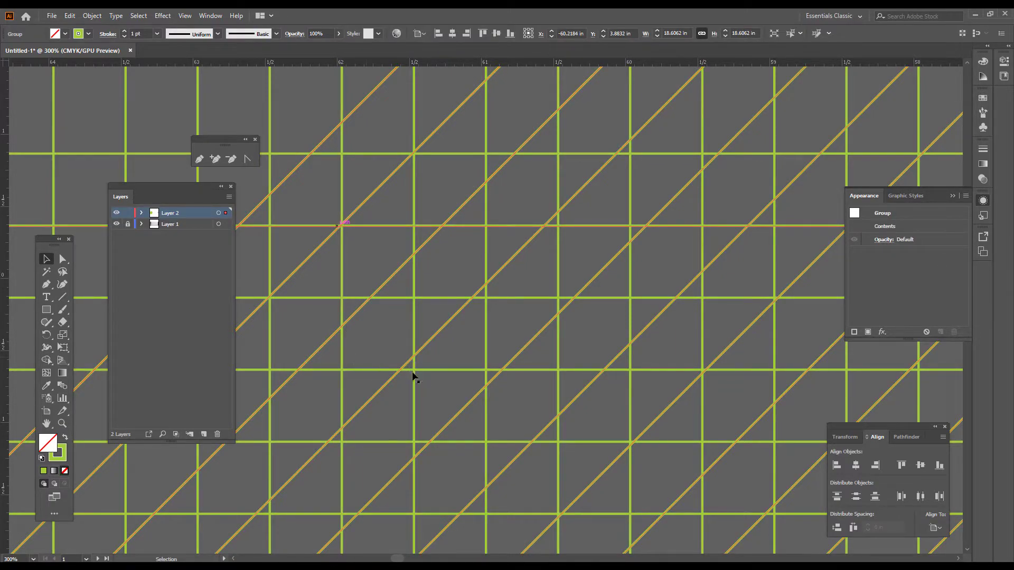
{"action": "scroll", "coordinate": [509, 373], "scroll_direction": "down", "scroll_amount": 2}
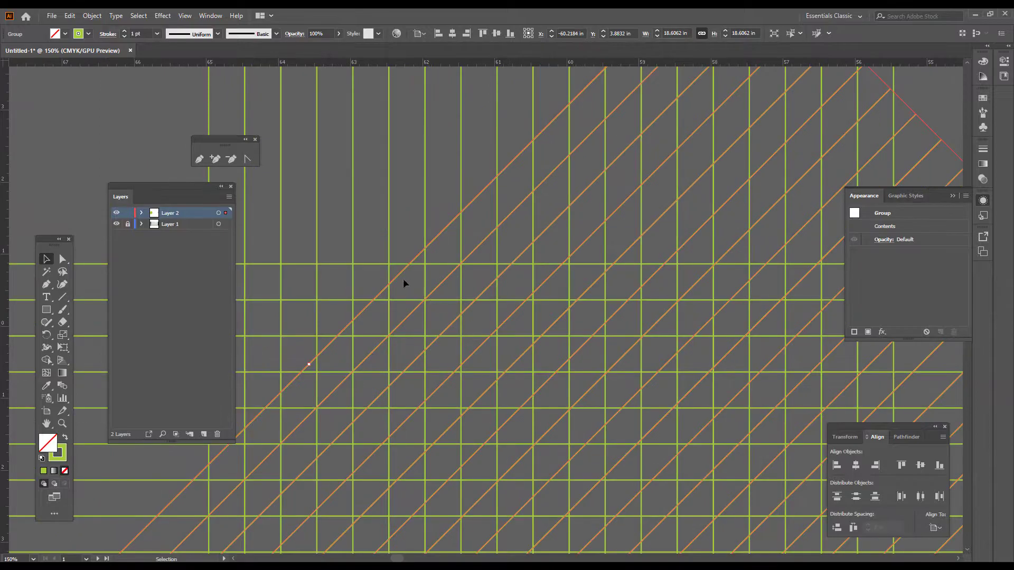
{"action": "left_click_drag", "start_coordinate": [583, 410], "coordinate": [481, 297]}
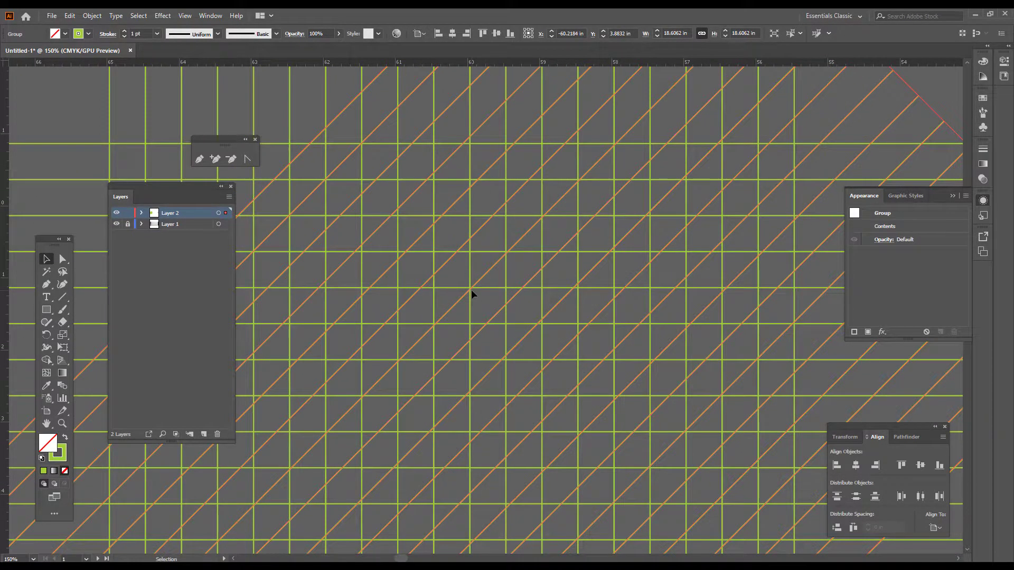
{"action": "scroll", "coordinate": [471, 294], "scroll_direction": "down", "scroll_amount": 3}
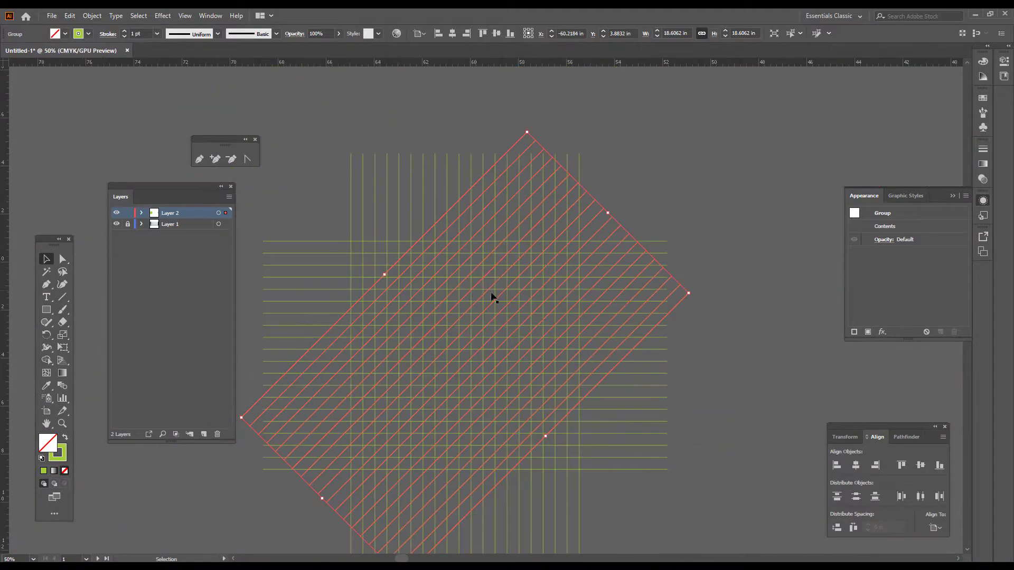
{"action": "left_click", "coordinate": [650, 132]}
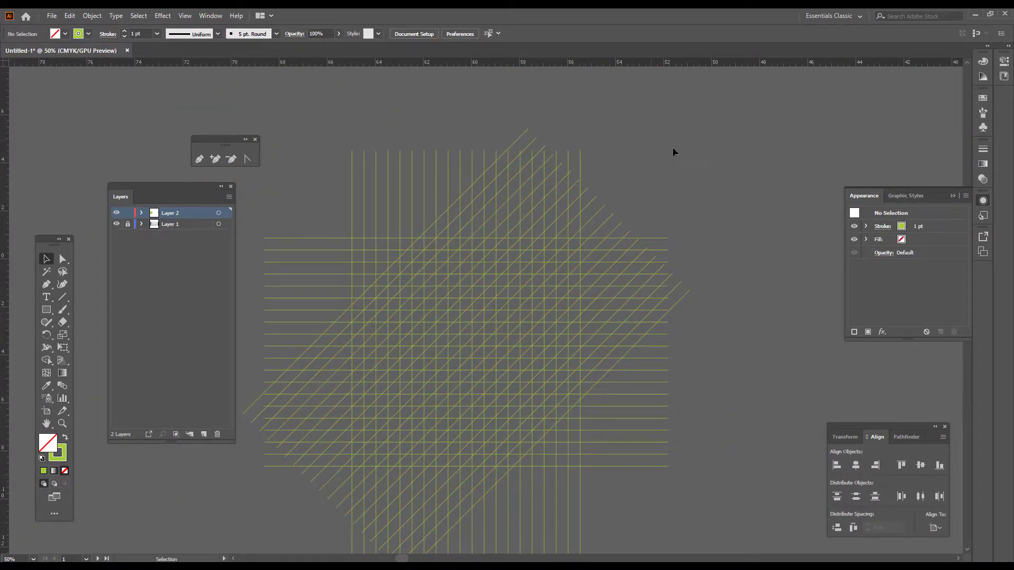
Step: Reflect a copy of the diagonal line group to add the opposite diagonals over the grid
{"action": "left_click", "coordinate": [610, 214]}
{"action": "right_click", "coordinate": [646, 211]}
{"action": "mouse_move", "coordinate": [709, 332]}
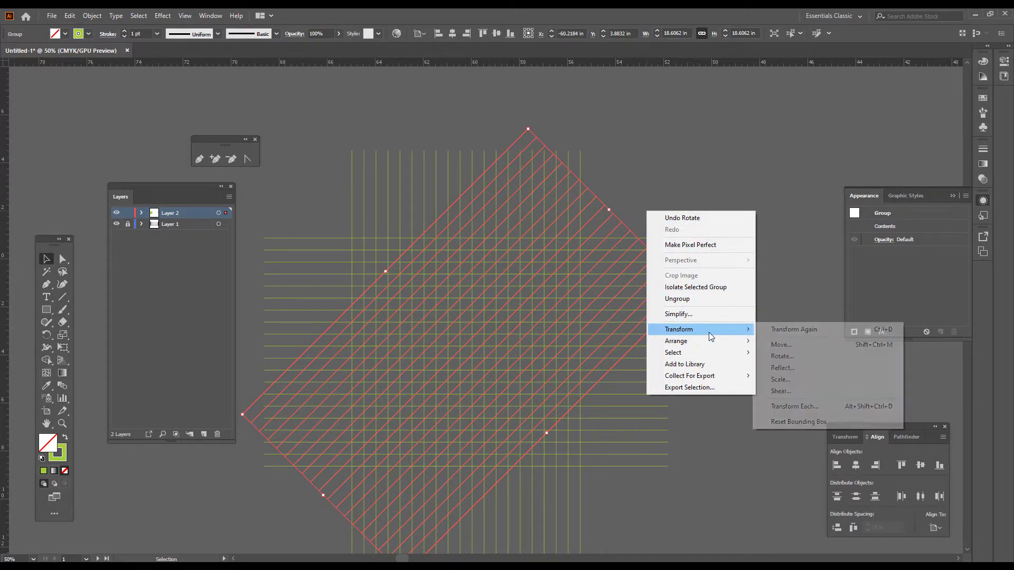
{"action": "left_click", "coordinate": [806, 368]}
{"action": "left_click", "coordinate": [566, 271]}
{"action": "left_click", "coordinate": [686, 182]}
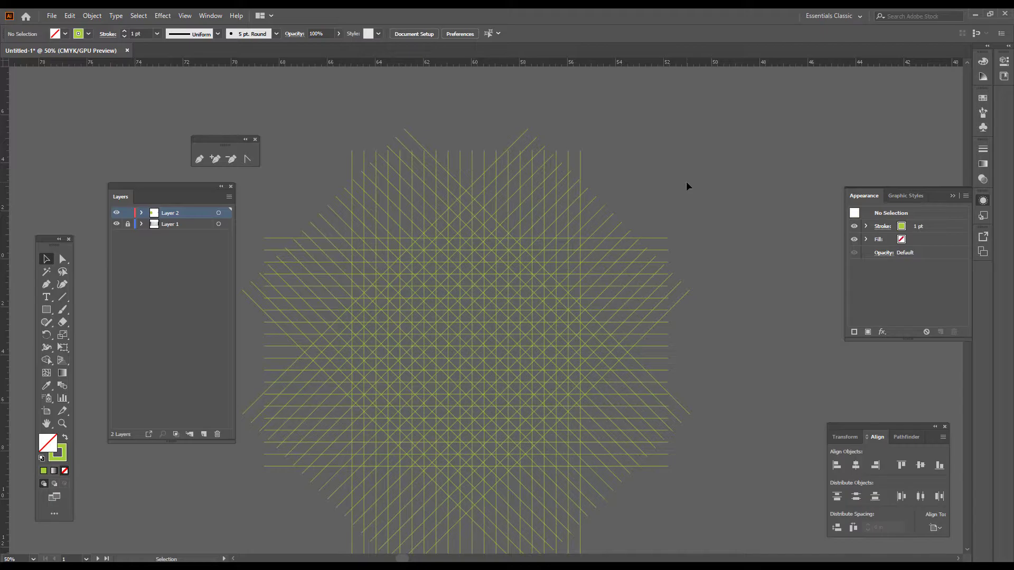
Step: Transfer both diagonal line groups in place to a new layer and hide that layer
{"action": "left_click", "coordinate": [407, 131]}
{"action": "key", "text": "ctrl+x"}
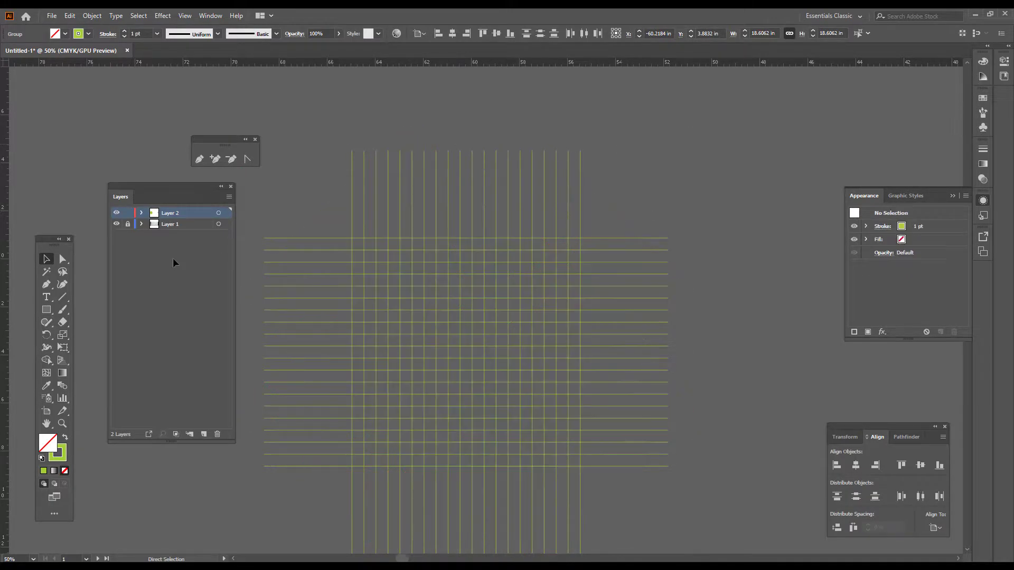
{"action": "left_click", "coordinate": [204, 434]}
{"action": "key", "text": "ctrl+f"}
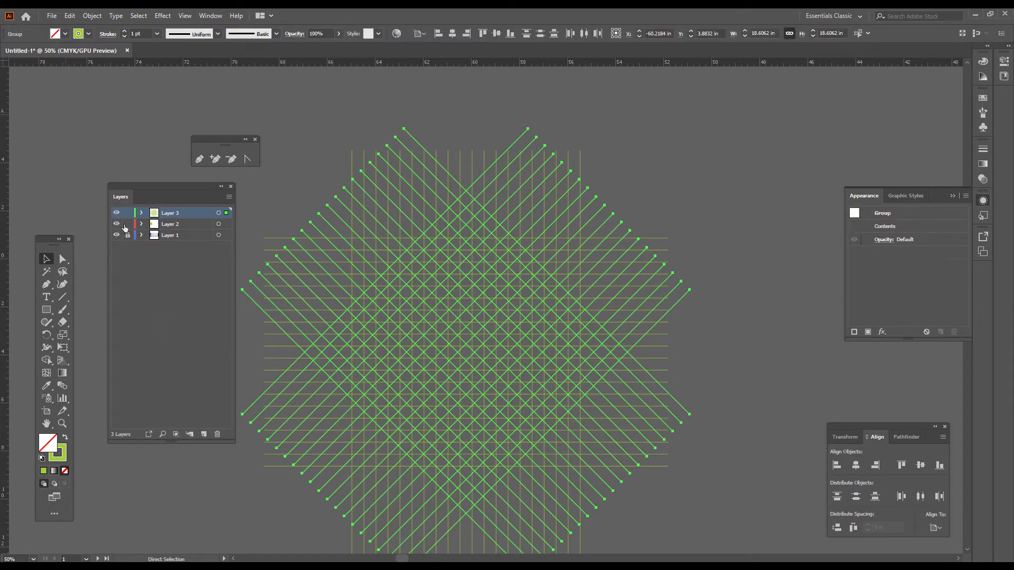
{"action": "left_click", "coordinate": [117, 212]}
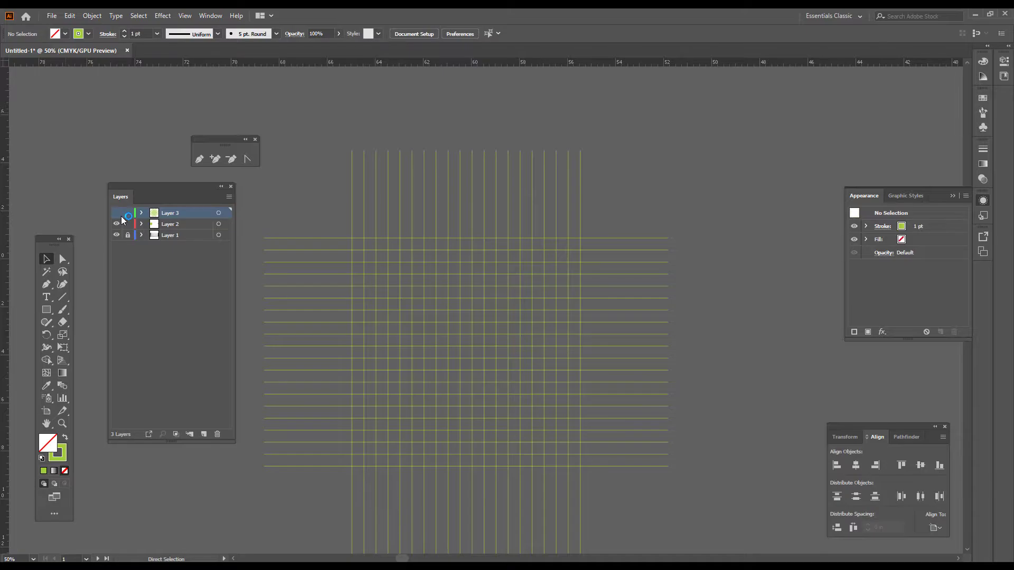
Step: Move the whole square grid over the diamond logo sketch with "Benz car detailing" written beneath it
{"action": "left_click", "coordinate": [537, 274]}
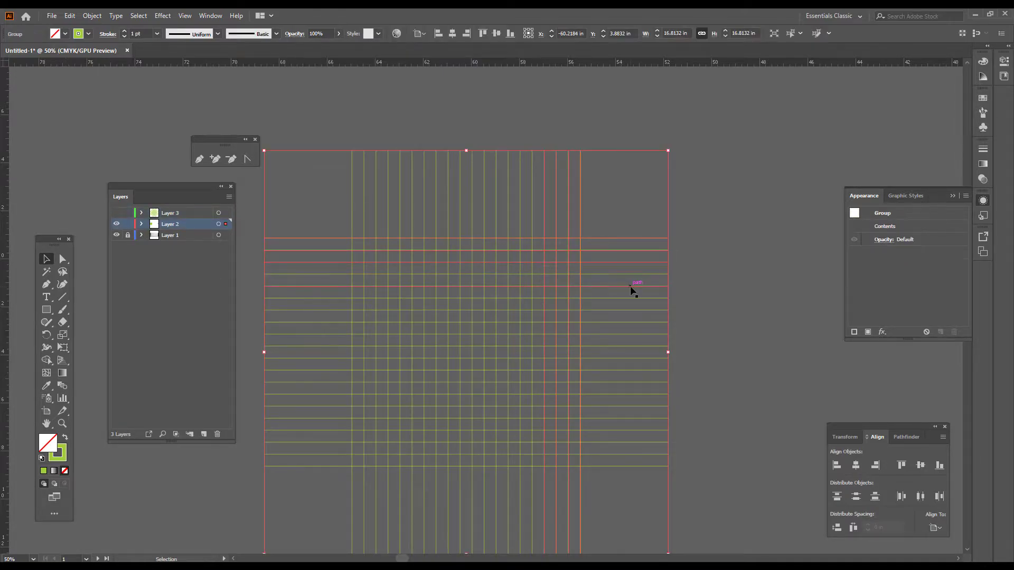
{"action": "key", "text": "ctrl+a"}
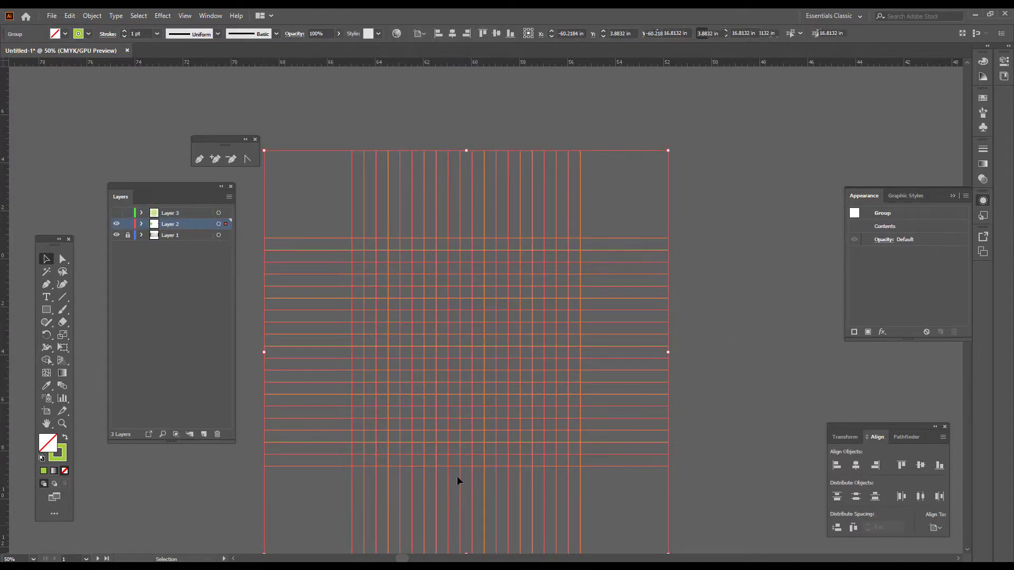
{"action": "scroll", "coordinate": [457, 476], "scroll_direction": "down", "scroll_amount": 2}
{"action": "mouse_move", "coordinate": [518, 473]}
{"action": "left_mouse_down"}
{"action": "mouse_move", "coordinate": [346, 410]}
{"action": "mouse_move", "coordinate": [788, 360]}
{"action": "left_mouse_up"}
{"action": "mouse_move", "coordinate": [789, 360]}
{"action": "left_mouse_down"}
{"action": "mouse_move", "coordinate": [383, 402]}
{"action": "mouse_move", "coordinate": [561, 407]}
{"action": "mouse_move", "coordinate": [324, 407]}
{"action": "left_mouse_up"}
{"action": "left_click", "coordinate": [530, 370]}
{"action": "left_click_drag", "start_coordinate": [530, 370], "coordinate": [543, 100]}
{"action": "left_click", "coordinate": [493, 326]}
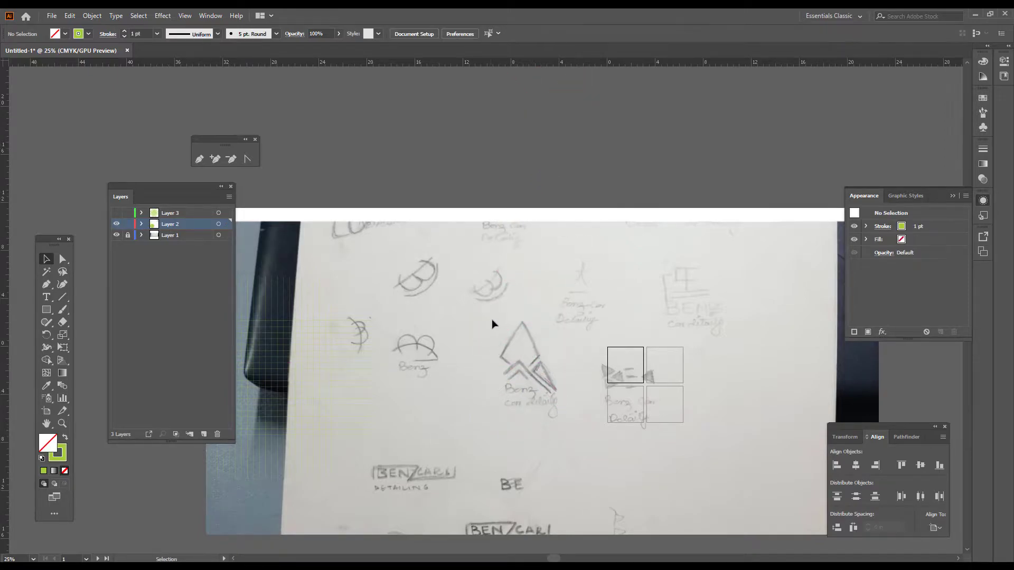
{"action": "left_click_drag", "start_coordinate": [313, 376], "coordinate": [547, 362]}
{"action": "scroll", "coordinate": [546, 361], "scroll_direction": "up", "scroll_amount": 3}
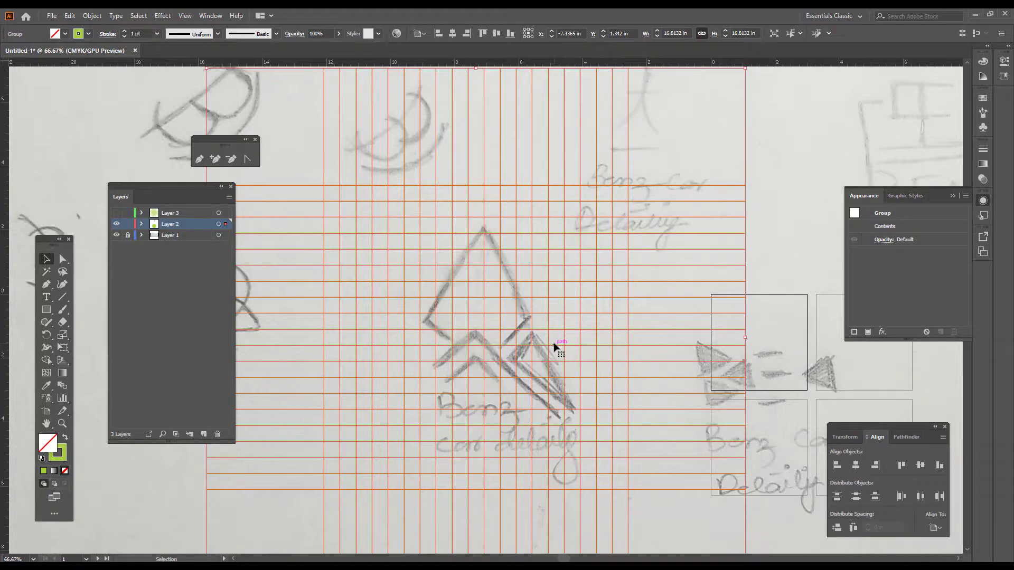
{"action": "scroll", "coordinate": [555, 343], "scroll_direction": "up", "scroll_amount": 2}
{"action": "left_click_drag", "start_coordinate": [504, 268], "coordinate": [678, 349]}
{"action": "left_click", "coordinate": [650, 186]}
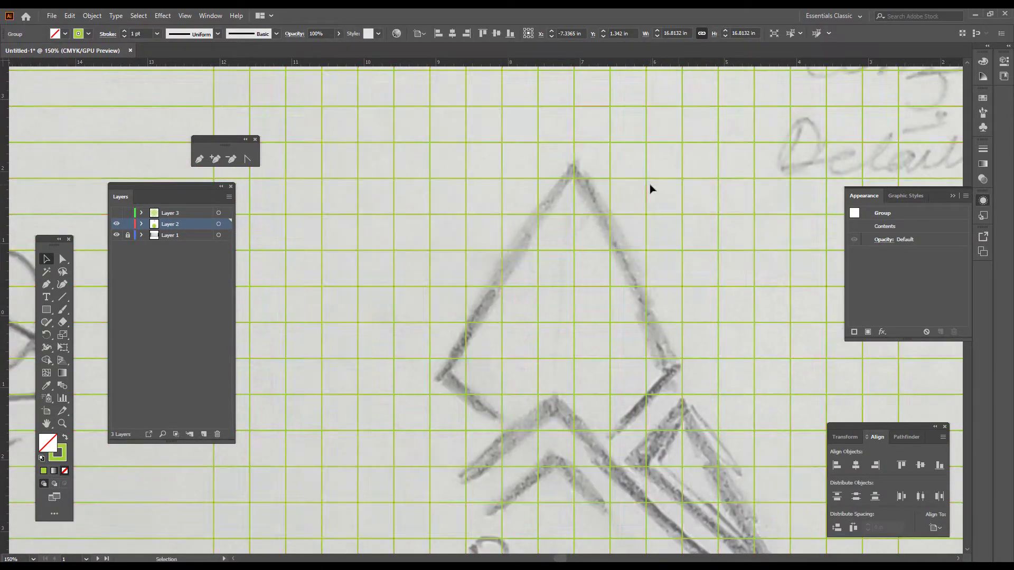
Step: Change the square grid's stroke colour to bright red, ff1d1d
{"action": "left_click", "coordinate": [652, 180]}
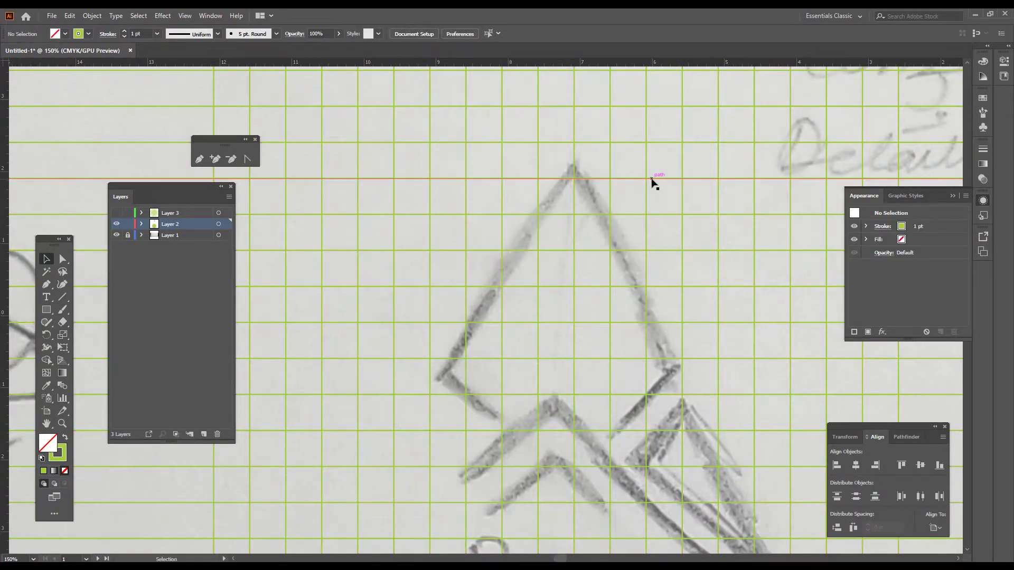
{"action": "double_click", "coordinate": [60, 462]}
{"action": "left_click_drag", "start_coordinate": [309, 323], "coordinate": [309, 279]}
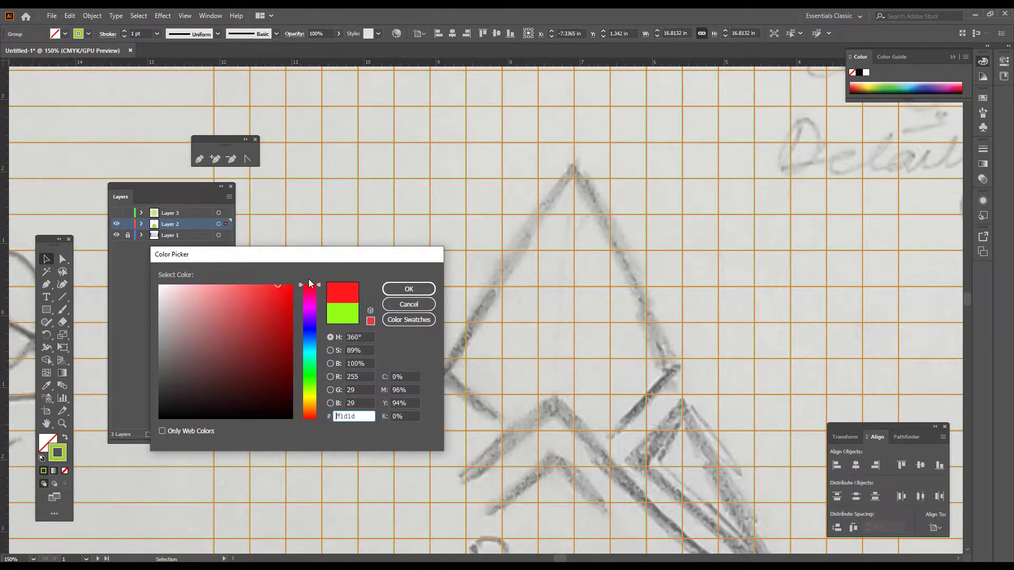
{"action": "left_click", "coordinate": [409, 289]}
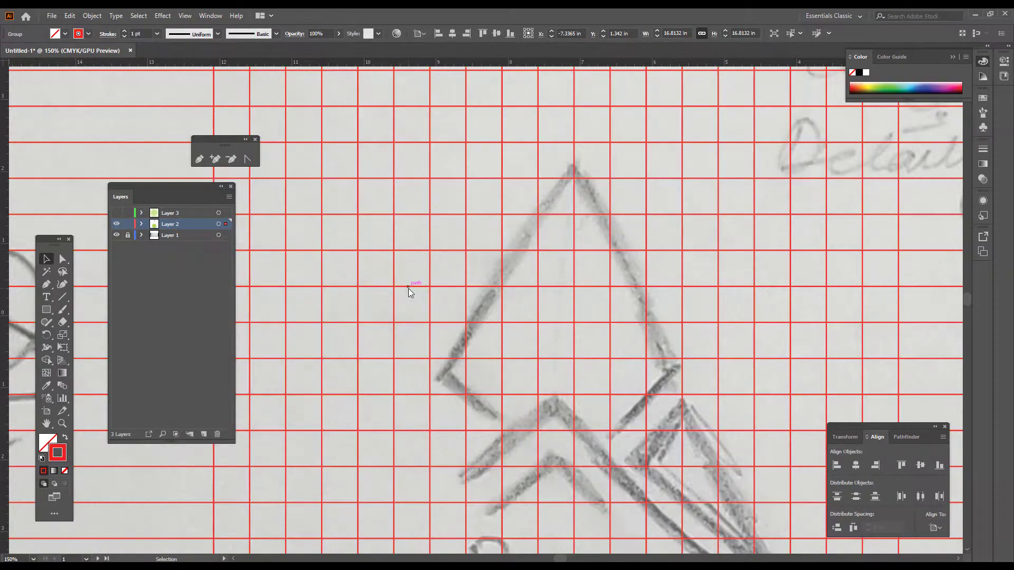
{"action": "left_click", "coordinate": [410, 271]}
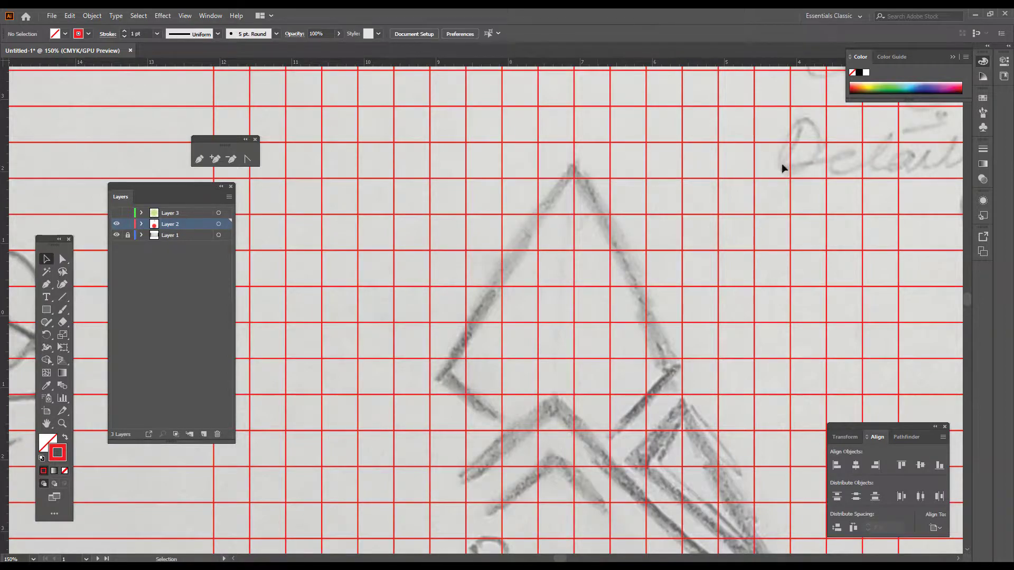
Step: Lower the red grid's opacity to 20%
{"action": "left_click", "coordinate": [588, 217]}
{"action": "double_click", "coordinate": [312, 34]}
{"action": "type", "text": "30"}
{"action": "key", "text": "Tab"}
{"action": "left_click", "coordinate": [417, 165]}
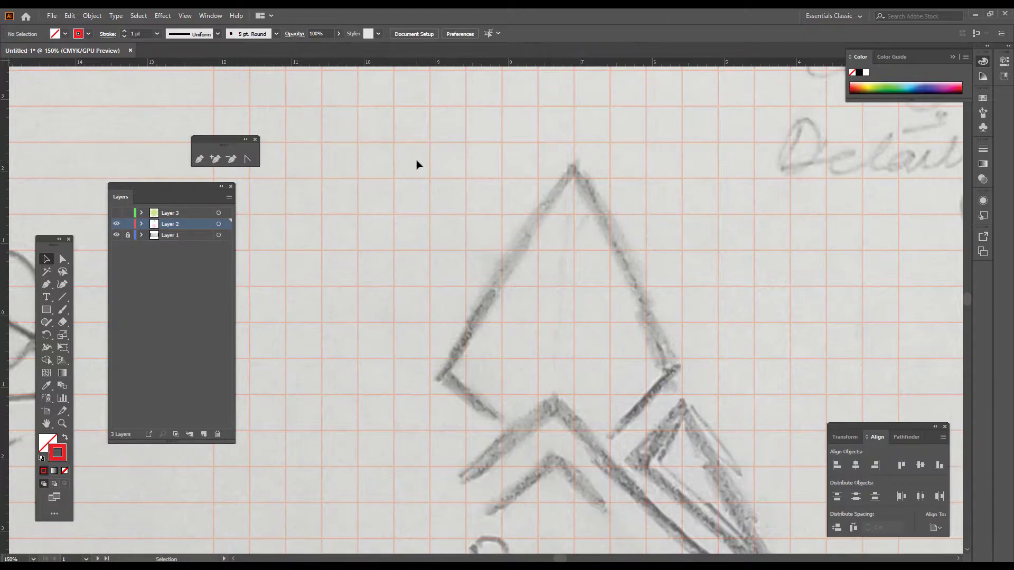
{"action": "left_click", "coordinate": [386, 193]}
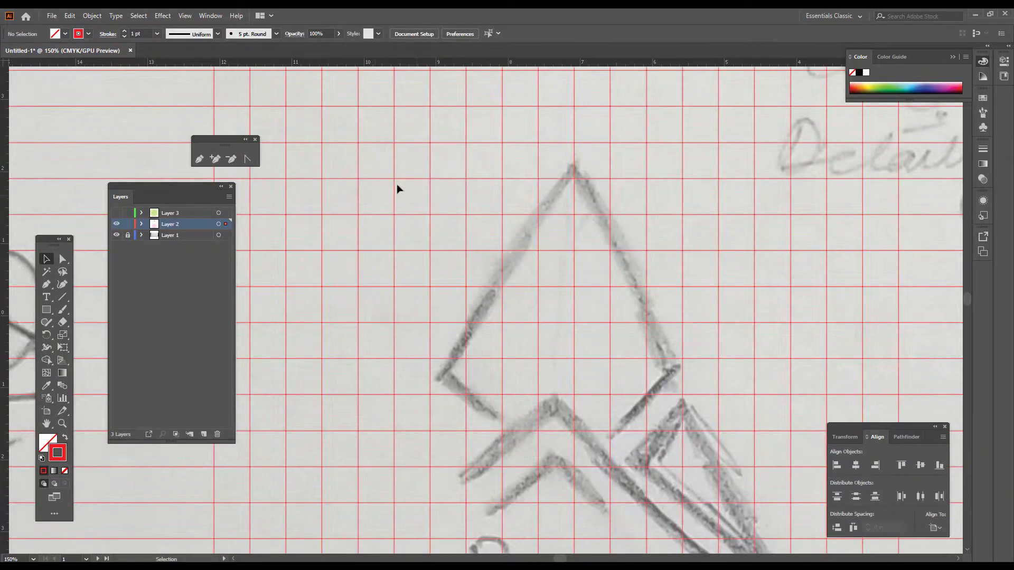
Step: Lock Layer 2 with the grid and add a new layer on top for the tracing
{"action": "left_click", "coordinate": [128, 224]}
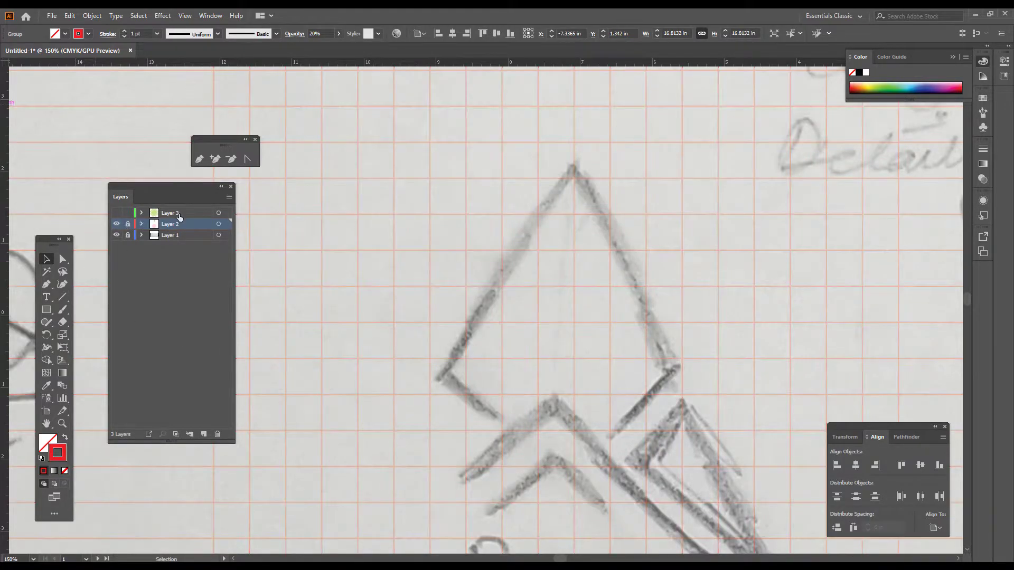
{"action": "left_click", "coordinate": [204, 435]}
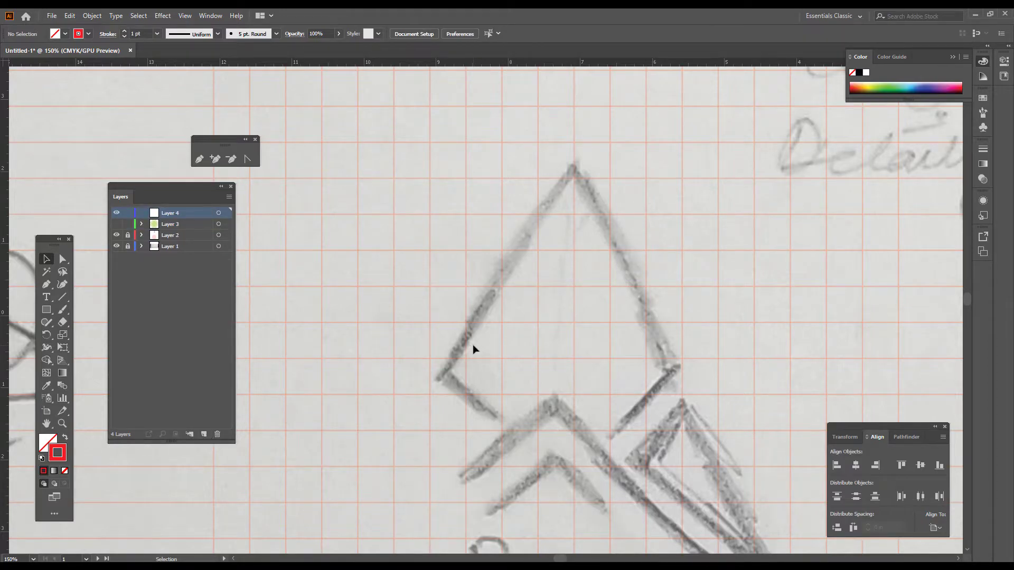
{"action": "left_click_drag", "start_coordinate": [474, 344], "coordinate": [463, 294]}
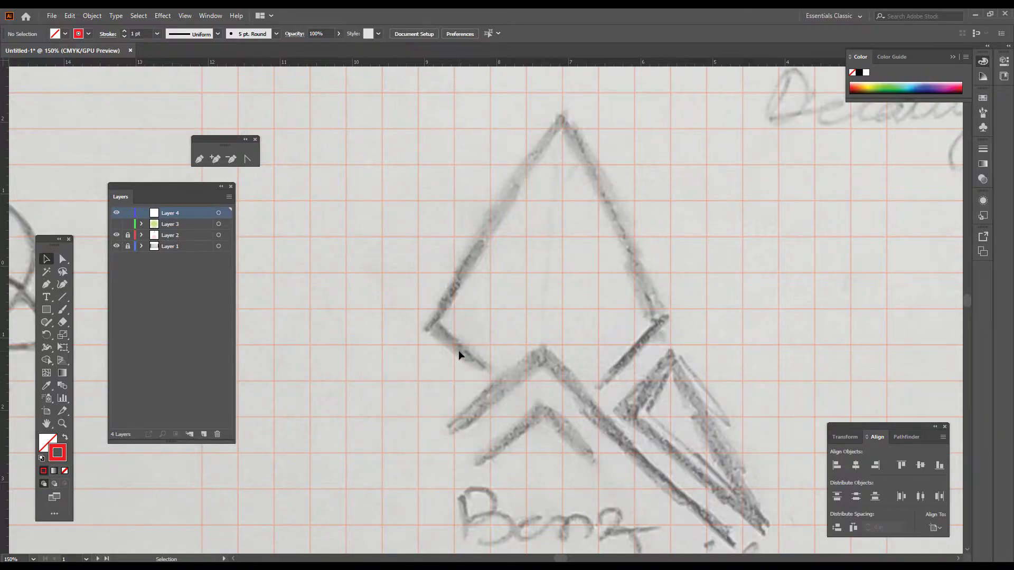
Step: Detach the rectangle and line segment tool groups as floating palettes and place them near the canvas's upper-left corner
{"action": "left_click", "coordinate": [61, 298]}
{"action": "left_click", "coordinate": [63, 297]}
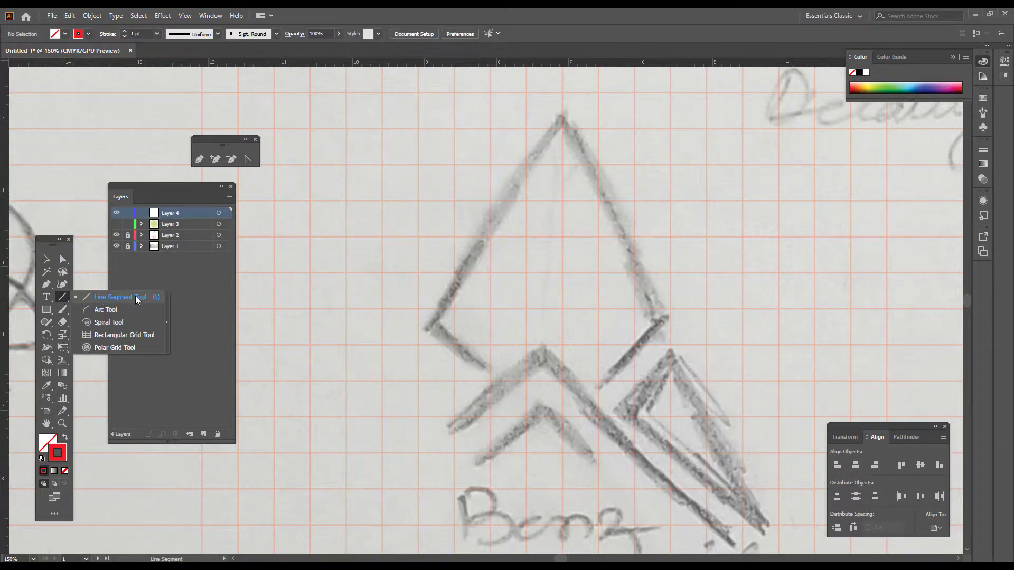
{"action": "left_click", "coordinate": [48, 309]}
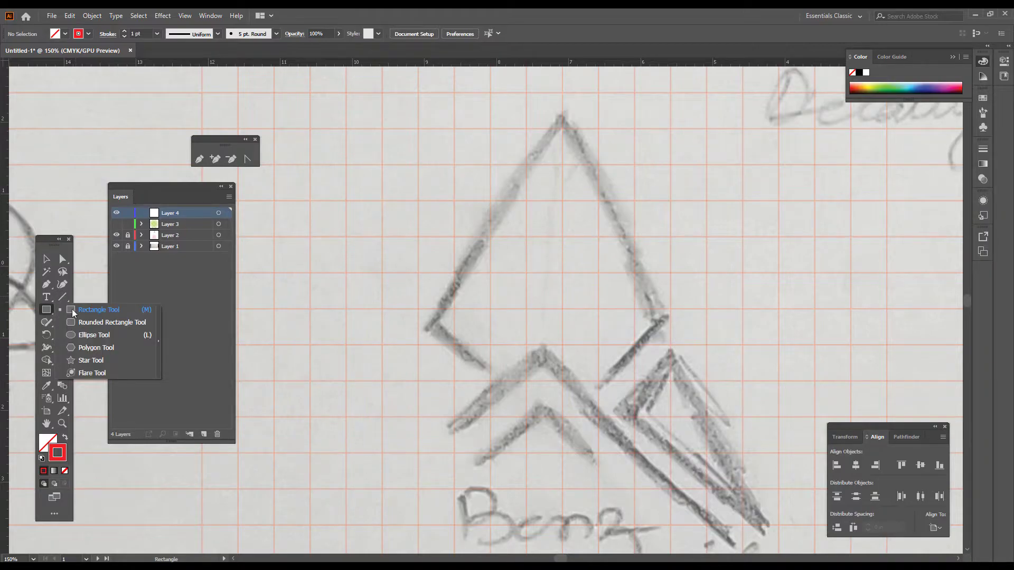
{"action": "left_click", "coordinate": [158, 323]}
{"action": "left_click_drag", "start_coordinate": [125, 126], "coordinate": [120, 99]}
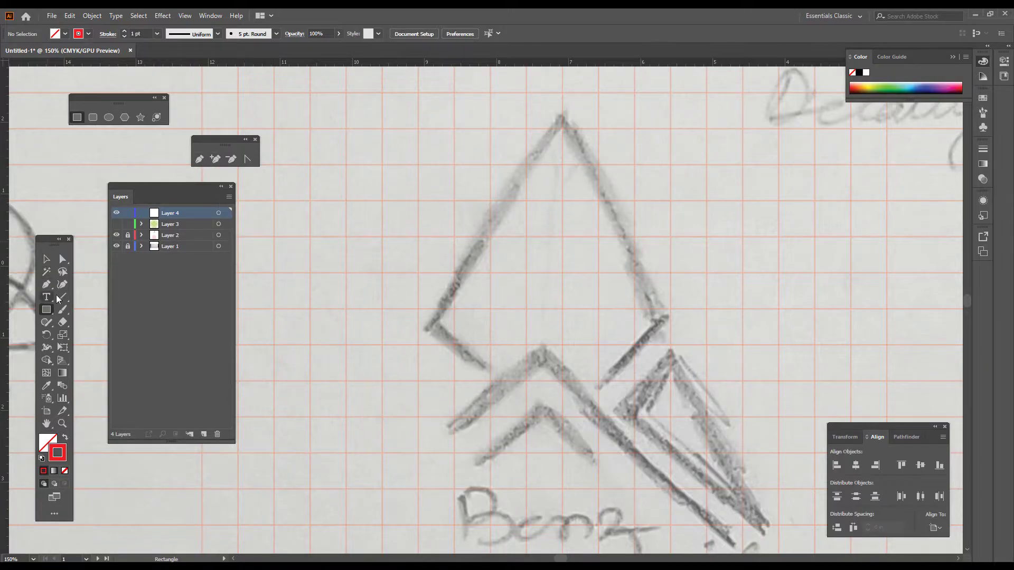
{"action": "left_click_drag", "start_coordinate": [63, 300], "coordinate": [109, 139]}
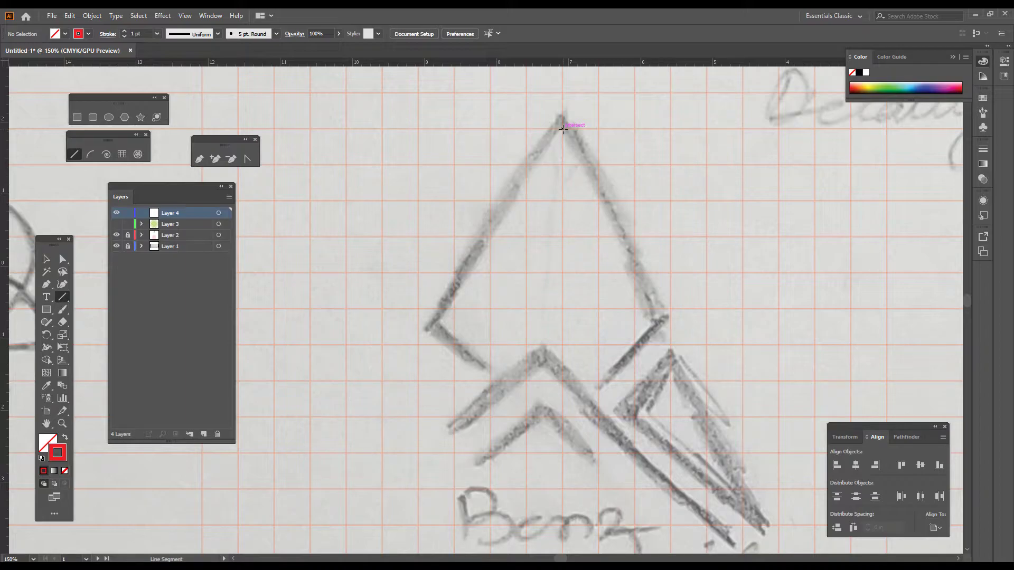
Step: Draw a line 2 in across and 3 in down from the diamond's peak, plus a 45° line spanning two grid cells at its lower end
{"action": "left_click_drag", "start_coordinate": [563, 128], "coordinate": [418, 344]}
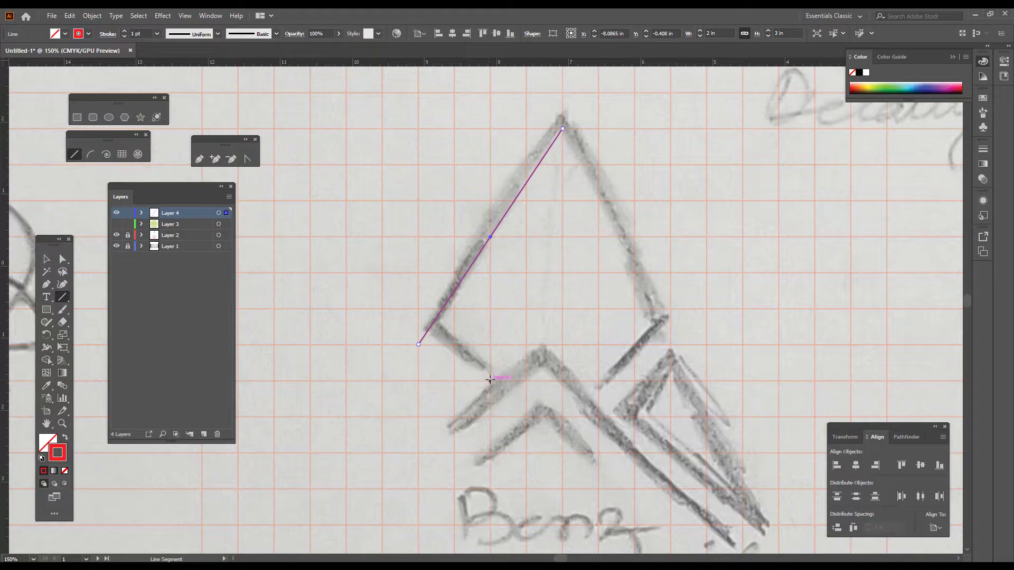
{"action": "left_click_drag", "start_coordinate": [489, 415], "coordinate": [418, 346]}
{"action": "key", "text": "v"}
{"action": "left_click", "coordinate": [533, 392]}
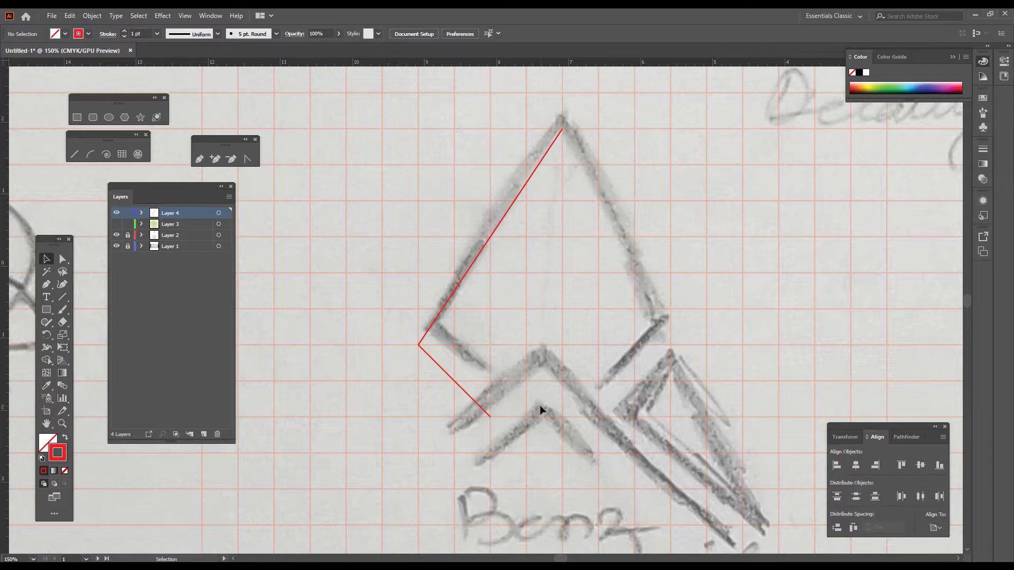
Step: Delete the short lower-left line and move the long line's lower endpoint one grid cell up and one to the right
{"action": "left_click", "coordinate": [475, 402]}
{"action": "key", "text": "Delete"}
{"action": "key", "text": "a"}
{"action": "left_click_drag", "start_coordinate": [421, 344], "coordinate": [454, 309]}
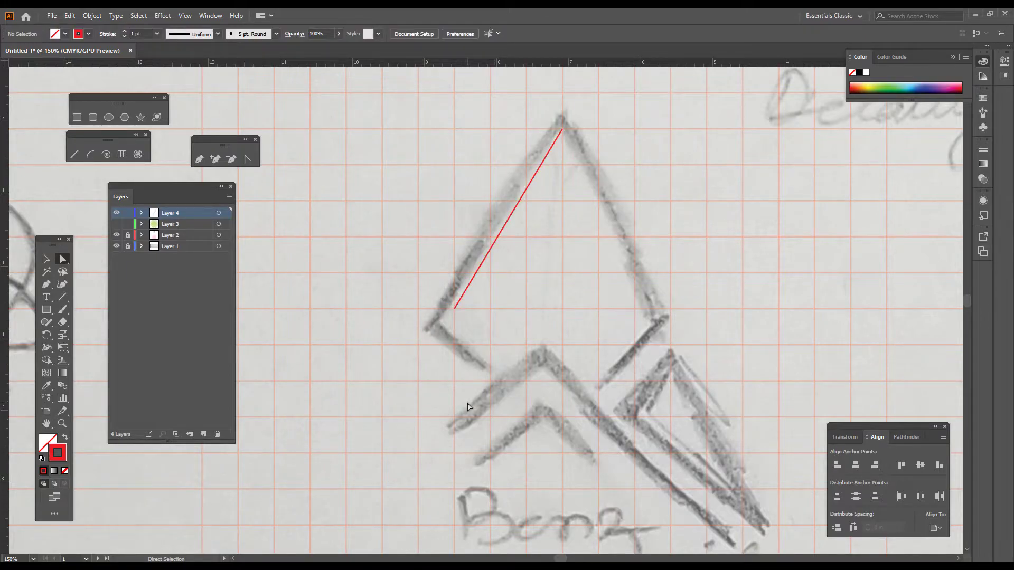
Step: Draw a 45° line one grid cell down and right from the long line's lower endpoint, 0.5 in by 0.5 in
{"action": "left_click", "coordinate": [74, 154]}
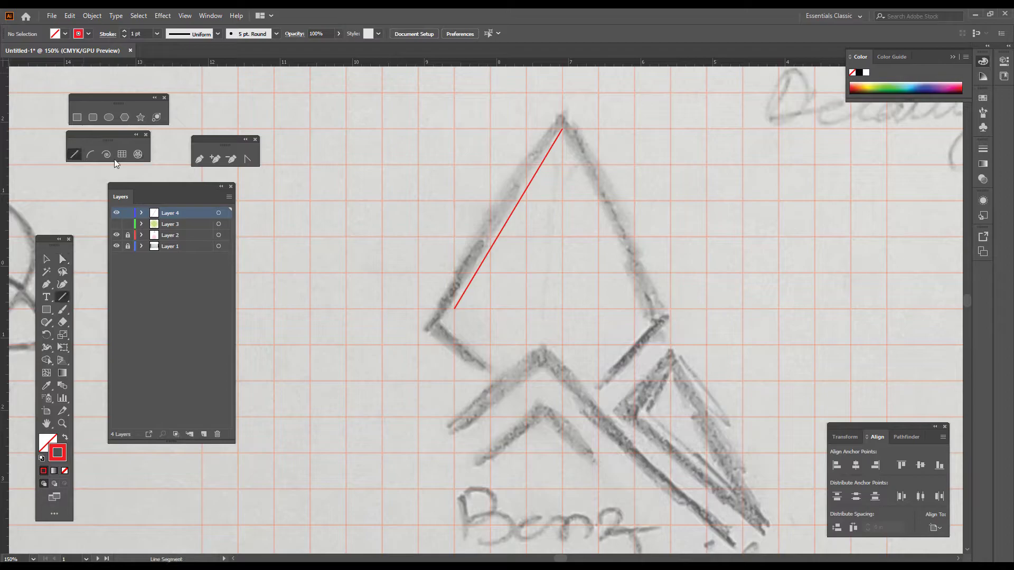
{"action": "left_click_drag", "start_coordinate": [462, 315], "coordinate": [498, 352]}
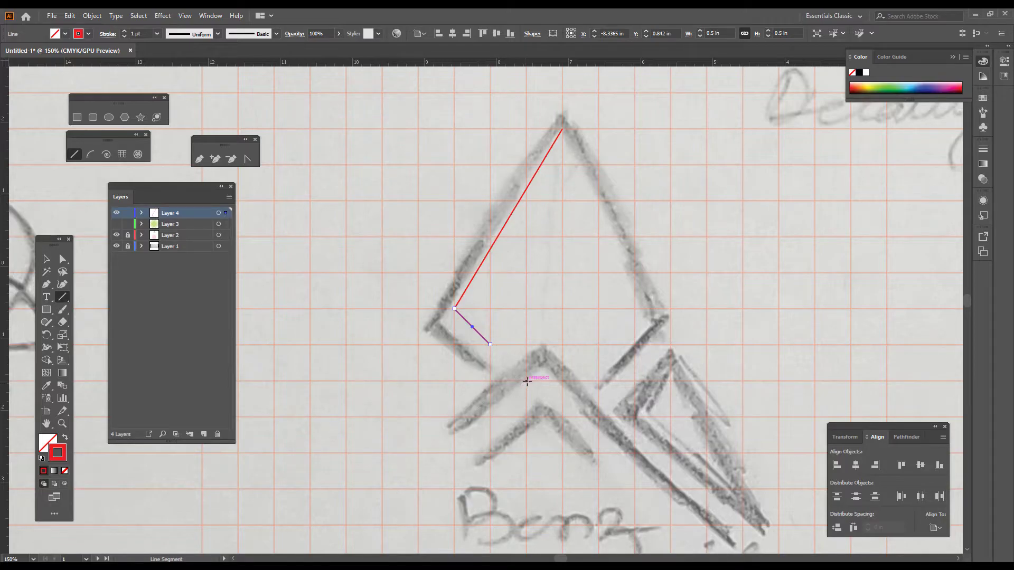
Step: Try extending the short line's lower endpoint diagonally by one more grid cell, and undo it
{"action": "key", "text": "a"}
{"action": "left_click_drag", "start_coordinate": [490, 345], "coordinate": [527, 382]}
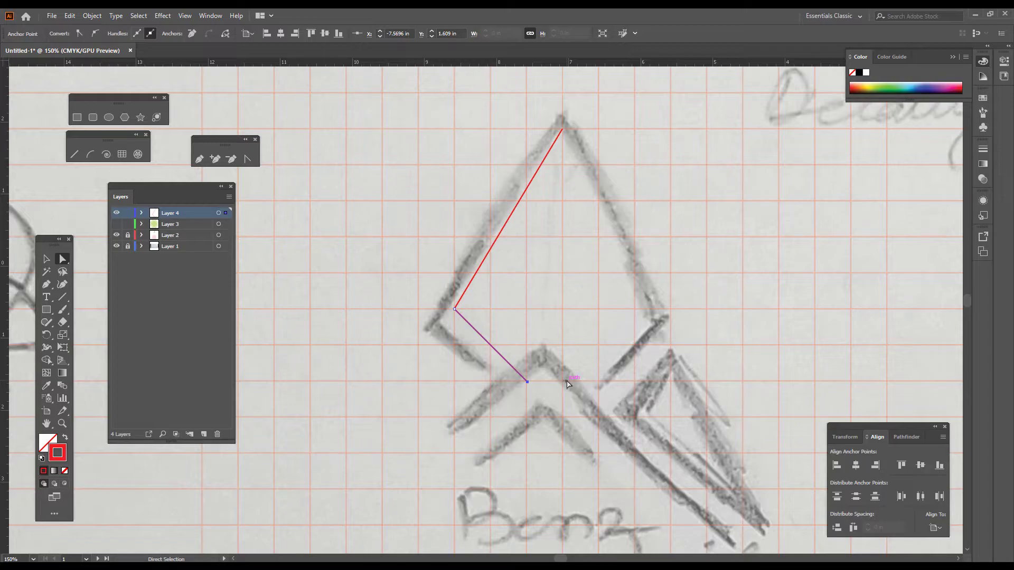
{"action": "left_click", "coordinate": [549, 384]}
{"action": "key", "text": "v"}
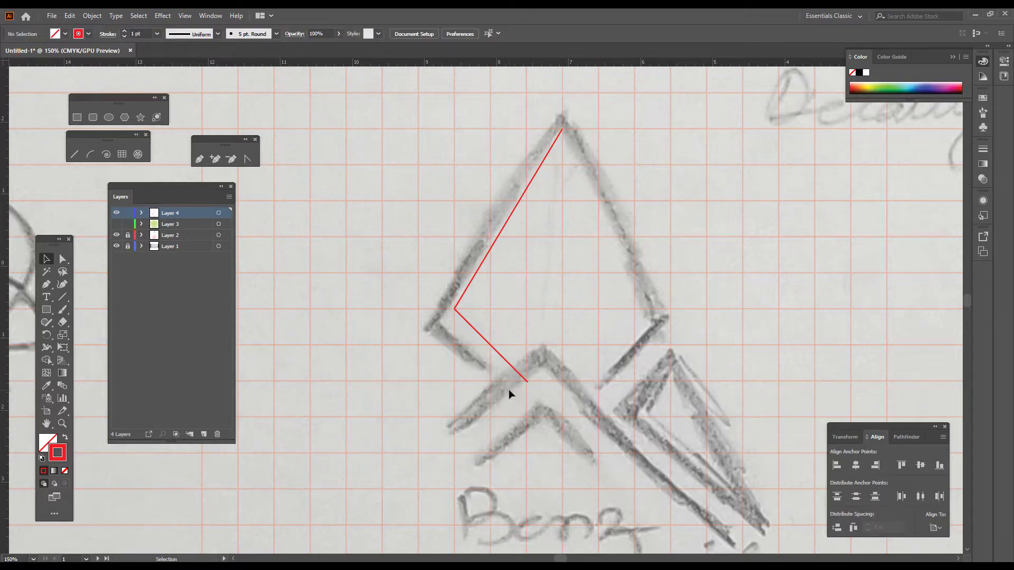
{"action": "key", "text": "ctrl+z"}
{"action": "scroll", "coordinate": [508, 389], "scroll_direction": "up", "scroll_amount": 1}
{"action": "left_click", "coordinate": [508, 389]}
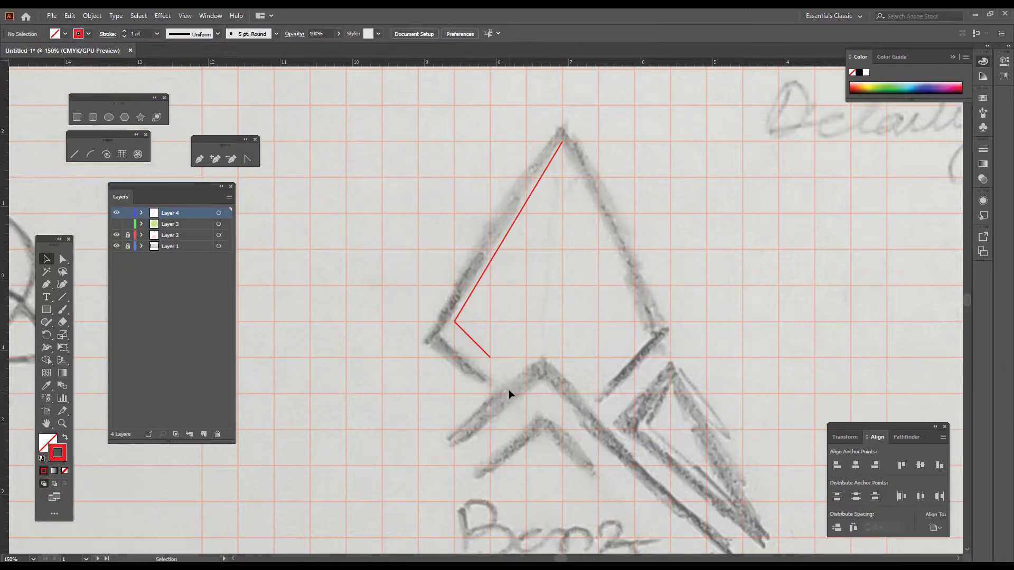
Step: Draw the left arm of the upper chevron as a 45° line spanning two grid cells, downward and to the left
{"action": "scroll", "coordinate": [509, 389], "scroll_direction": "down", "scroll_amount": 4}
{"action": "scroll", "coordinate": [508, 389], "scroll_direction": "right", "scroll_amount": 3}
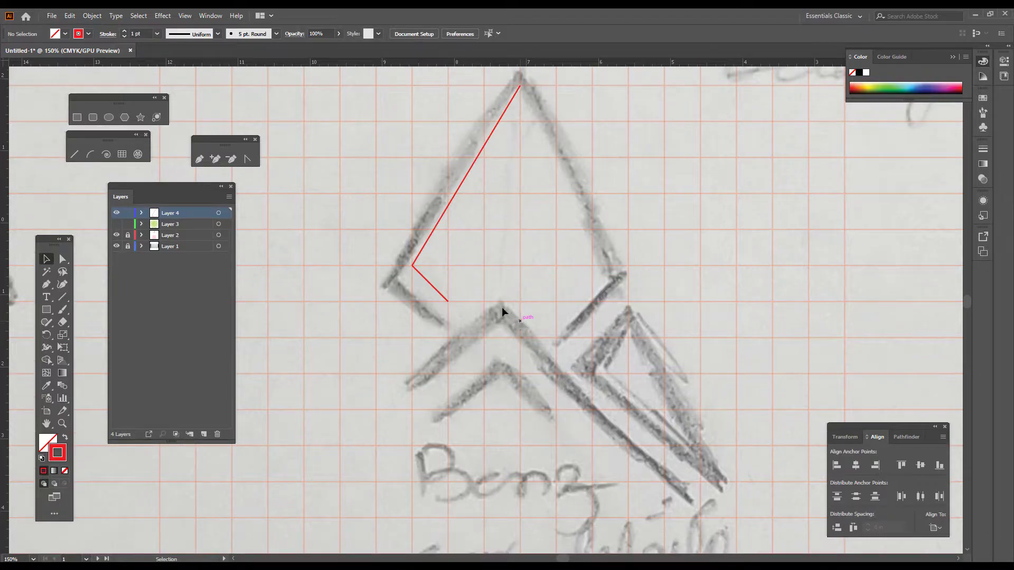
{"action": "left_click", "coordinate": [78, 153]}
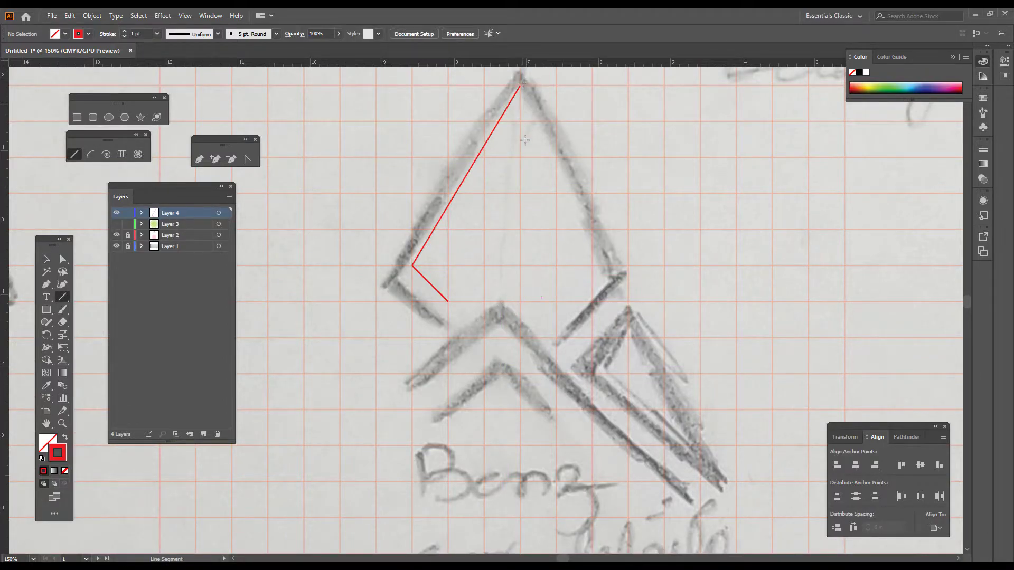
{"action": "left_click_drag", "start_coordinate": [521, 301], "coordinate": [448, 374]}
{"action": "key", "text": "v"}
{"action": "left_click", "coordinate": [417, 283]}
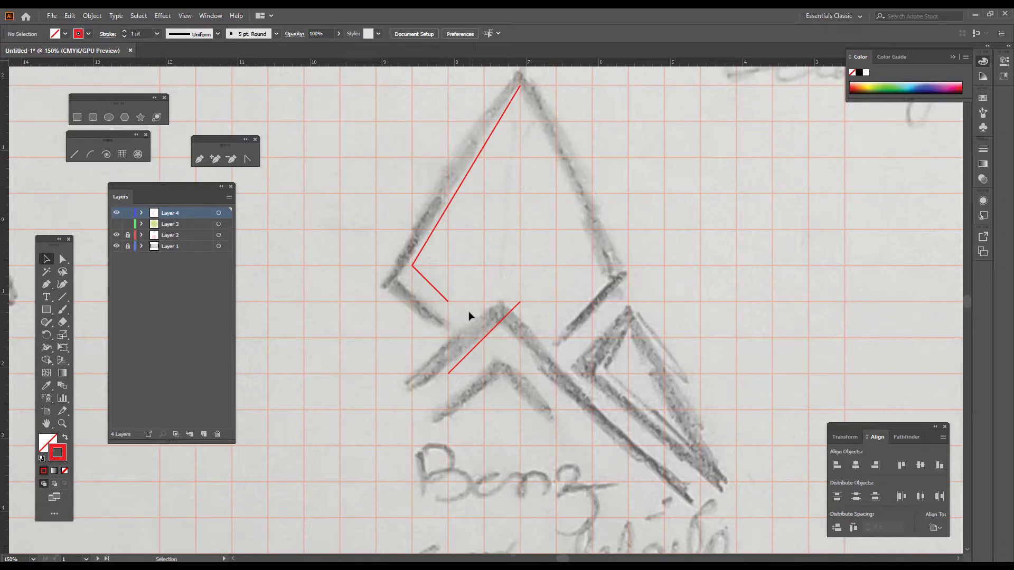
Step: Draw a temporary 0.5 in by 0.5 in line parallel to the chevron arm, one grid cell to its left
{"action": "key", "text": "a"}
{"action": "scroll", "coordinate": [458, 336], "scroll_direction": "up", "scroll_amount": 2}
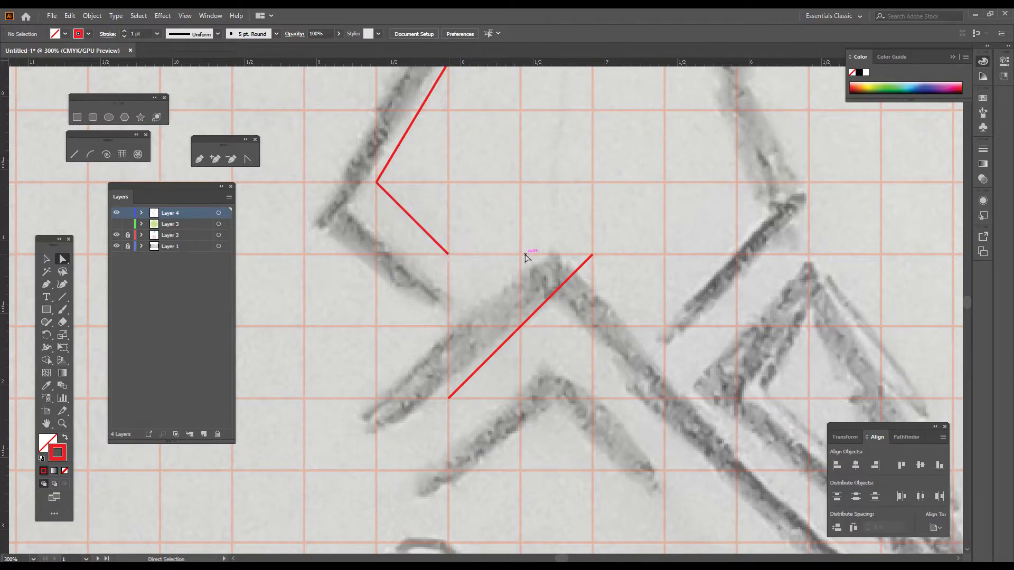
{"action": "left_click", "coordinate": [74, 154]}
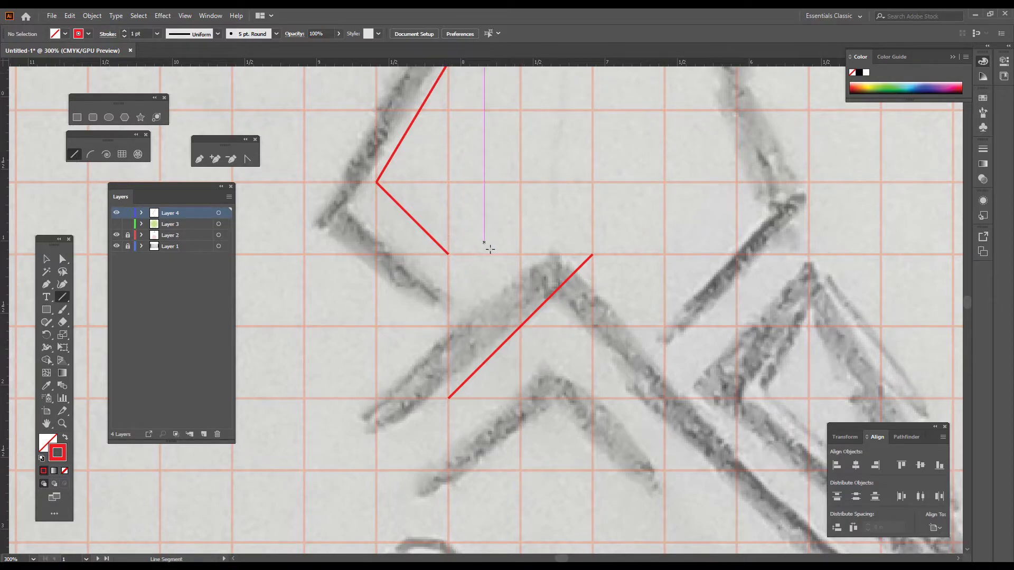
{"action": "left_click_drag", "start_coordinate": [520, 254], "coordinate": [449, 326]}
{"action": "key", "text": "v"}
{"action": "left_click", "coordinate": [512, 328]}
Step: Extend the diamond's short lower-left line half a grid cell to the temporary line's midpoint, and delete the temporary line
{"action": "key", "text": "a"}
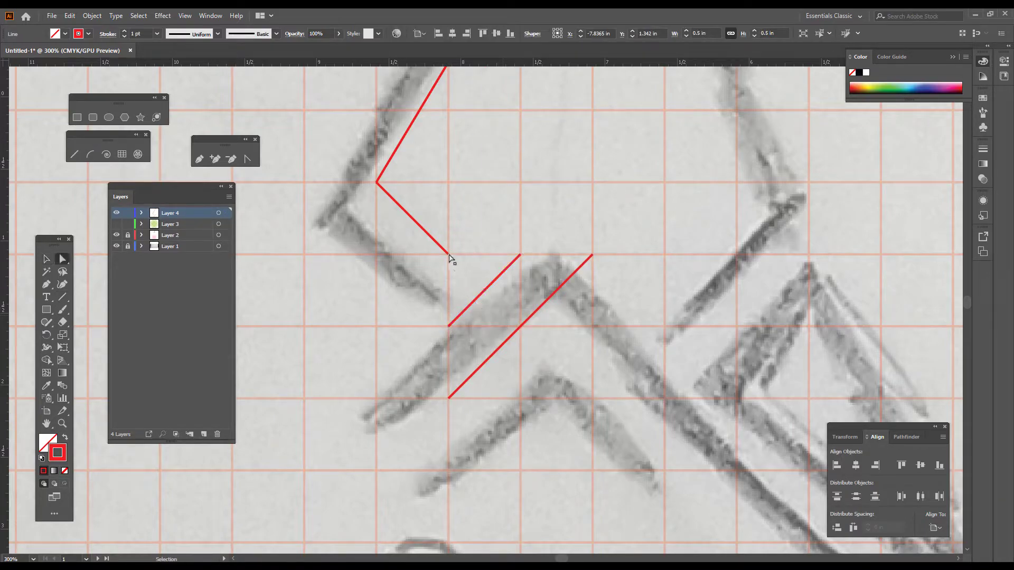
{"action": "left_click_drag", "start_coordinate": [448, 256], "coordinate": [485, 291]}
{"action": "left_click", "coordinate": [516, 302]}
{"action": "key", "text": "v"}
{"action": "left_click", "coordinate": [501, 274]}
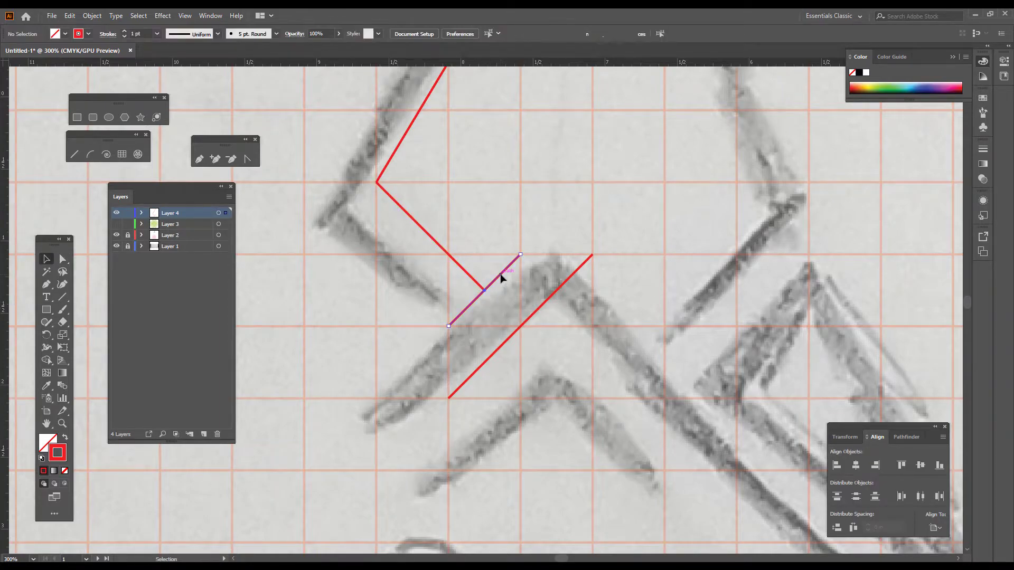
{"action": "key", "text": "Delete"}
Step: Set the stroke weight of all three traced lines to 4 pt
{"action": "scroll", "coordinate": [548, 300], "scroll_direction": "down", "scroll_amount": 3}
{"action": "scroll", "coordinate": [585, 301], "scroll_direction": "up", "scroll_amount": 1}
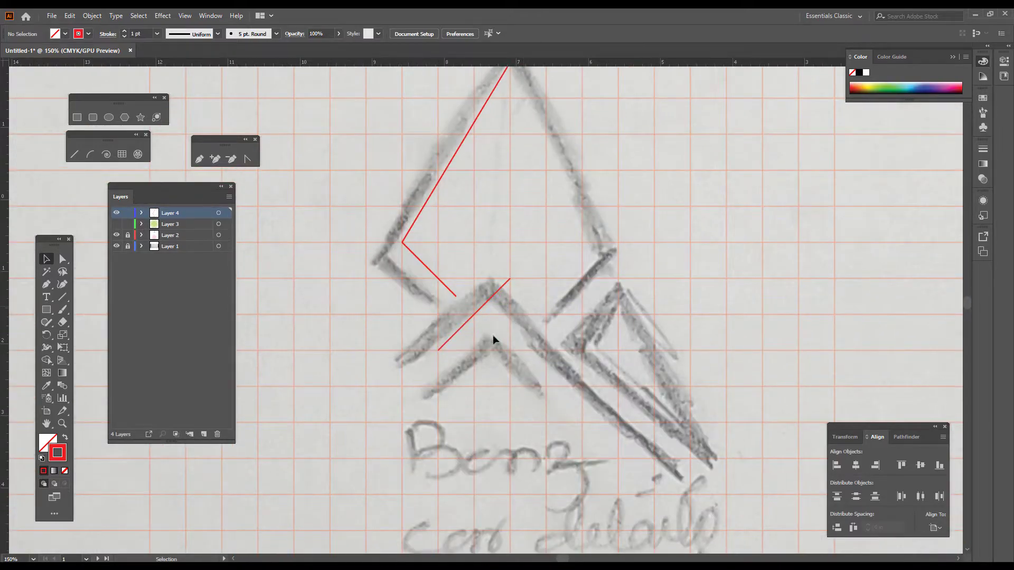
{"action": "left_click_drag", "start_coordinate": [494, 336], "coordinate": [364, 188]}
{"action": "left_click", "coordinate": [139, 33]}
{"action": "scroll", "coordinate": [139, 34], "scroll_direction": "up", "scroll_amount": 1}
{"action": "scroll", "coordinate": [139, 33], "scroll_direction": "up", "scroll_amount": 2}
{"action": "left_click", "coordinate": [258, 185]}
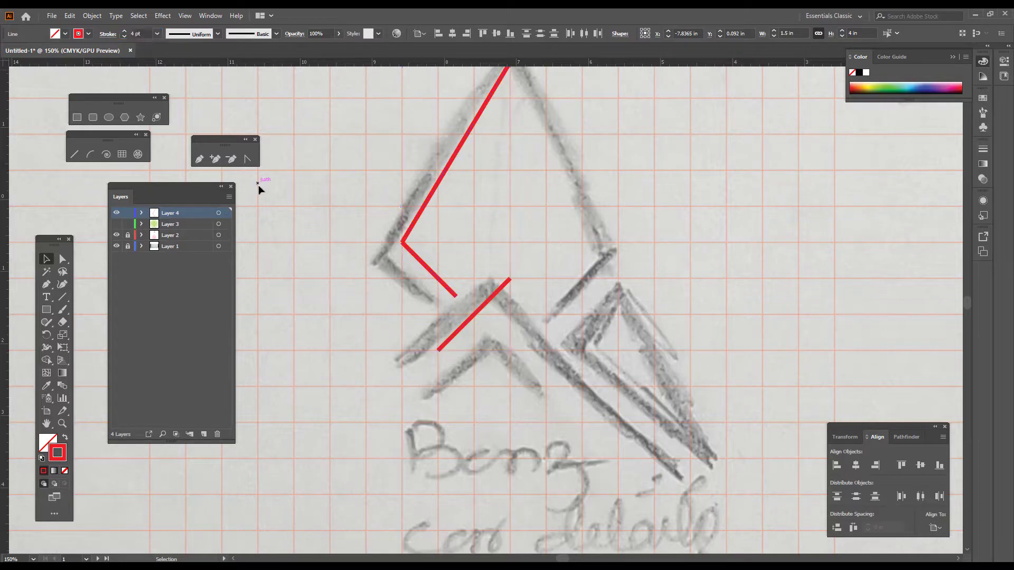
Step: Join the long and short lines at the diamond's left corner into one path
{"action": "key", "text": "a"}
{"action": "left_click", "coordinate": [416, 257]}
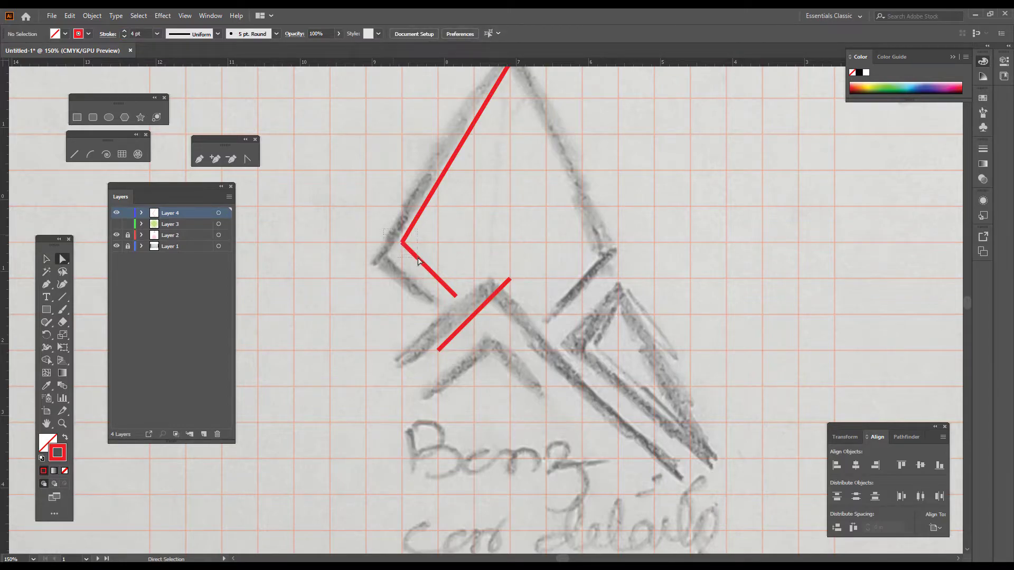
{"action": "right_click", "coordinate": [373, 285]}
{"action": "left_click", "coordinate": [420, 356]}
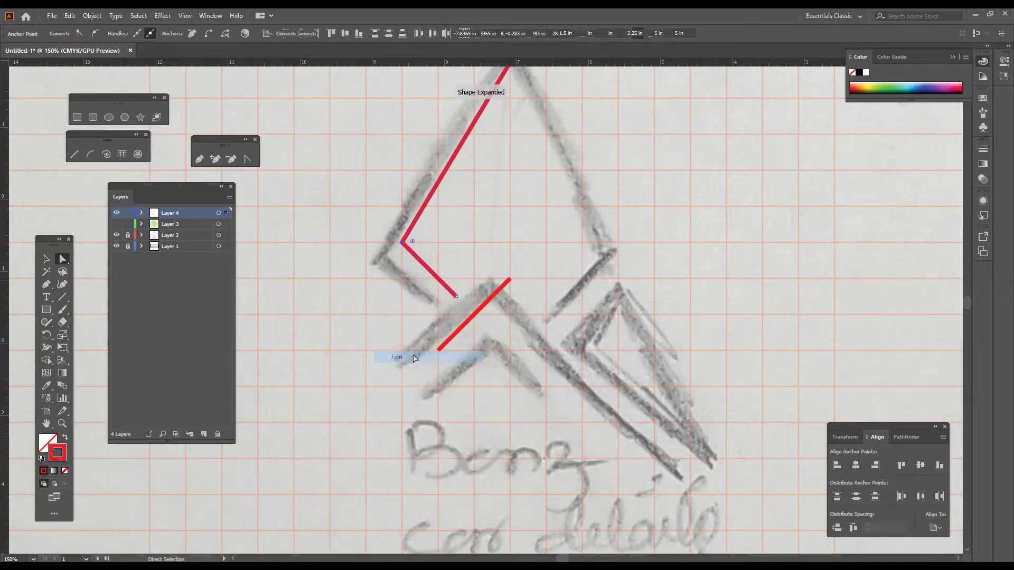
{"action": "left_click", "coordinate": [366, 323]}
Step: Reflect a copy of the diamond's left half about the vertical axis and place it so both halves meet at the peak
{"action": "key", "text": "v"}
{"action": "mouse_move", "coordinate": [436, 230]}
{"action": "left_mouse_down"}
{"action": "mouse_move", "coordinate": [419, 257]}
{"action": "mouse_move", "coordinate": [449, 245]}
{"action": "left_mouse_up"}
{"action": "left_click", "coordinate": [401, 297]}
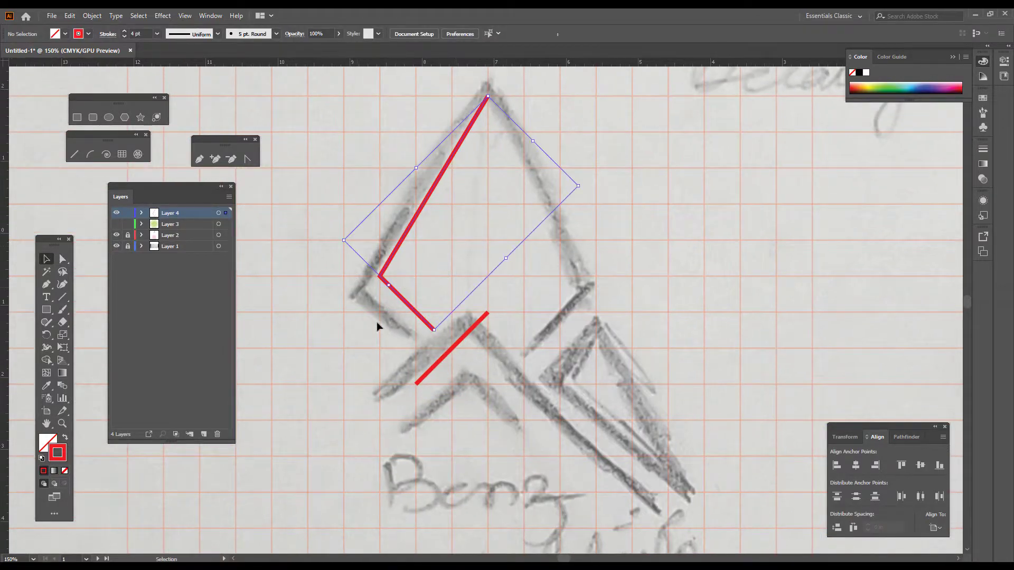
{"action": "right_click", "coordinate": [333, 309]}
{"action": "mouse_move", "coordinate": [437, 471]}
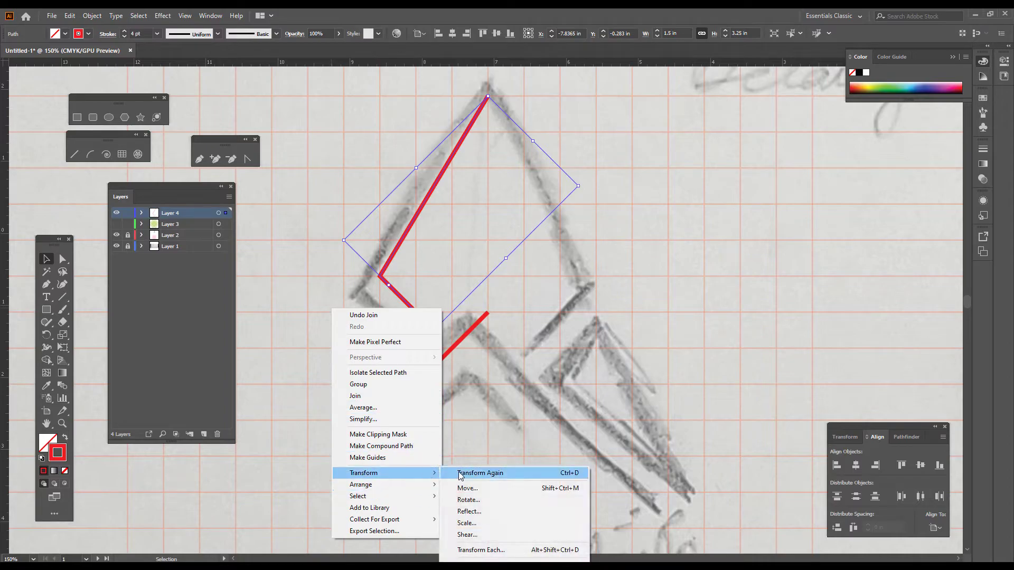
{"action": "left_click", "coordinate": [521, 510]}
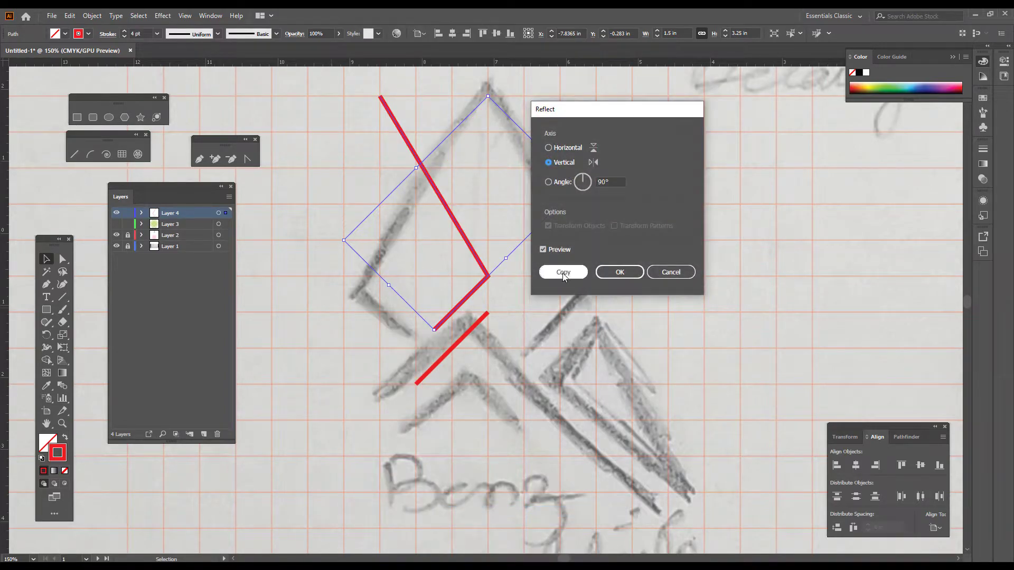
{"action": "left_click", "coordinate": [563, 273]}
{"action": "left_click_drag", "start_coordinate": [466, 238], "coordinate": [576, 251]}
{"action": "left_click", "coordinate": [655, 377]}
Step: Try to join the two diamond halves at the peak
{"action": "key", "text": "a"}
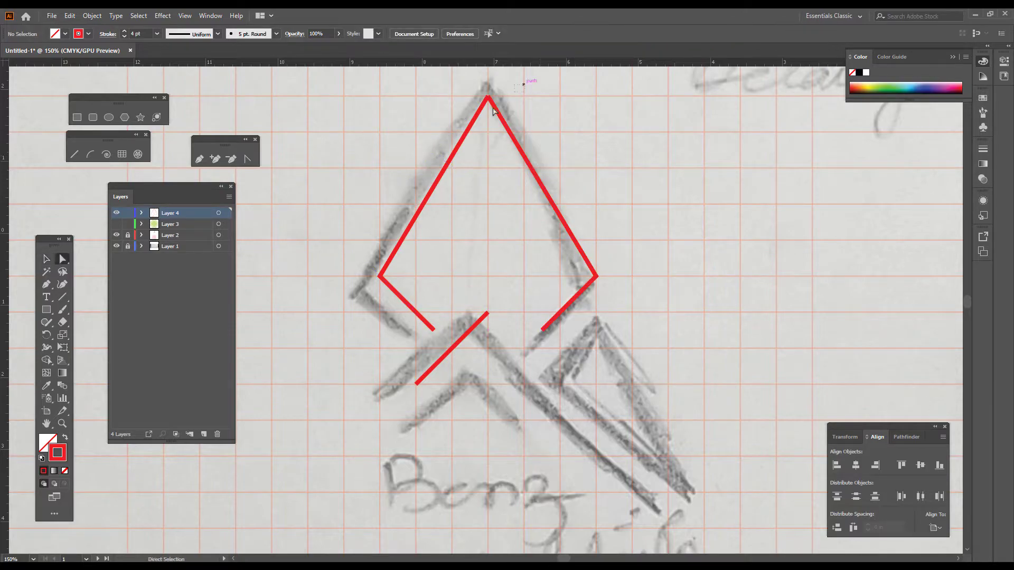
{"action": "key", "text": "ctrl+a"}
{"action": "right_click", "coordinate": [504, 181]}
{"action": "left_click", "coordinate": [546, 262]}
{"action": "left_click", "coordinate": [524, 314]}
{"action": "key", "text": "v"}
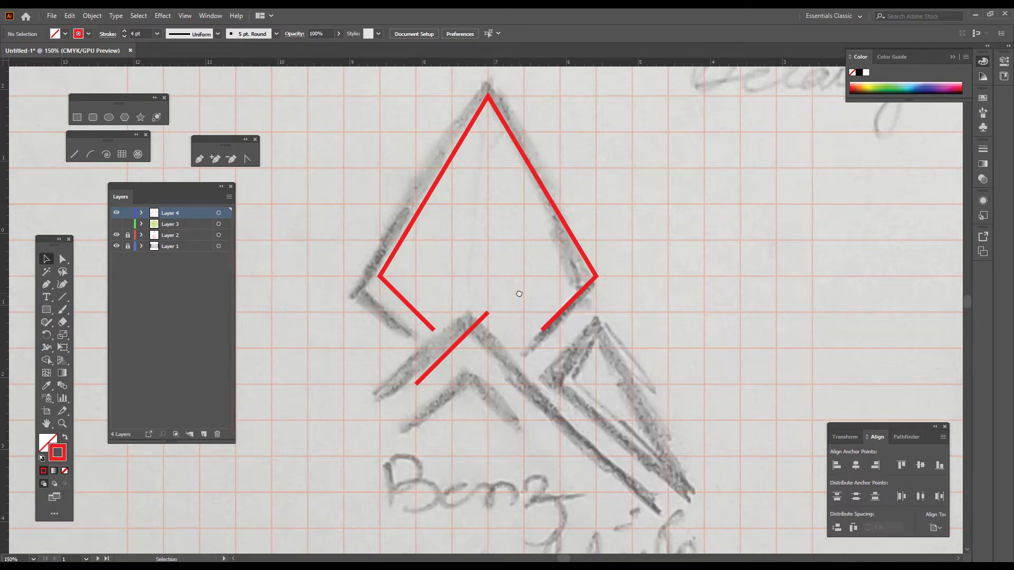
Step: Join the endpoints of the two diamond halves at the peak into a single path
{"action": "key", "text": "ctrl+a"}
{"action": "scroll", "coordinate": [497, 101], "scroll_direction": "up", "scroll_amount": 3}
{"action": "left_click_drag", "start_coordinate": [496, 101], "coordinate": [509, 176]}
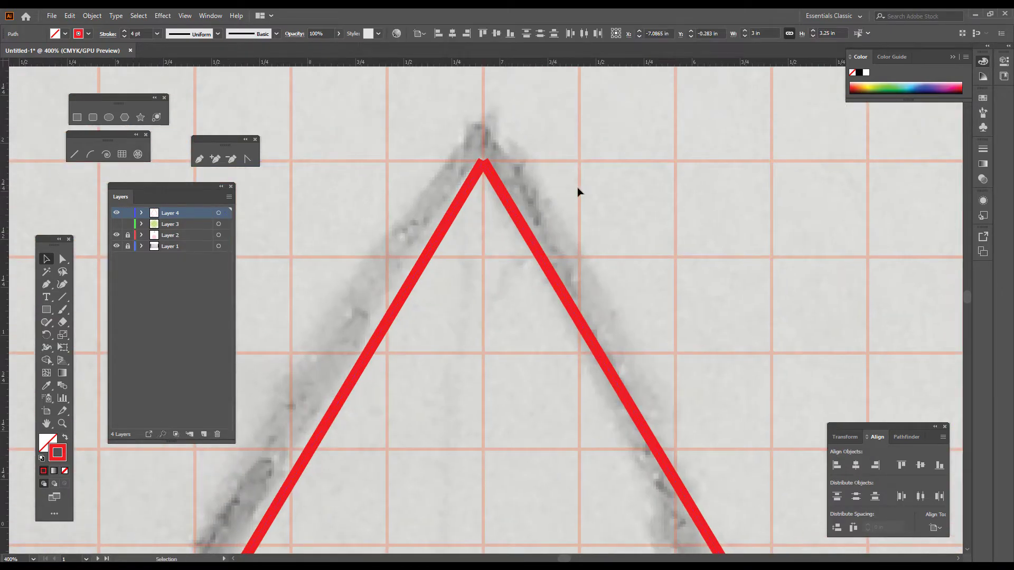
{"action": "left_click", "coordinate": [578, 192]}
{"action": "key", "text": "a"}
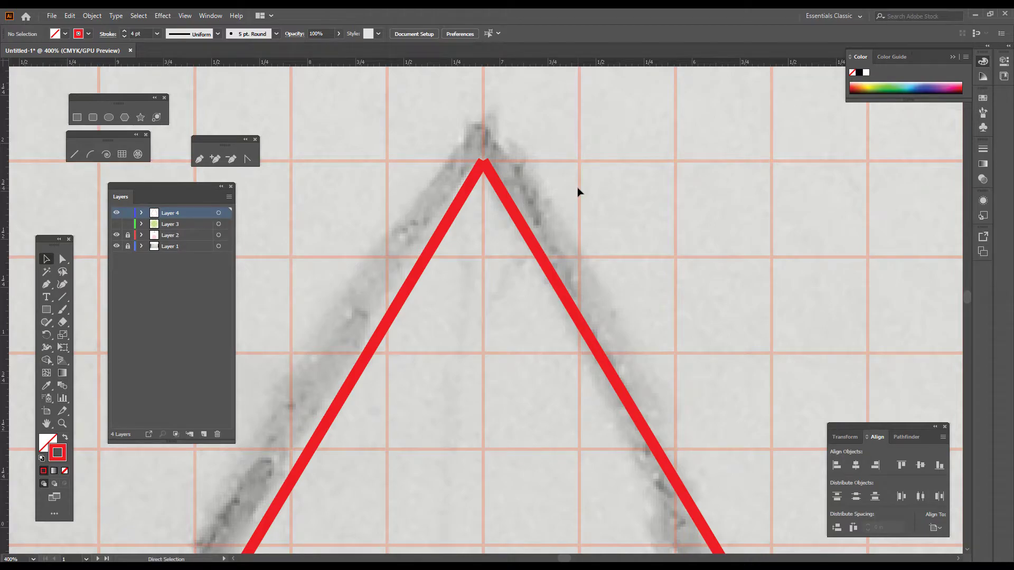
{"action": "key", "text": "ctrl+a"}
{"action": "left_click", "coordinate": [578, 188]}
Step: Try rounding the diamond path's corners with a 0.03 in radius, and undo the rounding
{"action": "scroll", "coordinate": [516, 180], "scroll_direction": "down", "scroll_amount": 3}
{"action": "left_click_drag", "start_coordinate": [657, 245], "coordinate": [655, 232]}
{"action": "left_click_drag", "start_coordinate": [700, 130], "coordinate": [324, 351]}
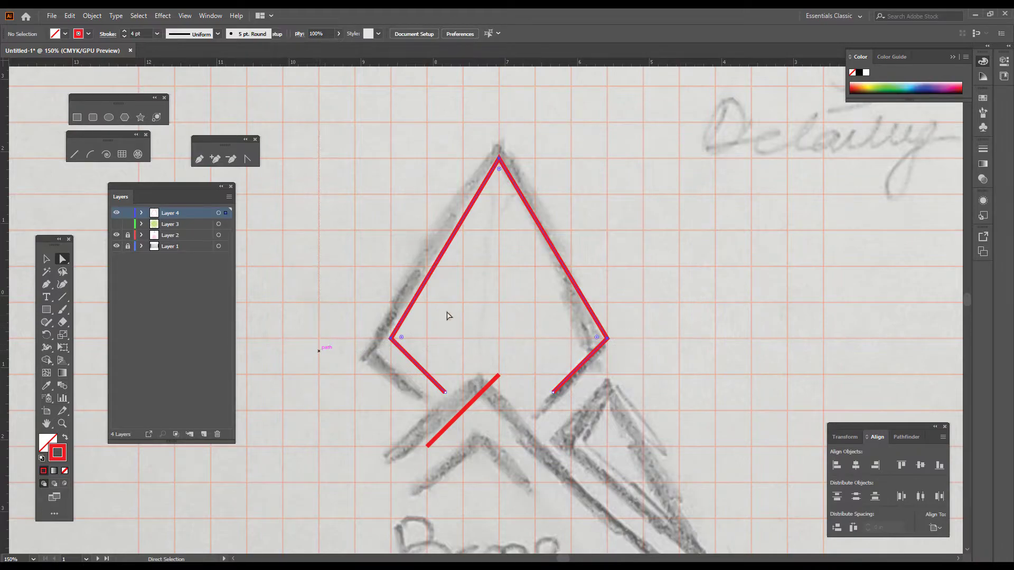
{"action": "scroll", "coordinate": [504, 181], "scroll_direction": "up", "scroll_amount": 4}
{"action": "left_click_drag", "start_coordinate": [480, 170], "coordinate": [482, 180]}
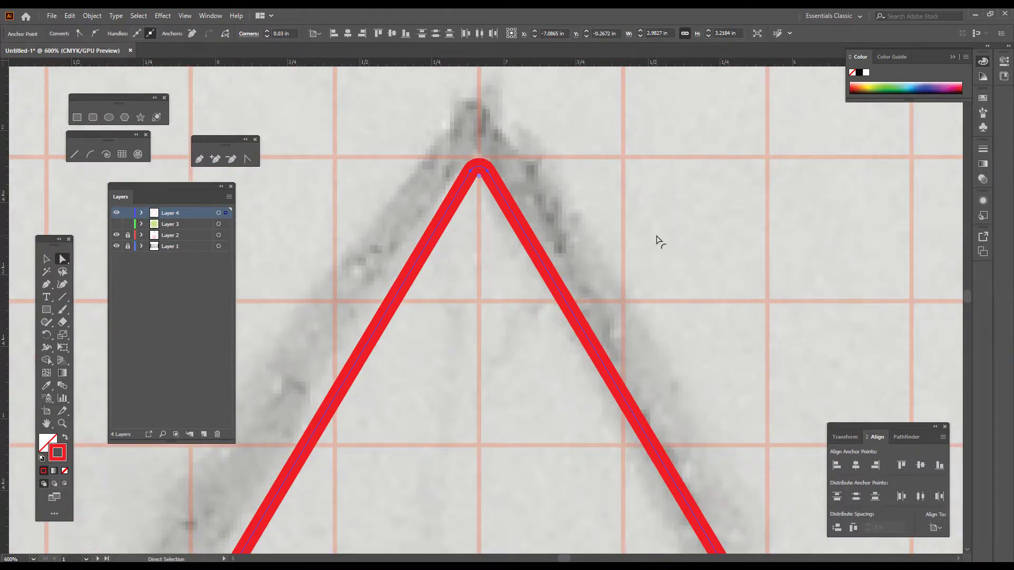
{"action": "key", "text": "ctrl+z"}
{"action": "key", "text": "v"}
{"action": "left_click", "coordinate": [371, 264]}
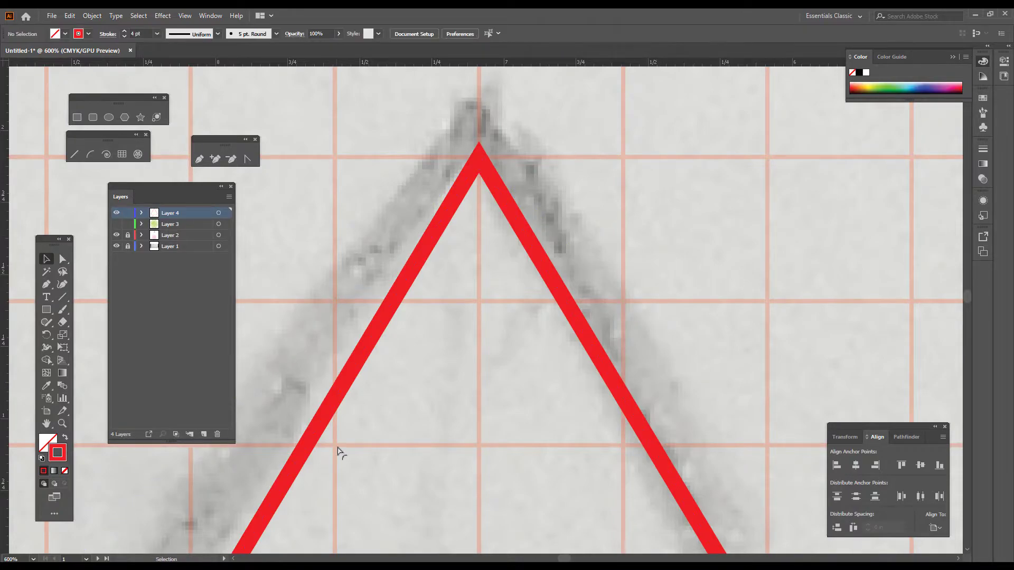
Step: Open initial logo concept.ai and draw a 0.5 cm circle filling the smallest square of the golden-ratio spiral
{"action": "left_click", "coordinate": [65, 567]}
{"action": "double_click", "coordinate": [194, 160]}
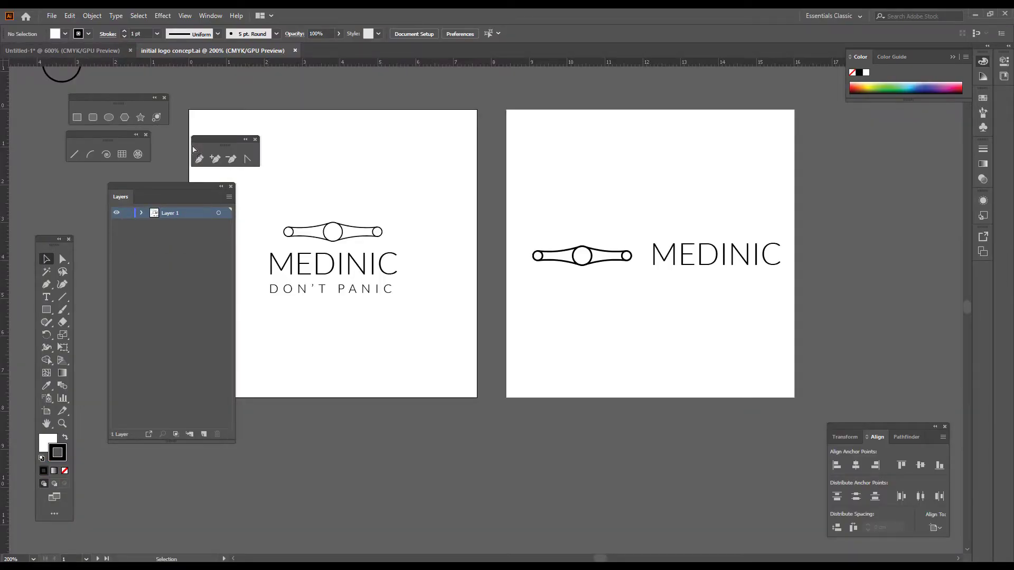
{"action": "scroll", "coordinate": [306, 150], "scroll_direction": "up", "scroll_amount": 10}
{"action": "scroll", "coordinate": [306, 149], "scroll_direction": "left", "scroll_amount": 4}
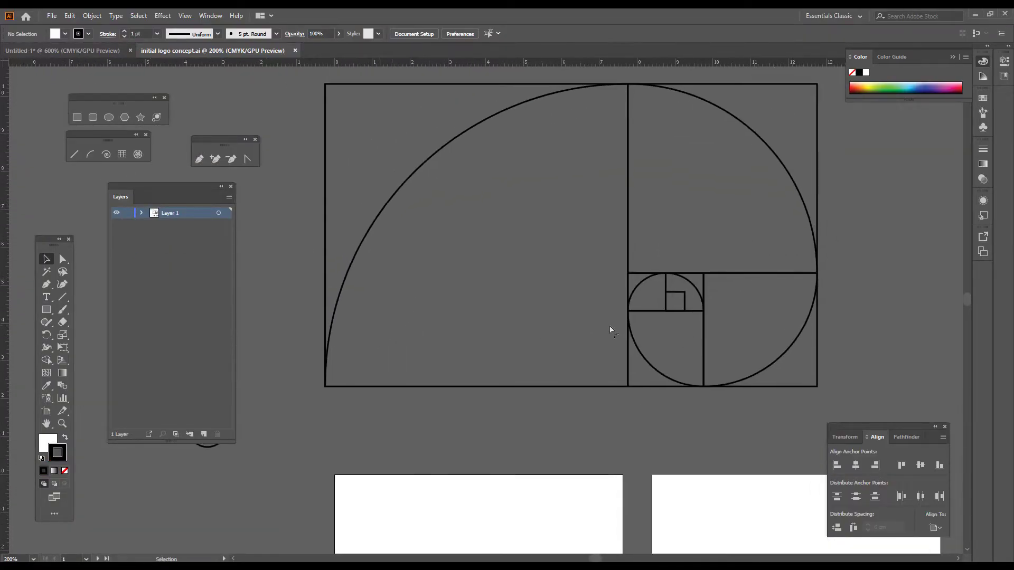
{"action": "scroll", "coordinate": [696, 328], "scroll_direction": "up", "scroll_amount": 6}
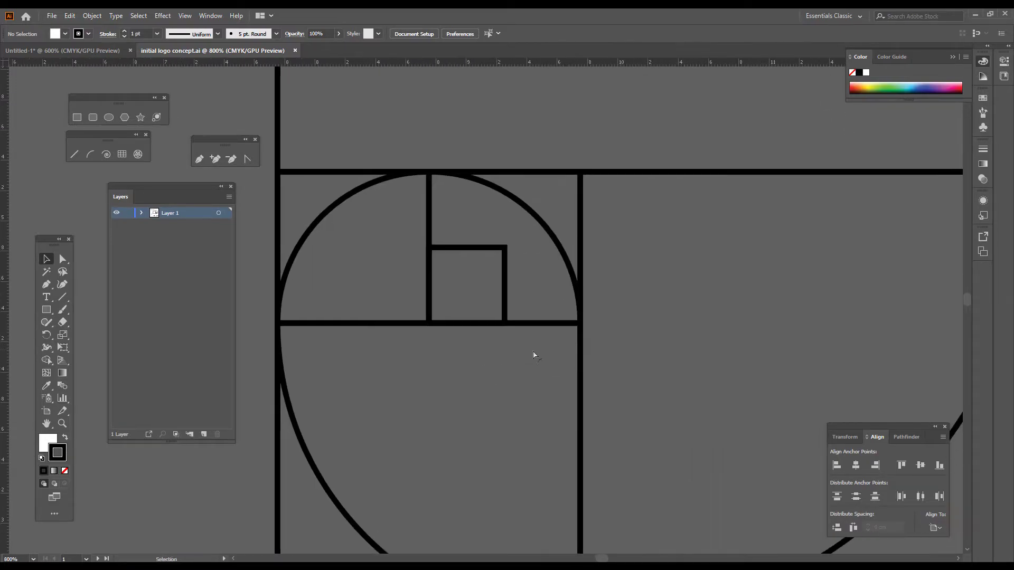
{"action": "left_click", "coordinate": [109, 118]}
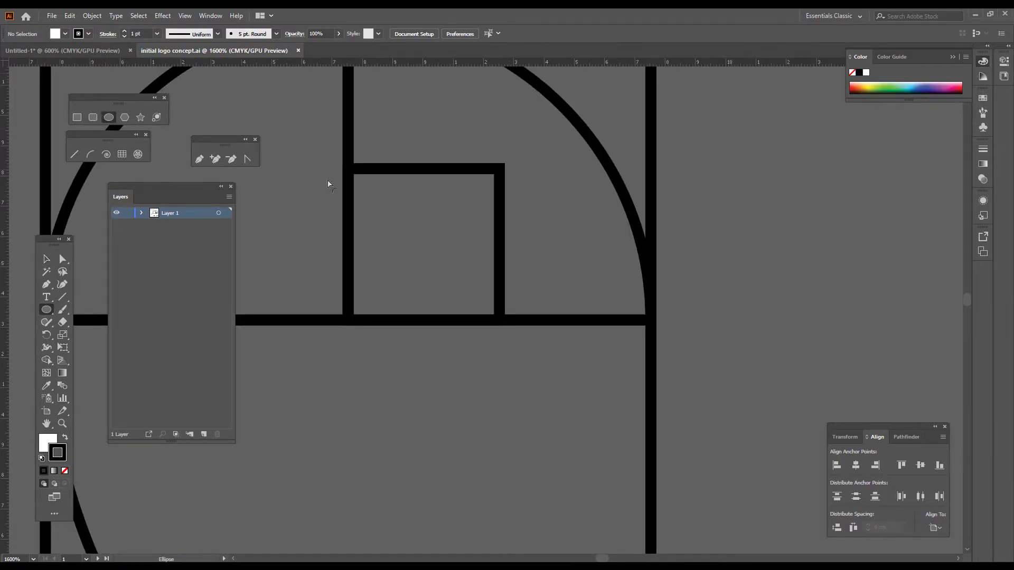
{"action": "mouse_move", "coordinate": [349, 171]}
{"action": "left_mouse_down"}
{"action": "mouse_move", "coordinate": [440, 275]}
{"action": "mouse_move", "coordinate": [501, 323]}
{"action": "left_mouse_up"}
{"action": "key", "text": "v"}
{"action": "left_click", "coordinate": [521, 363]}
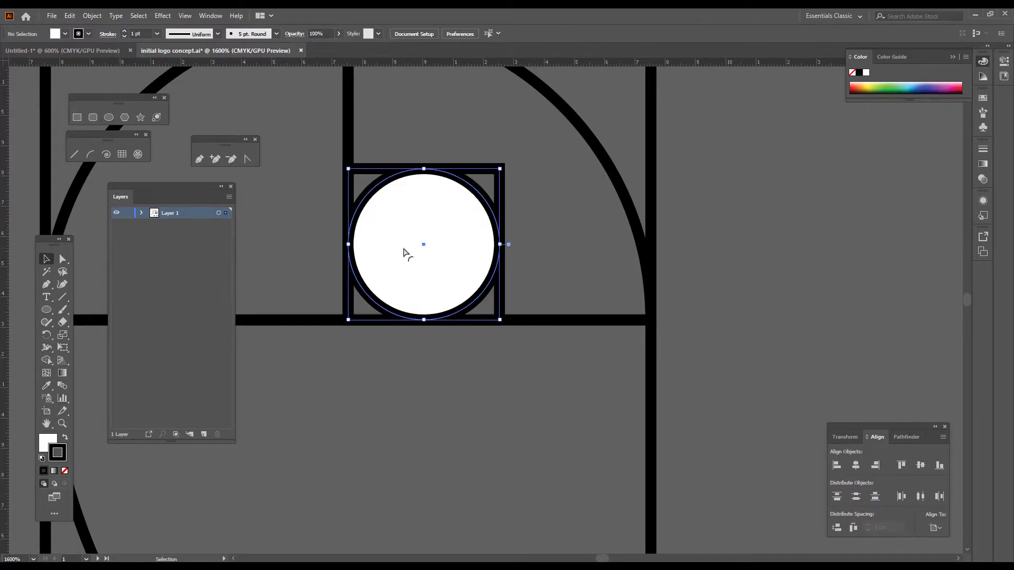
Step: Copy the small circle and paste it into the Untitled-1 tracing document
{"action": "left_click", "coordinate": [405, 253]}
{"action": "key", "text": "ctrl+c"}
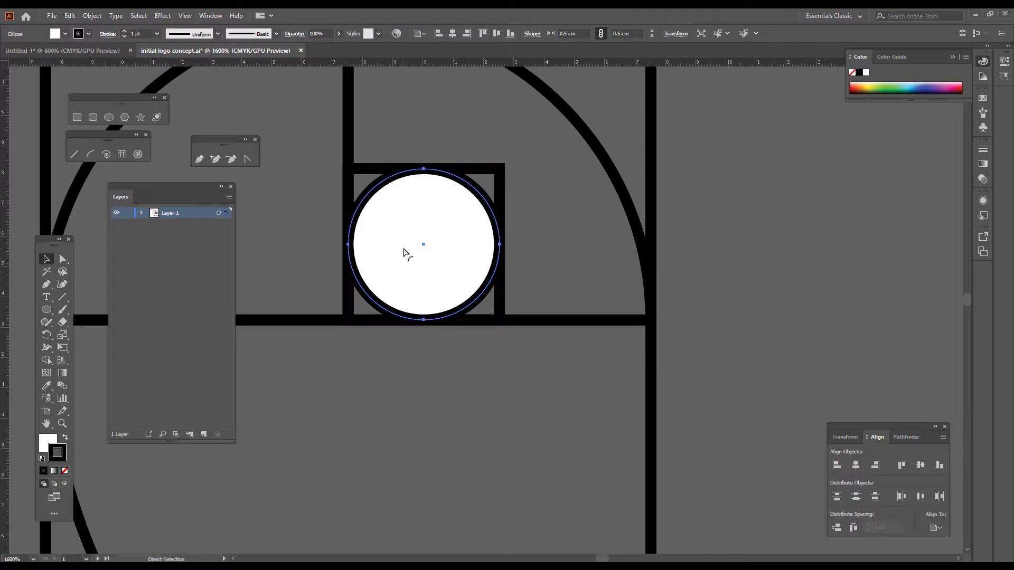
{"action": "key", "text": "ctrl+Tab"}
{"action": "key", "text": "ctrl+v"}
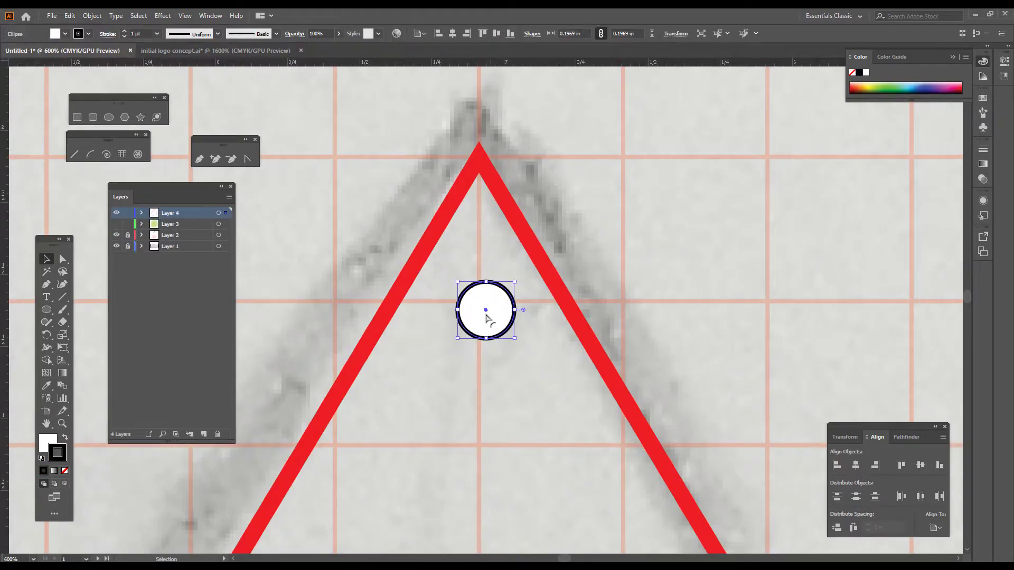
Step: Sample the diamond outline's red style onto the pasted circle and swap its fill and stroke for a solid red fill
{"action": "key", "text": "i"}
{"action": "left_click", "coordinate": [530, 244]}
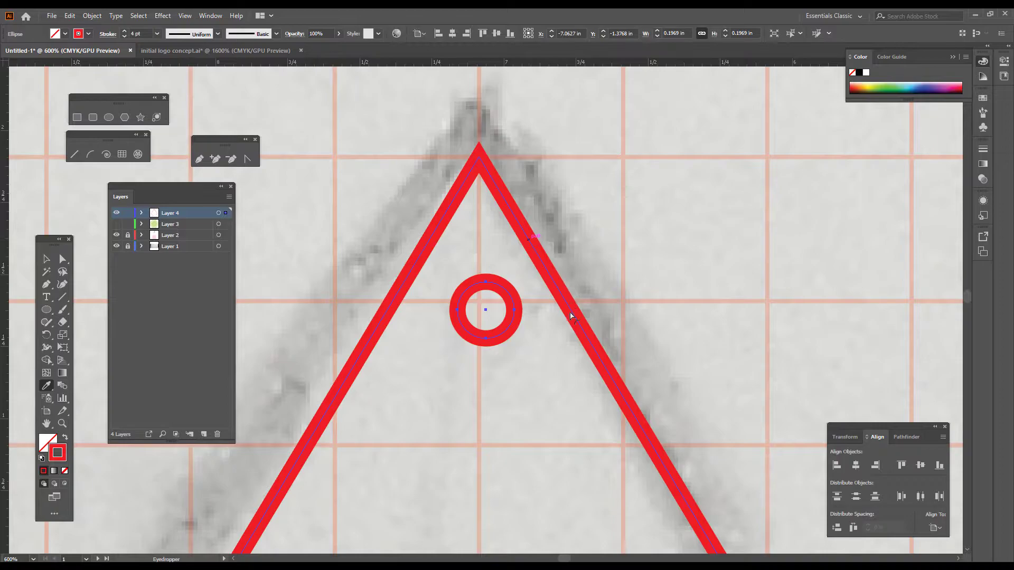
{"action": "key", "text": "shift+x"}
Step: Move the red circle to the diamond's peak, centred on the vertical grid line with its top edge on the horizontal grid line
{"action": "key", "text": "v"}
{"action": "left_click_drag", "start_coordinate": [486, 310], "coordinate": [480, 185]}
{"action": "key", "text": "ctrl+shift+a"}
{"action": "left_click", "coordinate": [480, 203]}
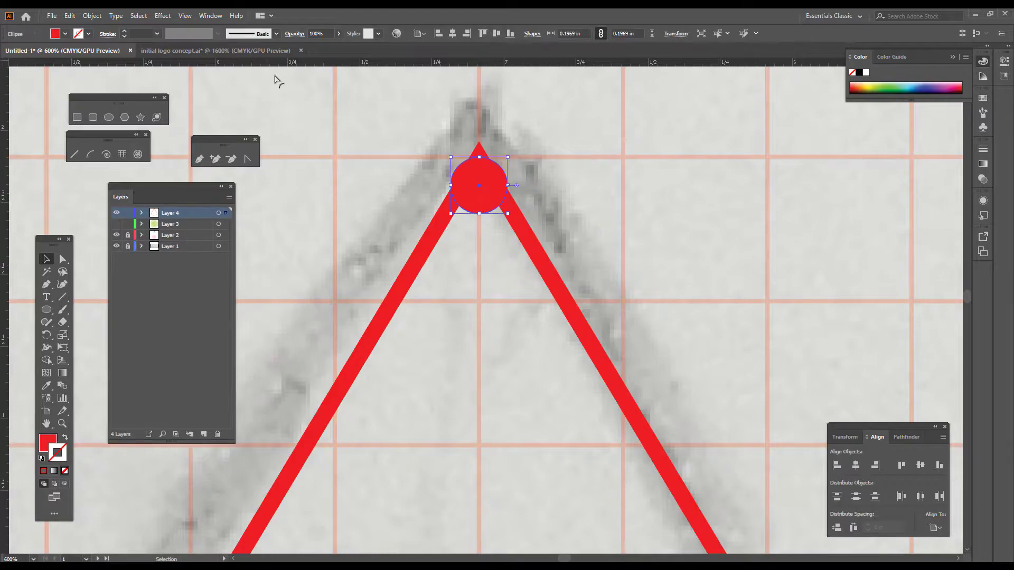
Step: Set the red circle's opacity to 27% and deselect it
{"action": "left_click", "coordinate": [340, 34]}
{"action": "left_click", "coordinate": [310, 49]}
{"action": "left_click", "coordinate": [519, 149]}
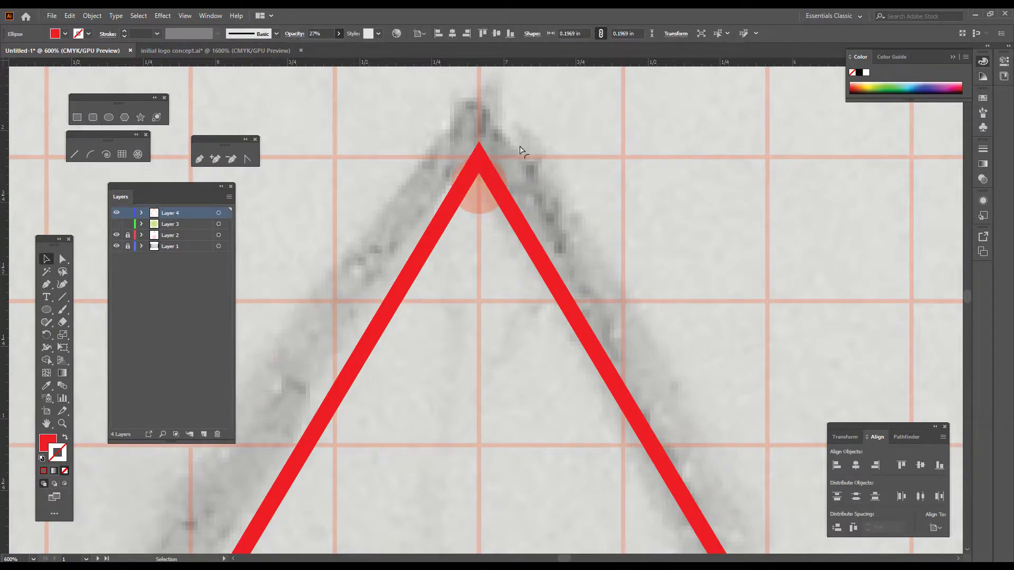
Step: Try rounding the diamond's peak to about 0.06 in to fit the circle, and undo the rounding
{"action": "scroll", "coordinate": [518, 146], "scroll_direction": "up", "scroll_amount": 3}
{"action": "key", "text": "a"}
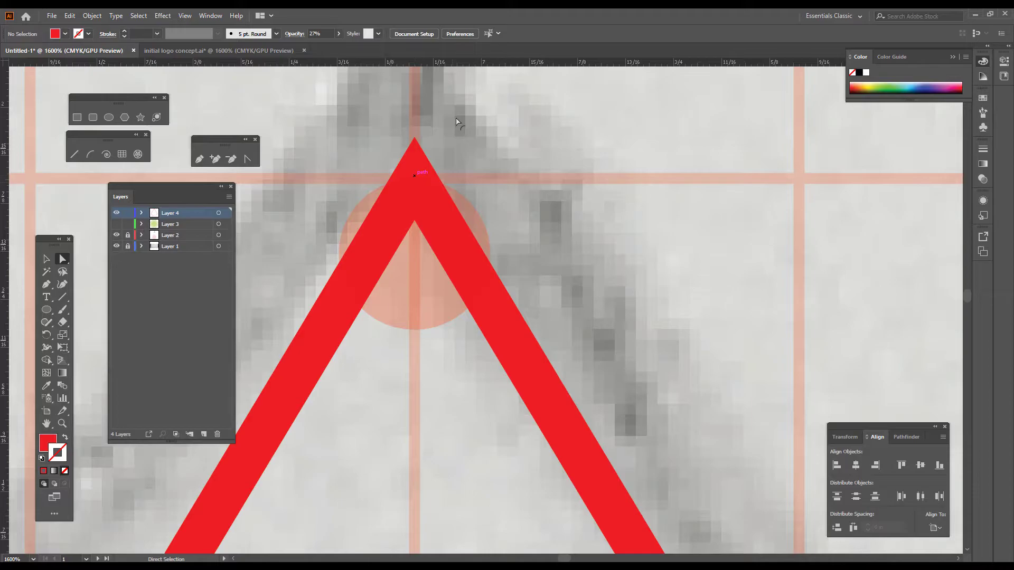
{"action": "left_click_drag", "start_coordinate": [385, 213], "coordinate": [453, 152]}
{"action": "left_click_drag", "start_coordinate": [416, 191], "coordinate": [427, 273]}
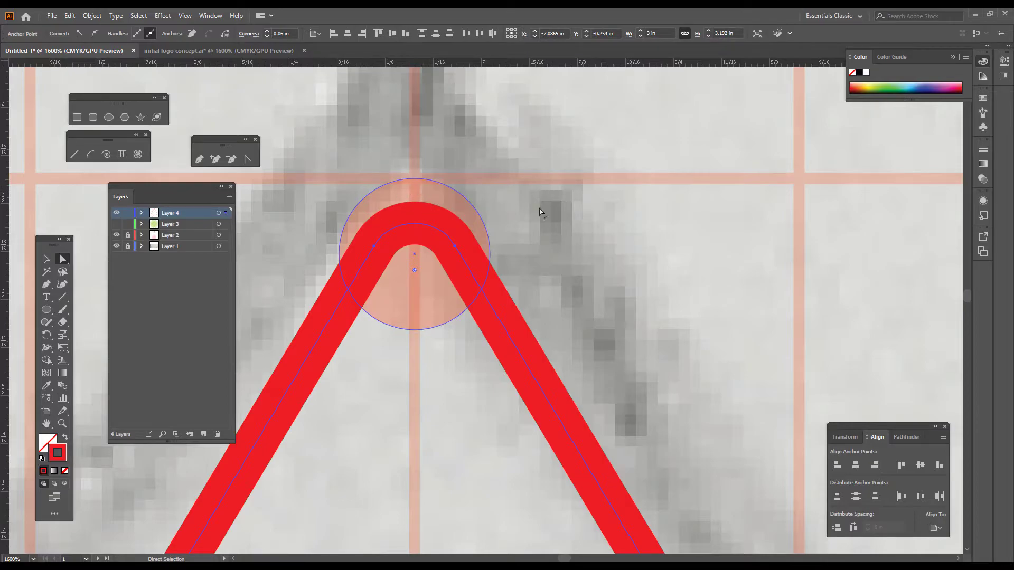
{"action": "key", "text": "ctrl+z"}
Step: Move the translucent circle down along the vertical grid line so it sits just inside the diamond's peak
{"action": "key", "text": "v"}
{"action": "left_click_drag", "start_coordinate": [423, 294], "coordinate": [388, 346]}
Step: Try rounding only the diamond's peak to follow the lowered circle's upper edge, and undo the rounding
{"action": "key", "text": "a"}
{"action": "left_click", "coordinate": [415, 180]}
{"action": "left_click_drag", "start_coordinate": [415, 193], "coordinate": [434, 320]}
{"action": "left_click", "coordinate": [655, 314]}
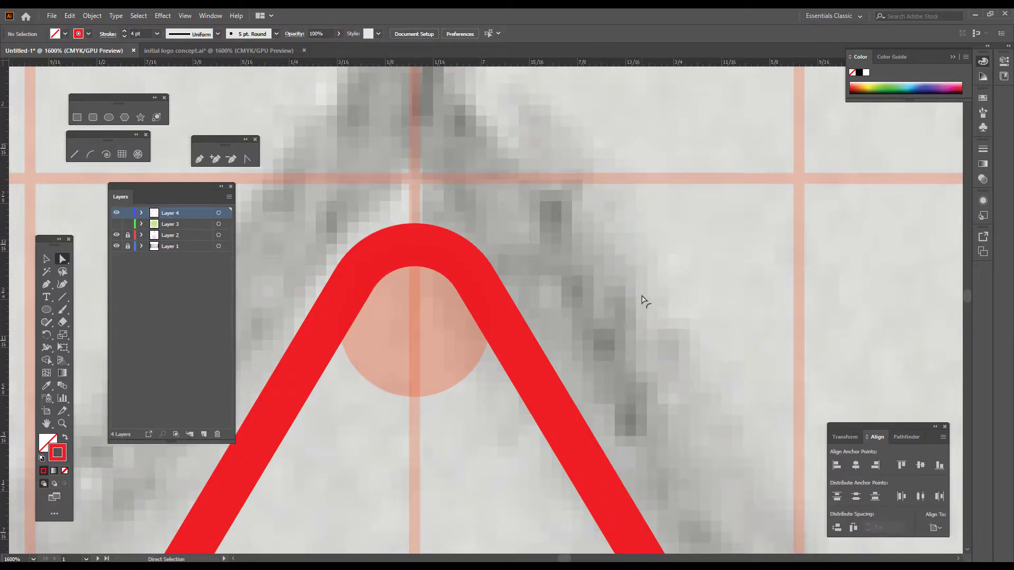
{"action": "key", "text": "ctrl+z"}
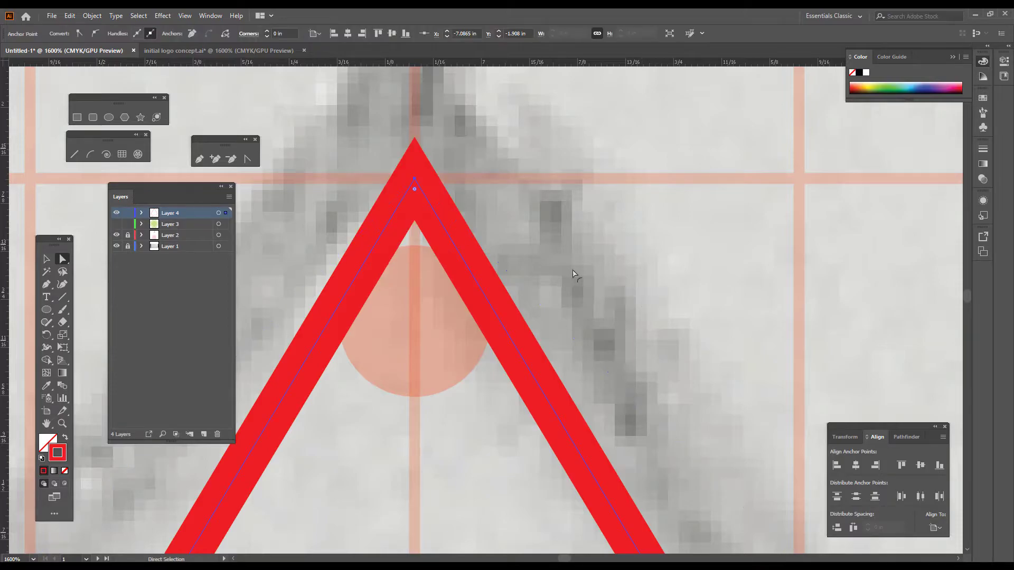
Step: Add both side corners to the selected peak and round all three together until the peak's curve follows the circle
{"action": "scroll", "coordinate": [584, 281], "scroll_direction": "down", "scroll_amount": 4}
{"action": "scroll", "coordinate": [612, 319], "scroll_direction": "down", "scroll_amount": 6}
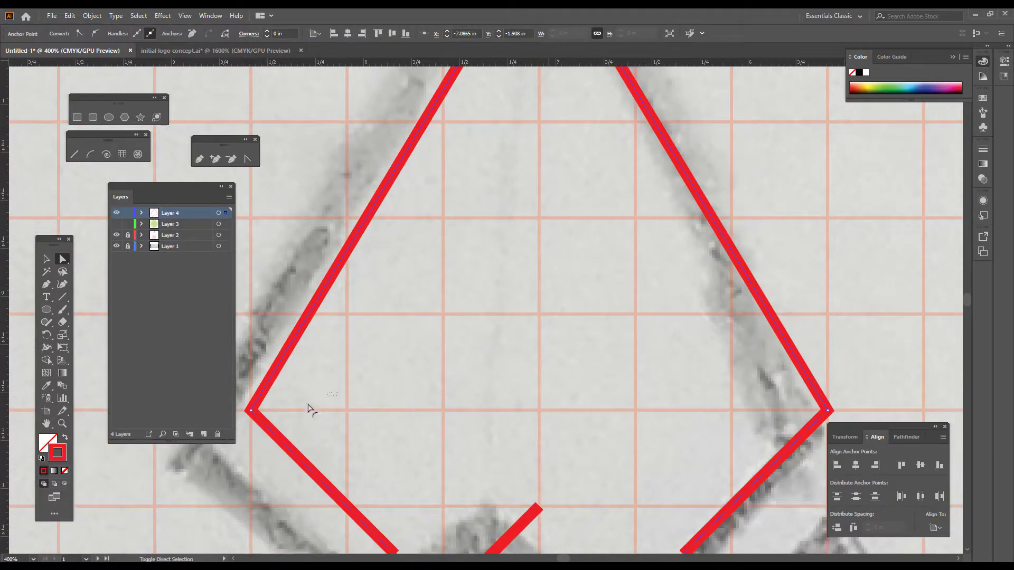
{"action": "left_click", "coordinate": [828, 410], "text": "shift"}
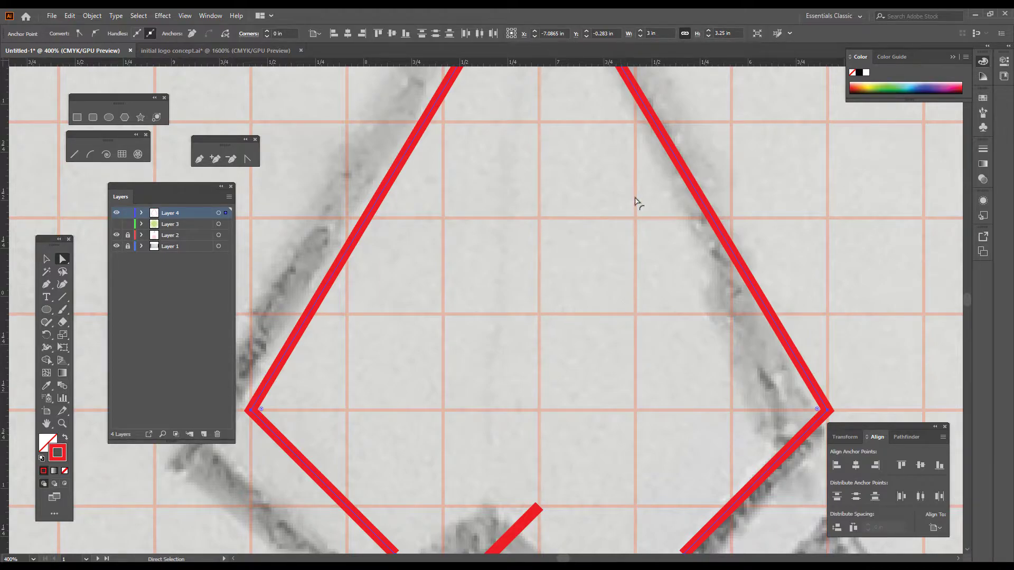
{"action": "scroll", "coordinate": [641, 264], "scroll_direction": "up", "scroll_amount": 5}
{"action": "scroll", "coordinate": [523, 148], "scroll_direction": "up", "scroll_amount": 5}
{"action": "left_click_drag", "start_coordinate": [645, 300], "coordinate": [579, 292]}
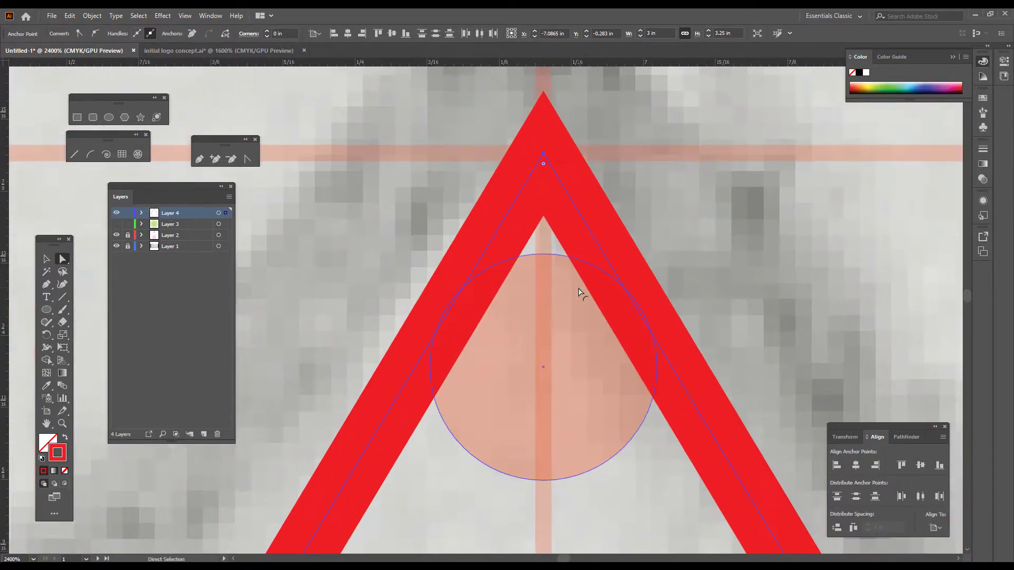
{"action": "left_click_drag", "start_coordinate": [544, 164], "coordinate": [563, 363]}
{"action": "key", "text": "v"}
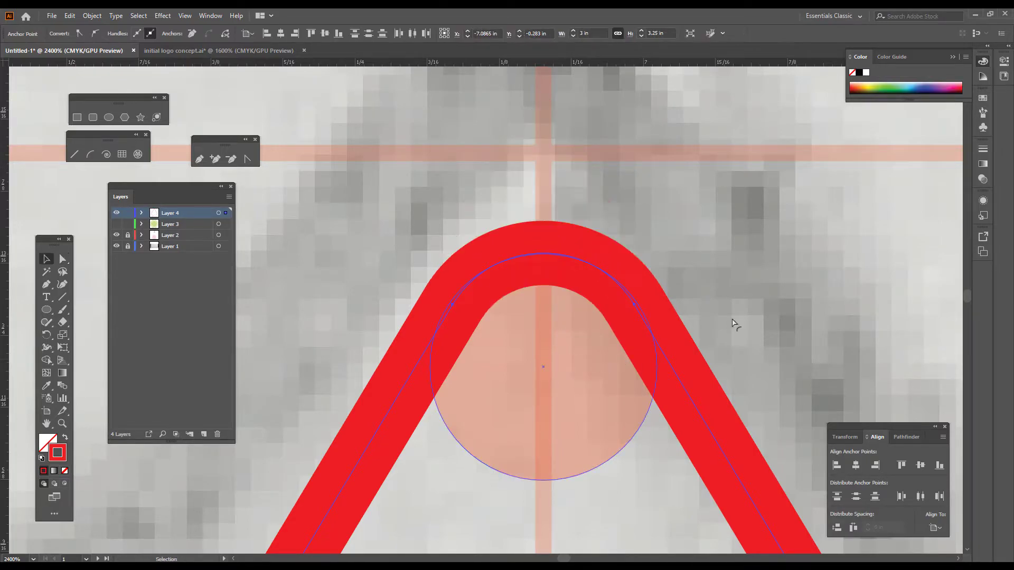
{"action": "left_click", "coordinate": [763, 290]}
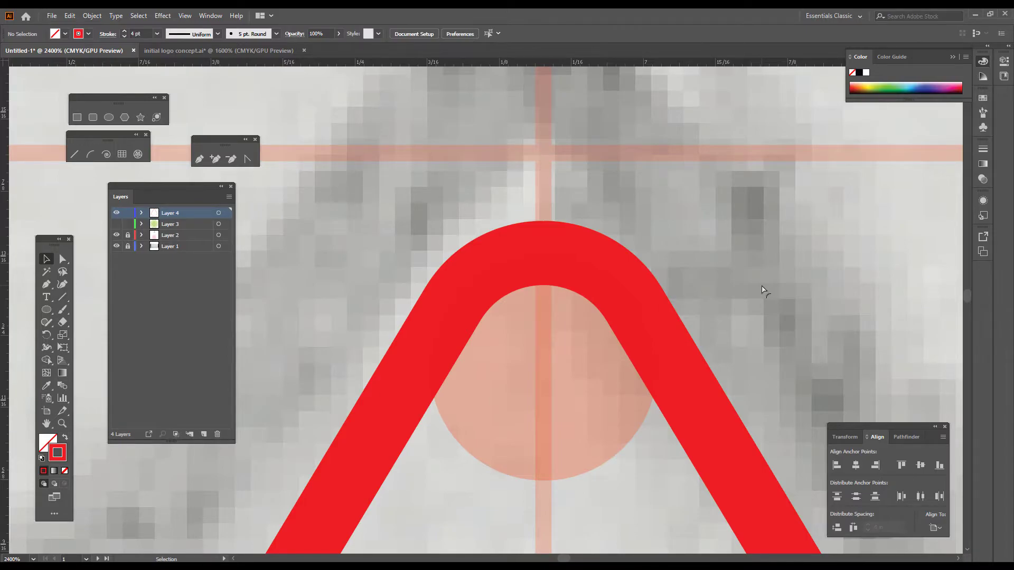
Step: Undo the rounding of the diamond's three corners and deselect the outline
{"action": "scroll", "coordinate": [763, 290], "scroll_direction": "down", "scroll_amount": 7}
{"action": "left_click_drag", "start_coordinate": [851, 339], "coordinate": [649, 177]}
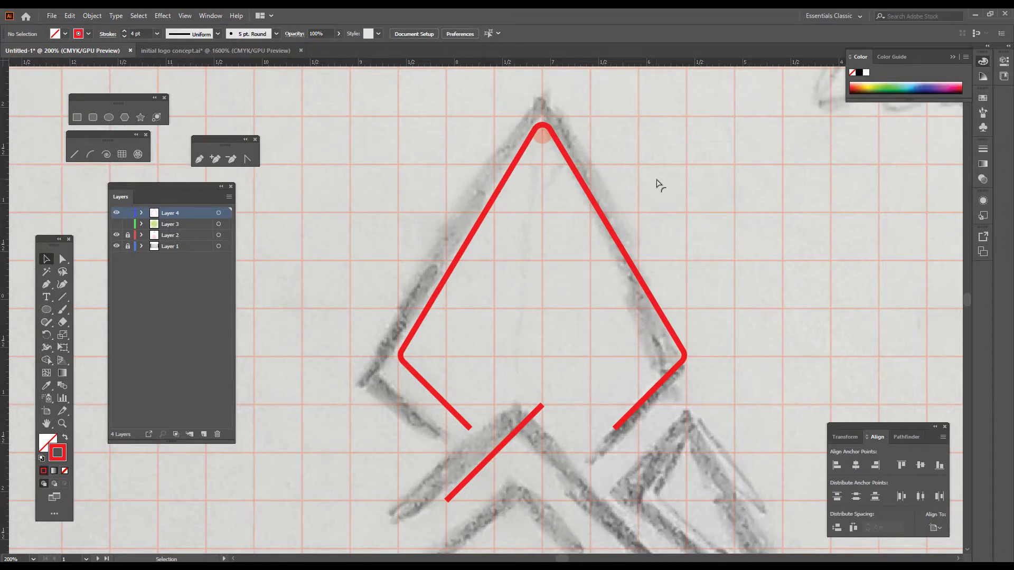
{"action": "key", "text": "ctrl+z"}
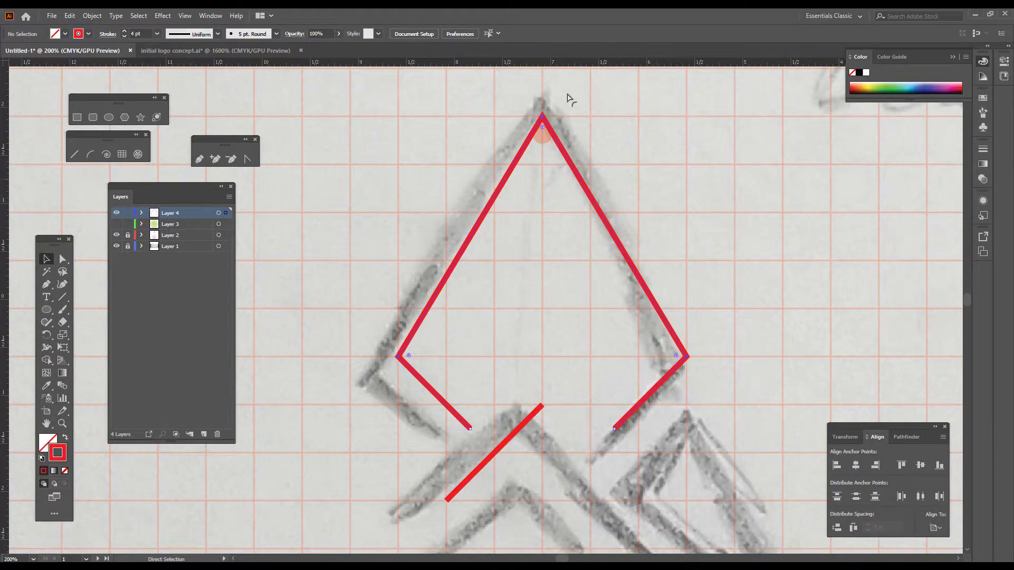
{"action": "left_click", "coordinate": [607, 118]}
Step: Reflect a copy of the diagonal line below the diamond and move it right so both upper ends meet in a chevron peak
{"action": "scroll", "coordinate": [599, 434], "scroll_direction": "down", "scroll_amount": 3}
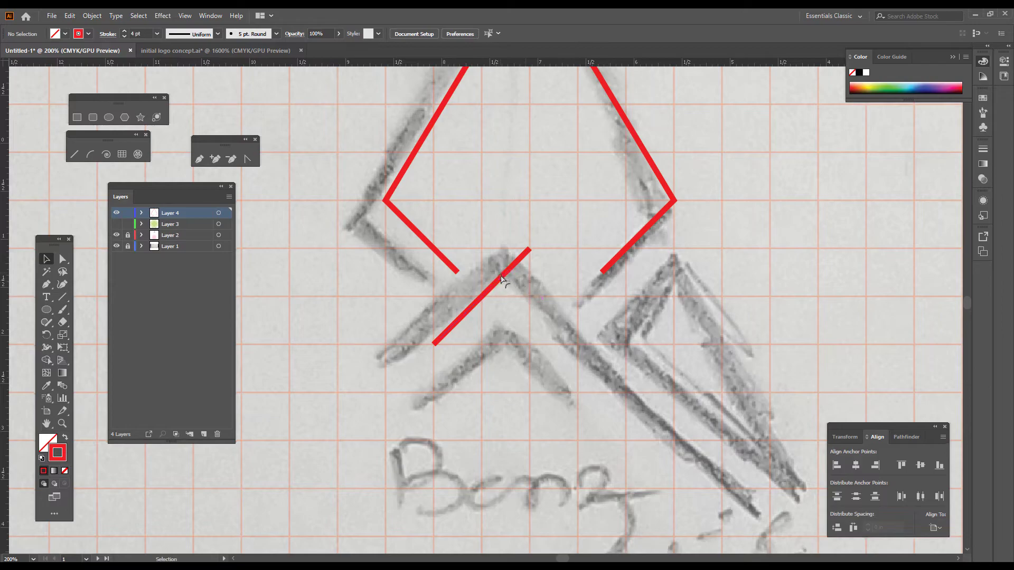
{"action": "right_click", "coordinate": [501, 279]}
{"action": "mouse_move", "coordinate": [555, 441]}
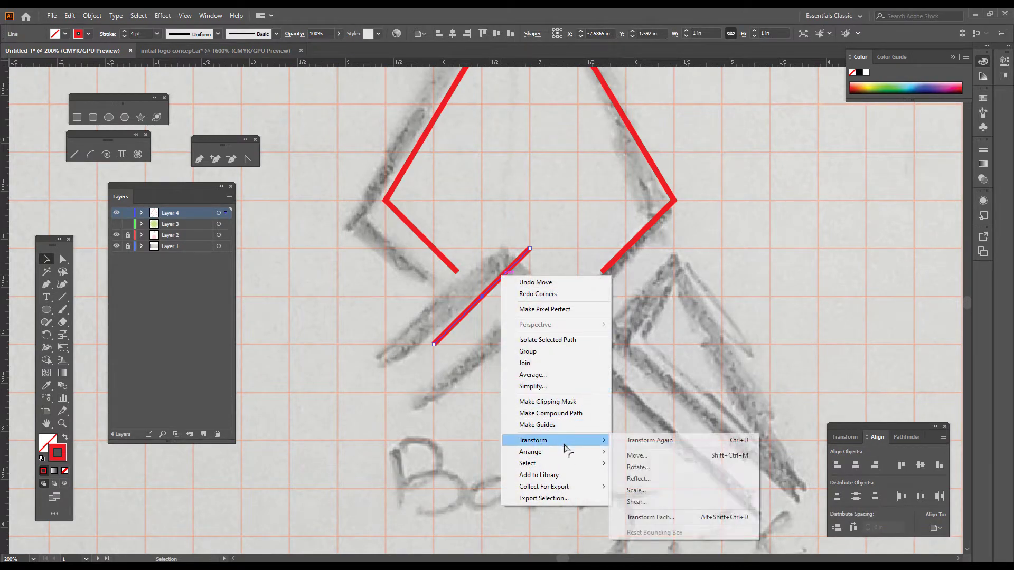
{"action": "left_click", "coordinate": [680, 480]}
{"action": "left_click", "coordinate": [564, 274]}
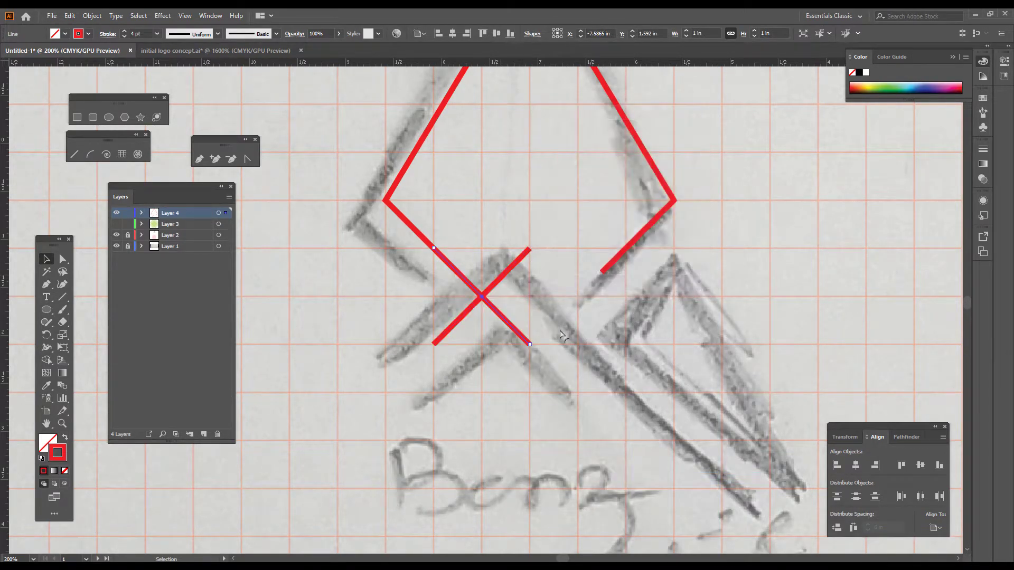
{"action": "left_click_drag", "start_coordinate": [515, 327], "coordinate": [612, 327]}
{"action": "left_click", "coordinate": [577, 370]}
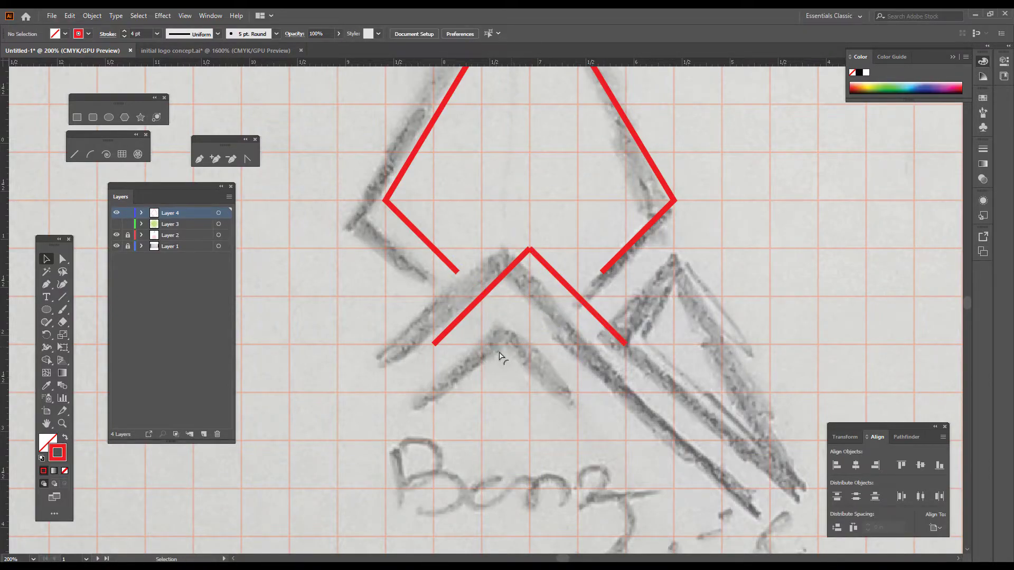
Step: Join the two meeting endpoints at the chevron's peak into one path
{"action": "key", "text": "a"}
{"action": "left_click_drag", "start_coordinate": [548, 231], "coordinate": [521, 263]}
{"action": "right_click", "coordinate": [540, 280]}
{"action": "left_click", "coordinate": [565, 358]}
Step: Duplicate the chevron one grid square lower and shorten both arms of the copy by one grid square
{"action": "key", "text": "v"}
{"action": "left_click_drag", "start_coordinate": [558, 275], "coordinate": [568, 326]}
{"action": "key", "text": "a"}
{"action": "left_click", "coordinate": [438, 403]}
{"action": "left_click_drag", "start_coordinate": [437, 399], "coordinate": [485, 349]}
{"action": "left_click_drag", "start_coordinate": [627, 395], "coordinate": [577, 371]}
{"action": "left_click", "coordinate": [577, 372]}
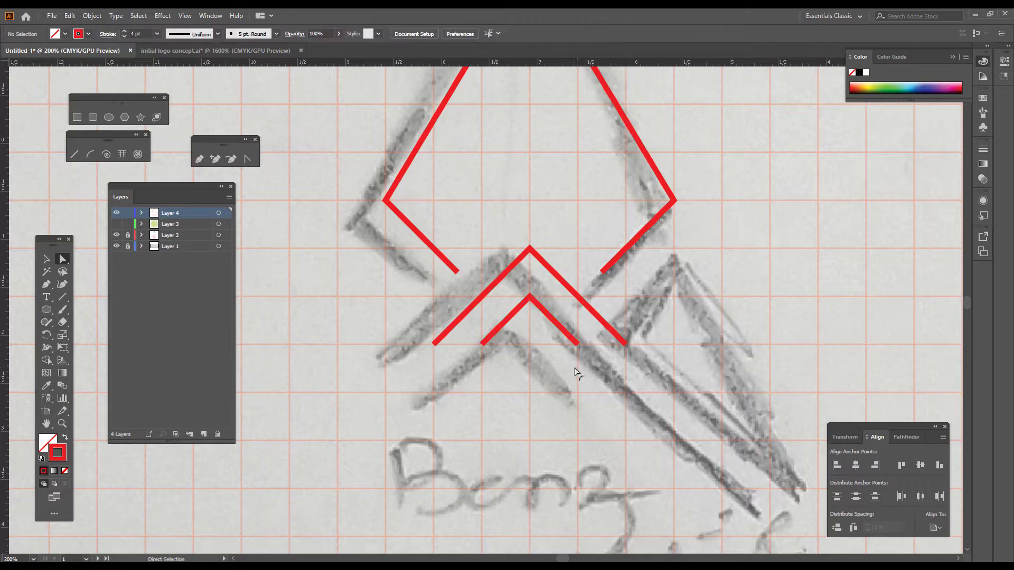
Step: Round the diamond's peak and side corners and both chevron peaks together to 0.09 in, matching the circle's curve
{"action": "key", "text": "v"}
{"action": "scroll", "coordinate": [577, 371], "scroll_direction": "up", "scroll_amount": 4}
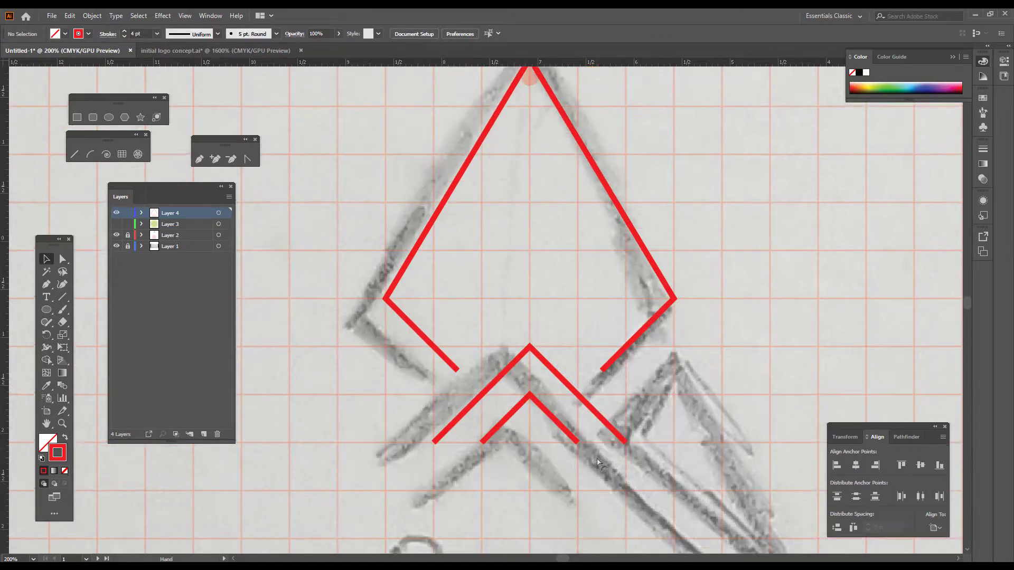
{"action": "key", "text": "a"}
{"action": "left_click", "coordinate": [528, 420]}
{"action": "left_click_drag", "start_coordinate": [452, 288], "coordinate": [359, 329]}
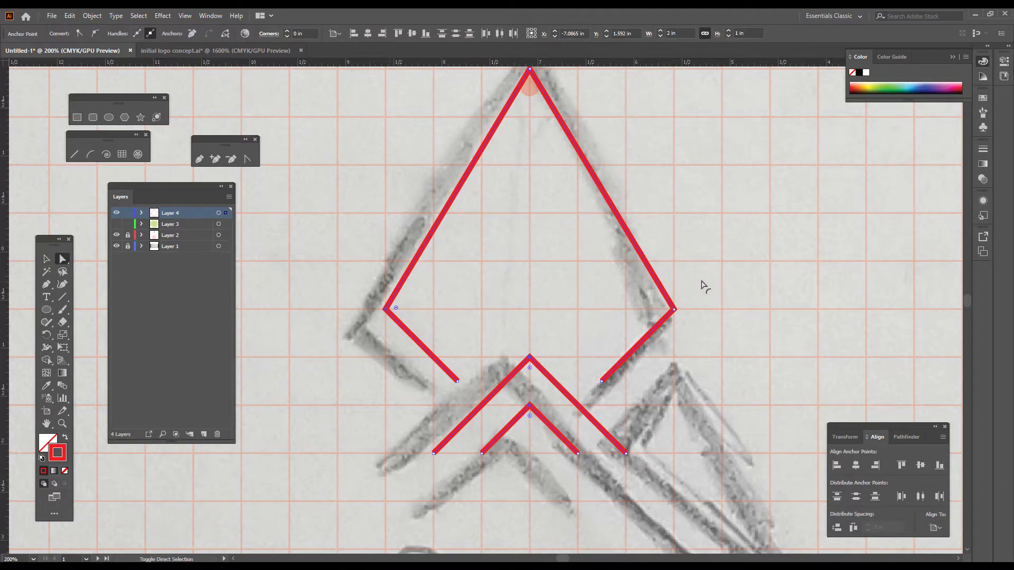
{"action": "scroll", "coordinate": [559, 227], "scroll_direction": "up", "scroll_amount": 5}
{"action": "scroll", "coordinate": [521, 219], "scroll_direction": "up", "scroll_amount": 6}
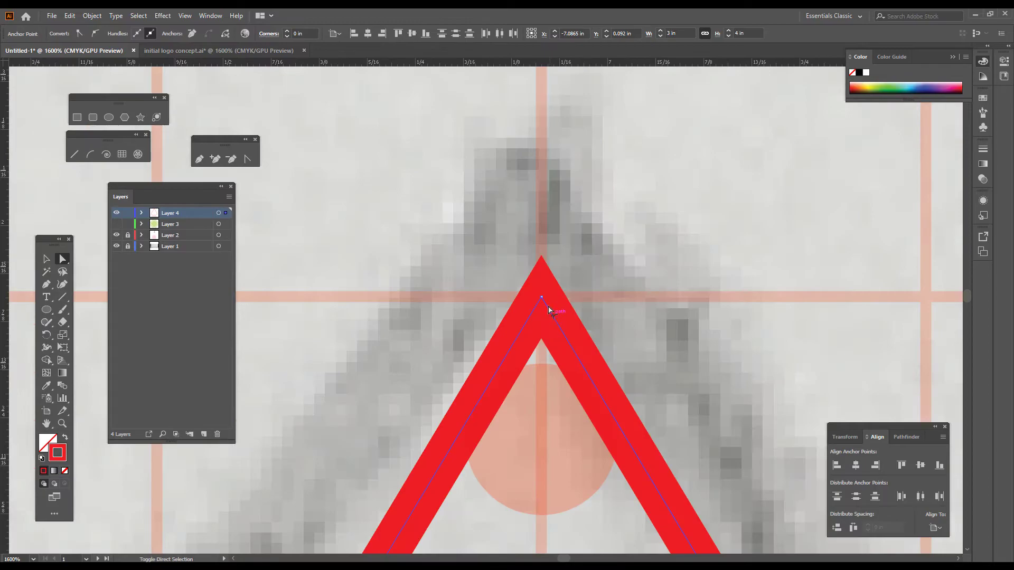
{"action": "scroll", "coordinate": [547, 254], "scroll_direction": "down", "scroll_amount": 2}
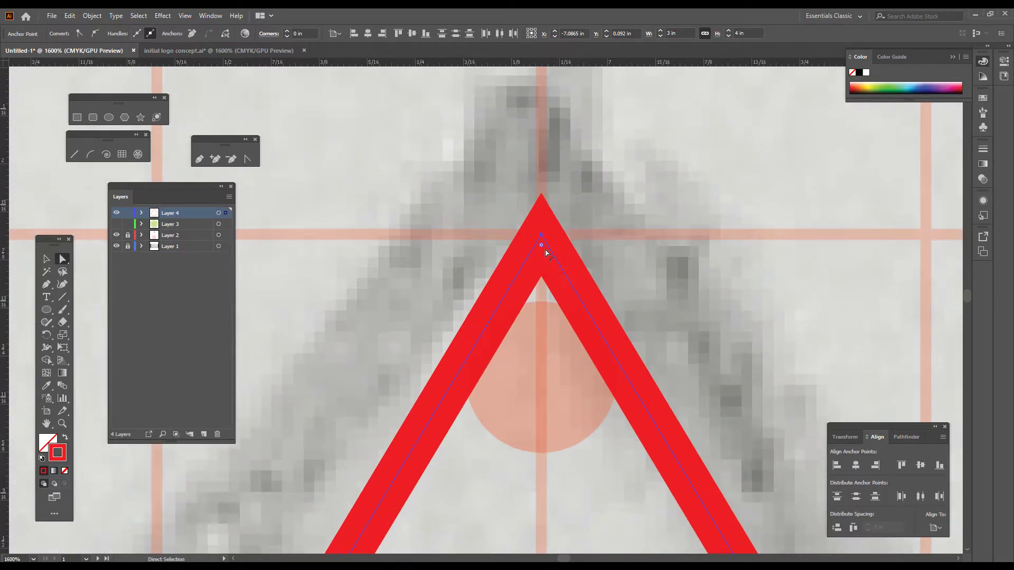
{"action": "left_click_drag", "start_coordinate": [543, 247], "coordinate": [549, 375]}
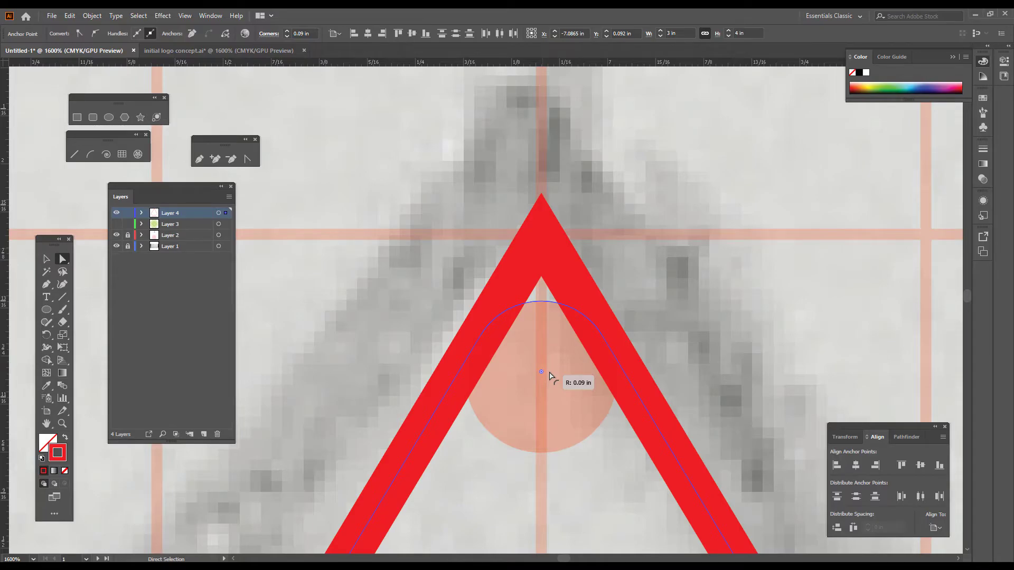
{"action": "left_click_drag", "start_coordinate": [550, 376], "coordinate": [550, 377]}
{"action": "scroll", "coordinate": [571, 366], "scroll_direction": "down", "scroll_amount": 5}
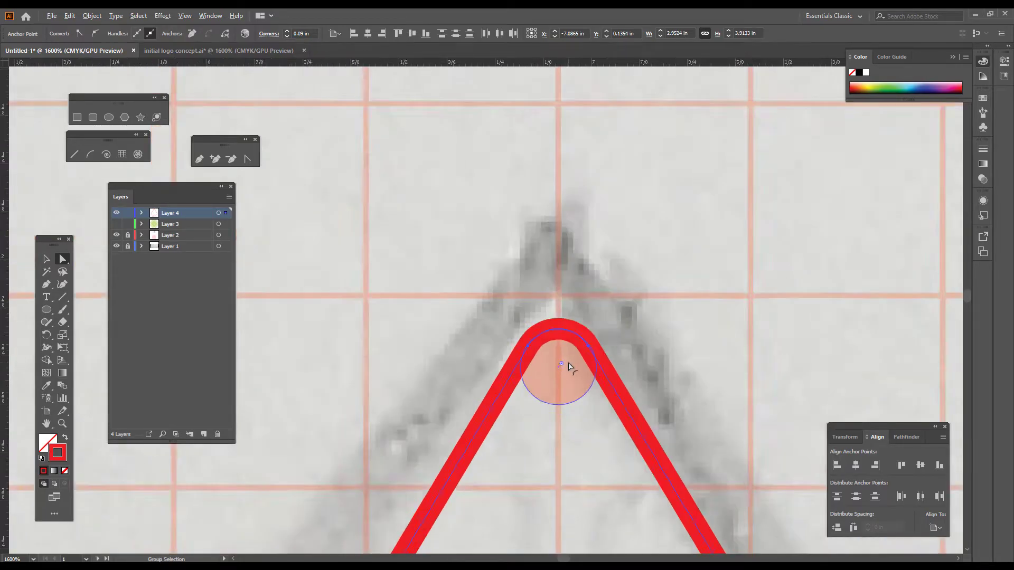
{"action": "scroll", "coordinate": [604, 412], "scroll_direction": "down", "scroll_amount": 4}
{"action": "key", "text": "v"}
{"action": "scroll", "coordinate": [737, 297], "scroll_direction": "down", "scroll_amount": 1}
{"action": "scroll", "coordinate": [738, 300], "scroll_direction": "down", "scroll_amount": 2}
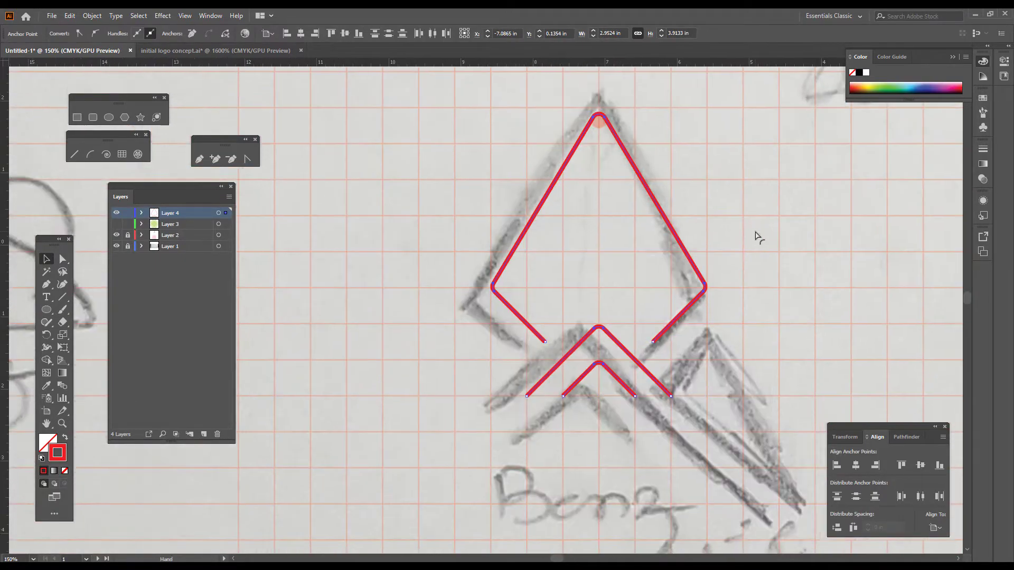
{"action": "left_click", "coordinate": [767, 240]}
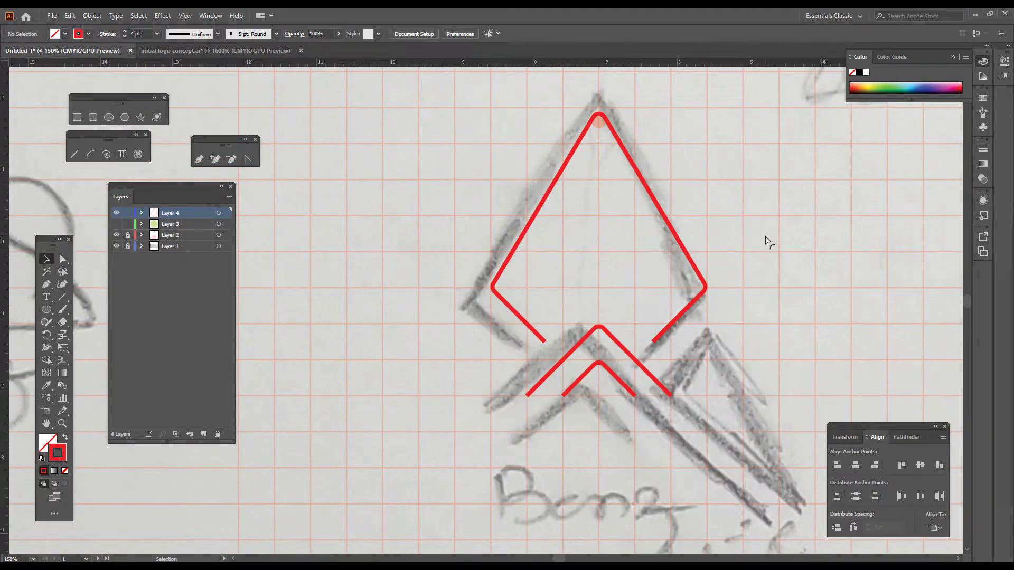
Step: Draw a diagonal line spanning 0.5 in by 0.5 in along the grid for the short upper edge of the sketched triangle
{"action": "left_click_drag", "start_coordinate": [766, 241], "coordinate": [572, 183]}
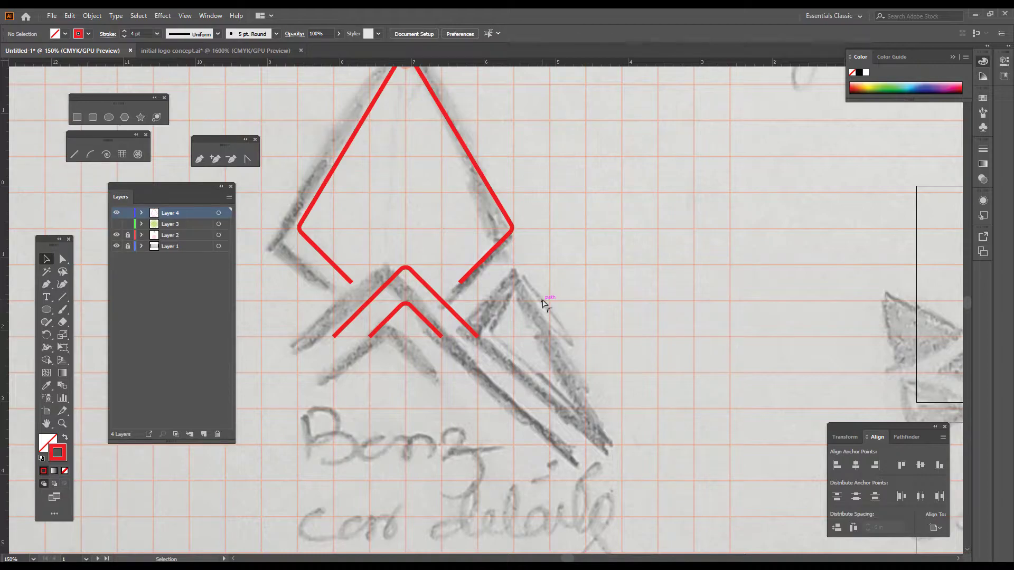
{"action": "scroll", "coordinate": [544, 288], "scroll_direction": "up", "scroll_amount": 3}
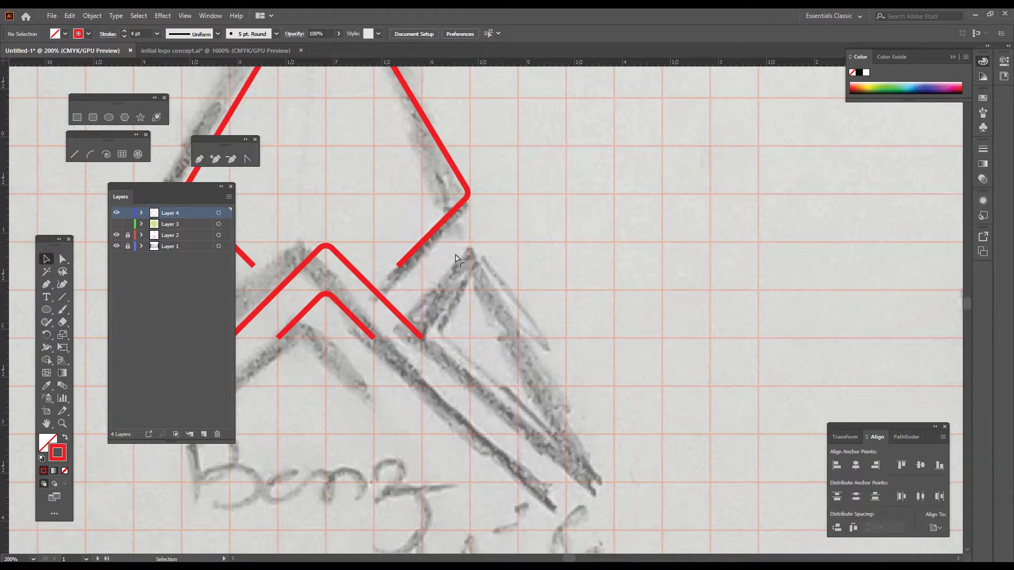
{"action": "left_click", "coordinate": [74, 154]}
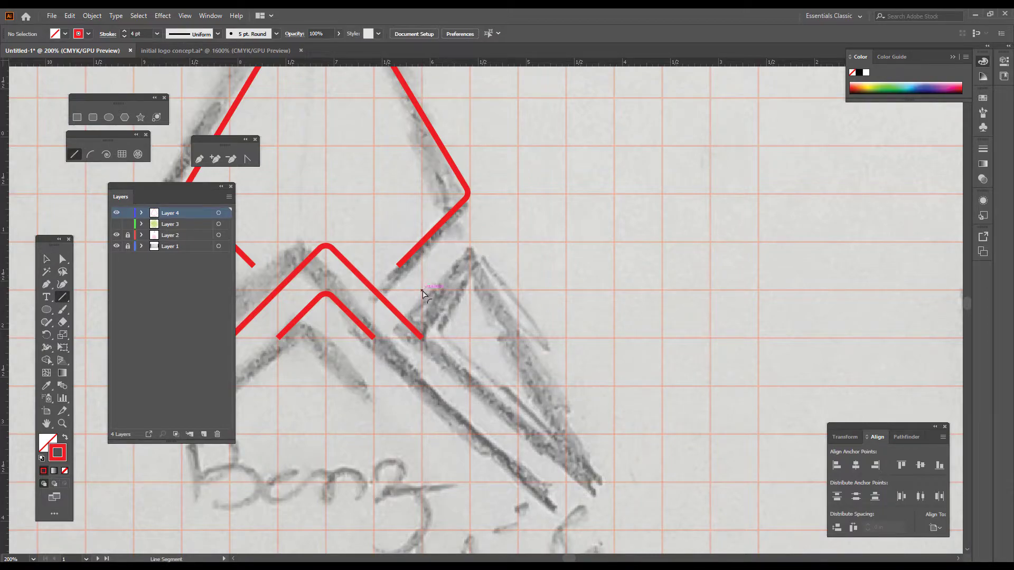
{"action": "left_click_drag", "start_coordinate": [422, 290], "coordinate": [470, 241]}
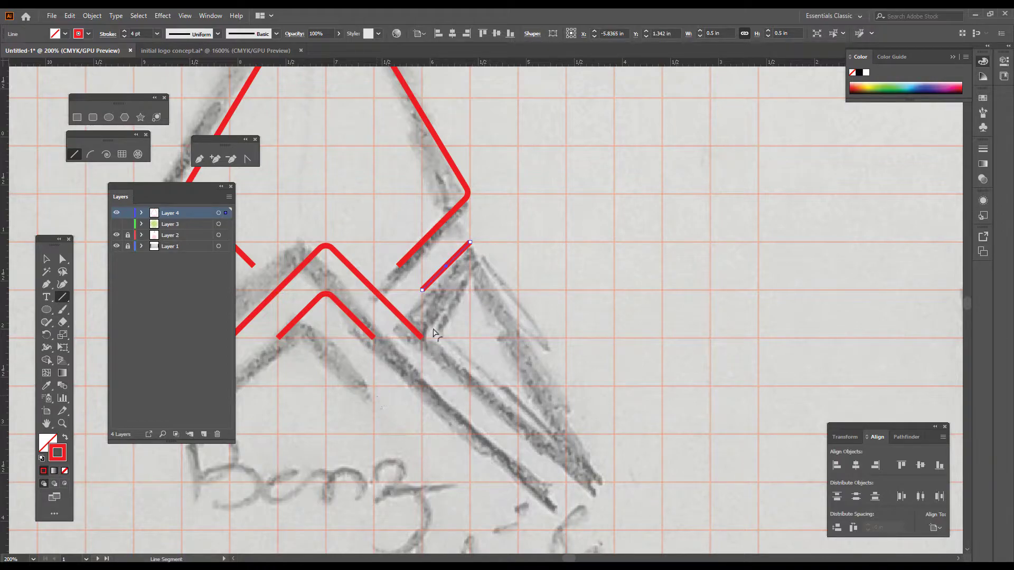
Step: Extend the outer chevron's right arm diagonally by two grid squares along the sketched stroke
{"action": "key", "text": "a"}
{"action": "left_click_drag", "start_coordinate": [427, 347], "coordinate": [523, 445]}
{"action": "left_click", "coordinate": [497, 353]}
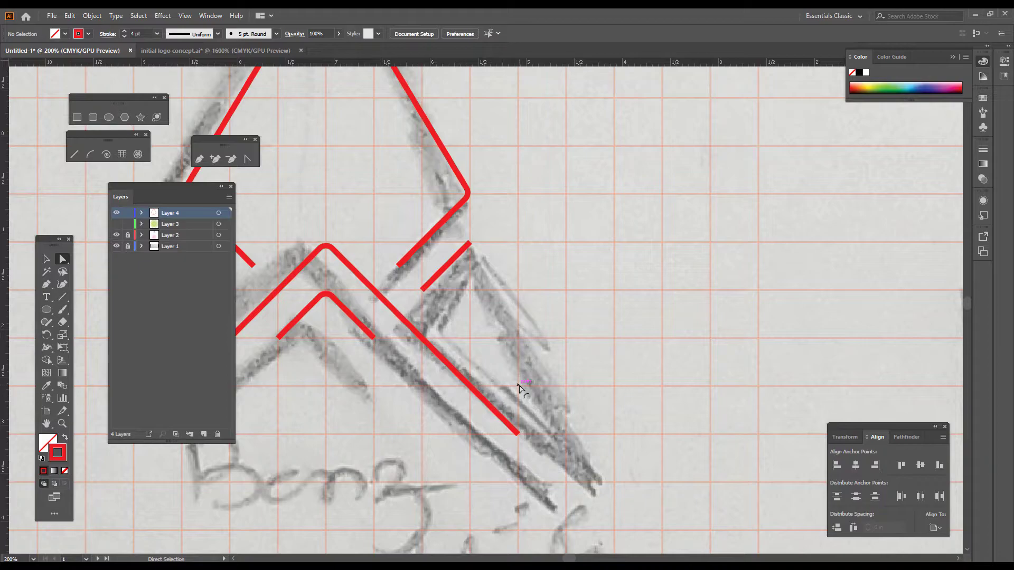
Step: Draw the triangle's two long edges from the ends of its short edge to a shared lower grid intersection
{"action": "left_click", "coordinate": [74, 155]}
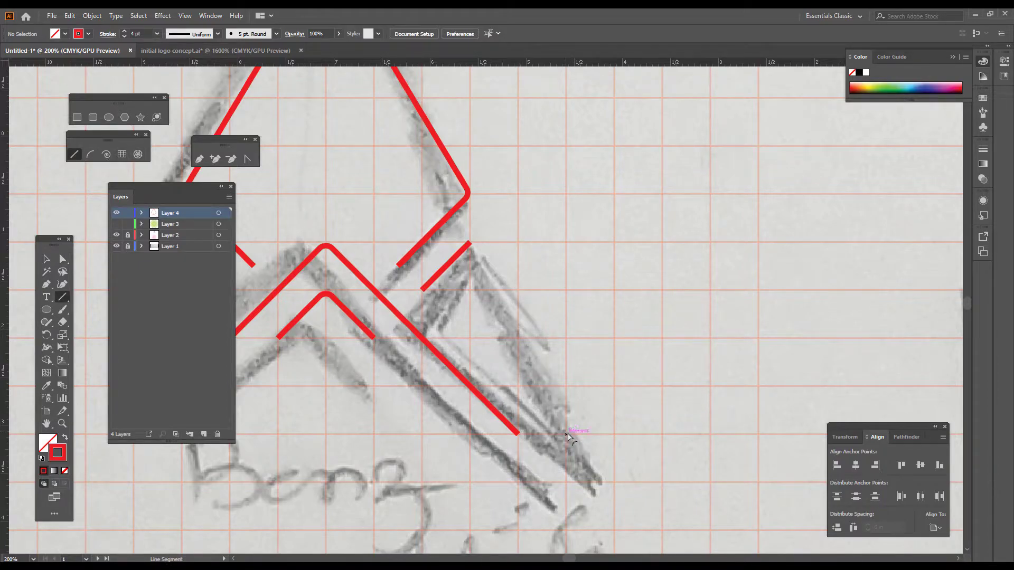
{"action": "left_click_drag", "start_coordinate": [566, 434], "coordinate": [470, 241]}
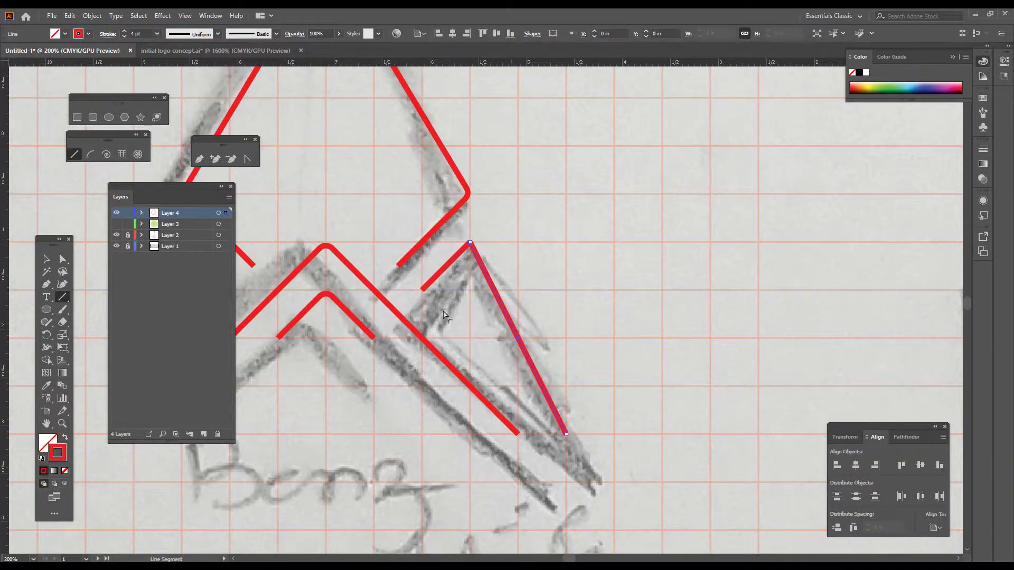
{"action": "left_click_drag", "start_coordinate": [424, 290], "coordinate": [546, 427]}
{"action": "key", "text": "v"}
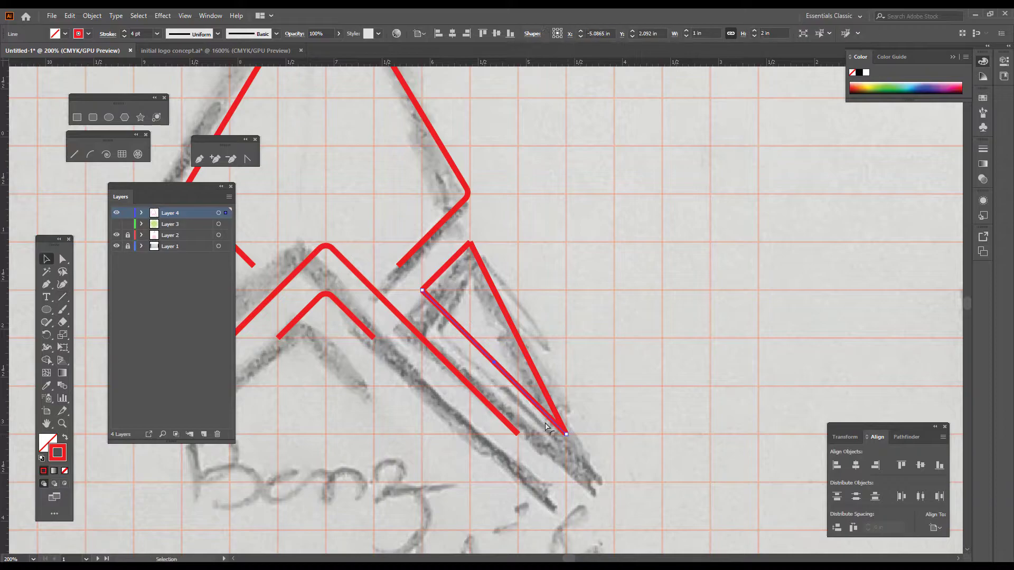
{"action": "left_click", "coordinate": [546, 427]}
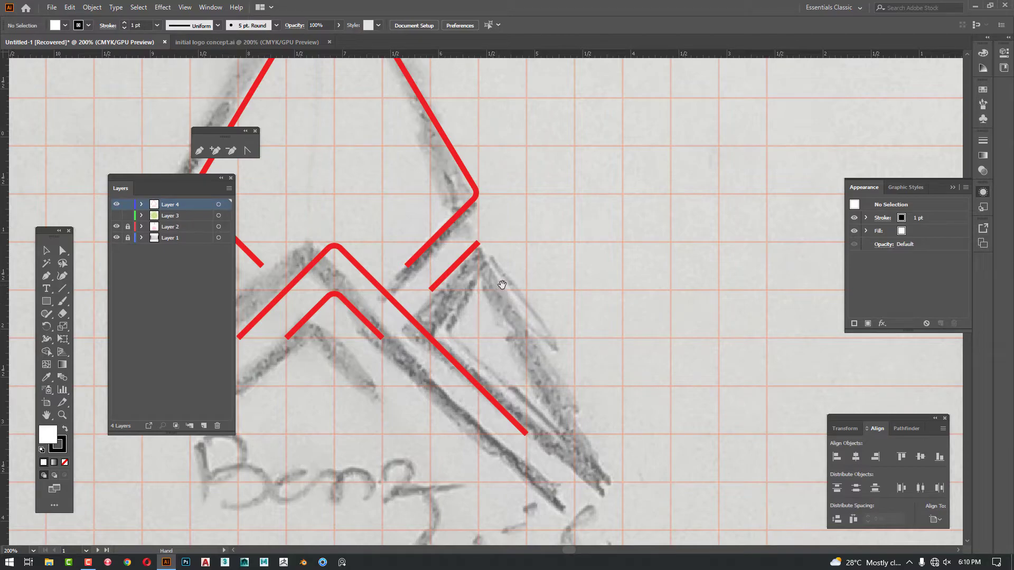
{"action": "left_click_drag", "start_coordinate": [496, 283], "coordinate": [578, 314]}
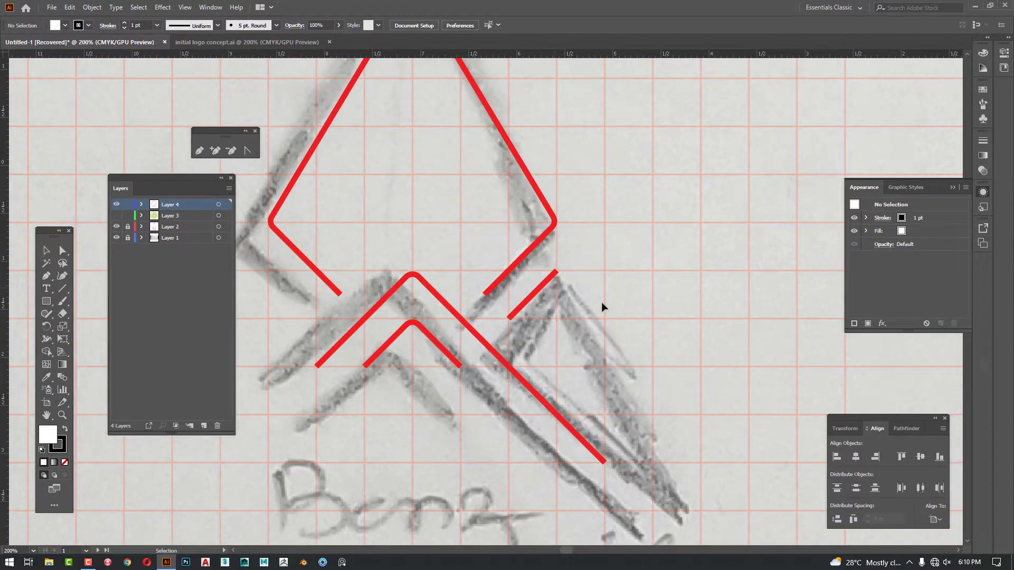
Step: Delete the triangle's short upper edge and shorten the outer chevron's right arm by two grid squares to match its left arm
{"action": "key", "text": "v"}
{"action": "left_click", "coordinate": [549, 285]}
{"action": "key", "text": "Delete"}
{"action": "key", "text": "a"}
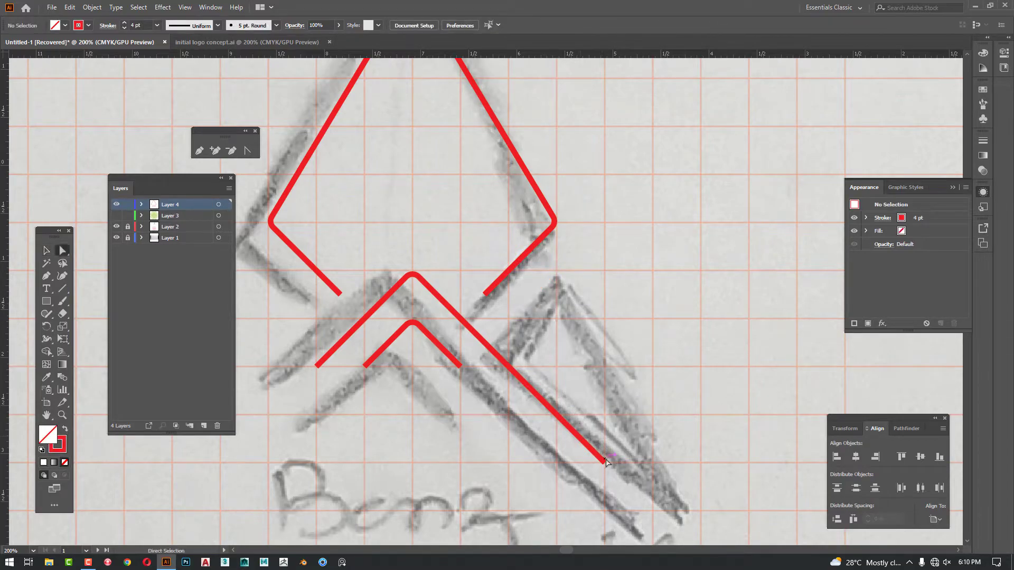
{"action": "left_click_drag", "start_coordinate": [606, 461], "coordinate": [505, 364]}
{"action": "key", "text": "v"}
{"action": "left_click", "coordinate": [552, 405]}
Step: Apply round caps to the ends of all the red diamond and chevron strokes
{"action": "scroll", "coordinate": [457, 310], "scroll_direction": "up", "scroll_amount": 3}
{"action": "left_click_drag", "start_coordinate": [457, 310], "coordinate": [549, 291]}
{"action": "key", "text": "Tab"}
{"action": "left_click_drag", "start_coordinate": [694, 290], "coordinate": [700, 280]}
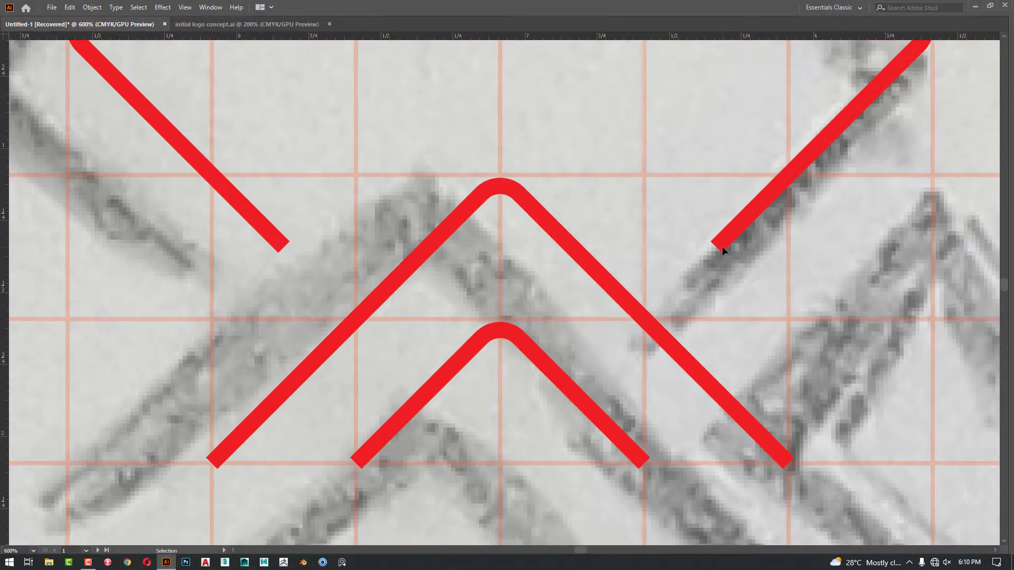
{"action": "left_click_drag", "start_coordinate": [745, 181], "coordinate": [791, 277]}
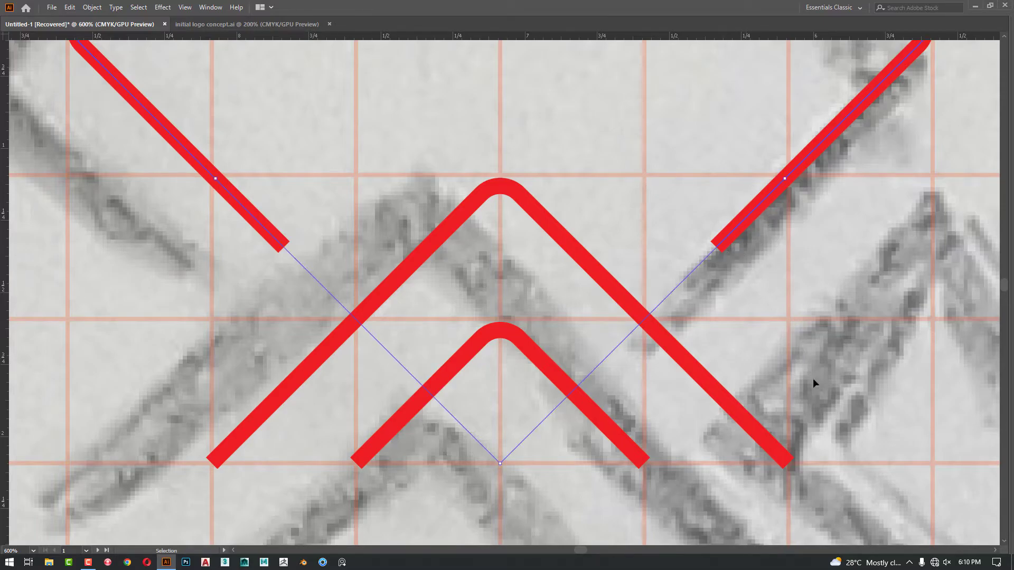
{"action": "key", "text": "ctrl+a"}
{"action": "key", "text": "Tab"}
{"action": "left_click_drag", "start_coordinate": [676, 399], "coordinate": [626, 395]}
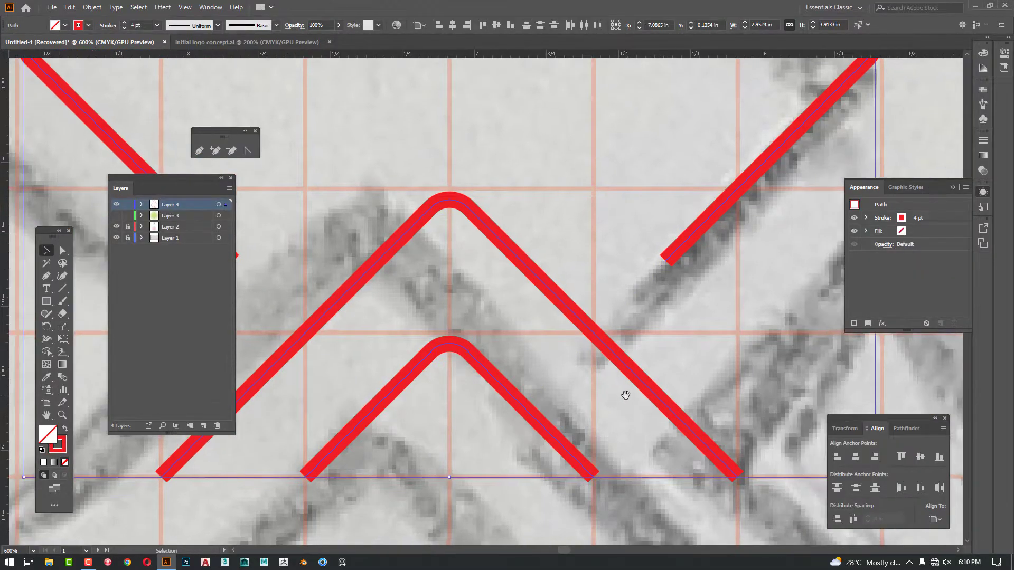
{"action": "left_click", "coordinate": [982, 143]}
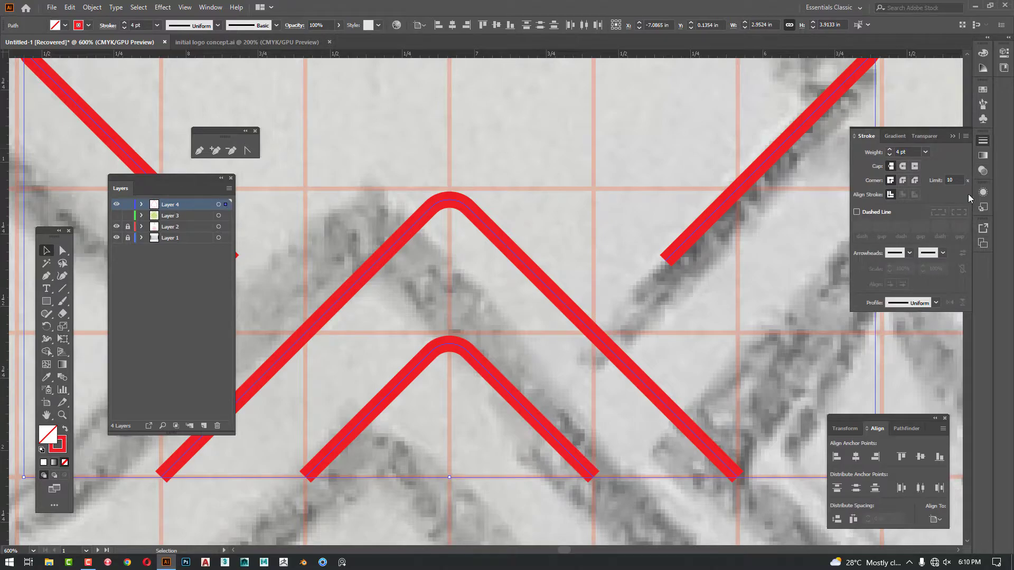
{"action": "left_click", "coordinate": [903, 167]}
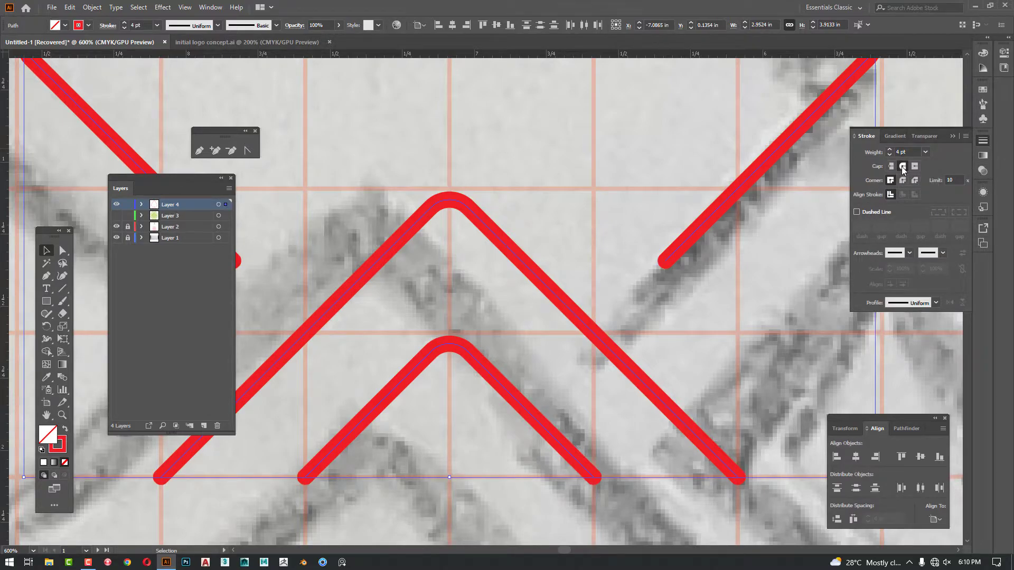
{"action": "left_click", "coordinate": [696, 362]}
Step: Add the text "BENZ" on the blank paper area beside the logo sketches
{"action": "scroll", "coordinate": [697, 362], "scroll_direction": "down", "scroll_amount": 3}
{"action": "left_click_drag", "start_coordinate": [746, 365], "coordinate": [694, 401]}
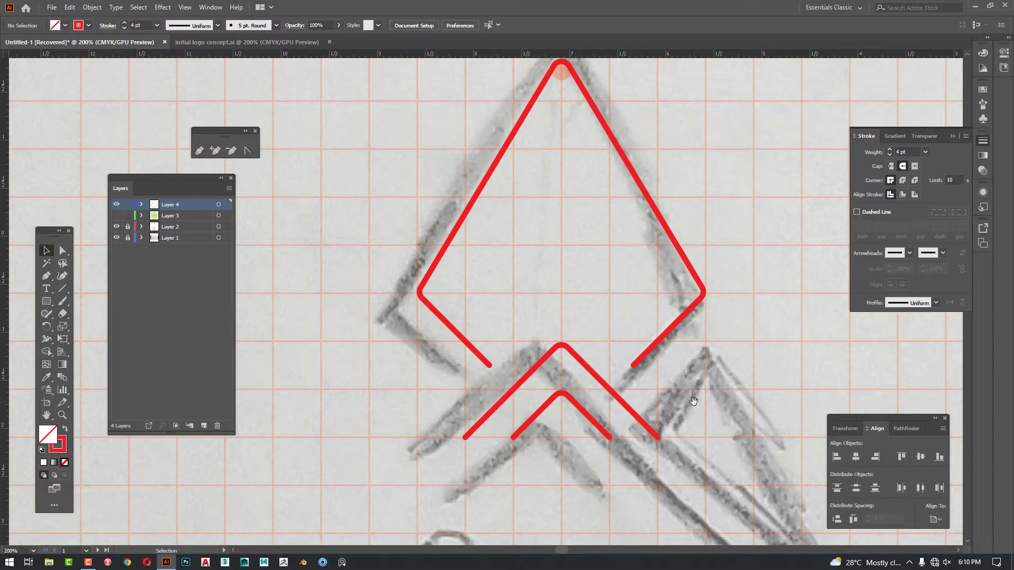
{"action": "scroll", "coordinate": [694, 401], "scroll_direction": "down", "scroll_amount": 1}
{"action": "left_click_drag", "start_coordinate": [694, 402], "coordinate": [630, 336]}
{"action": "scroll", "coordinate": [670, 391], "scroll_direction": "down", "scroll_amount": 1}
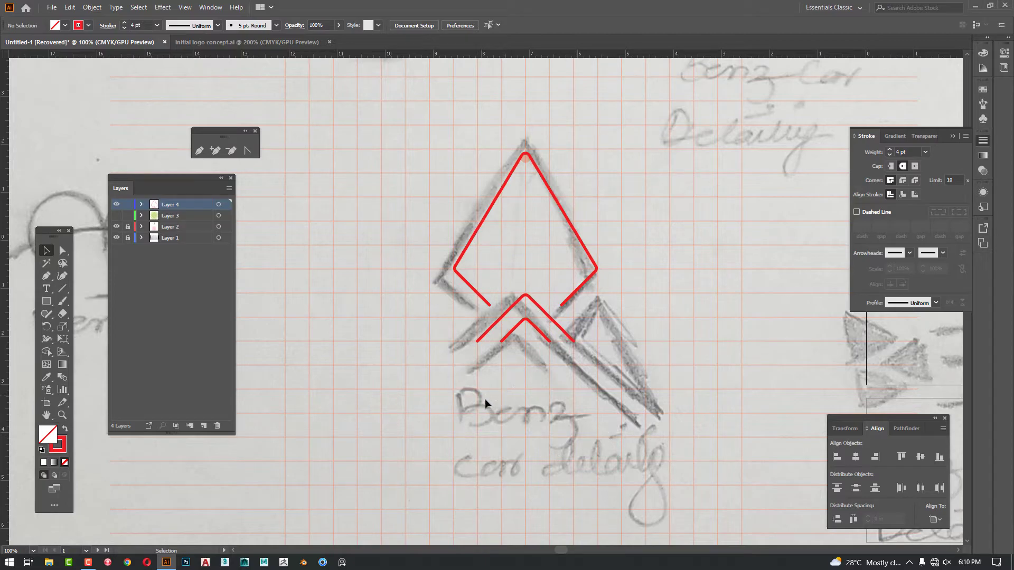
{"action": "key", "text": "t"}
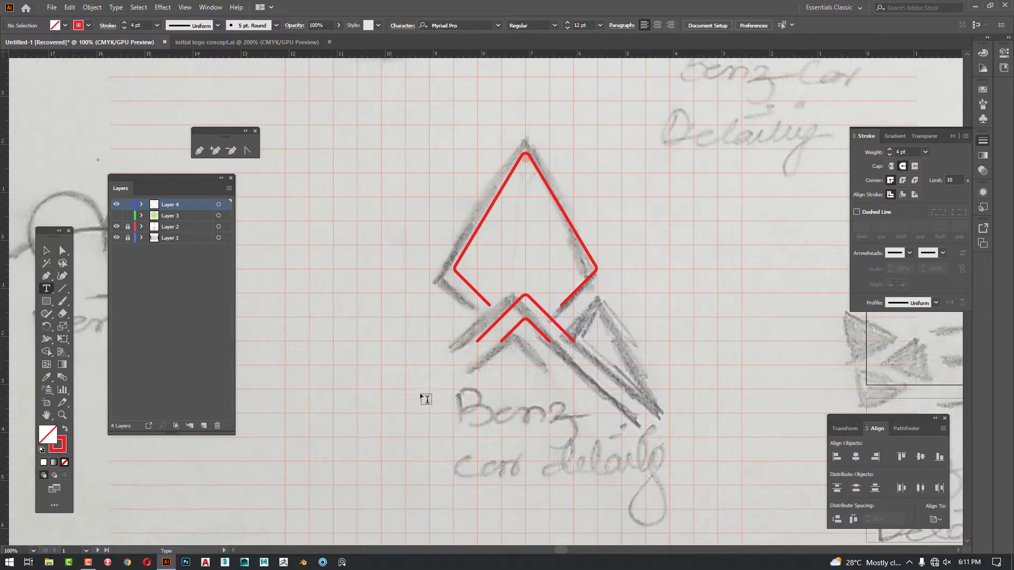
{"action": "scroll", "coordinate": [383, 424], "scroll_direction": "left", "scroll_amount": 10}
{"action": "scroll", "coordinate": [478, 414], "scroll_direction": "down", "scroll_amount": 2}
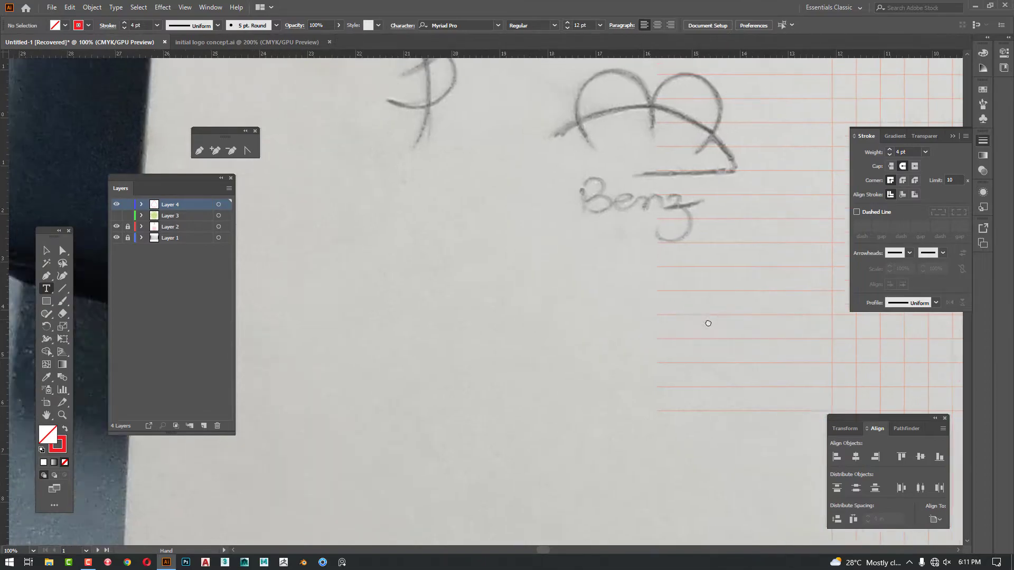
{"action": "left_click", "coordinate": [322, 420]}
{"action": "type", "text": "BENZ"}
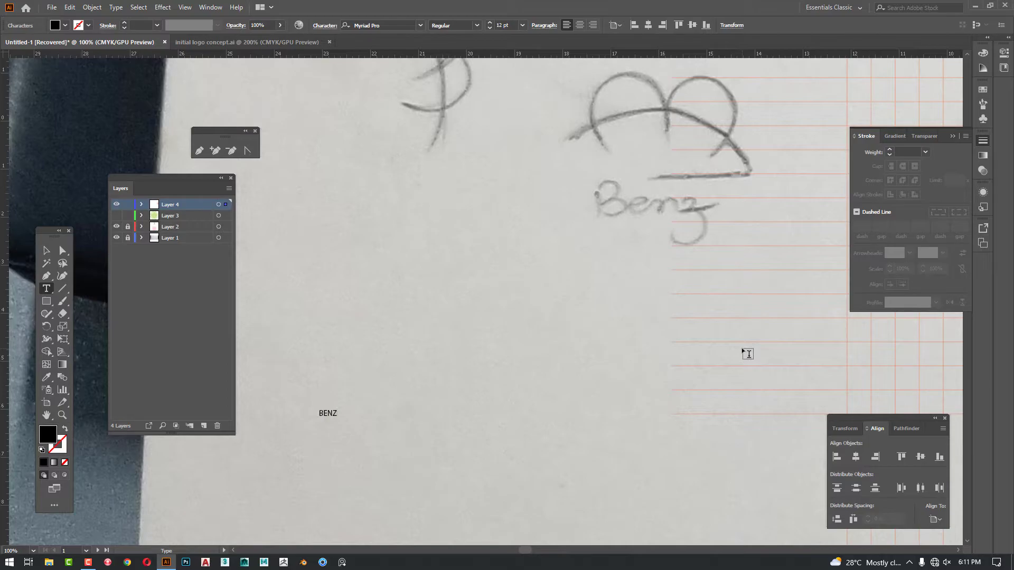
{"action": "key", "text": "Escape"}
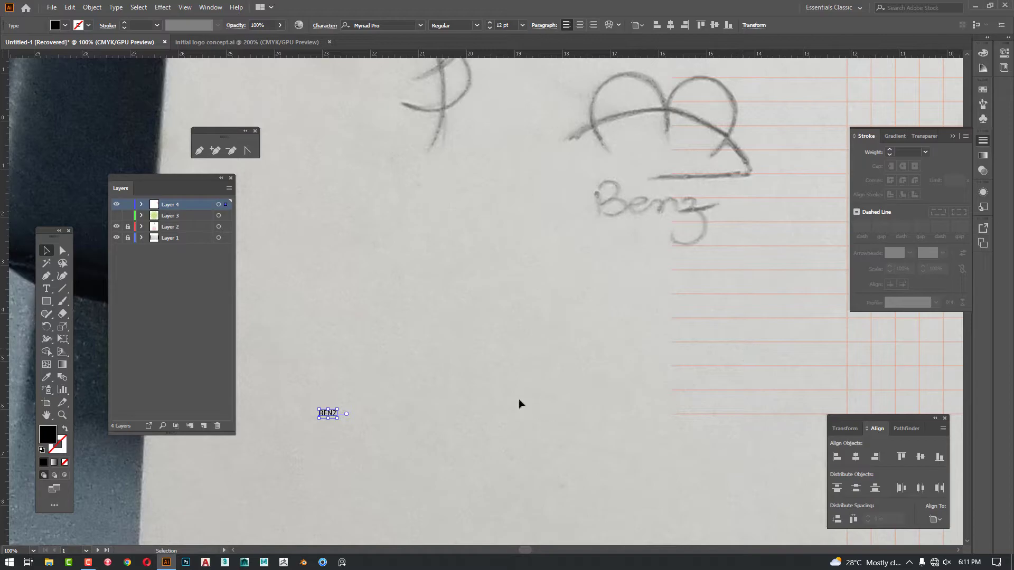
Step: Enlarge BENZ to about 62.38 pt, duplicate it just below, and change the copy to "CAR DETAILING"
{"action": "left_click_drag", "start_coordinate": [338, 410], "coordinate": [338, 449]}
{"action": "double_click", "coordinate": [337, 448]}
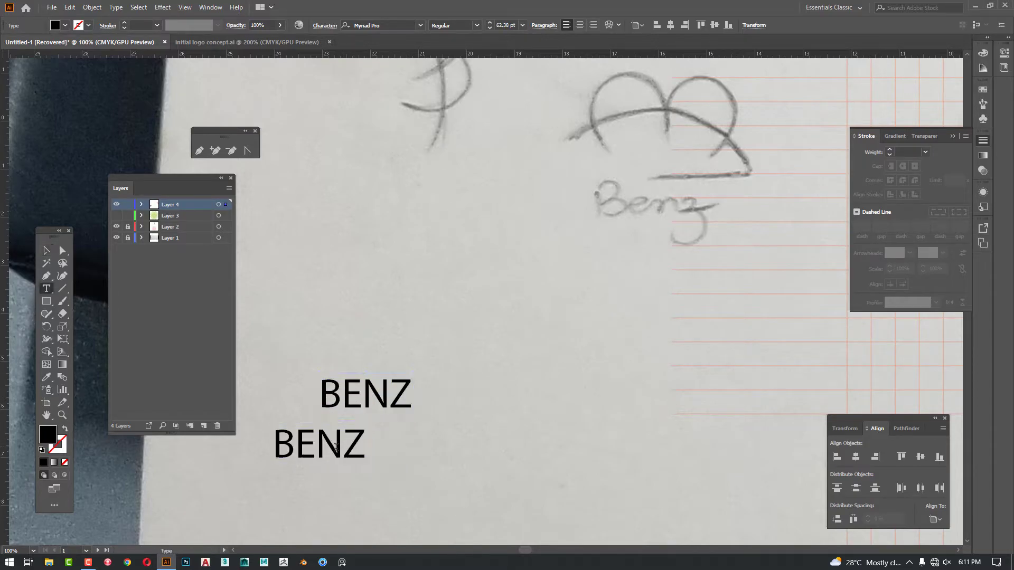
{"action": "double_click", "coordinate": [338, 448]}
{"action": "type", "text": "CAR DETAILING"}
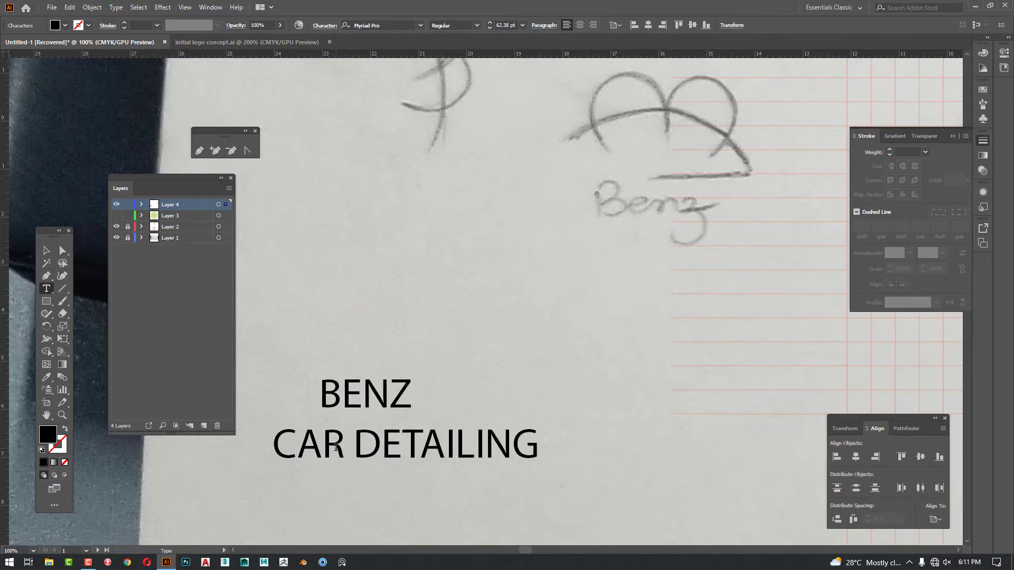
{"action": "key", "text": "Escape"}
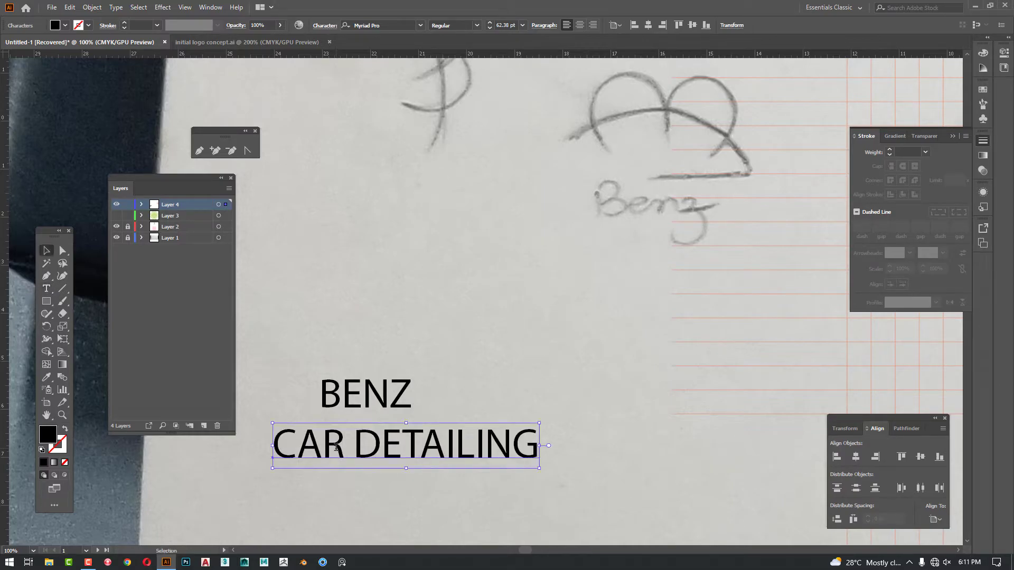
Step: Set the BENZ text's font to Bebas Neue Regular
{"action": "left_click", "coordinate": [379, 408]}
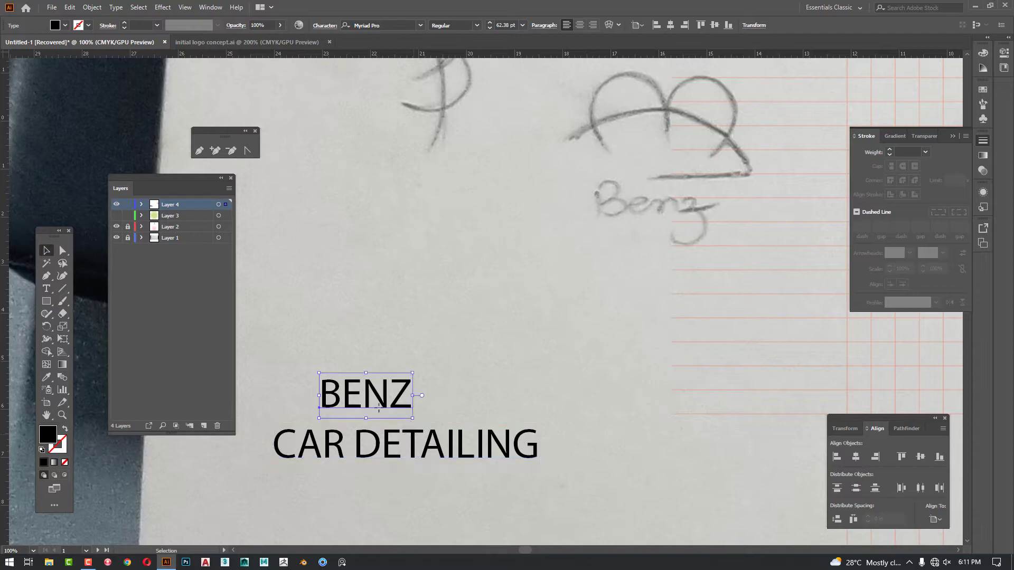
{"action": "key", "text": "ctrl+t"}
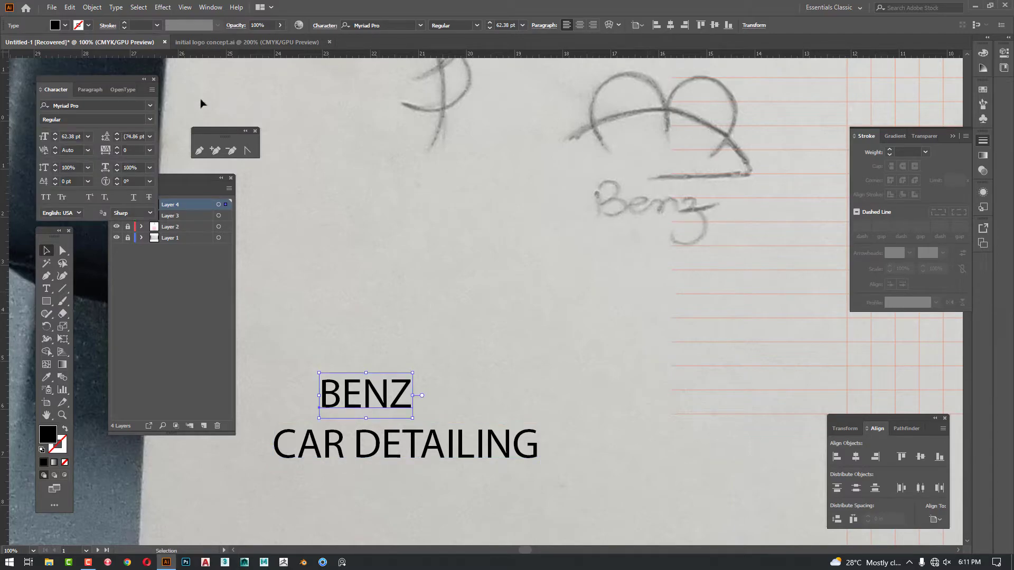
{"action": "left_click_drag", "start_coordinate": [109, 77], "coordinate": [357, 146]}
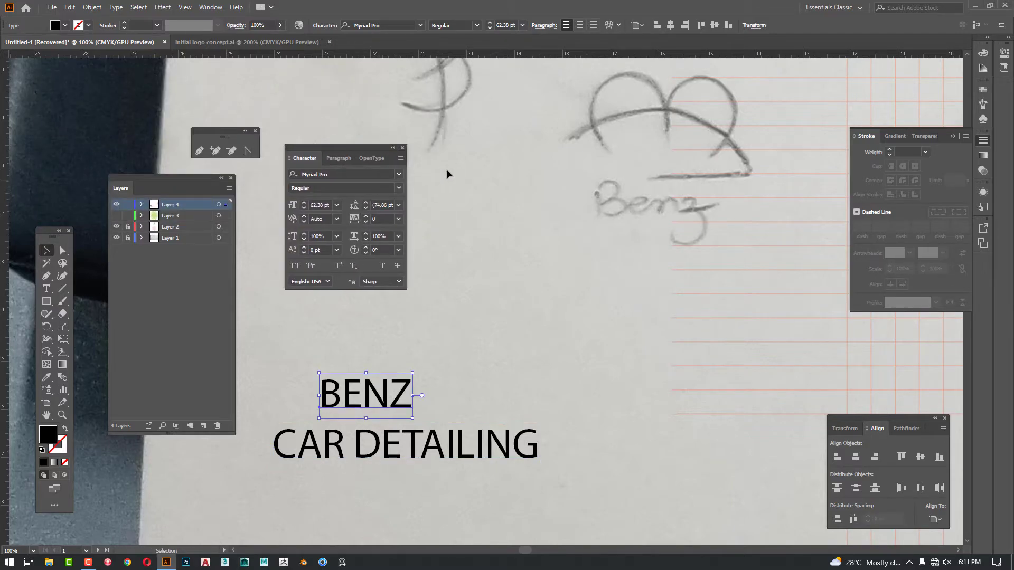
{"action": "left_click", "coordinate": [398, 174]}
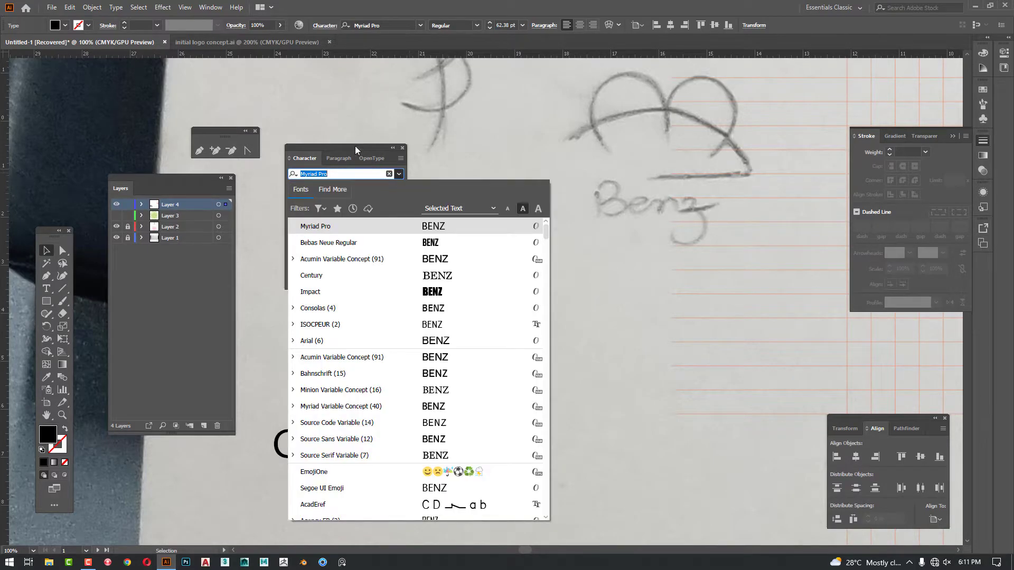
{"action": "left_click", "coordinate": [399, 175]}
{"action": "left_click_drag", "start_coordinate": [319, 148], "coordinate": [729, 104]}
{"action": "left_click", "coordinate": [809, 130]}
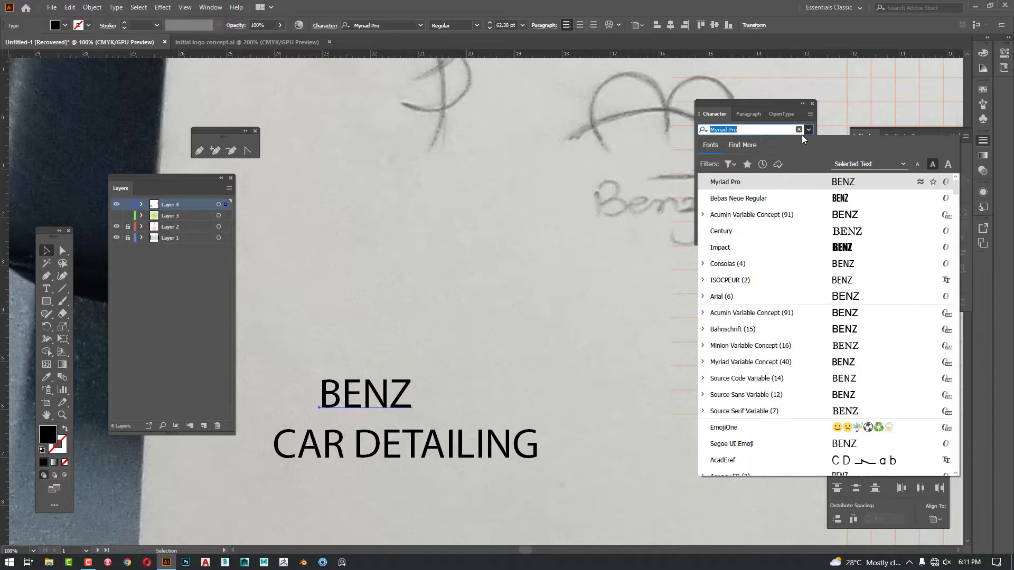
{"action": "left_click", "coordinate": [823, 207]}
Step: Set the CAR DETAILING text to Acumin Variable Concept at 29 pt
{"action": "left_click", "coordinate": [462, 449]}
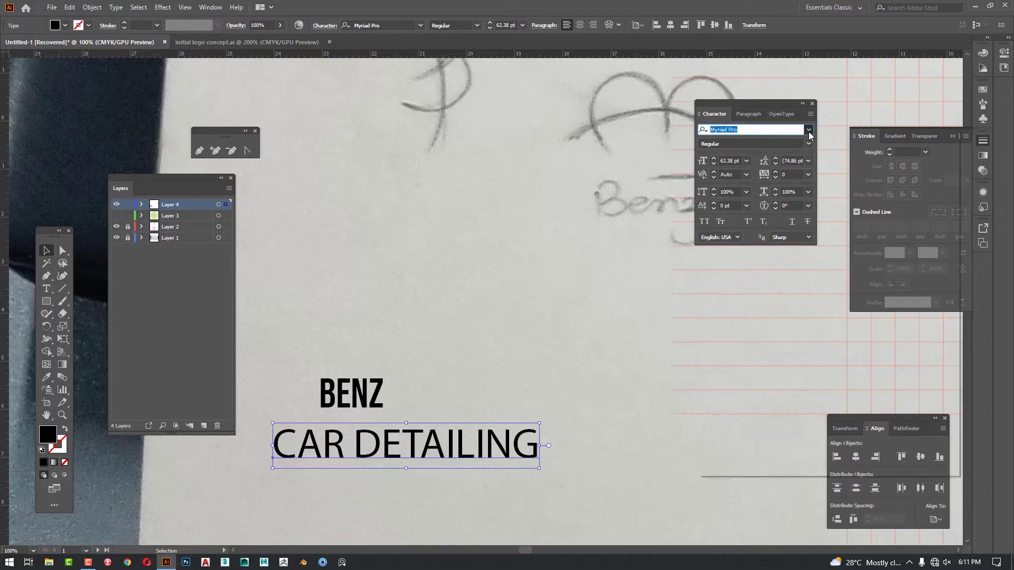
{"action": "left_click", "coordinate": [808, 130]}
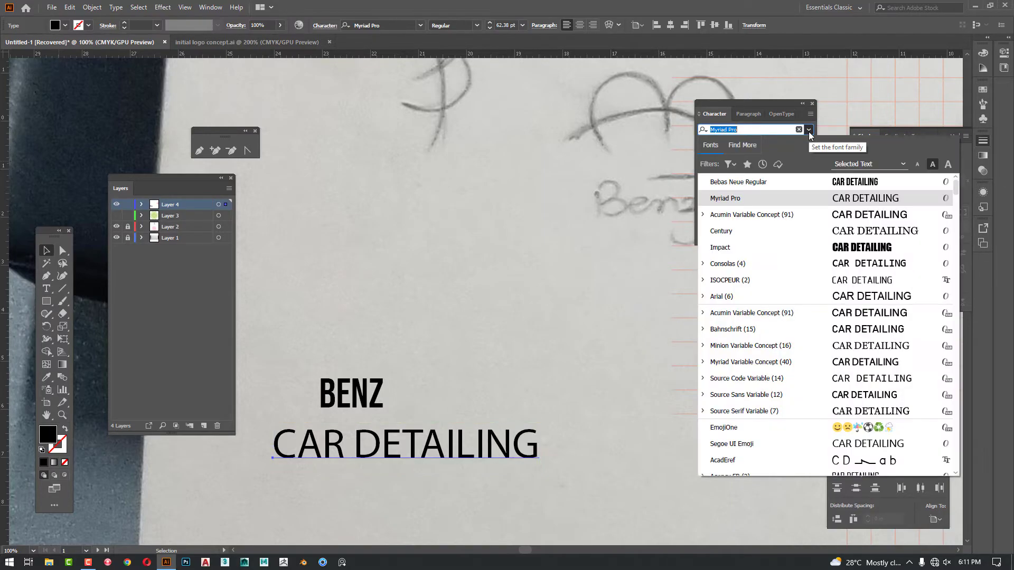
{"action": "left_click", "coordinate": [790, 217]}
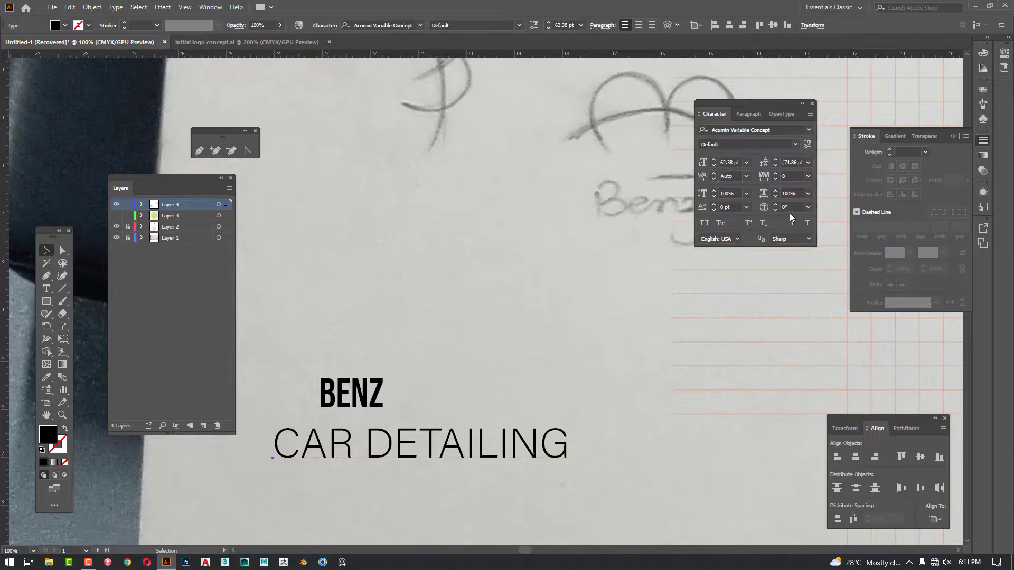
{"action": "left_click", "coordinate": [728, 162]}
{"action": "scroll", "coordinate": [727, 162], "scroll_direction": "down", "scroll_amount": 20}
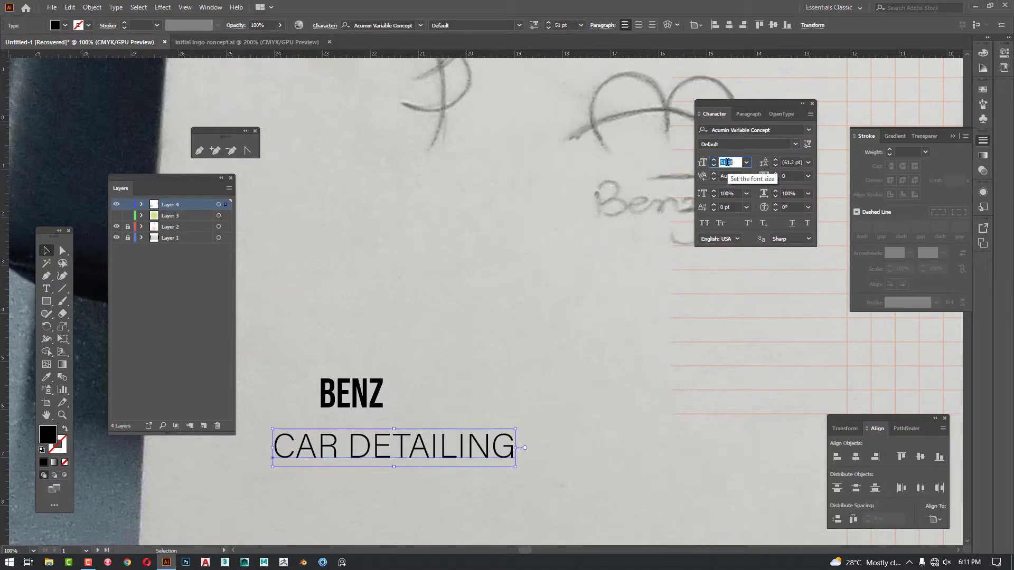
{"action": "left_click", "coordinate": [408, 438]}
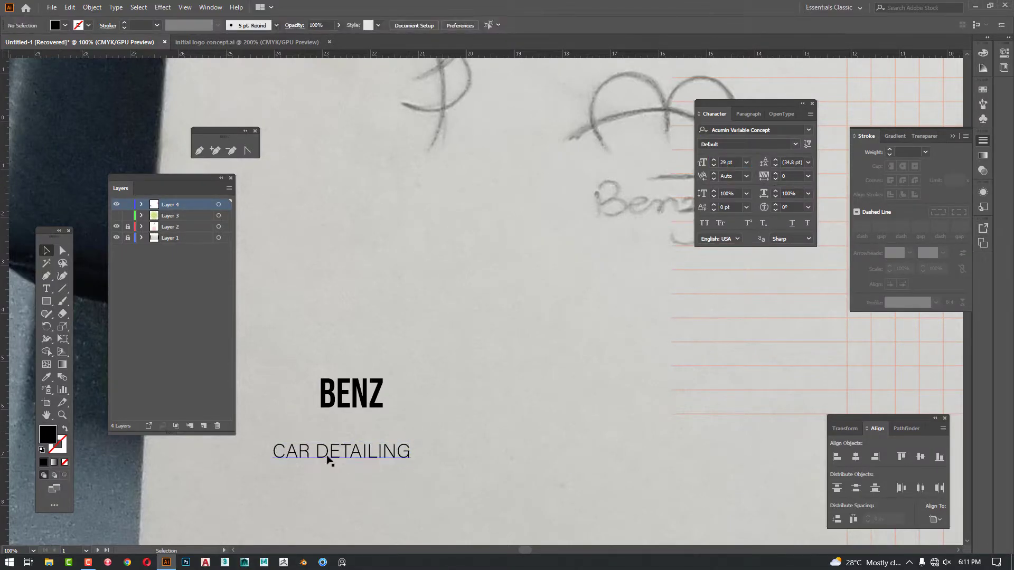
Step: Left-align CAR DETAILING beneath BENZ, scale it to about 11.14 pt, and widen its letter spacing to match BENZ's width
{"action": "scroll", "coordinate": [328, 453], "scroll_direction": "up", "scroll_amount": 2}
{"action": "left_click_drag", "start_coordinate": [361, 458], "coordinate": [452, 401]}
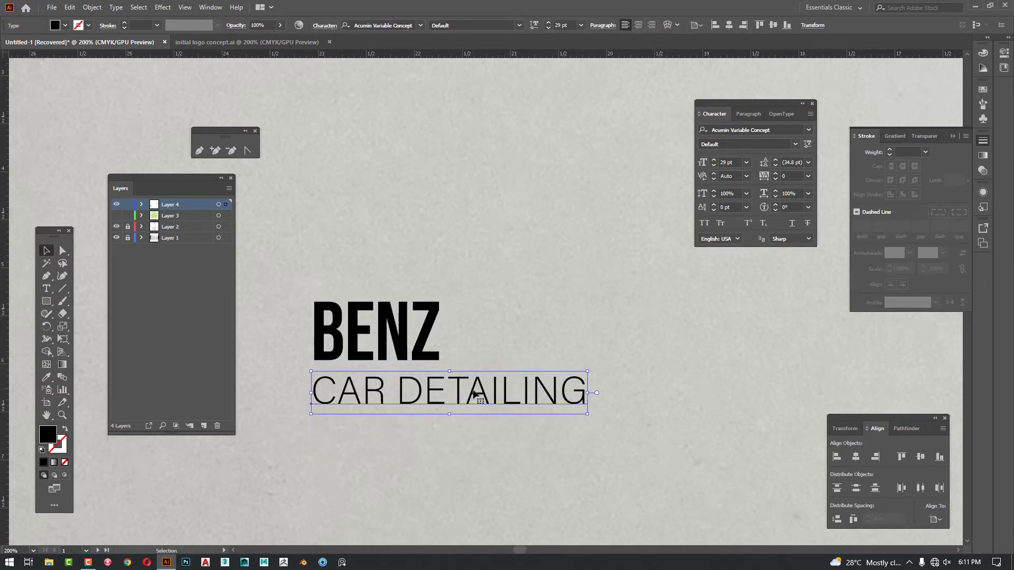
{"action": "left_click_drag", "start_coordinate": [588, 414], "coordinate": [417, 419]}
{"action": "key", "text": "alt+Right"}
{"action": "key", "text": "alt+Right"}
{"action": "key", "text": "alt+Right"}
{"action": "key", "text": "alt+Right"}
{"action": "key", "text": "alt+Right"}
{"action": "key", "text": "alt+Right"}
{"action": "left_click", "coordinate": [483, 443]}
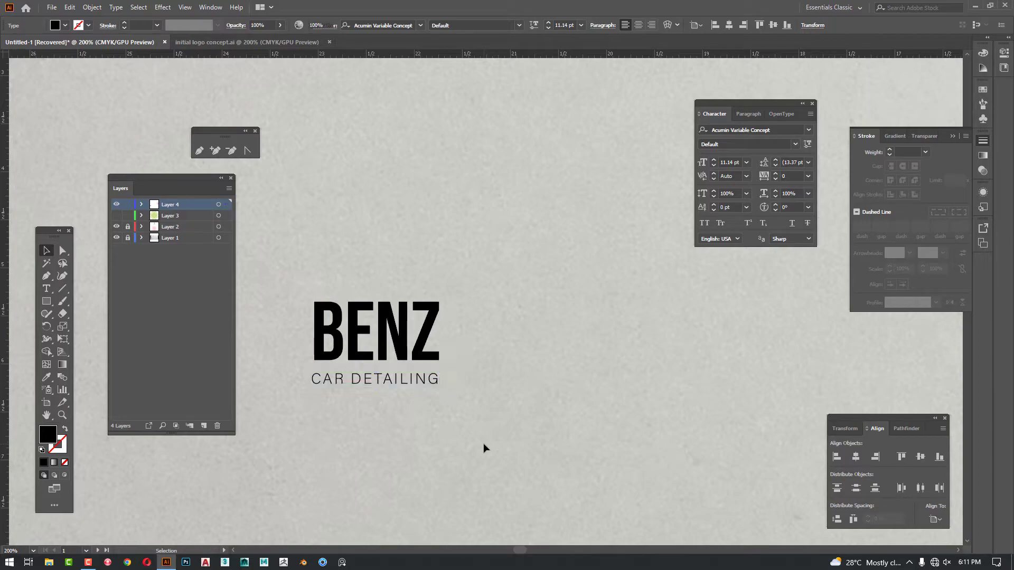
Step: Nudge CAR DETAILING up by about 0.04 in, closer to BENZ, and group the two text lines
{"action": "scroll", "coordinate": [487, 445], "scroll_direction": "down", "scroll_amount": 1}
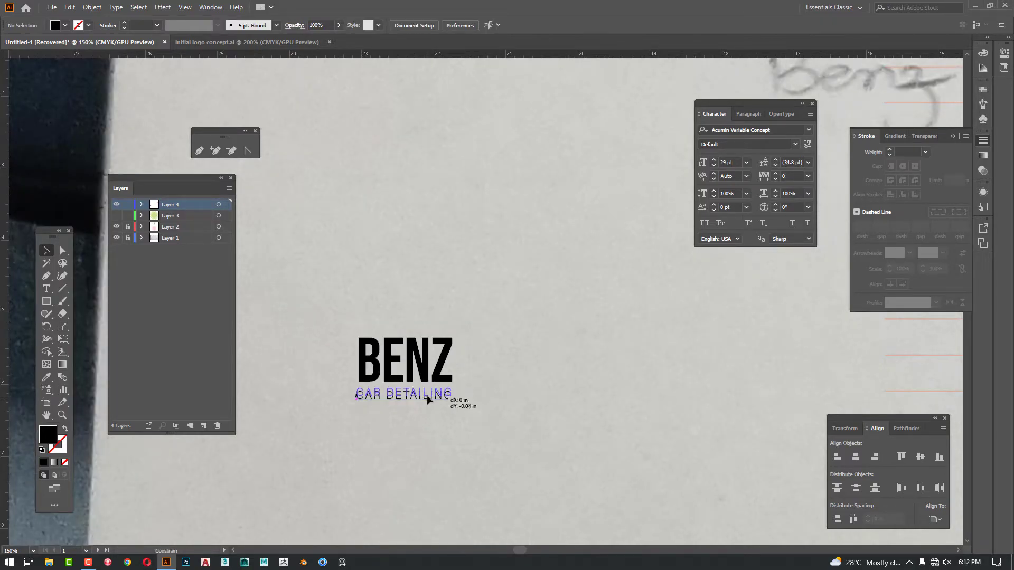
{"action": "scroll", "coordinate": [498, 420], "scroll_direction": "down", "scroll_amount": 1}
{"action": "left_click_drag", "start_coordinate": [506, 336], "coordinate": [361, 423]}
{"action": "key", "text": "ctrl+g"}
Step: Move the red symbol together with the BENZ CAR DETAILING wordmark off the sketch onto the empty canvas
{"action": "scroll", "coordinate": [575, 448], "scroll_direction": "down", "scroll_amount": 1}
{"action": "key", "text": "Tab"}
{"action": "left_click_drag", "start_coordinate": [638, 443], "coordinate": [300, 422]}
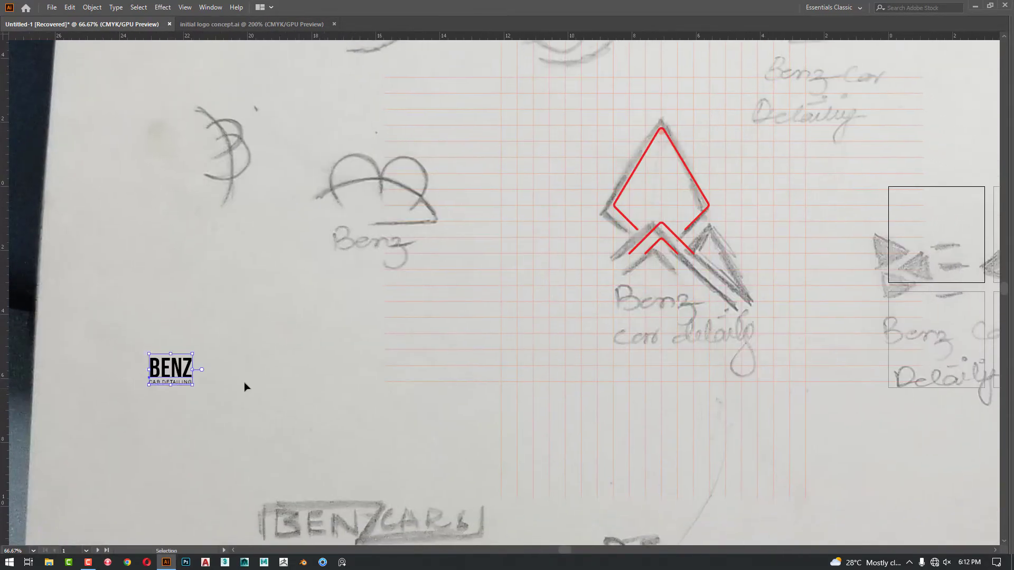
{"action": "left_click_drag", "start_coordinate": [560, 302], "coordinate": [560, 303]}
{"action": "left_click_drag", "start_coordinate": [625, 311], "coordinate": [769, 327]}
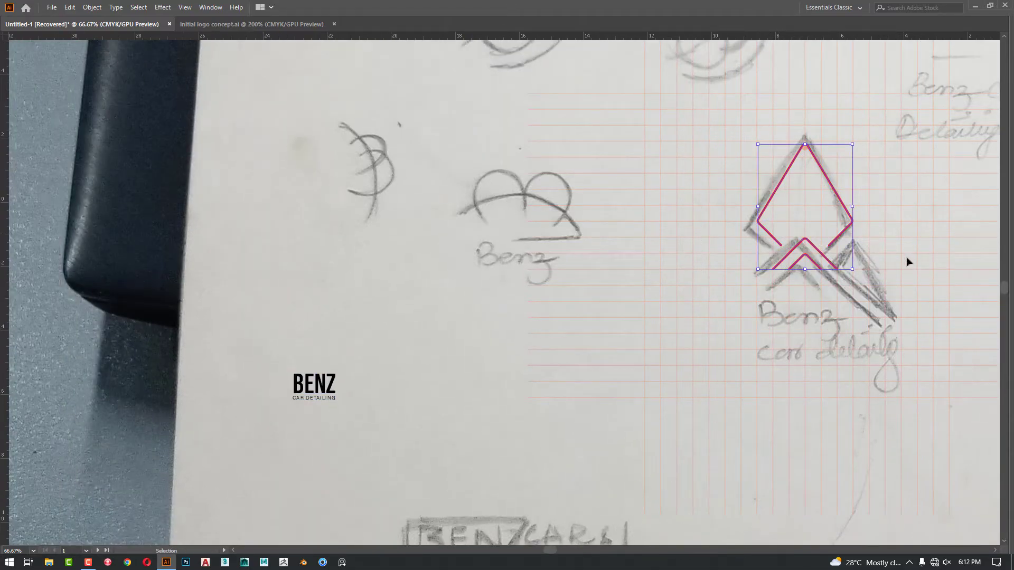
{"action": "scroll", "coordinate": [908, 257], "scroll_direction": "down", "scroll_amount": 2}
{"action": "left_click", "coordinate": [657, 324], "text": "shift"}
{"action": "left_click_drag", "start_coordinate": [657, 324], "coordinate": [93, 299]}
{"action": "left_click_drag", "start_coordinate": [170, 293], "coordinate": [701, 325]}
{"action": "left_click_drag", "start_coordinate": [622, 326], "coordinate": [282, 317]}
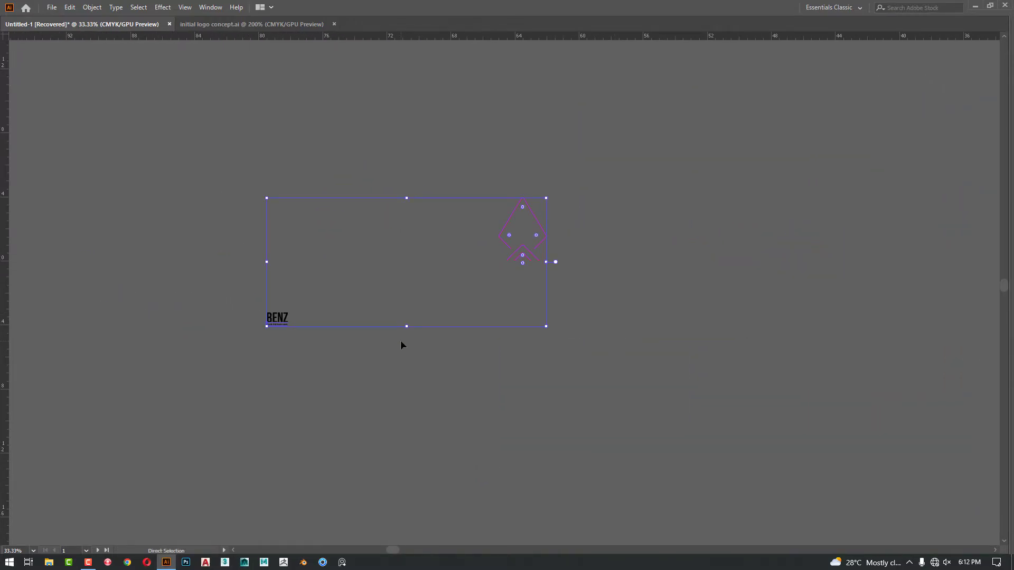
Step: Undo the last two changes and reposition the symbol and wordmark together on the empty canvas
{"action": "scroll", "coordinate": [620, 426], "scroll_direction": "down", "scroll_amount": 2}
{"action": "left_click_drag", "start_coordinate": [900, 441], "coordinate": [531, 414]}
{"action": "key", "text": "ctrl+z"}
{"action": "key", "text": "ctrl+z"}
{"action": "key", "text": "v"}
{"action": "left_click_drag", "start_coordinate": [532, 363], "coordinate": [377, 395]}
{"action": "scroll", "coordinate": [143, 346], "scroll_direction": "up", "scroll_amount": 3}
{"action": "scroll", "coordinate": [359, 356], "scroll_direction": "up", "scroll_amount": 1}
{"action": "left_click_drag", "start_coordinate": [360, 355], "coordinate": [388, 369]}
{"action": "left_click", "coordinate": [450, 354]}
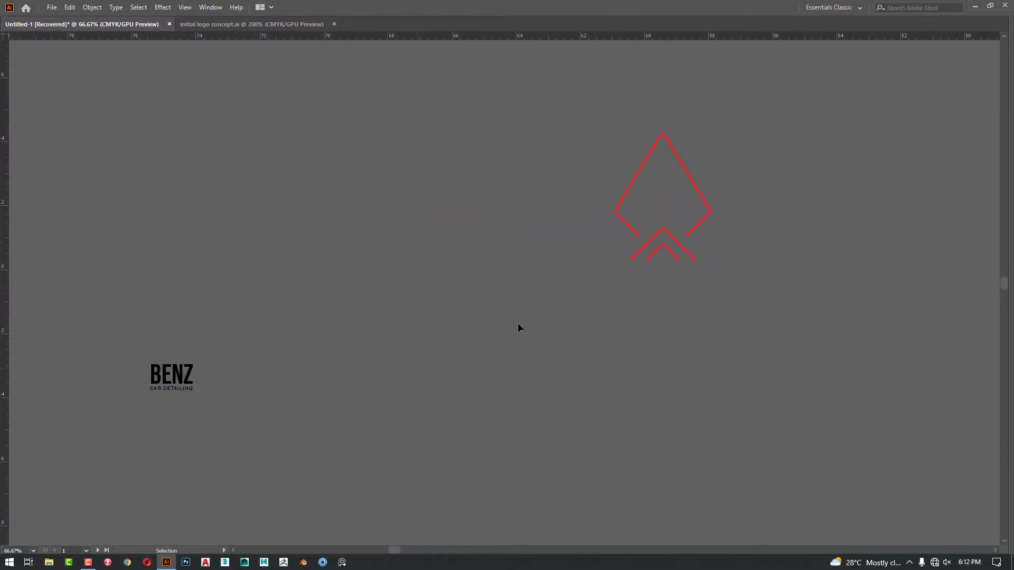
Step: Bring the red symbol and the wordmark together so the symbol sits directly above BENZ
{"action": "left_click_drag", "start_coordinate": [687, 244], "coordinate": [201, 256]}
{"action": "scroll", "coordinate": [200, 255], "scroll_direction": "up", "scroll_amount": 2}
{"action": "left_click_drag", "start_coordinate": [261, 264], "coordinate": [370, 249]}
{"action": "left_click_drag", "start_coordinate": [359, 129], "coordinate": [408, 323]}
{"action": "left_click_drag", "start_coordinate": [263, 470], "coordinate": [295, 400]}
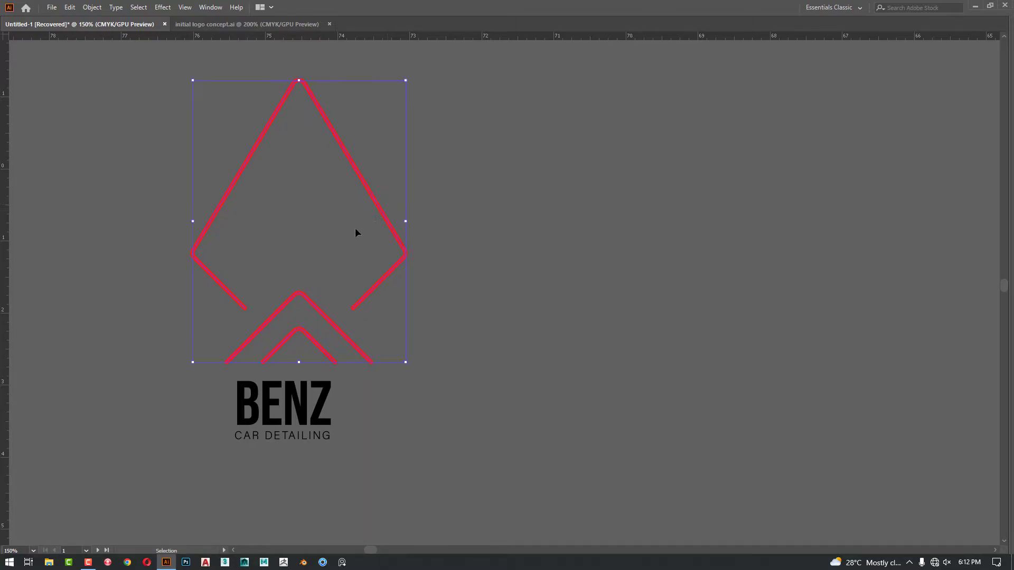
Step: Set the symbol's stroke colour to black, hex 000000
{"action": "key", "text": "Tab"}
{"action": "double_click", "coordinate": [57, 444]}
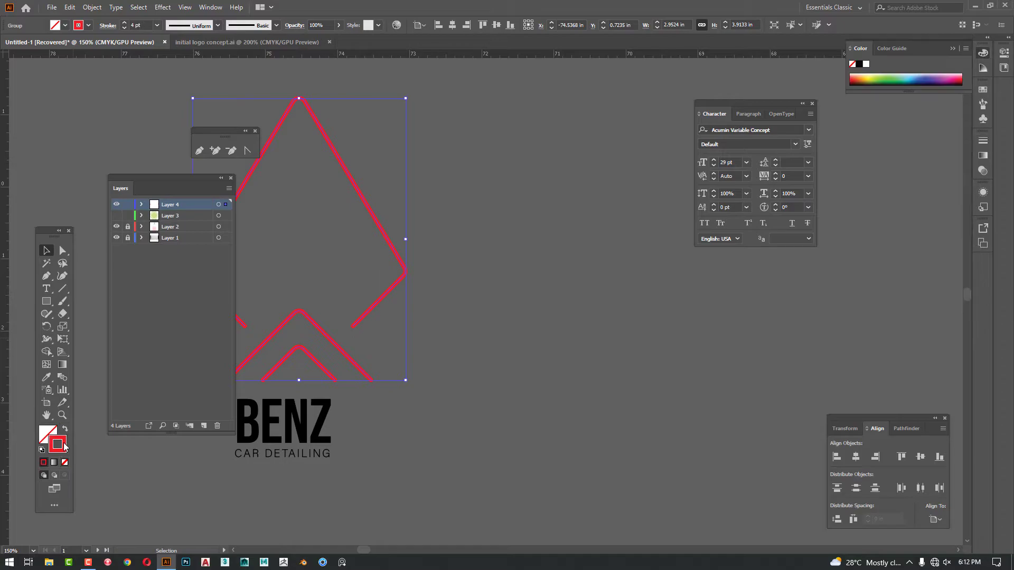
{"action": "type", "text": "000000"}
{"action": "left_click", "coordinate": [409, 281]}
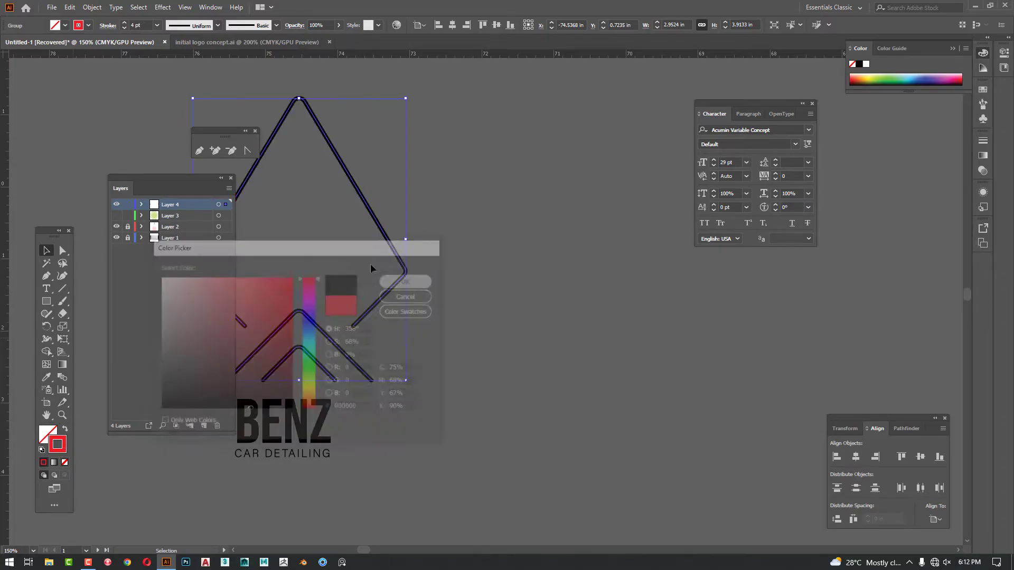
Step: Try scaling the black symbol down to sit closer to the BENZ wordmark, and undo it
{"action": "left_click_drag", "start_coordinate": [299, 97], "coordinate": [299, 282]}
{"action": "left_click", "coordinate": [415, 277]}
{"action": "key", "text": "Tab"}
{"action": "left_click_drag", "start_coordinate": [399, 260], "coordinate": [422, 268]}
{"action": "key", "text": "ctrl+z"}
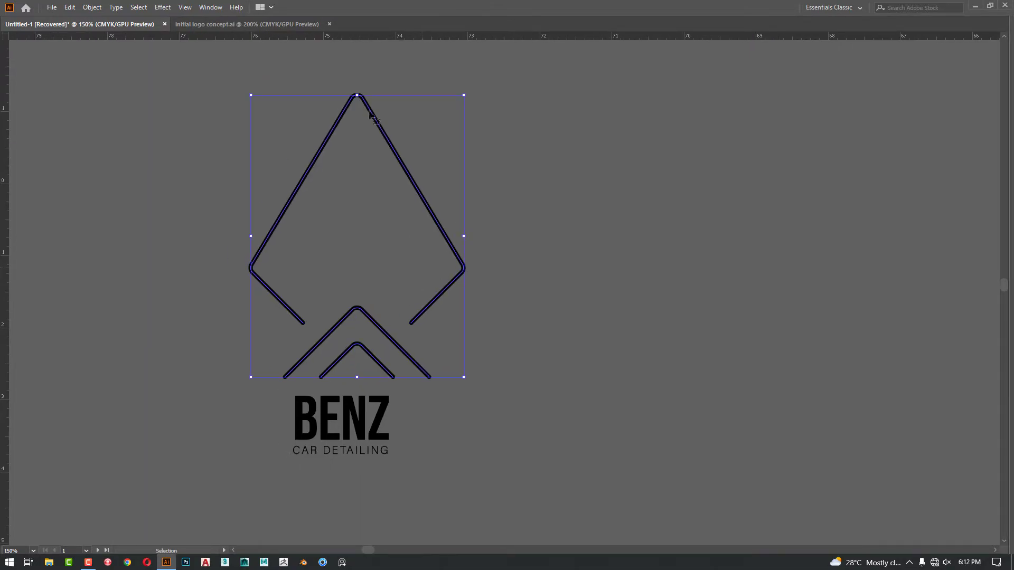
{"action": "left_click_drag", "start_coordinate": [358, 96], "coordinate": [364, 264]}
{"action": "left_click", "coordinate": [588, 313]}
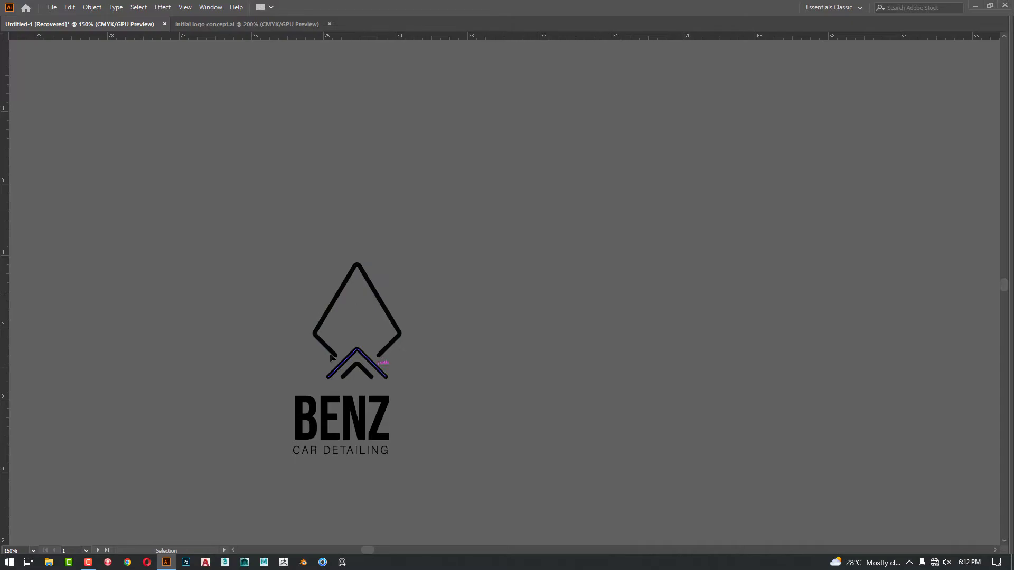
{"action": "key", "text": "ctrl+z"}
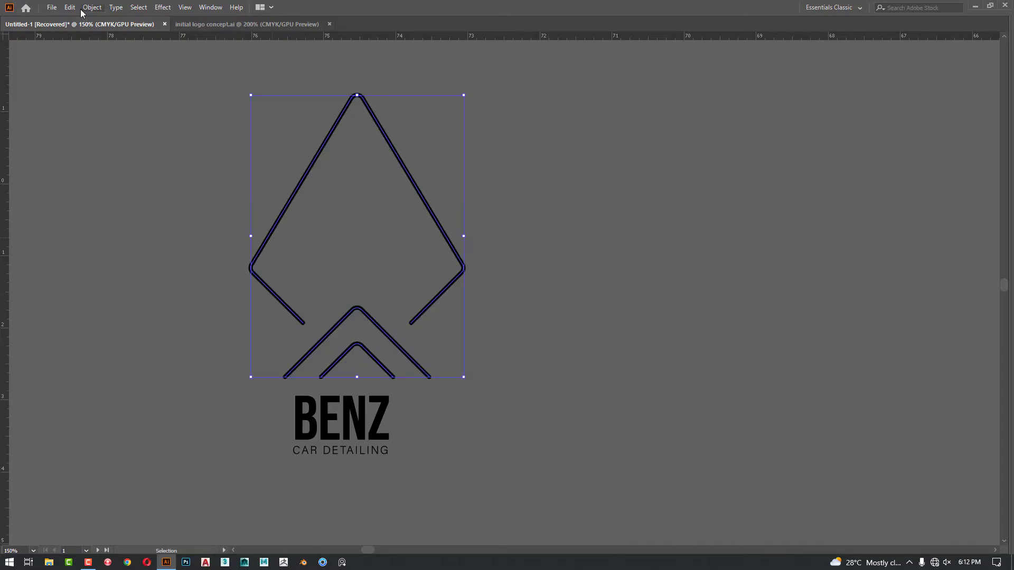
Step: Enable Scale Corners and Scale Strokes & Effects in the General preferences
{"action": "left_click", "coordinate": [69, 8]}
{"action": "mouse_move", "coordinate": [110, 344]}
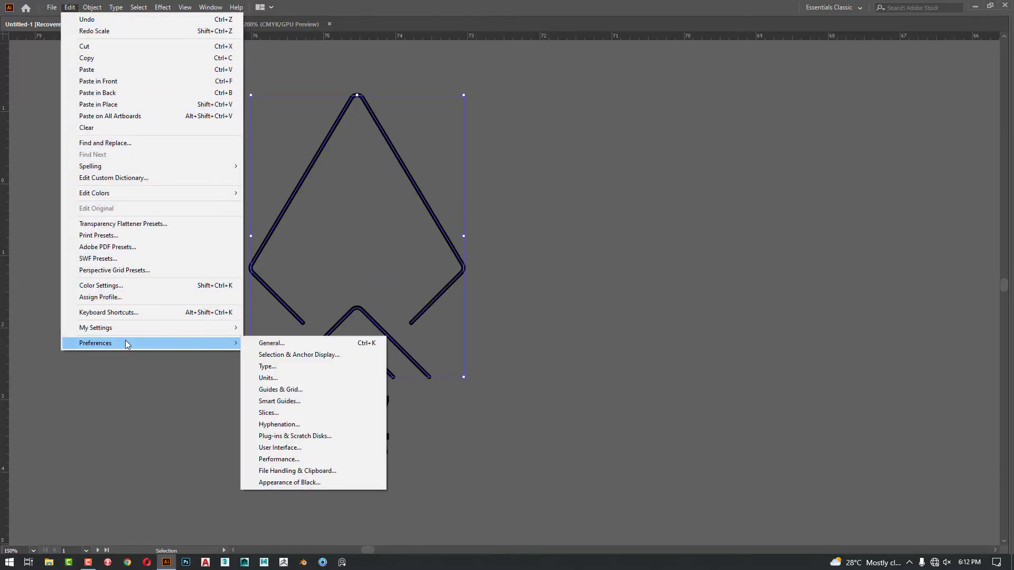
{"action": "left_click", "coordinate": [336, 343]}
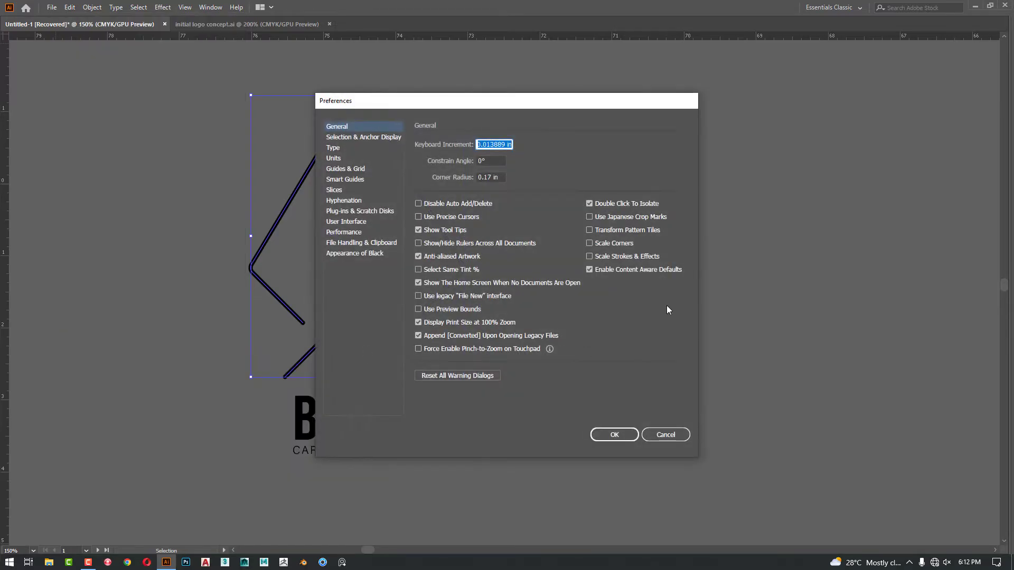
{"action": "left_click", "coordinate": [603, 242]}
{"action": "left_click", "coordinate": [627, 259]}
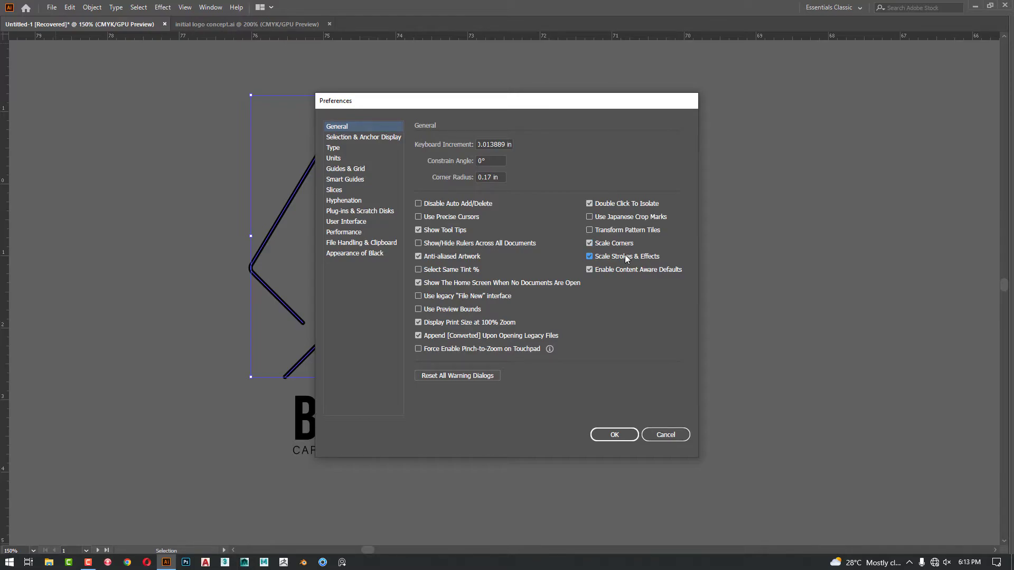
{"action": "left_click", "coordinate": [613, 435]}
Step: Try shrinking the symbol proportionally with its stroke weight scaling along, and undo the scaling
{"action": "left_click_drag", "start_coordinate": [357, 95], "coordinate": [385, 299]}
{"action": "left_click", "coordinate": [538, 314]}
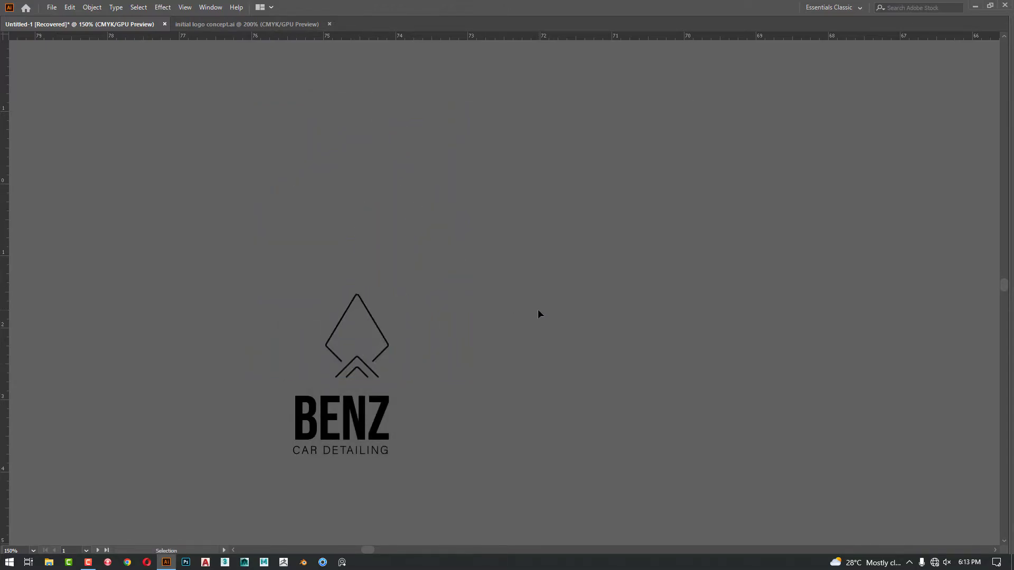
{"action": "key", "text": "ctrl+z"}
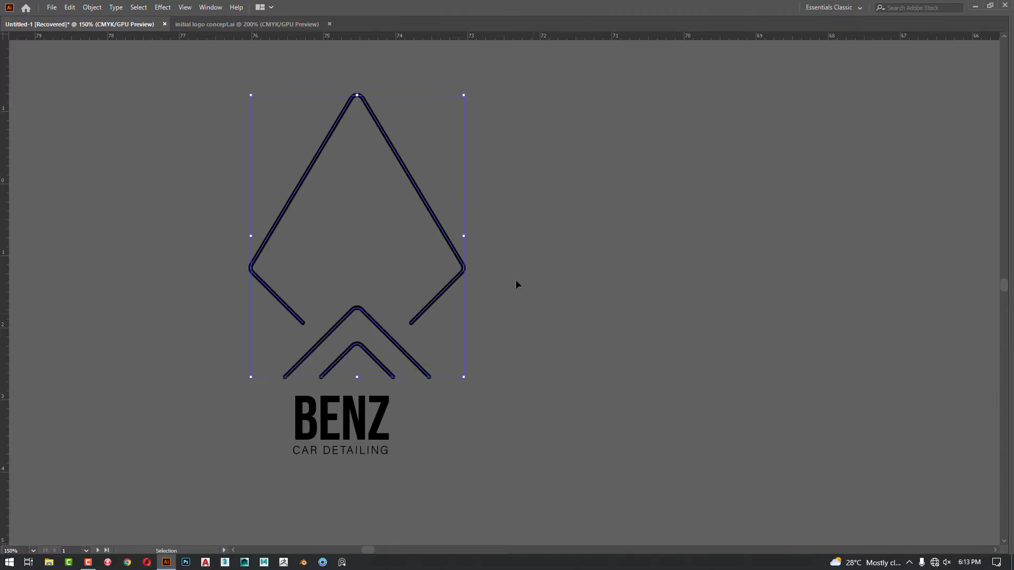
Step: Hide Layer 2 and Layer 1 so the sketch and its tracing guides are out of view
{"action": "key", "text": "Tab"}
{"action": "left_click_drag", "start_coordinate": [543, 271], "coordinate": [605, 268]}
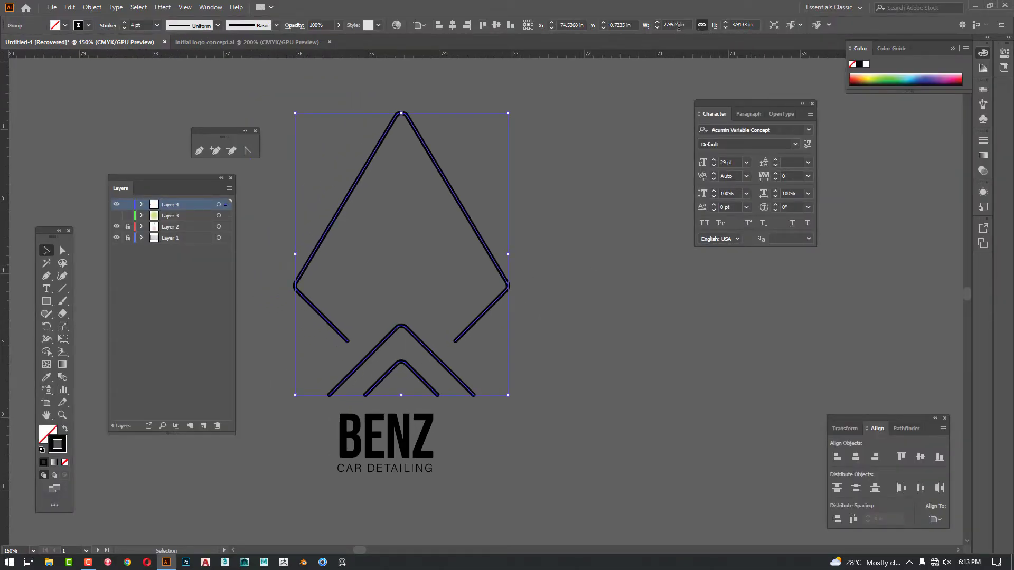
{"action": "left_click", "coordinate": [637, 201]}
{"action": "scroll", "coordinate": [637, 201], "scroll_direction": "down", "scroll_amount": 4}
{"action": "left_click_drag", "start_coordinate": [730, 374], "coordinate": [516, 372]}
{"action": "scroll", "coordinate": [515, 372], "scroll_direction": "down", "scroll_amount": 4}
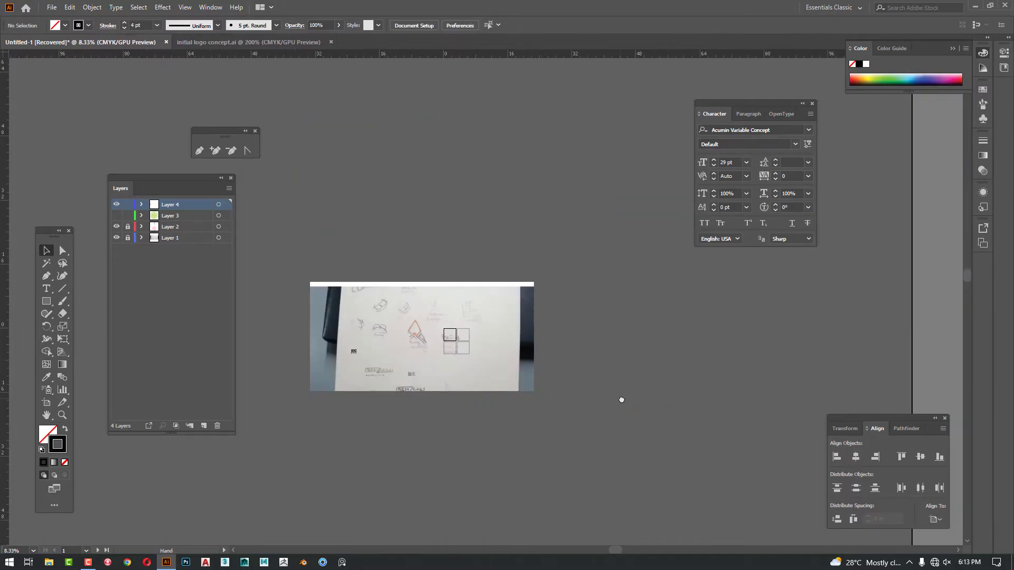
{"action": "scroll", "coordinate": [423, 354], "scroll_direction": "up", "scroll_amount": 1}
{"action": "left_click_drag", "start_coordinate": [448, 356], "coordinate": [516, 356]}
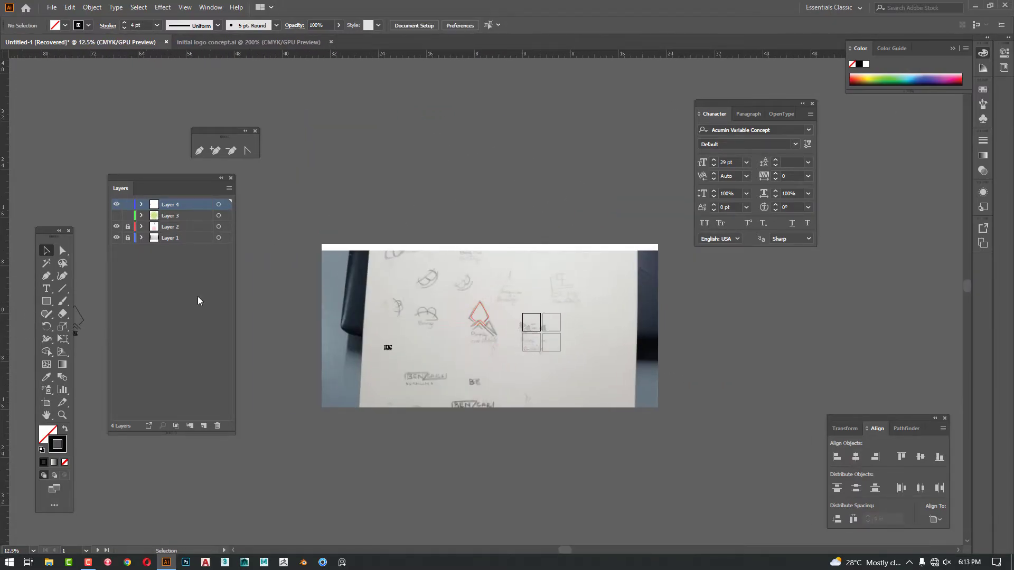
{"action": "left_click", "coordinate": [117, 227]}
{"action": "left_click", "coordinate": [116, 238]}
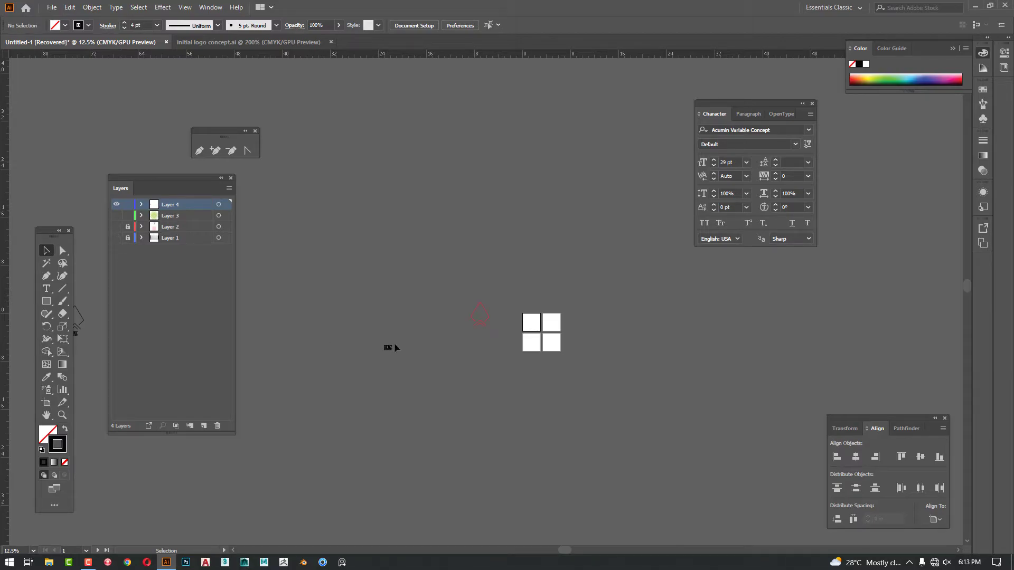
Step: Transfer the leftover red symbol and wordmark copy from Layer 4 to the unlocked Layer 1 in place, and hide that layer
{"action": "left_click_drag", "start_coordinate": [404, 271], "coordinate": [431, 261]}
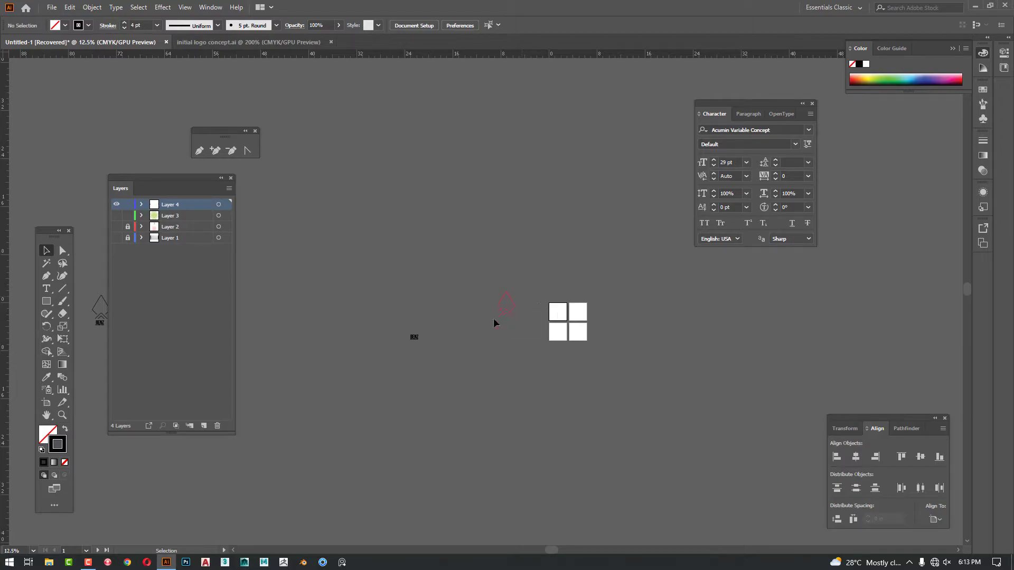
{"action": "left_click", "coordinate": [417, 337], "text": "shift"}
{"action": "key", "text": "Delete"}
{"action": "left_click", "coordinate": [113, 246]}
{"action": "left_click", "coordinate": [116, 238]}
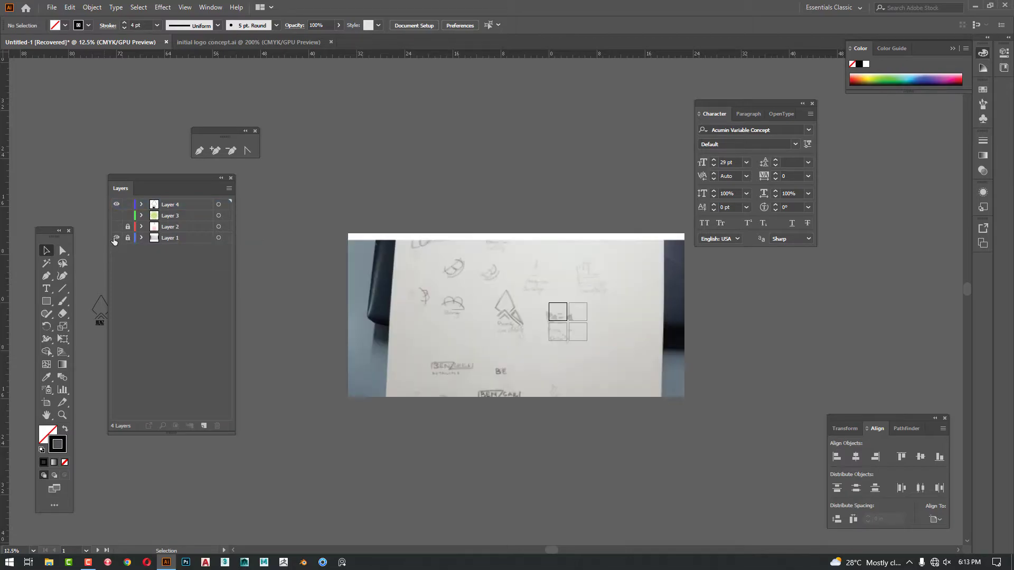
{"action": "left_click", "coordinate": [169, 240]}
{"action": "left_click", "coordinate": [127, 237]}
{"action": "key", "text": "ctrl+z"}
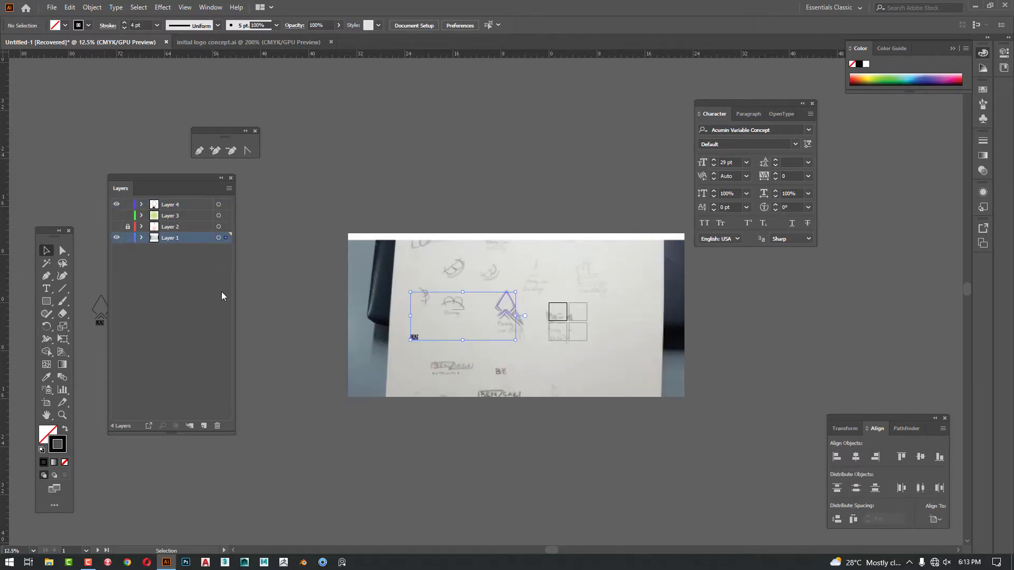
{"action": "left_click", "coordinate": [116, 238]}
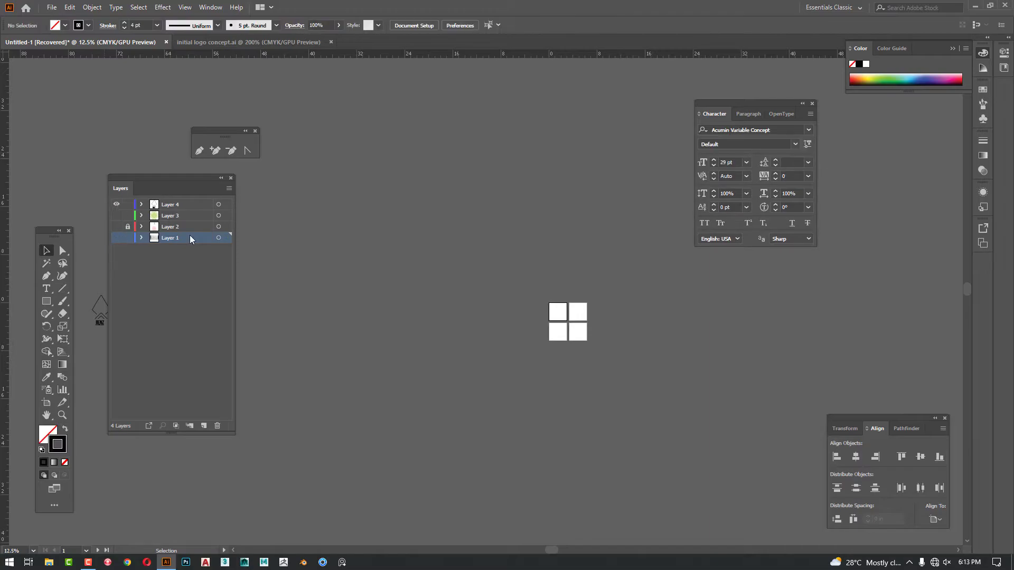
Step: Move the black symbol together with its BENZ CAR DETAILING wordmark onto the first artboard, with the wordmark inside its lower part
{"action": "left_click_drag", "start_coordinate": [334, 284], "coordinate": [501, 278]}
{"action": "left_click", "coordinate": [269, 311]}
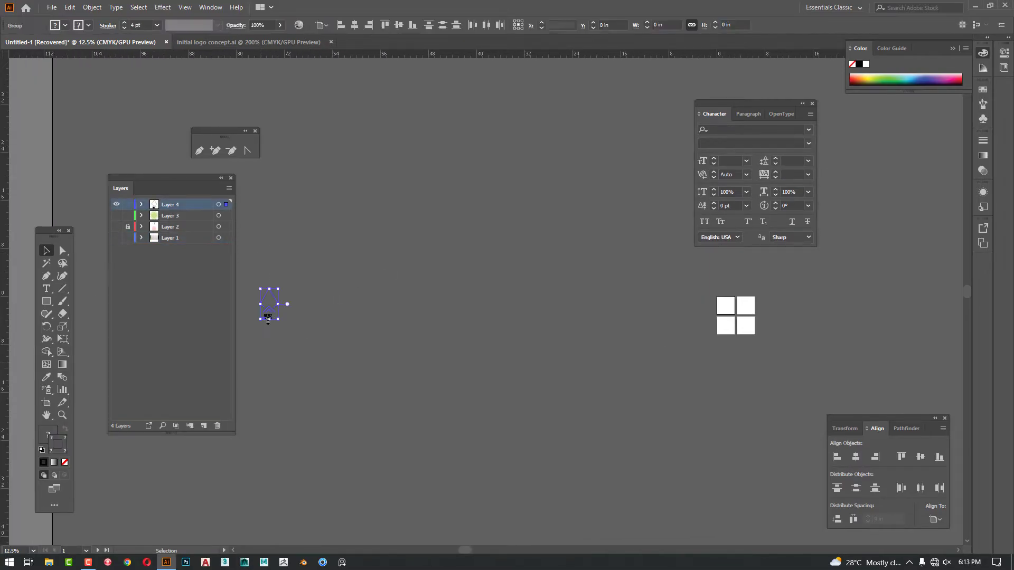
{"action": "left_click_drag", "start_coordinate": [269, 311], "coordinate": [734, 317]}
{"action": "key", "text": "ctrl+1"}
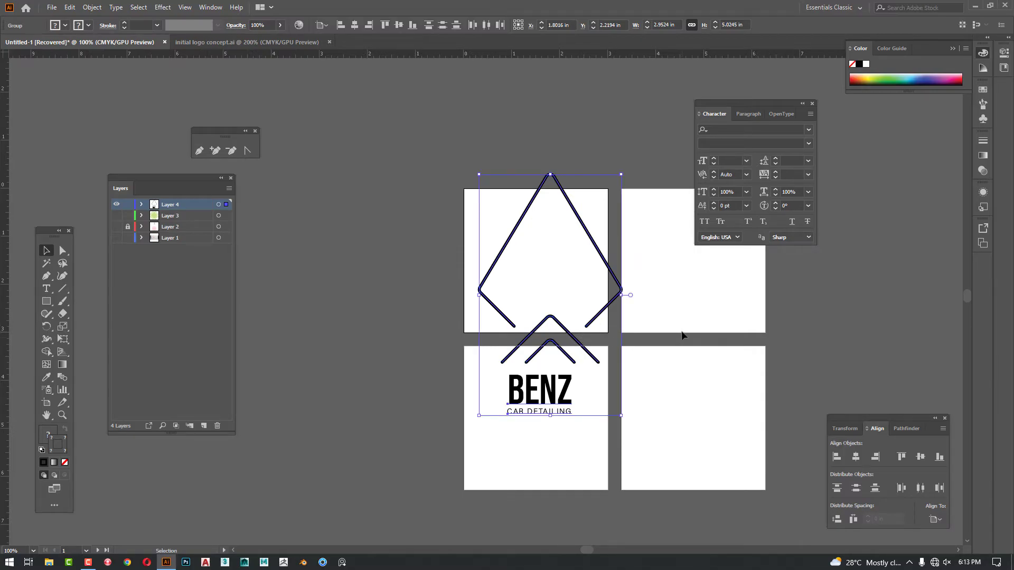
{"action": "left_click_drag", "start_coordinate": [681, 337], "coordinate": [675, 357]}
{"action": "left_click_drag", "start_coordinate": [558, 403], "coordinate": [583, 357]}
Step: Halve the symbol's width to 1.4762 in, keeping its proportions
{"action": "left_click", "coordinate": [625, 321]}
{"action": "left_click_drag", "start_coordinate": [584, 180], "coordinate": [557, 226]}
{"action": "scroll", "coordinate": [556, 224], "scroll_direction": "right", "scroll_amount": 2}
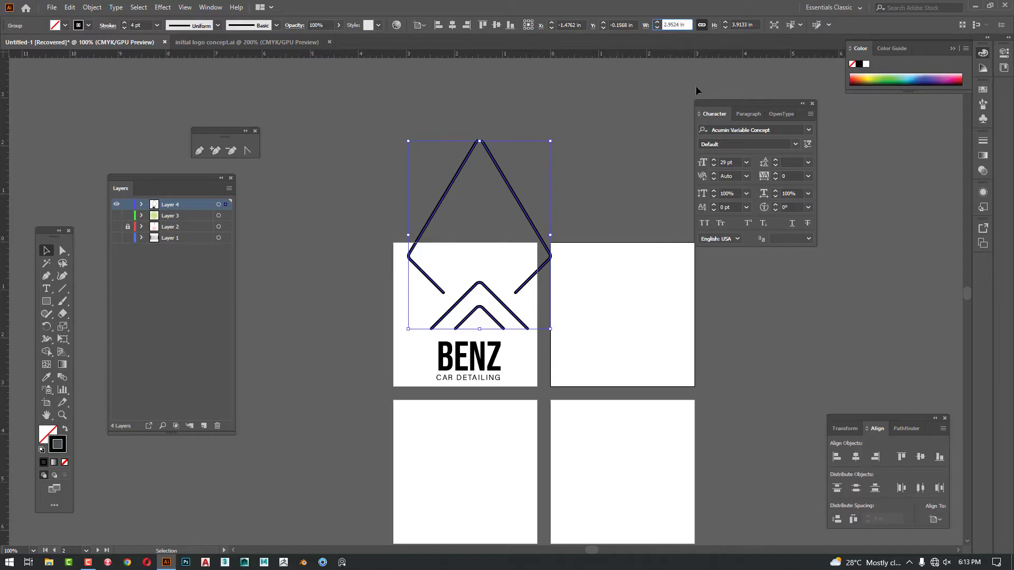
{"action": "type", "text": "/2"}
{"action": "key", "text": "Return"}
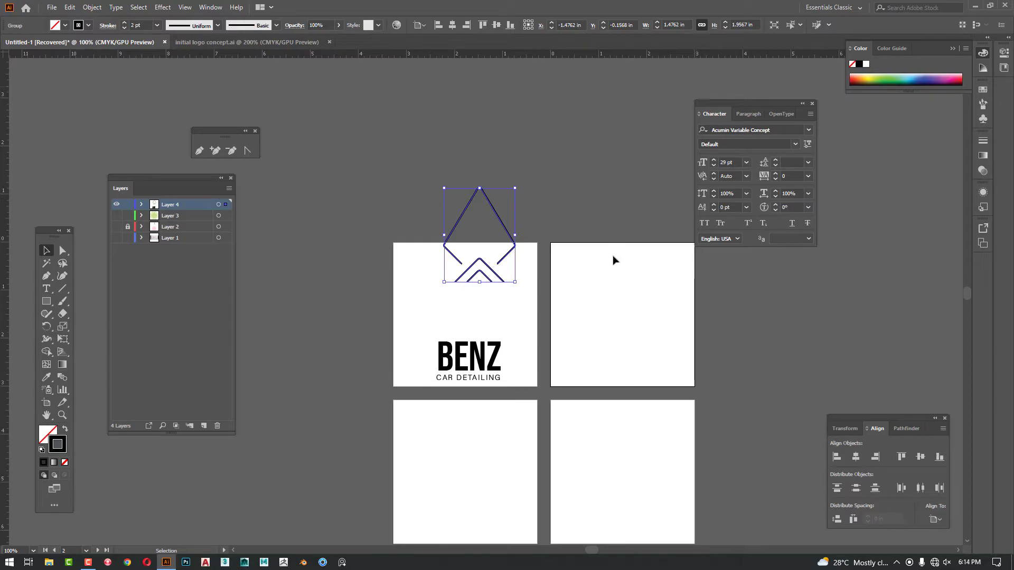
Step: Centre the symbol on the first artboard and raise it to sit just above the BENZ lettering
{"action": "key", "text": "ctrl+equal"}
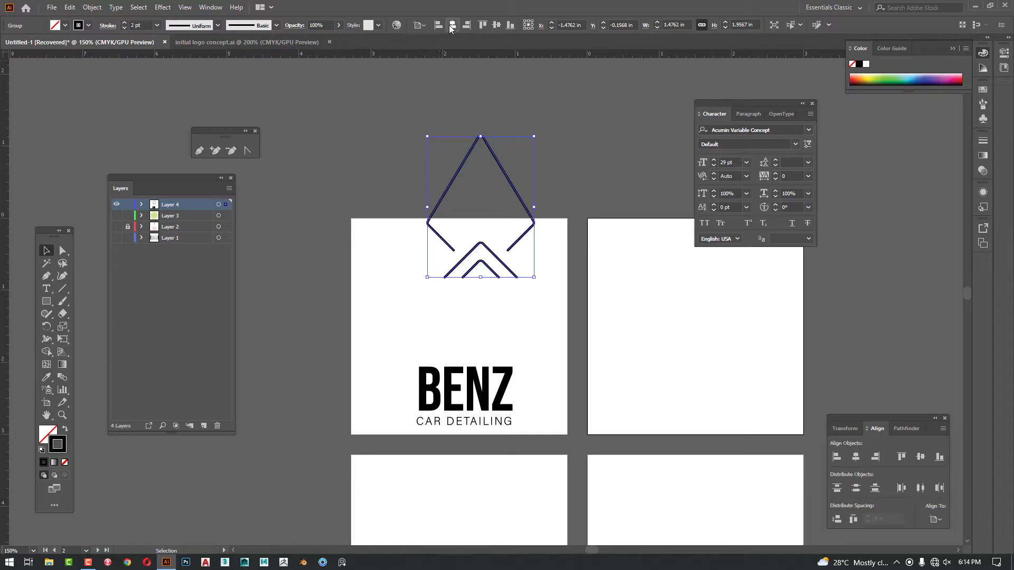
{"action": "left_click", "coordinate": [452, 25]}
{"action": "left_click", "coordinate": [497, 24]}
{"action": "left_click_drag", "start_coordinate": [741, 331], "coordinate": [502, 328]}
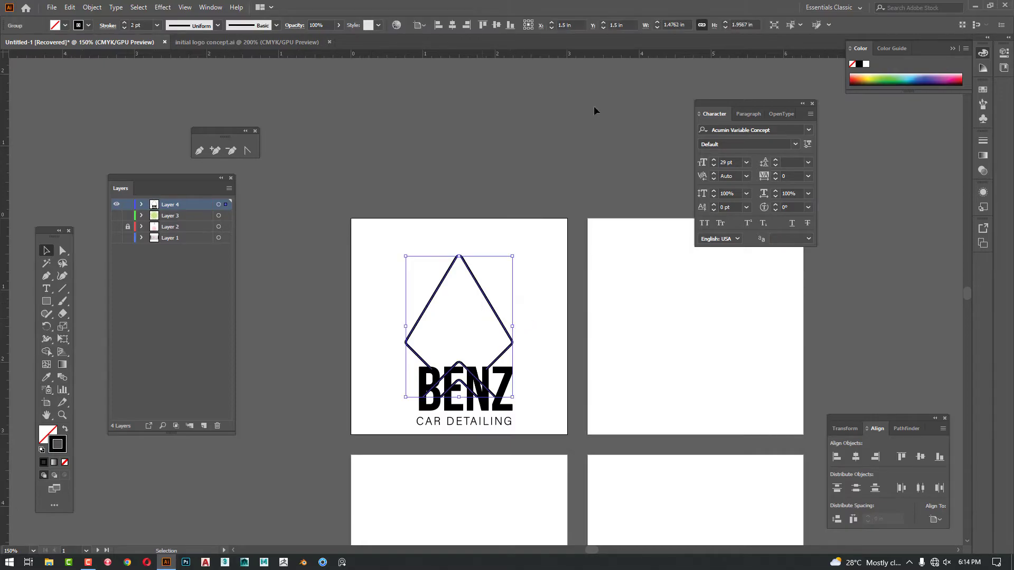
{"action": "left_click", "coordinate": [523, 294]}
{"action": "left_click_drag", "start_coordinate": [507, 322], "coordinate": [509, 285]}
{"action": "left_click", "coordinate": [529, 283]}
Step: Centre the BENZ CAR DETAILING wordmark horizontally on the first artboard, beneath the symbol
{"action": "left_click", "coordinate": [464, 390]}
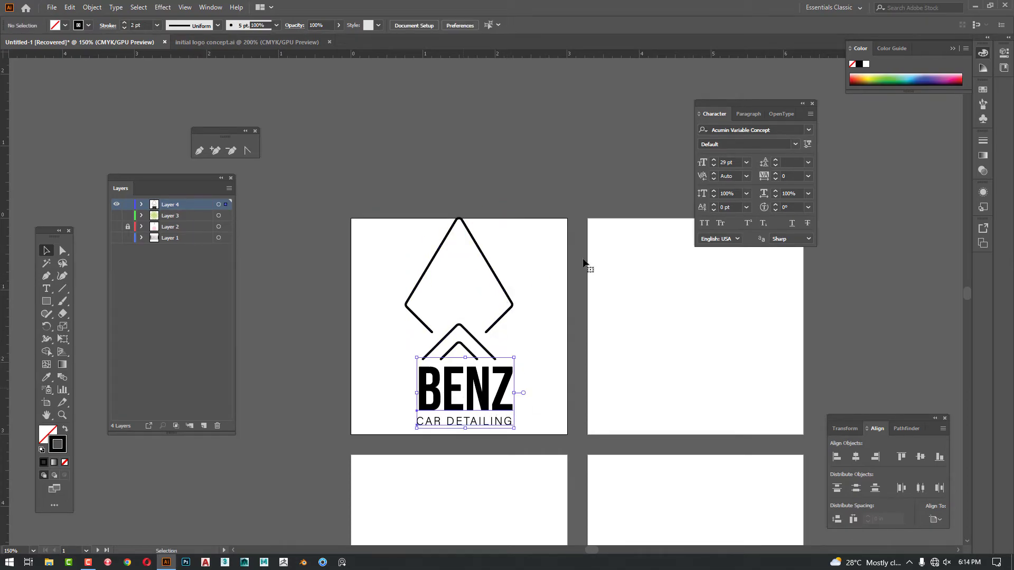
{"action": "left_click", "coordinate": [727, 25]}
{"action": "left_click", "coordinate": [594, 293]}
{"action": "left_click", "coordinate": [510, 296]}
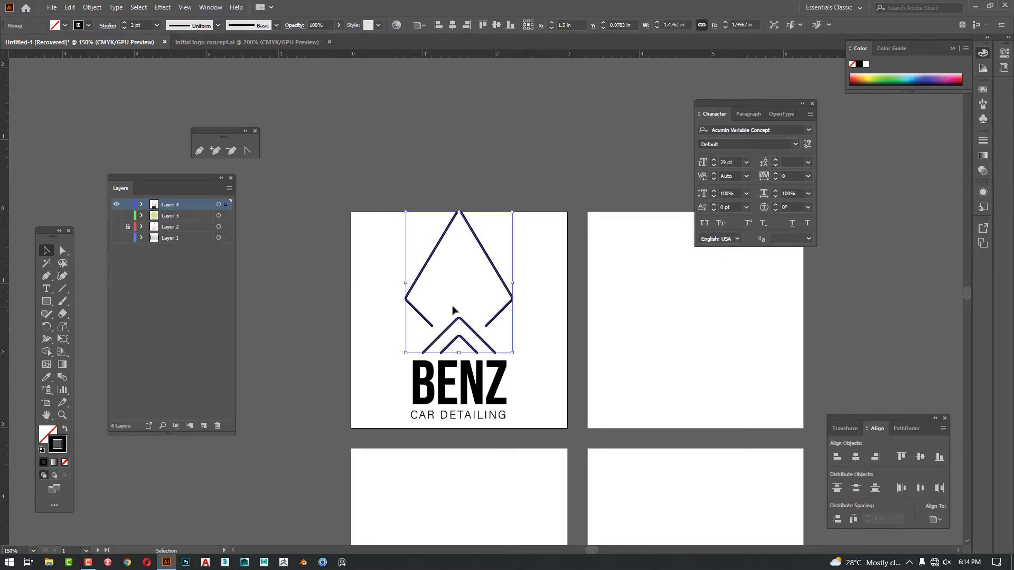
{"action": "left_click", "coordinate": [567, 313]}
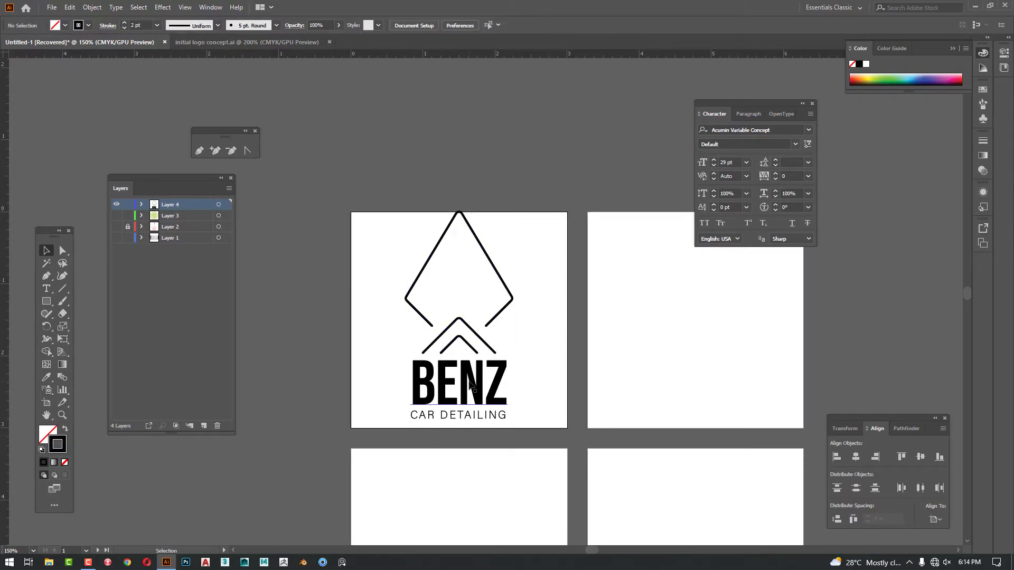
Step: Reduce the symbol's width to 0.9841 in, keeping its proportions
{"action": "left_click_drag", "start_coordinate": [536, 238], "coordinate": [429, 279]}
{"action": "left_click", "coordinate": [678, 24]}
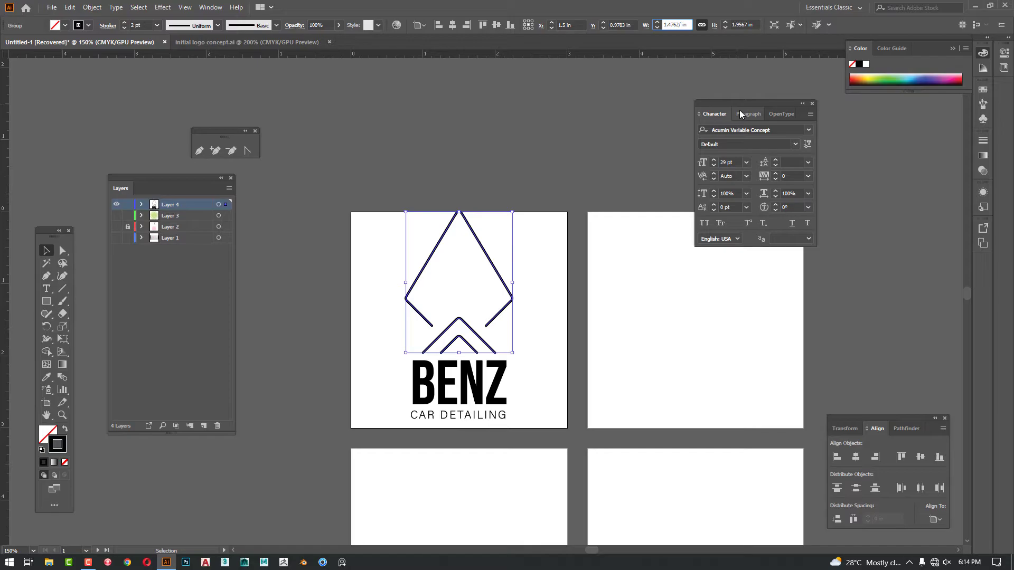
{"action": "key", "text": "Return"}
{"action": "key", "text": "Return"}
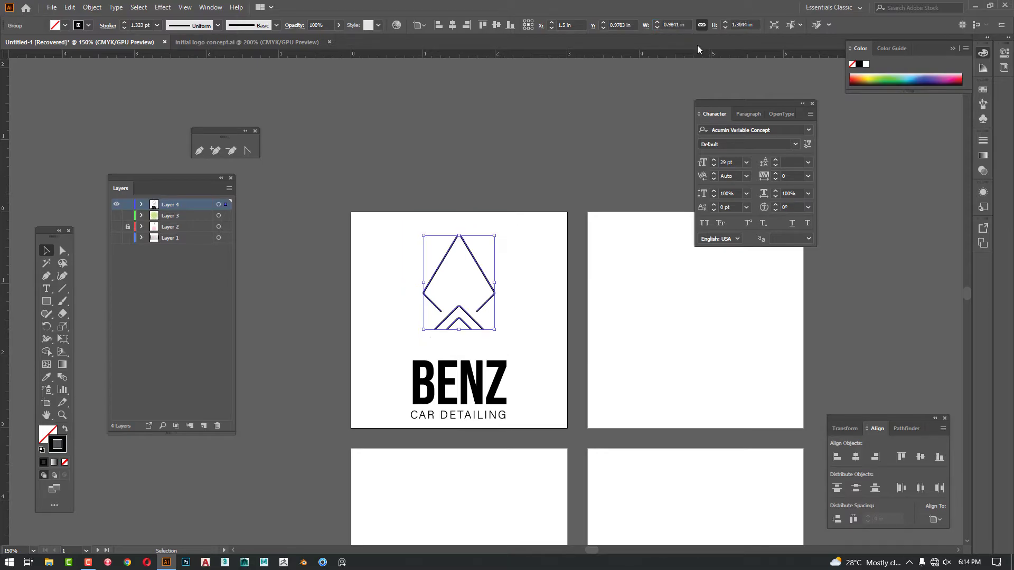
Step: Move the symbol straight down to narrow the gap between its chevrons and BENZ
{"action": "left_click", "coordinate": [559, 371]}
{"action": "left_click_drag", "start_coordinate": [531, 324], "coordinate": [530, 308]}
{"action": "left_click_drag", "start_coordinate": [522, 250], "coordinate": [466, 317]}
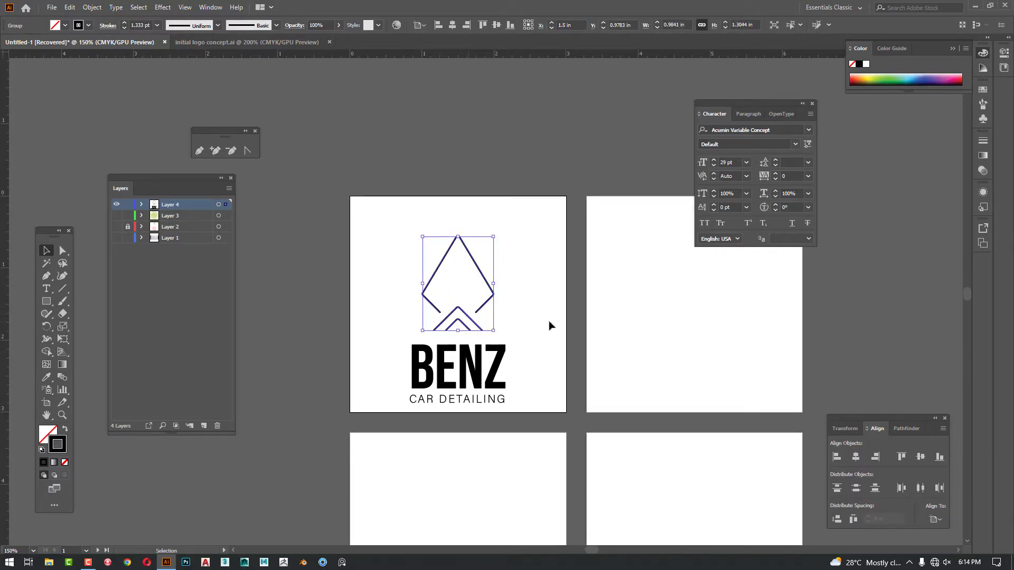
{"action": "left_click", "coordinate": [549, 326]}
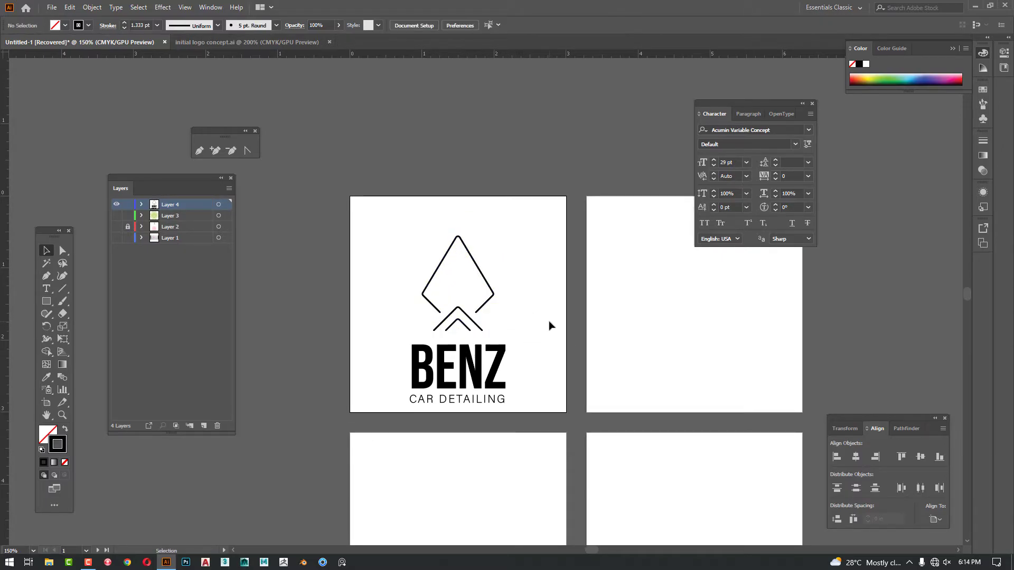
{"action": "left_click_drag", "start_coordinate": [549, 326], "coordinate": [547, 312]}
Step: Set the symbol's stroke weight to 3 pt
{"action": "left_click", "coordinate": [491, 285]}
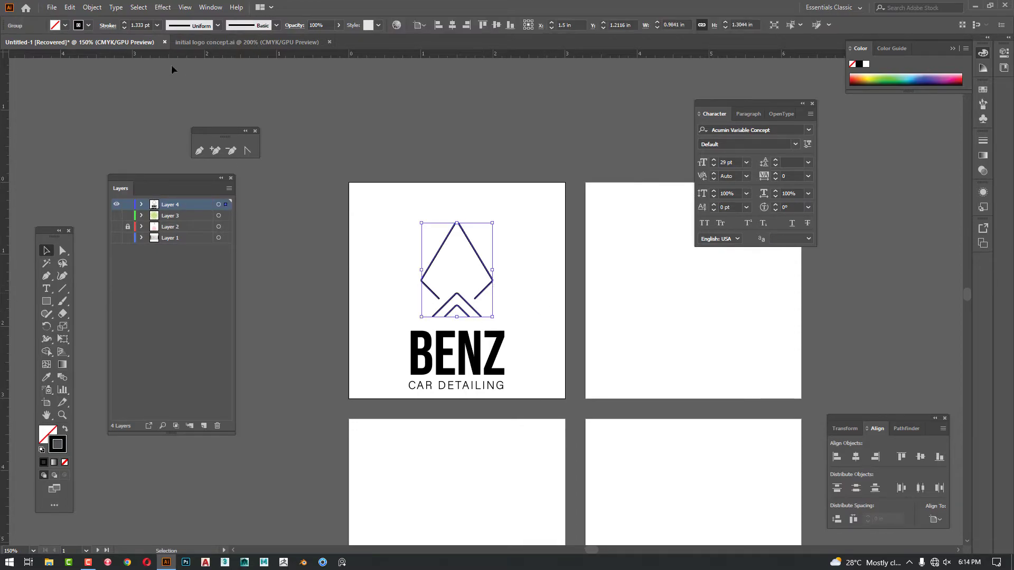
{"action": "left_click", "coordinate": [141, 25]}
{"action": "key", "text": "Up"}
{"action": "key", "text": "Up"}
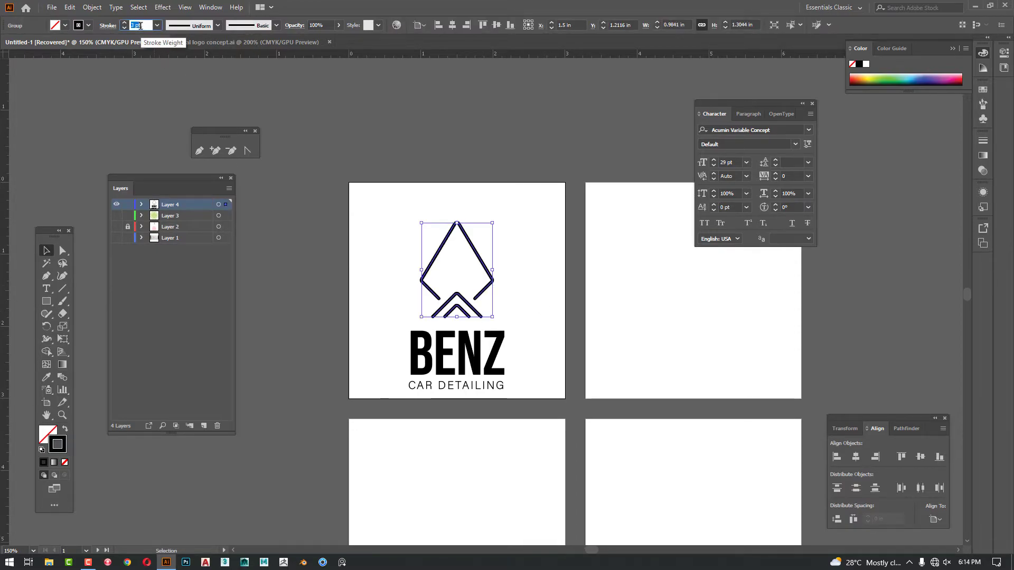
{"action": "key", "text": "Return"}
{"action": "left_click", "coordinate": [199, 107]}
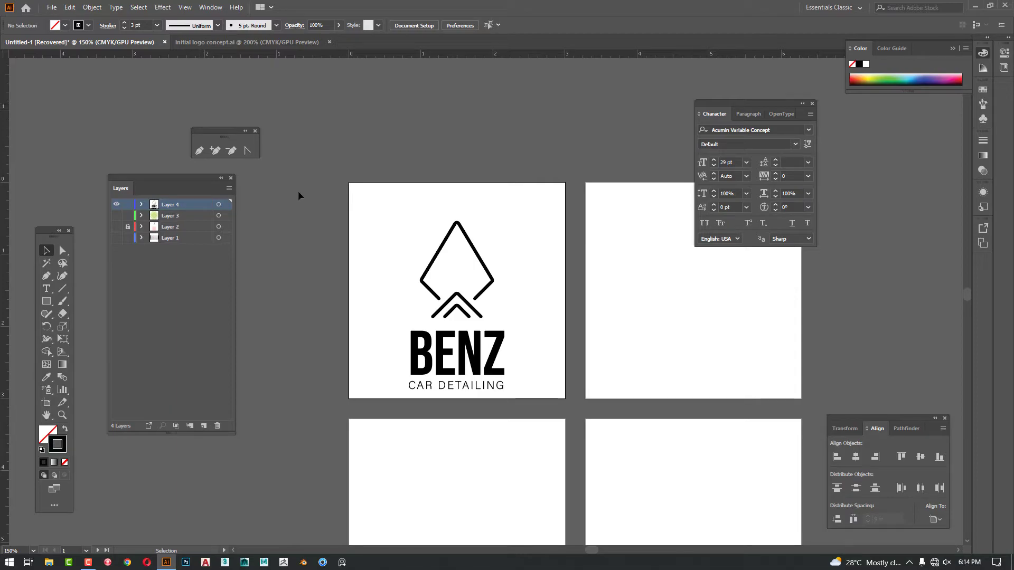
Step: Group the symbol with the wordmark and centre the whole logo vertically on the first artboard
{"action": "scroll", "coordinate": [593, 269], "scroll_direction": "right", "scroll_amount": 2}
{"action": "scroll", "coordinate": [593, 270], "scroll_direction": "down", "scroll_amount": 1}
{"action": "left_click", "coordinate": [423, 280]}
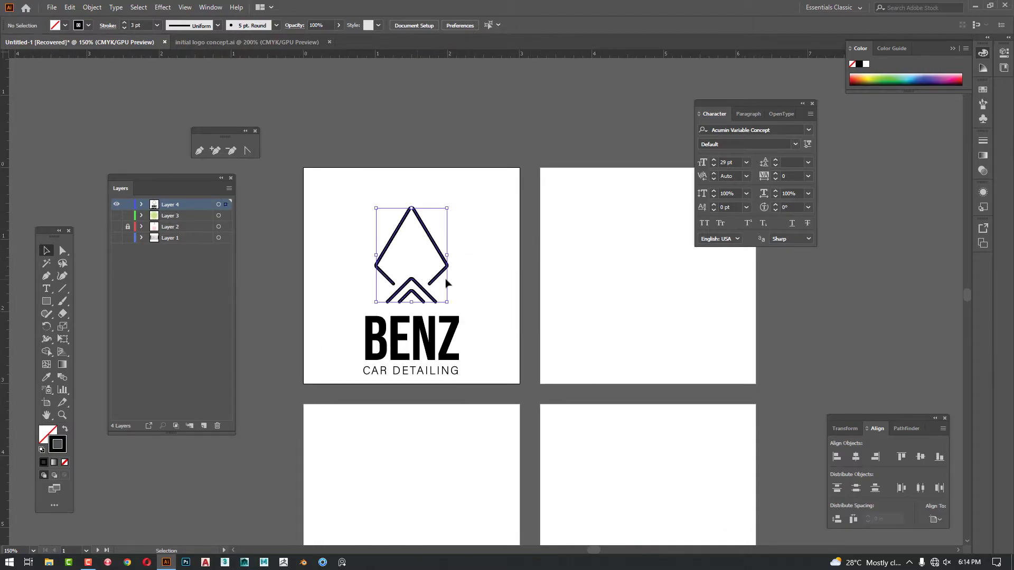
{"action": "left_click", "coordinate": [421, 349], "text": "shift"}
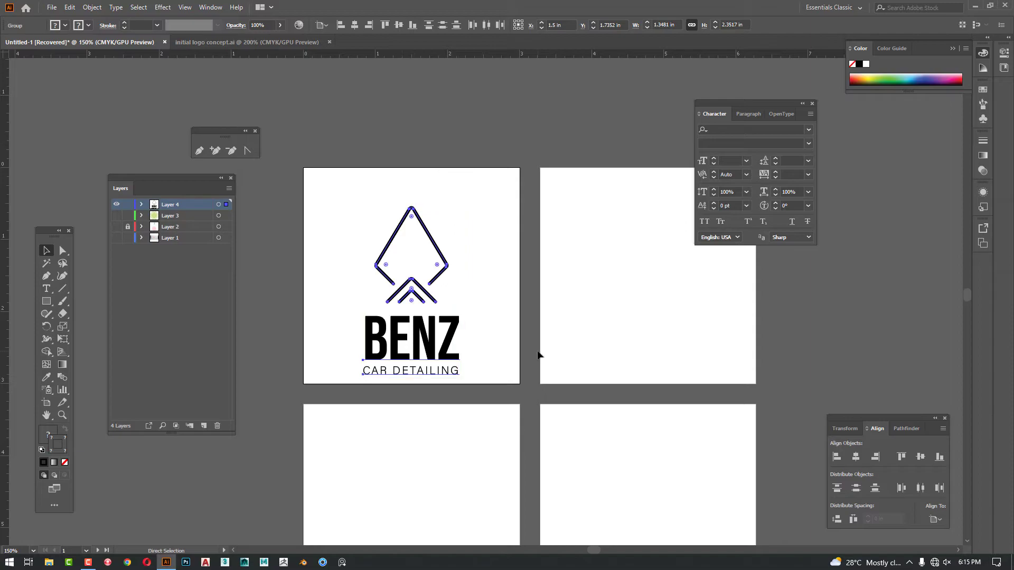
{"action": "left_click", "coordinate": [399, 24]}
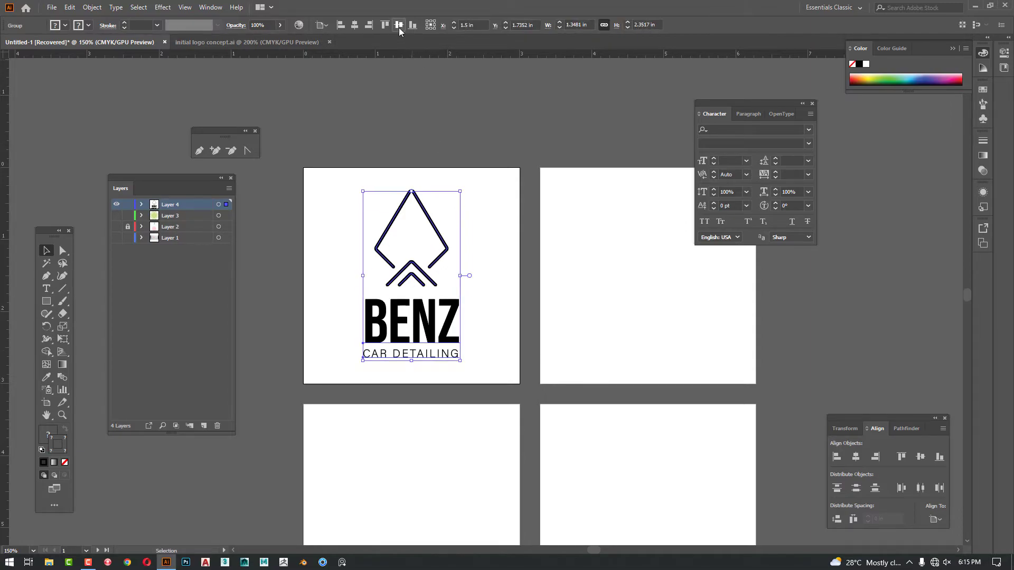
Step: Try enlarging the diamond and chevron symbol above the BENZ wordmark and undo the change
{"action": "left_click", "coordinate": [522, 230]}
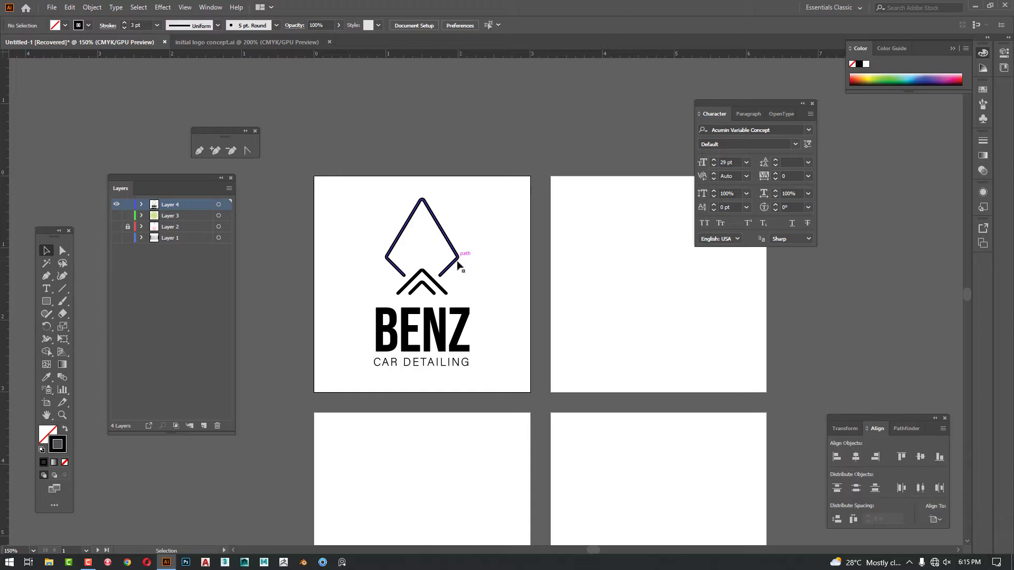
{"action": "left_click_drag", "start_coordinate": [458, 266], "coordinate": [472, 238]}
{"action": "key", "text": "ctrl+z"}
{"action": "right_click", "coordinate": [454, 275]}
{"action": "left_click", "coordinate": [502, 363]}
{"action": "left_click", "coordinate": [522, 349]}
{"action": "left_click", "coordinate": [519, 325]}
{"action": "left_click", "coordinate": [511, 248]}
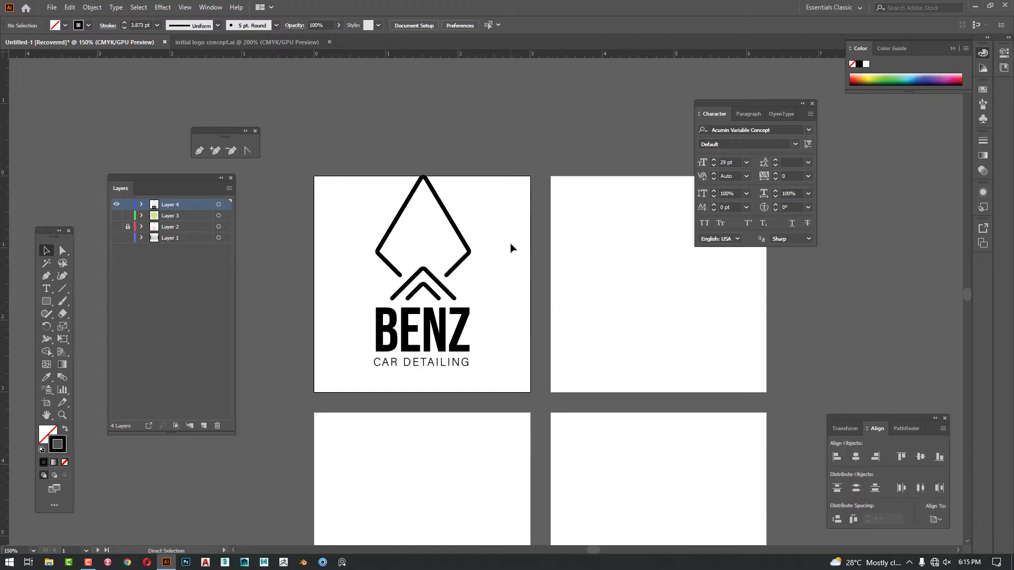
{"action": "key", "text": "ctrl+z"}
{"action": "key", "text": "ctrl+z"}
{"action": "key", "text": "ctrl+z"}
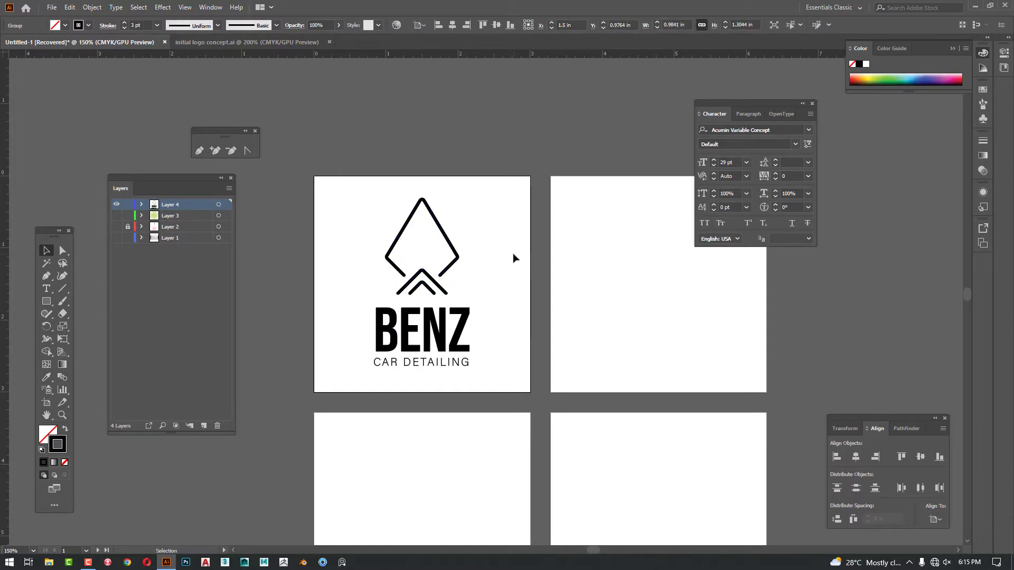
{"action": "left_click", "coordinate": [514, 256]}
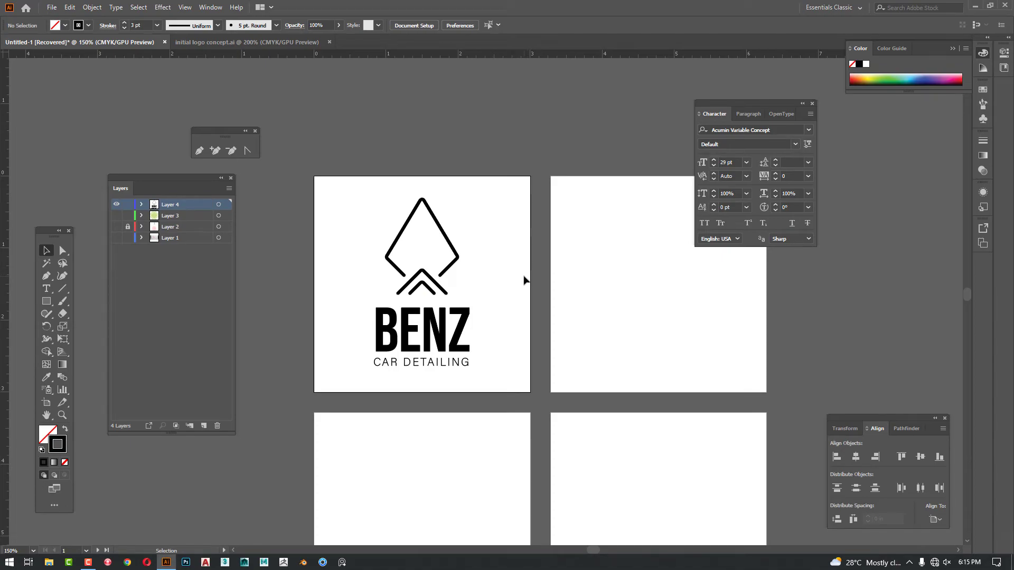
Step: Place a copy of the whole BENZ logo on the second artboard
{"action": "left_click_drag", "start_coordinate": [544, 294], "coordinate": [434, 281]}
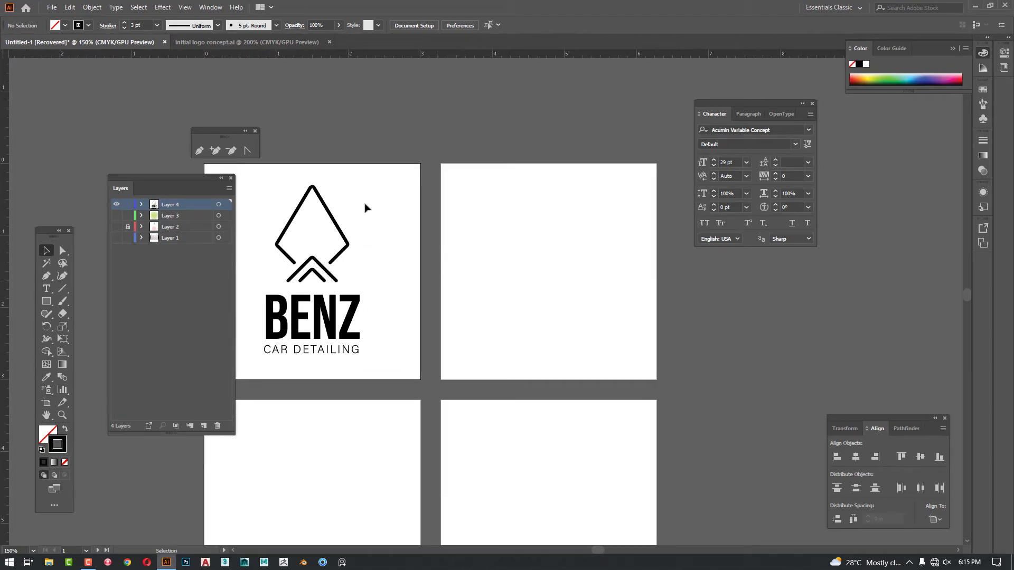
{"action": "left_click", "coordinate": [346, 248]}
{"action": "mouse_move", "coordinate": [396, 225]}
{"action": "left_mouse_down"}
{"action": "mouse_move", "coordinate": [321, 327]}
{"action": "mouse_move", "coordinate": [323, 351]}
{"action": "left_mouse_up"}
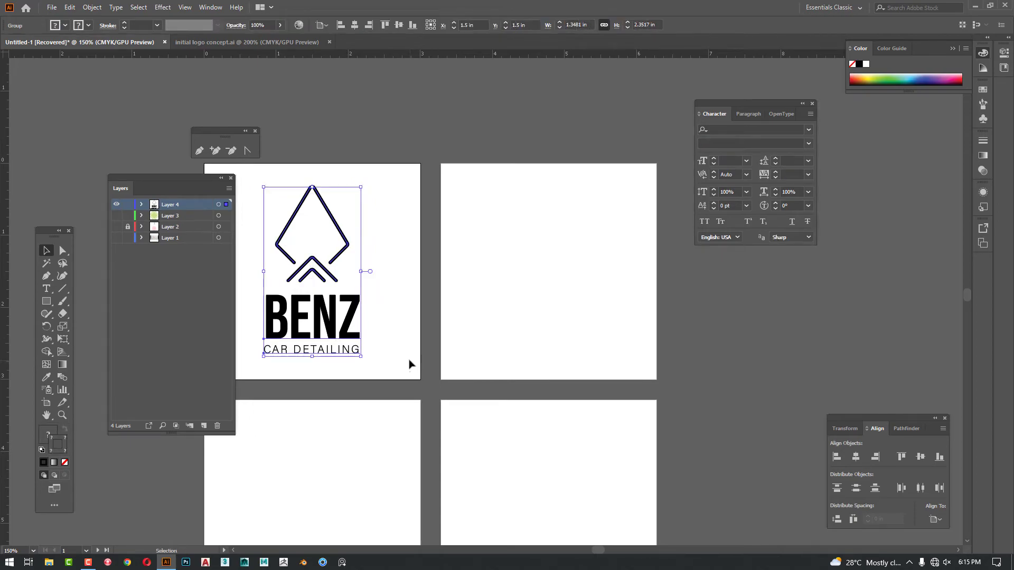
{"action": "left_click_drag", "start_coordinate": [330, 314], "coordinate": [584, 310]}
{"action": "scroll", "coordinate": [586, 314], "scroll_direction": "right", "scroll_amount": 3}
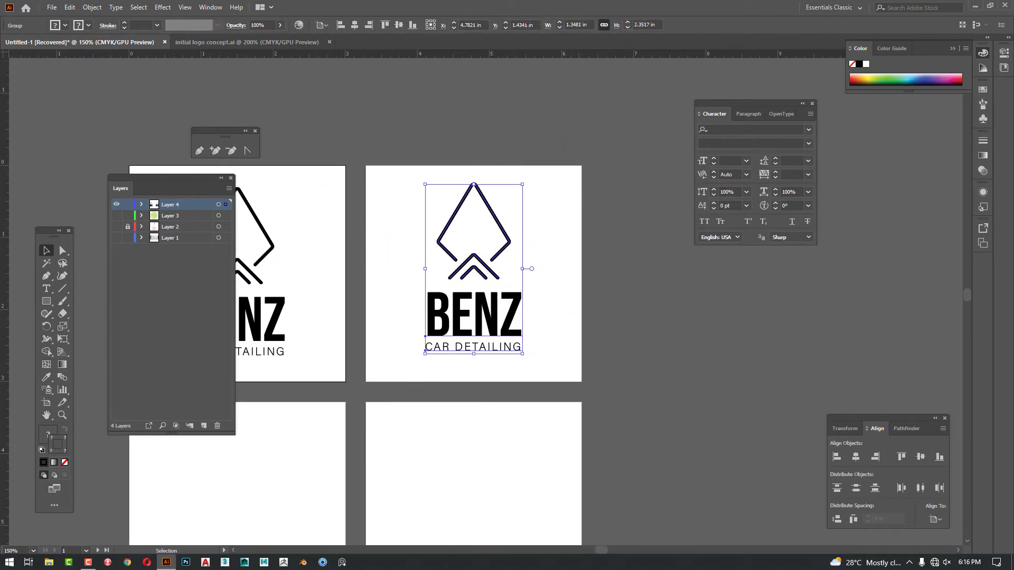
Step: Halve the copied logo's width to 0.674 in, keeping its proportions
{"action": "left_click", "coordinate": [583, 25]}
{"action": "type", "text": "/2"}
{"action": "key", "text": "Return"}
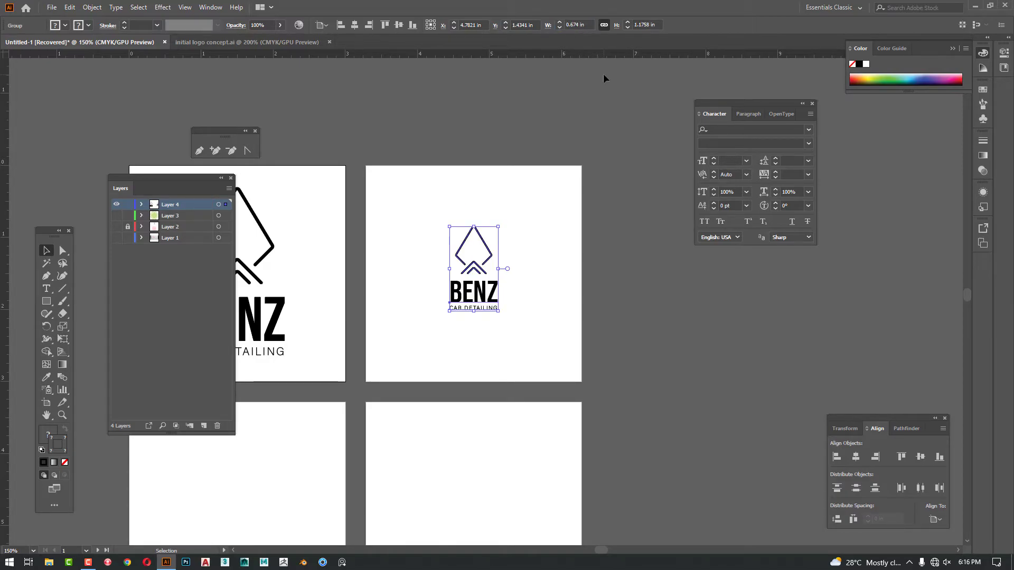
Step: Ungroup the copied logo and move the BENZ wordmark with its tagline beside the symbol
{"action": "scroll", "coordinate": [500, 236], "scroll_direction": "up", "scroll_amount": 2}
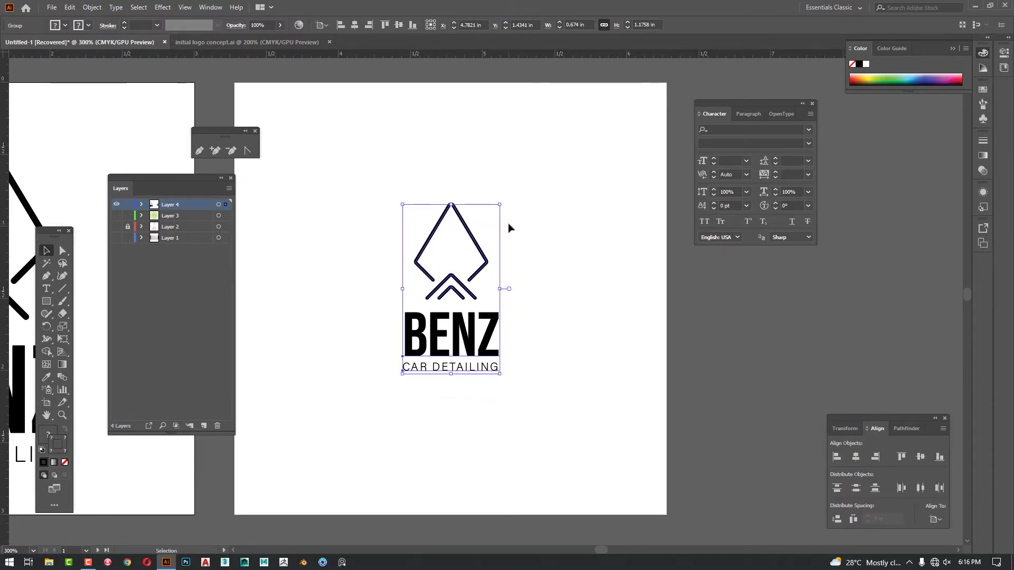
{"action": "right_click", "coordinate": [574, 195]}
{"action": "left_click", "coordinate": [616, 282]}
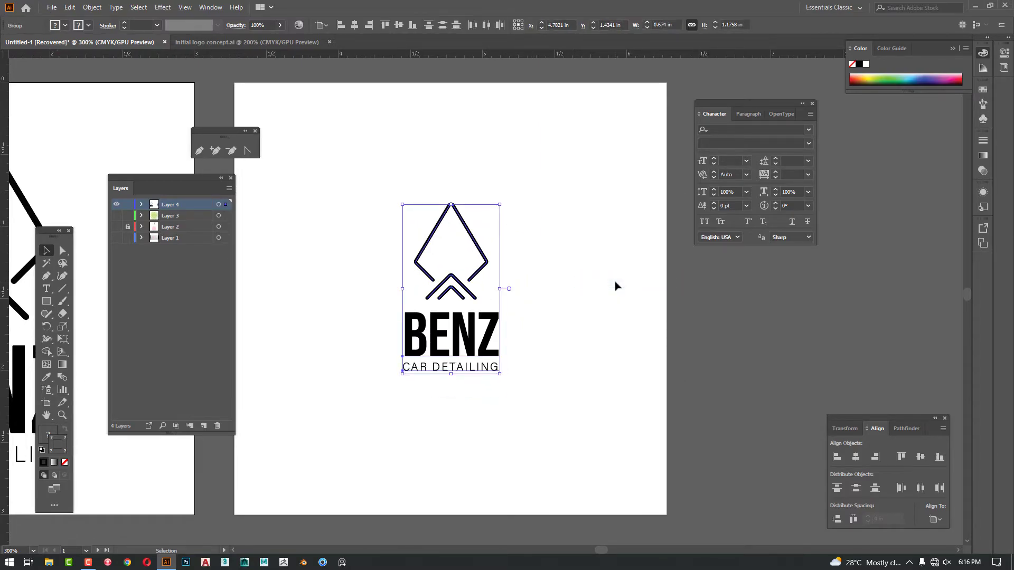
{"action": "left_click", "coordinate": [613, 272]}
{"action": "left_click_drag", "start_coordinate": [463, 333], "coordinate": [569, 257]}
{"action": "left_click", "coordinate": [471, 319]}
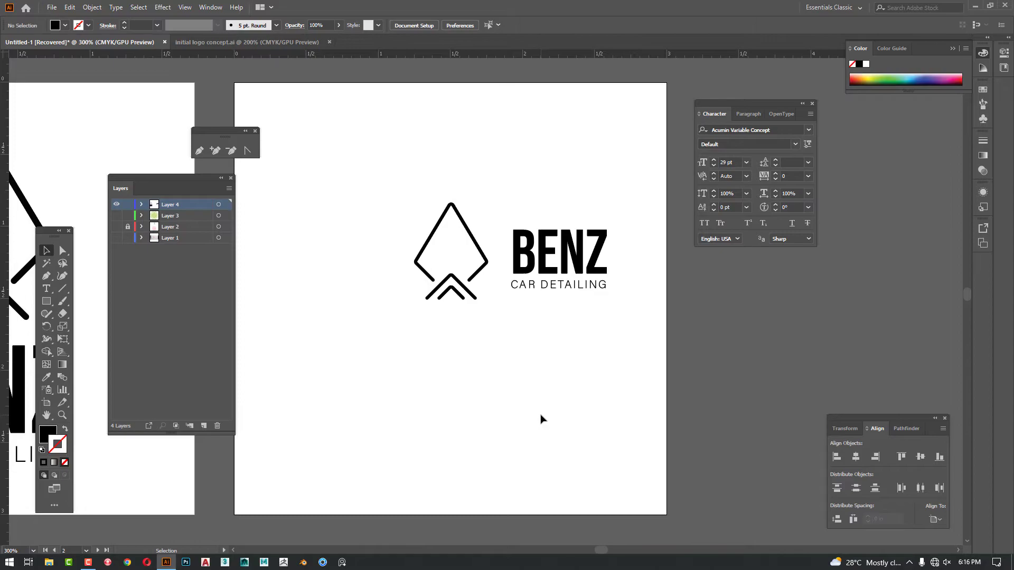
Step: Try dividing the copied symbol's width by 1.5, keeping its proportions, and undo the reduction
{"action": "left_click_drag", "start_coordinate": [487, 414], "coordinate": [416, 205]}
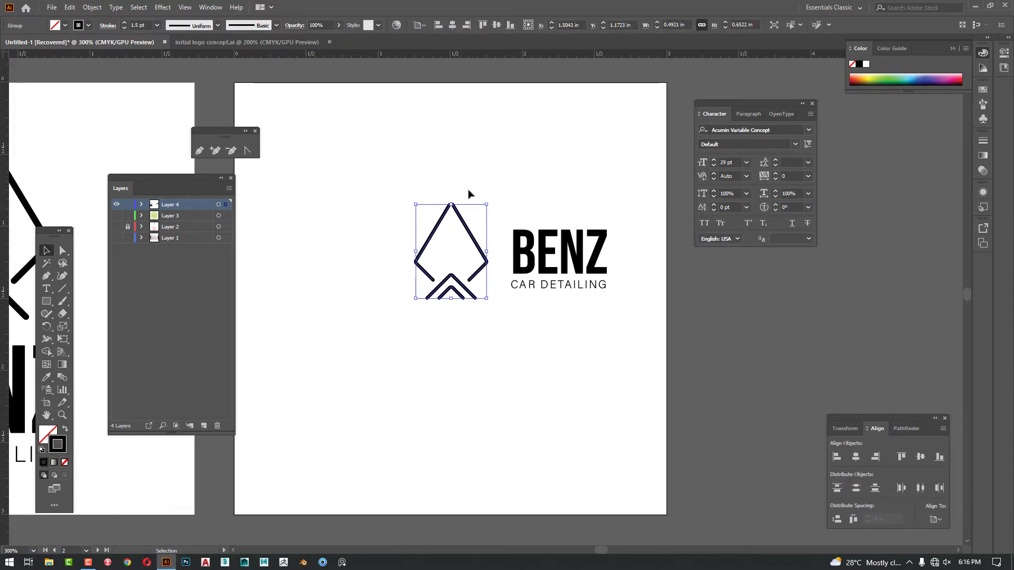
{"action": "left_click", "coordinate": [682, 24]}
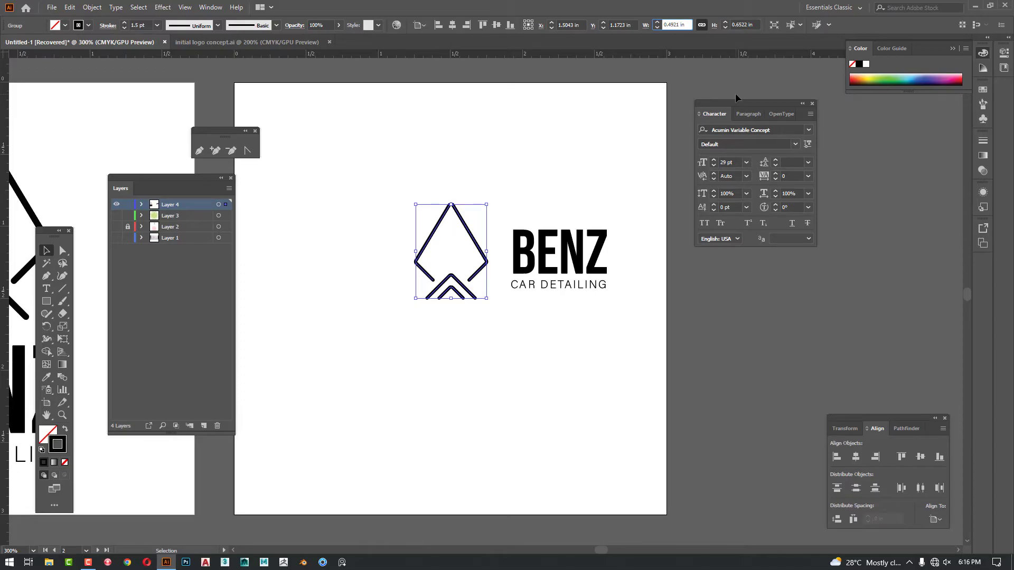
{"action": "type", "text": "/1.5"}
{"action": "key", "text": "Return"}
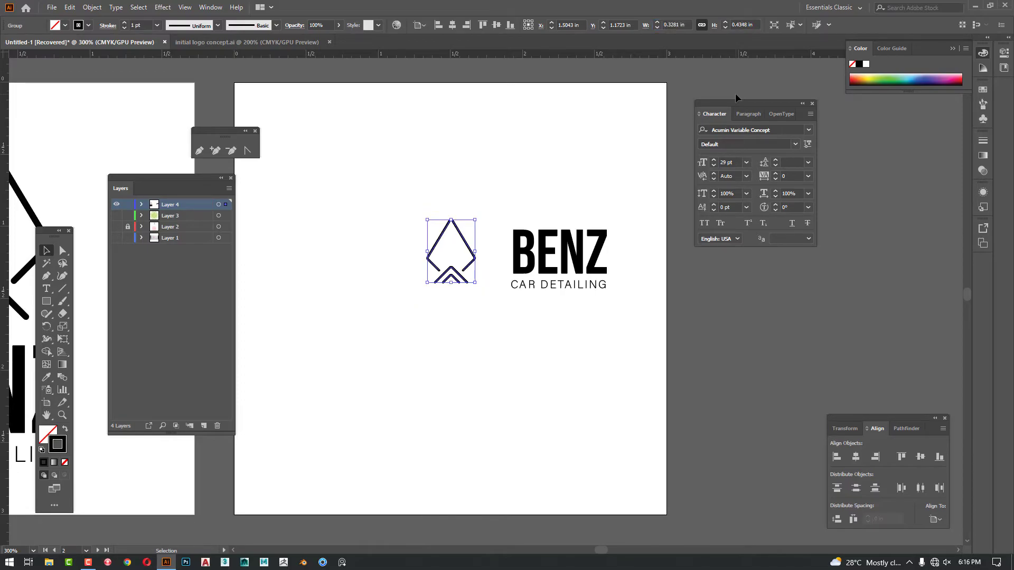
{"action": "left_click", "coordinate": [540, 340]}
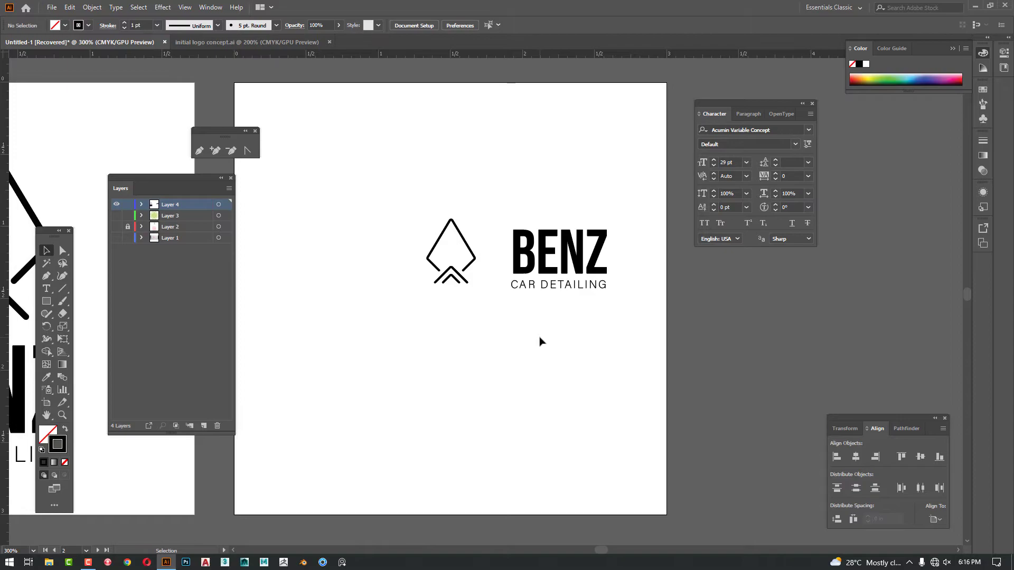
{"action": "key", "text": "ctrl+z"}
{"action": "key", "text": "ctrl+z"}
{"action": "key", "text": "ctrl+z"}
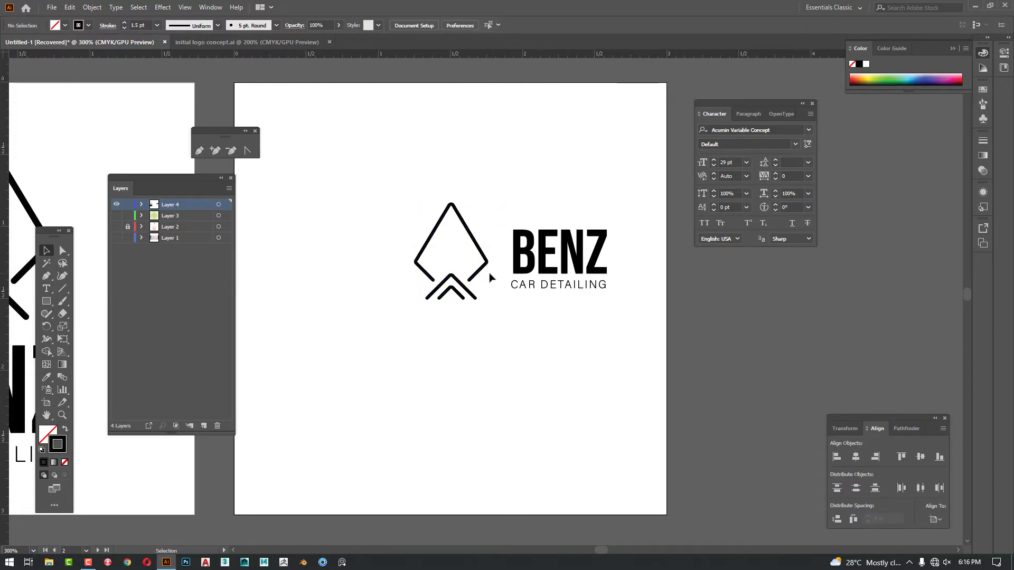
Step: Shift the symbol and the wordmark to the left on the second artboard, keeping a gap between them
{"action": "left_click_drag", "start_coordinate": [483, 272], "coordinate": [391, 272]}
{"action": "left_click_drag", "start_coordinate": [567, 271], "coordinate": [490, 271]}
{"action": "left_click", "coordinate": [507, 324]}
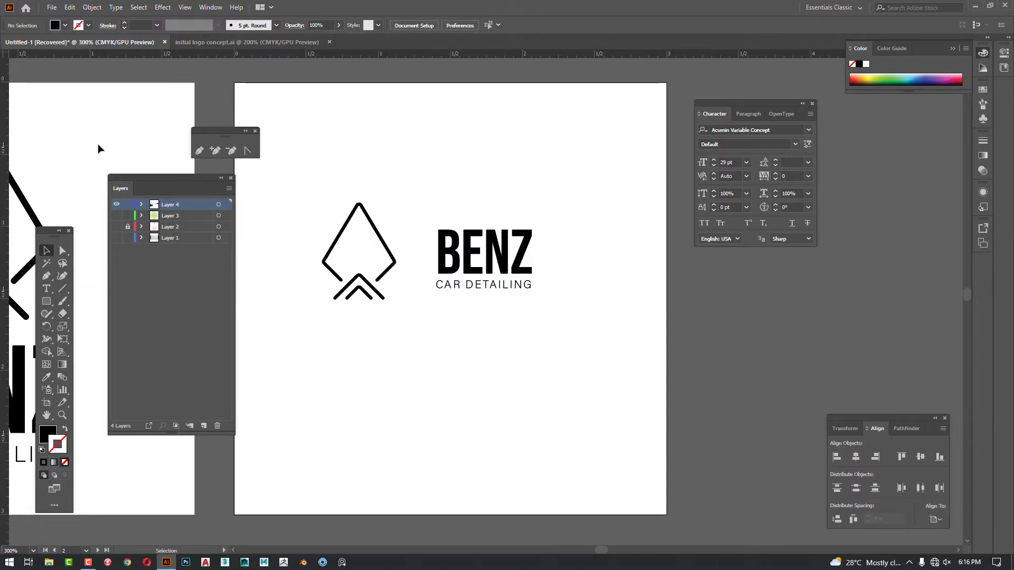
Step: Draw a vertical divider about 0.53 in long between symbol and wordmark, copy the symbol's stroke to it and nudge it right
{"action": "left_click", "coordinate": [63, 288]}
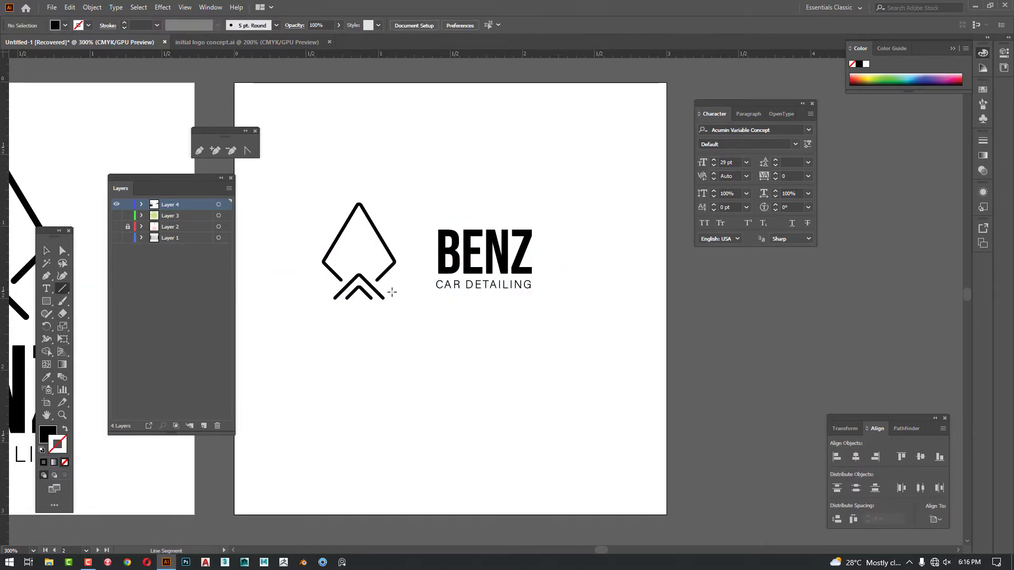
{"action": "left_click_drag", "start_coordinate": [410, 217], "coordinate": [413, 294]}
{"action": "key", "text": "i"}
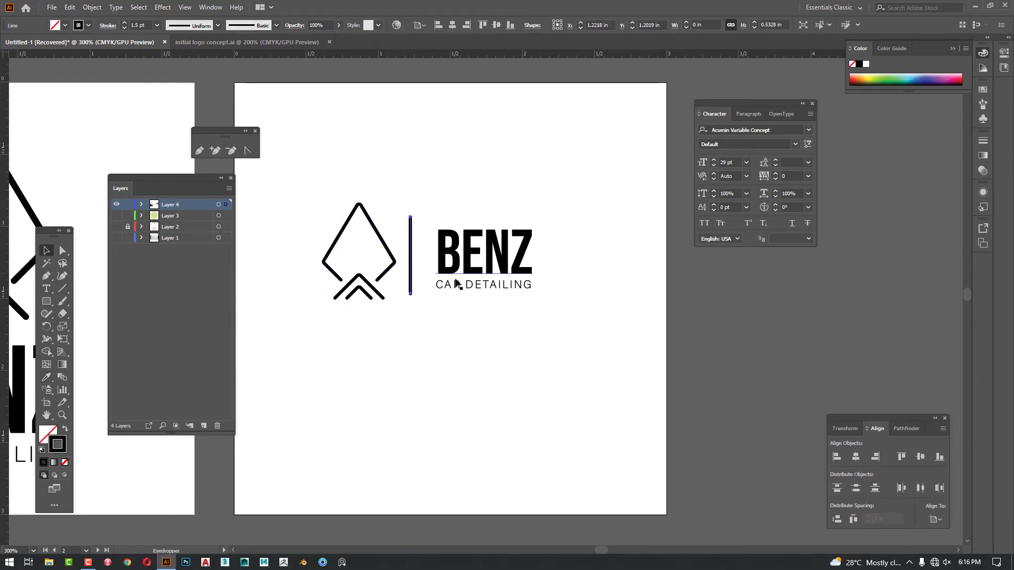
{"action": "key", "text": "v"}
{"action": "left_click_drag", "start_coordinate": [411, 294], "coordinate": [415, 292]}
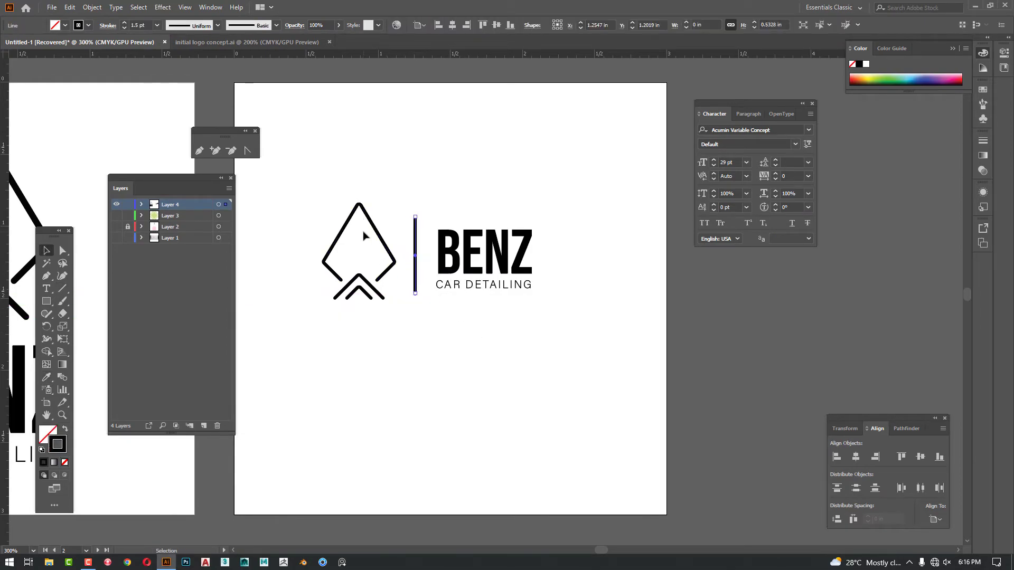
Step: Set the divider line's stroke weight to 1 pt
{"action": "left_click", "coordinate": [158, 25]}
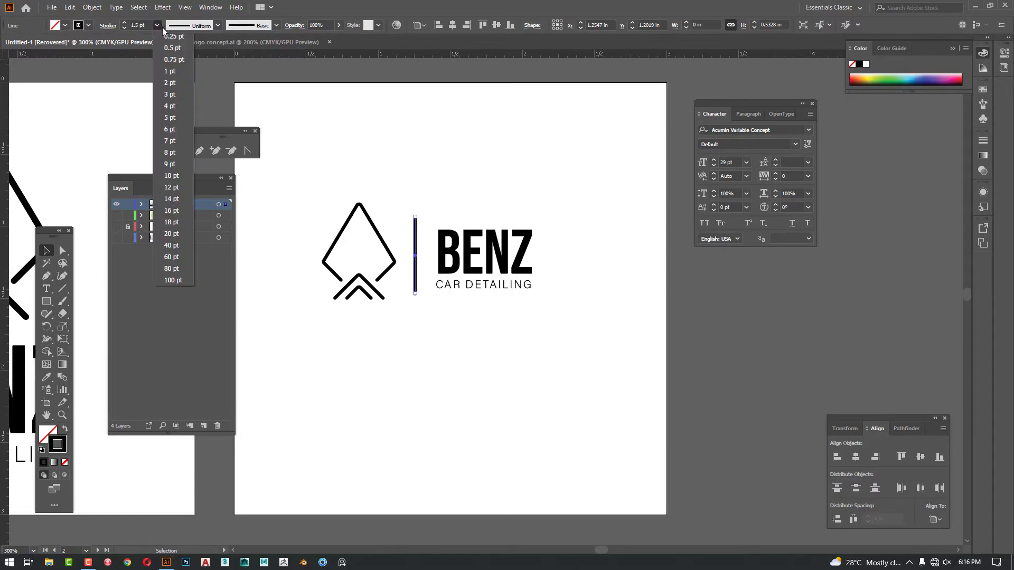
{"action": "left_click", "coordinate": [176, 71]}
{"action": "left_click", "coordinate": [388, 153]}
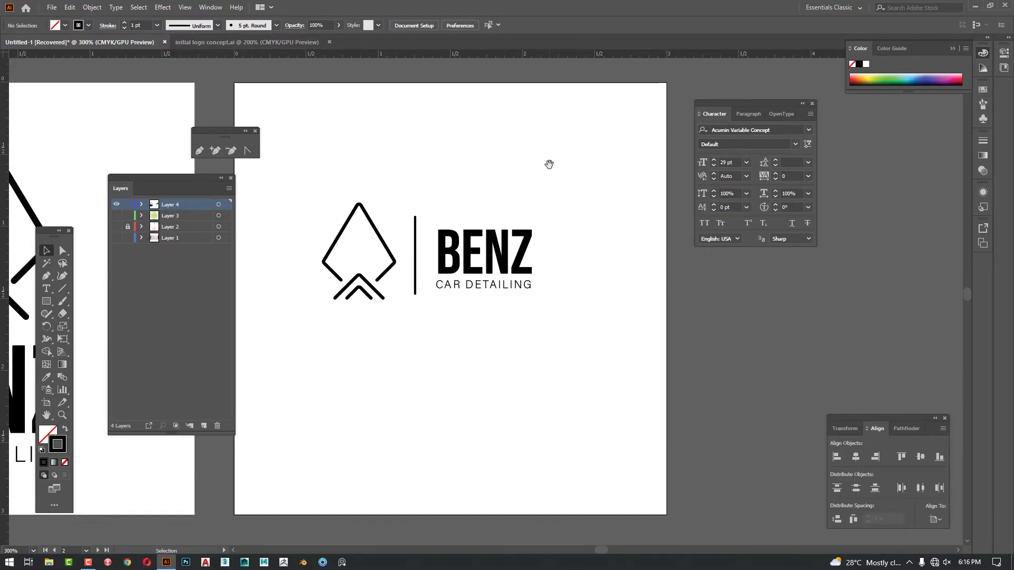
Step: Group the symbol, divider and wordmark and centre the horizontal logo both ways on the second artboard
{"action": "left_click_drag", "start_coordinate": [550, 168], "coordinate": [559, 168]}
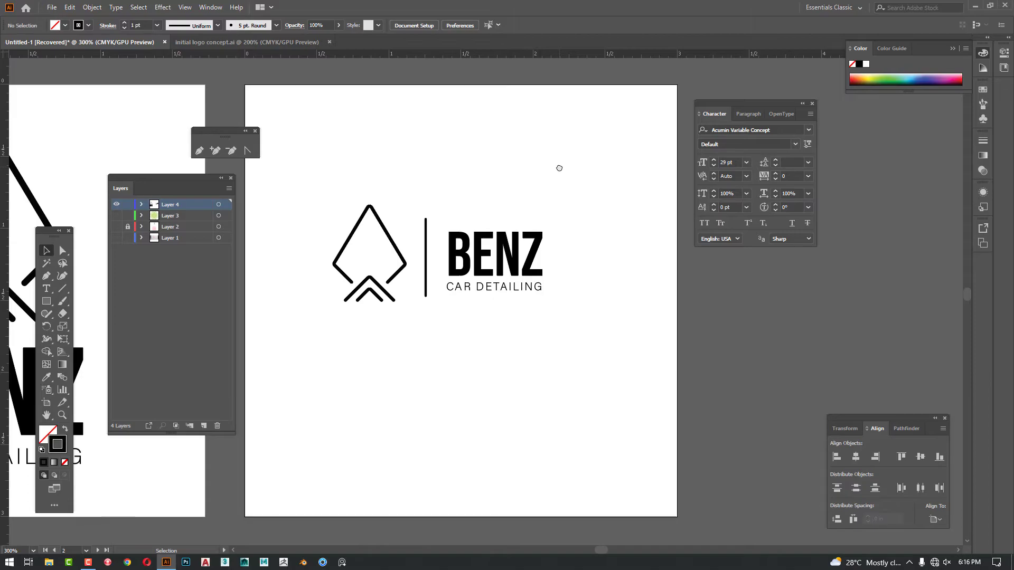
{"action": "left_click_drag", "start_coordinate": [547, 151], "coordinate": [348, 341]}
{"action": "key", "text": "ctrl+g"}
{"action": "left_click", "coordinate": [351, 26]}
{"action": "left_click", "coordinate": [399, 25]}
Step: Try doubling the horizontal logo's width, compare both logos without the panels, and undo the enlargement
{"action": "left_click", "coordinate": [581, 24]}
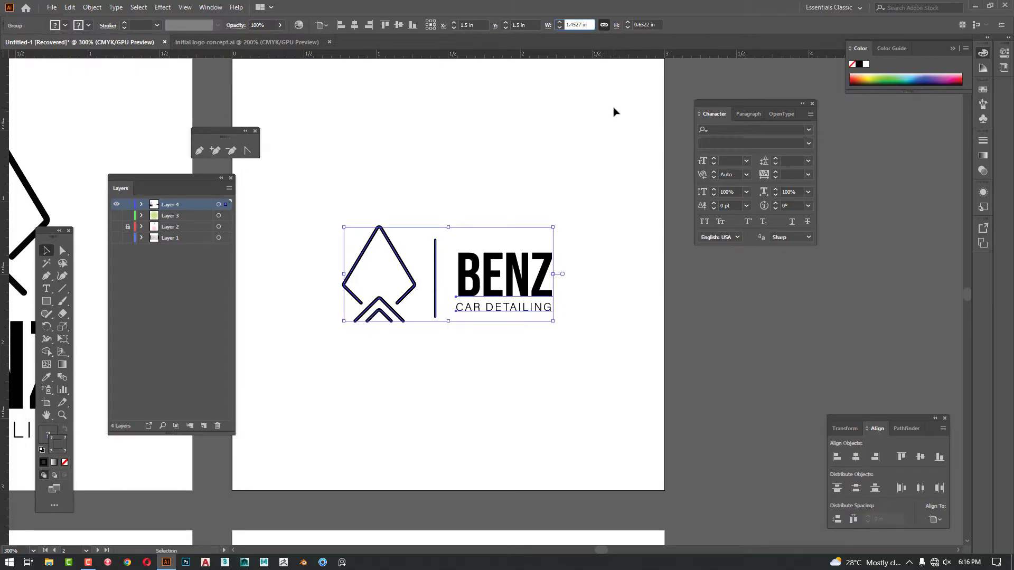
{"action": "type", "text": "*2"}
{"action": "key", "text": "Return"}
{"action": "key", "text": "Tab"}
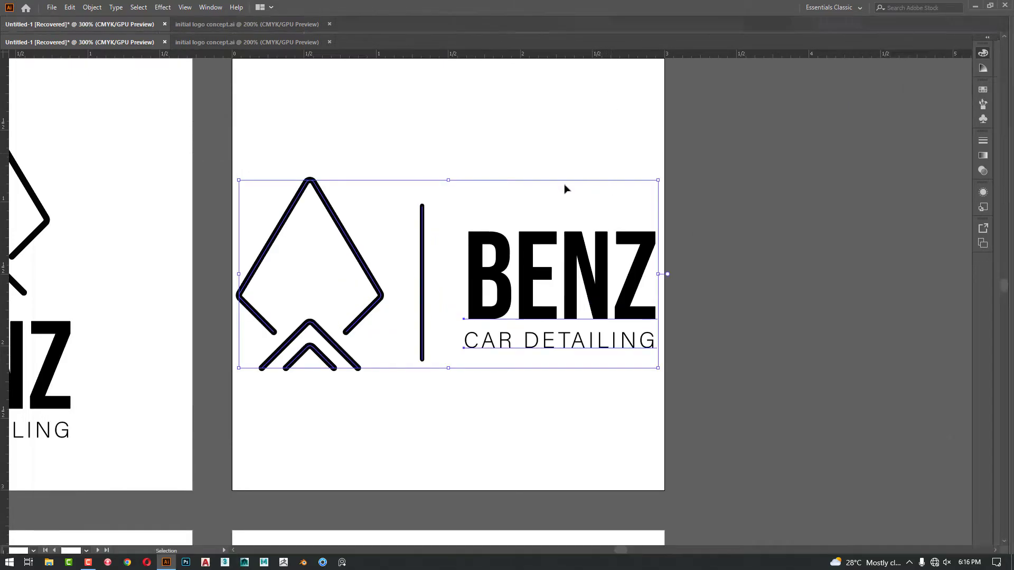
{"action": "scroll", "coordinate": [553, 193], "scroll_direction": "down", "scroll_amount": 1}
{"action": "left_click_drag", "start_coordinate": [510, 180], "coordinate": [568, 154]}
{"action": "left_click", "coordinate": [562, 164]}
{"action": "scroll", "coordinate": [563, 163], "scroll_direction": "down", "scroll_amount": 1}
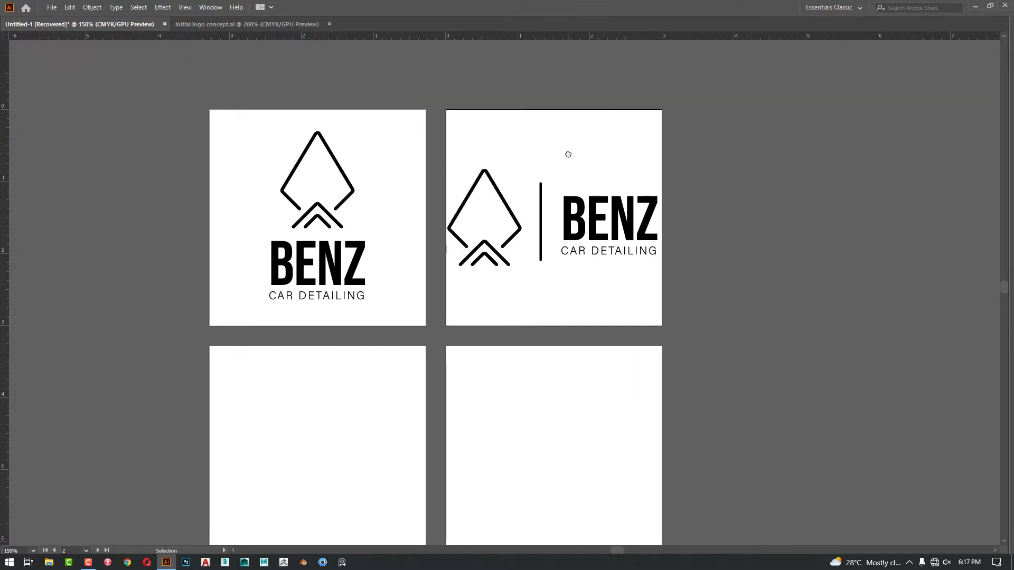
{"action": "key", "text": "ctrl+z"}
{"action": "left_click", "coordinate": [738, 225]}
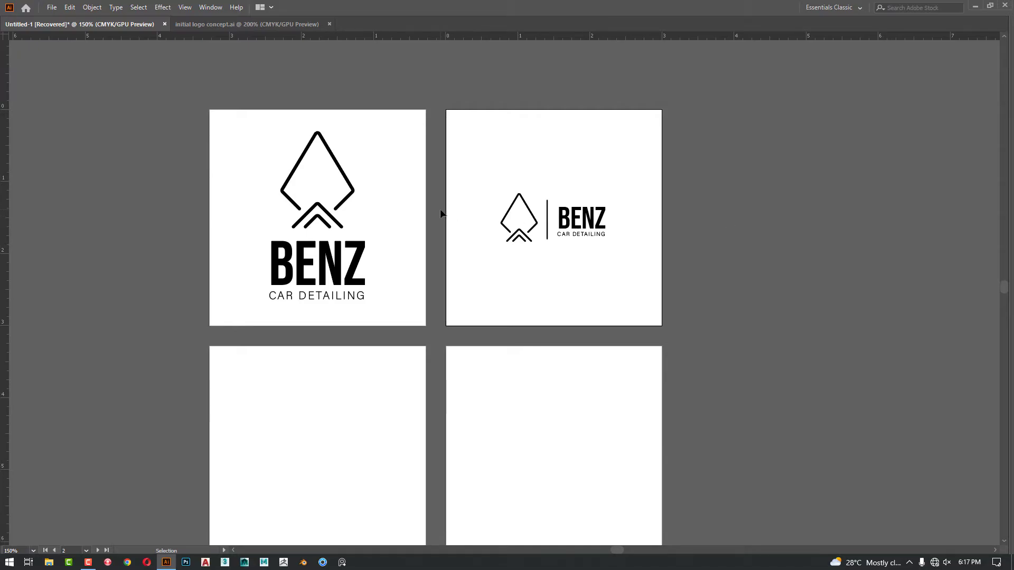
{"action": "scroll", "coordinate": [441, 213], "scroll_direction": "up", "scroll_amount": 1}
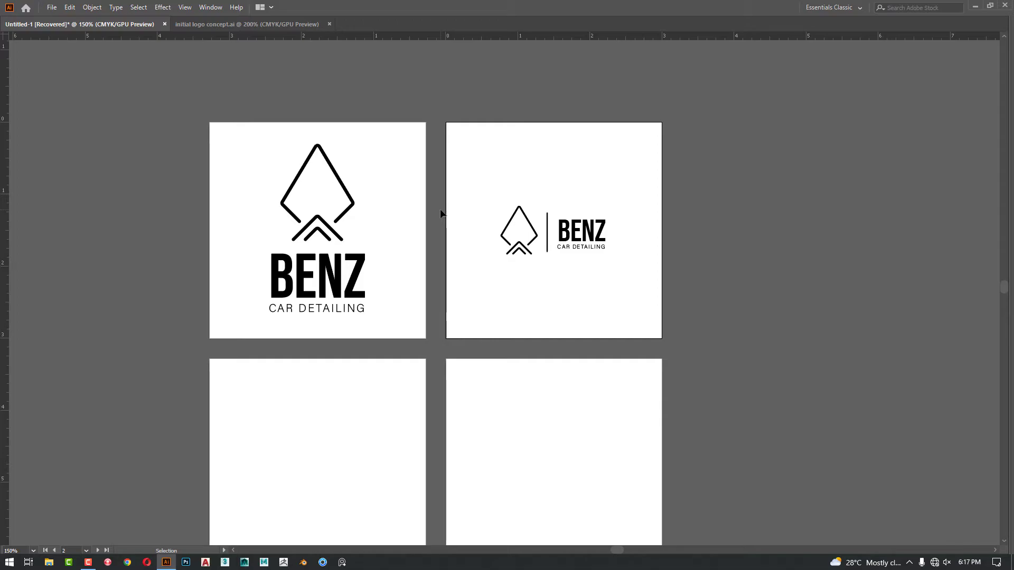
{"action": "key", "text": "Tab"}
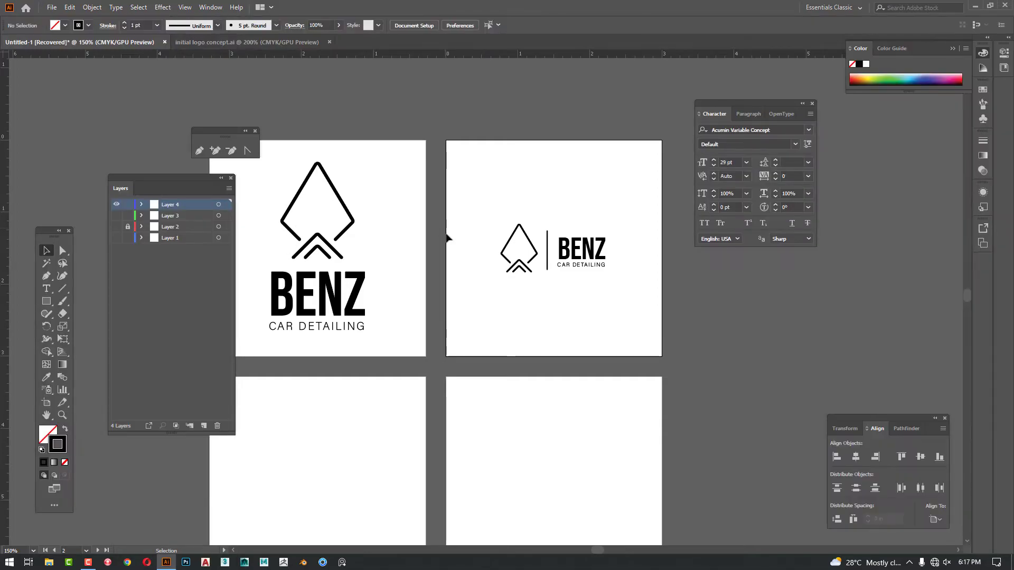
Step: Show Layer 1 with the sketch image and Layer 2 with the grid
{"action": "left_click", "coordinate": [116, 228]}
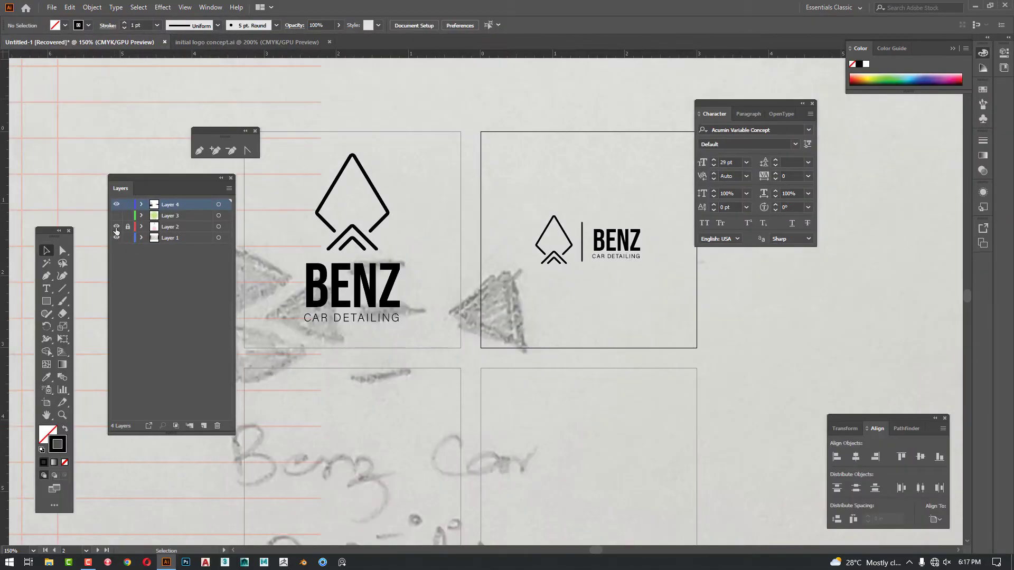
{"action": "left_click_drag", "start_coordinate": [442, 312], "coordinate": [738, 321]}
{"action": "left_click_drag", "start_coordinate": [306, 321], "coordinate": [577, 337]}
{"action": "scroll", "coordinate": [576, 337], "scroll_direction": "down", "scroll_amount": 3}
{"action": "scroll", "coordinate": [496, 263], "scroll_direction": "right", "scroll_amount": 6}
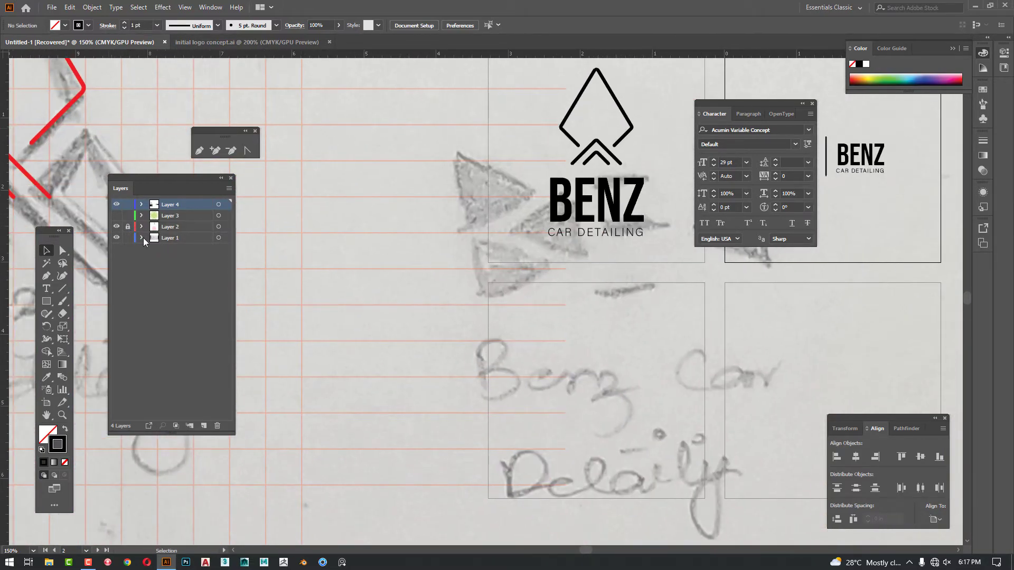
Step: Move the sketch image so its triangle concept lies on the grid below the red symbol
{"action": "left_click", "coordinate": [371, 261]}
{"action": "left_click_drag", "start_coordinate": [312, 257], "coordinate": [234, 257]}
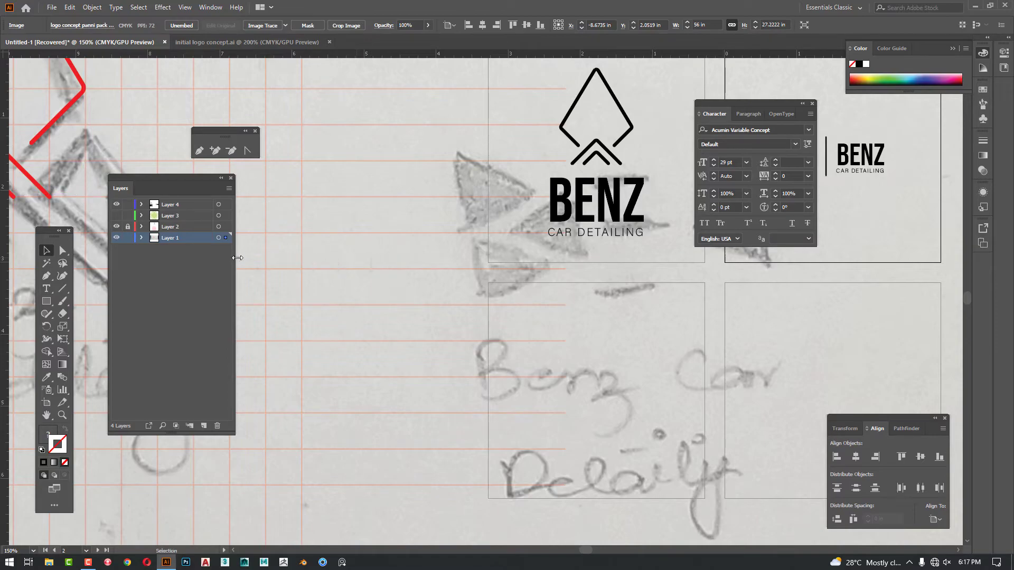
{"action": "scroll", "coordinate": [435, 275], "scroll_direction": "down", "scroll_amount": 3}
{"action": "left_click_drag", "start_coordinate": [459, 339], "coordinate": [550, 337]}
{"action": "left_click_drag", "start_coordinate": [689, 425], "coordinate": [503, 430]}
{"action": "mouse_move", "coordinate": [603, 437]}
{"action": "left_mouse_down"}
{"action": "mouse_move", "coordinate": [572, 461]}
{"action": "mouse_move", "coordinate": [626, 435]}
{"action": "left_mouse_up"}
{"action": "left_click_drag", "start_coordinate": [626, 447], "coordinate": [608, 451]}
{"action": "scroll", "coordinate": [420, 294], "scroll_direction": "up", "scroll_amount": 2}
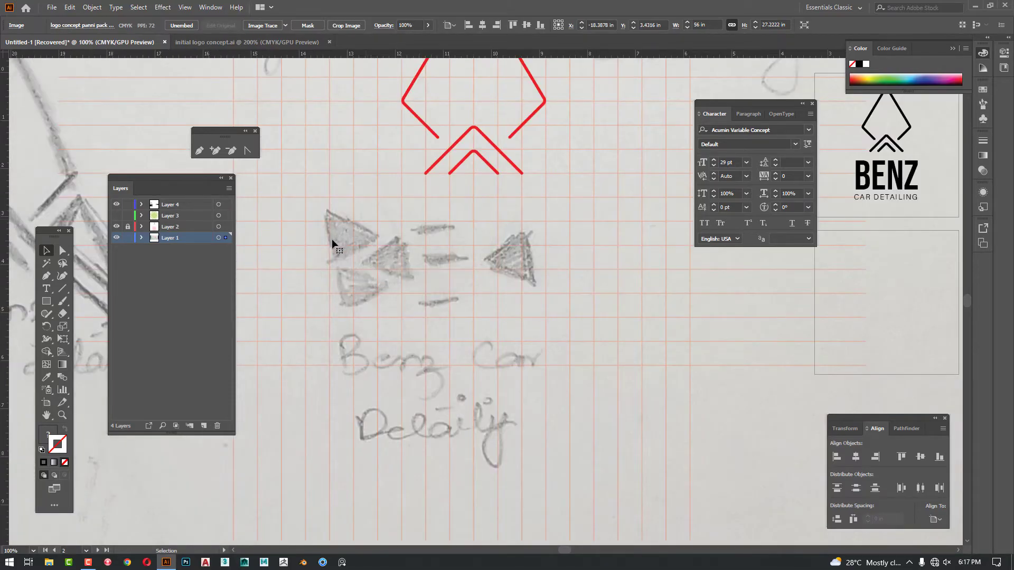
Step: Draw a triangle with a 0.6944 in radius and give it the red 4 pt stroke of the existing symbol
{"action": "left_click_drag", "start_coordinate": [54, 303], "coordinate": [114, 336]}
{"action": "left_click", "coordinate": [350, 290]}
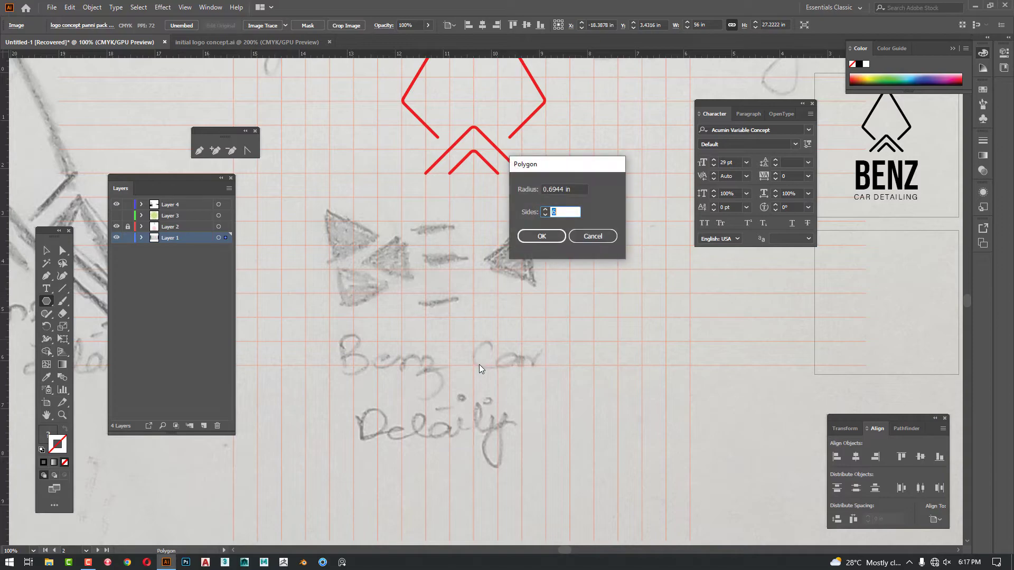
{"action": "left_click", "coordinate": [557, 239]}
{"action": "key", "text": "v"}
{"action": "key", "text": "ctrl+plus"}
{"action": "key", "text": "ctrl+plus"}
{"action": "key", "text": "i"}
{"action": "left_click", "coordinate": [617, 185]}
Step: Rotate the triangle to point right and place it over the upper-left sketched triangle
{"action": "key", "text": "v"}
{"action": "left_click_drag", "start_coordinate": [511, 363], "coordinate": [520, 489]}
{"action": "left_click_drag", "start_coordinate": [482, 405], "coordinate": [473, 286]}
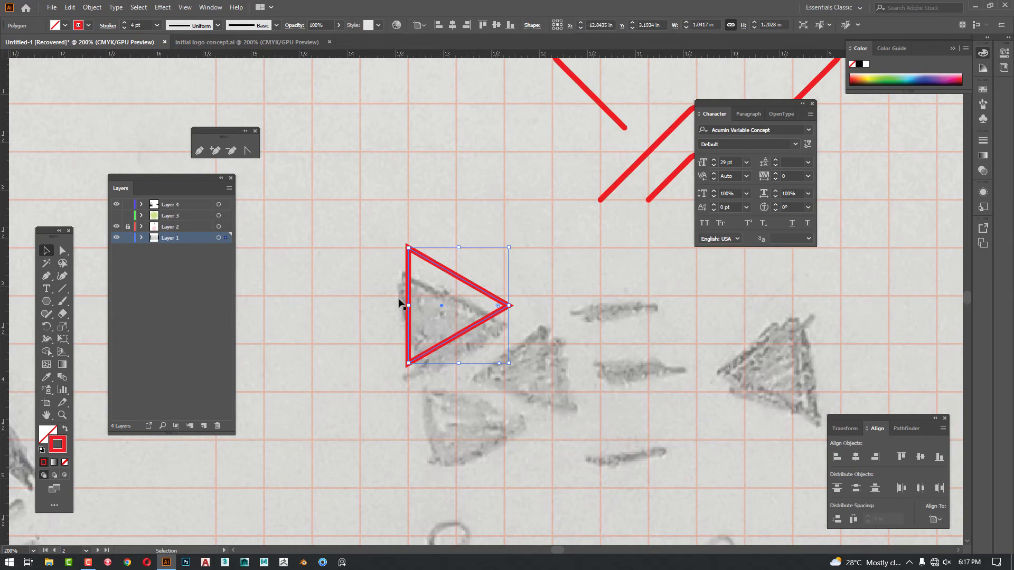
Step: Scale the triangle down to about 0.86 × 0.99 in, make it solid red without a stroke and align its left edge to the grid
{"action": "left_click_drag", "start_coordinate": [458, 364], "coordinate": [461, 343]}
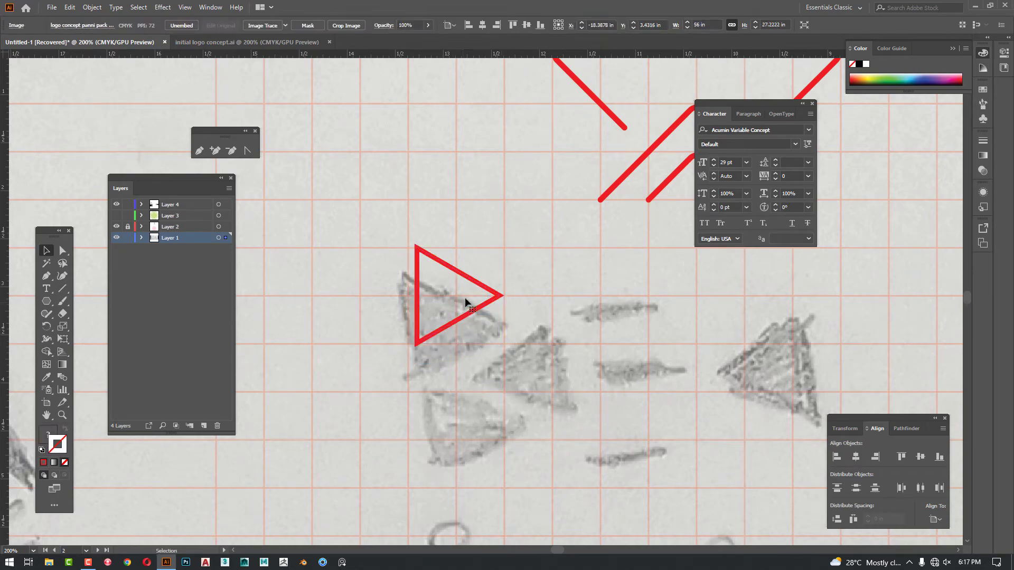
{"action": "key", "text": "shift+x"}
{"action": "left_click", "coordinate": [598, 361]}
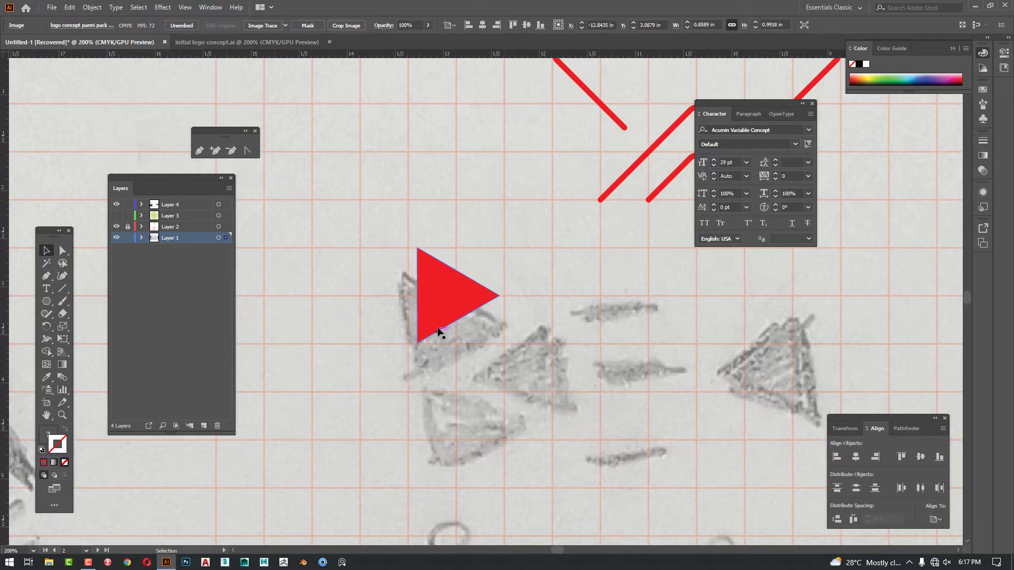
{"action": "scroll", "coordinate": [438, 329], "scroll_direction": "up", "scroll_amount": 1}
{"action": "left_click_drag", "start_coordinate": [446, 298], "coordinate": [425, 294]}
{"action": "left_click", "coordinate": [509, 401]}
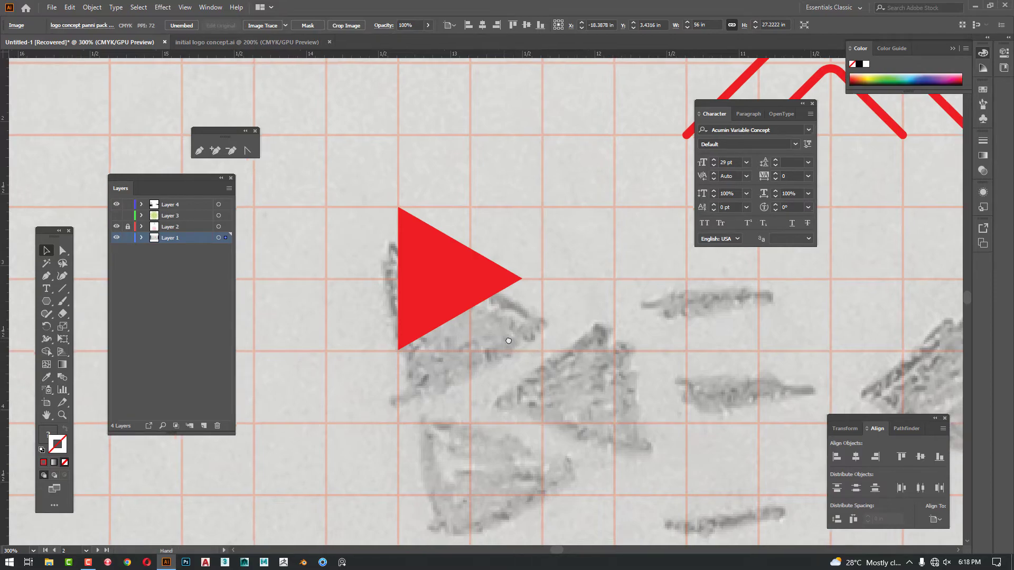
{"action": "key", "text": "ctrl+minus"}
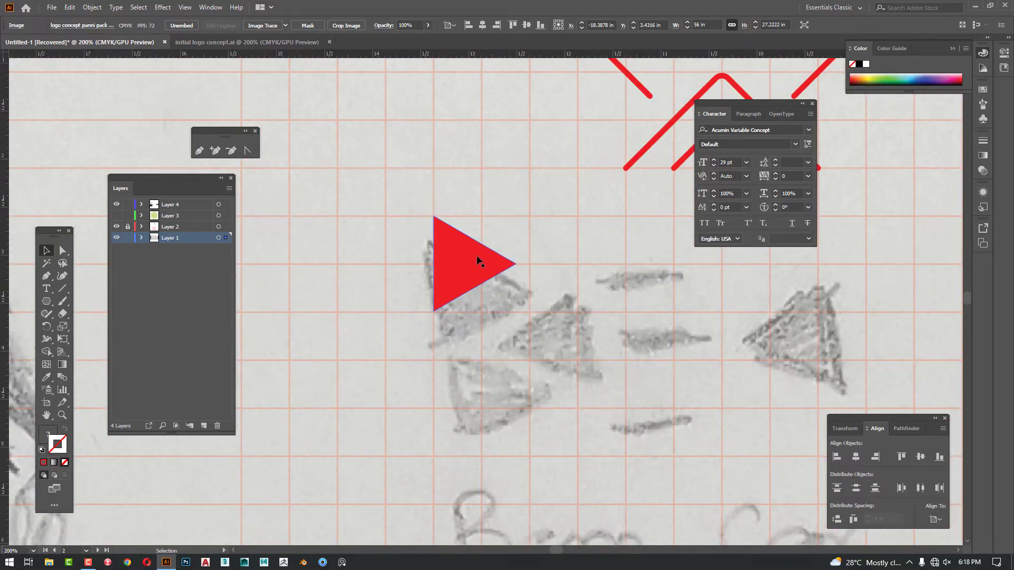
Step: Widen the triangle so its tip meets a grid line and copy it straight down over the lower sketched triangle
{"action": "left_click_drag", "start_coordinate": [478, 259], "coordinate": [497, 409]}
{"action": "left_click", "coordinate": [478, 244]}
{"action": "key", "text": "a"}
{"action": "key", "text": "v"}
{"action": "left_click", "coordinate": [542, 277]}
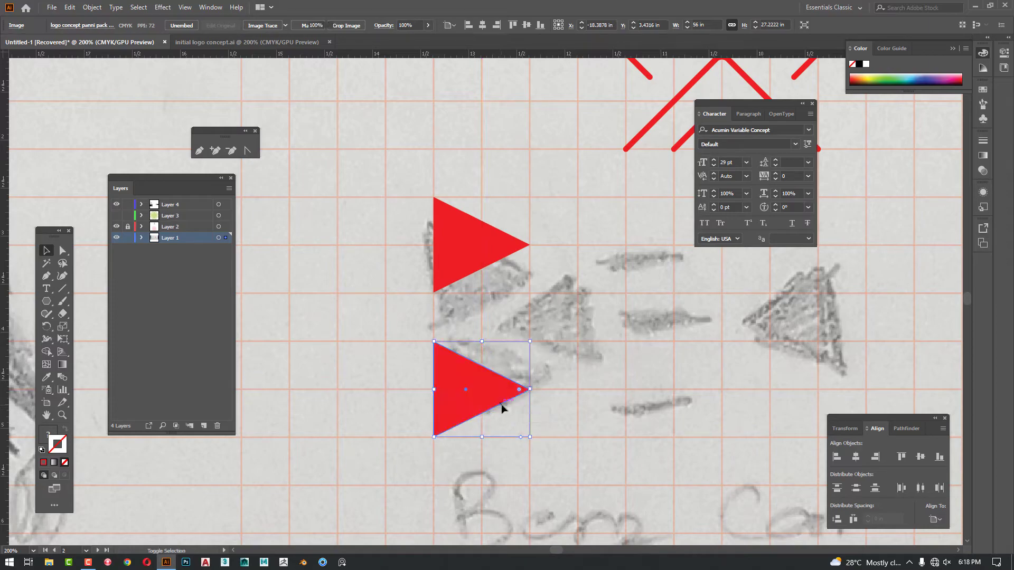
Step: Copy the triangle into the gap between the other two and flip it to point left as in the sketch
{"action": "left_click", "coordinate": [637, 399]}
{"action": "left_click_drag", "start_coordinate": [637, 399], "coordinate": [606, 396]}
{"action": "left_click_drag", "start_coordinate": [421, 389], "coordinate": [516, 313]}
{"action": "left_click", "coordinate": [596, 265], "text": "shift"}
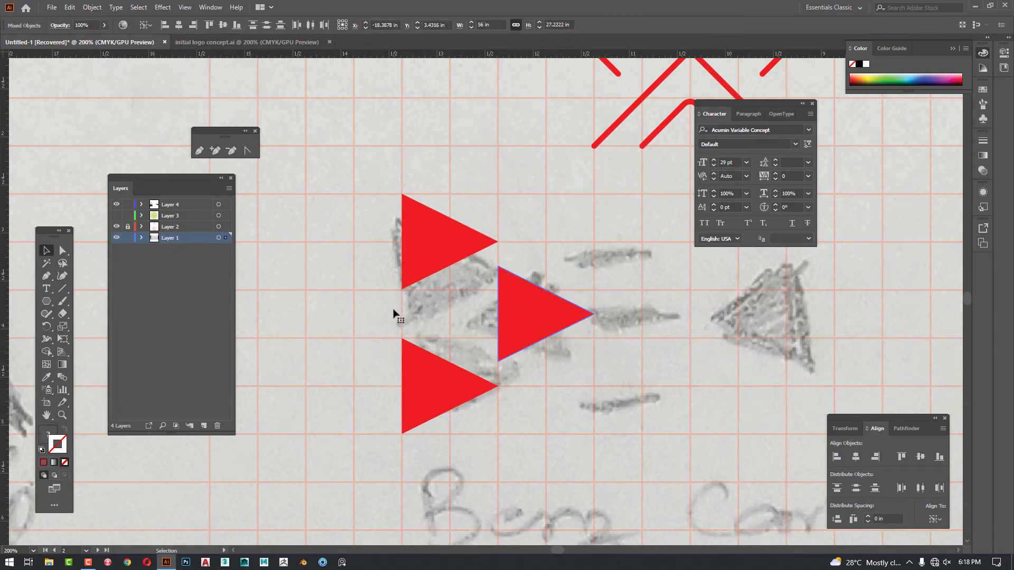
{"action": "key", "text": "ctrl+y"}
{"action": "left_click", "coordinate": [311, 320]}
{"action": "key", "text": "ctrl+y"}
{"action": "left_click", "coordinate": [573, 318]}
{"action": "mouse_move", "coordinate": [597, 263]}
{"action": "left_mouse_down"}
{"action": "mouse_move", "coordinate": [581, 369]}
{"action": "mouse_move", "coordinate": [491, 393]}
{"action": "mouse_move", "coordinate": [433, 394]}
{"action": "left_mouse_up"}
{"action": "left_click", "coordinate": [612, 444]}
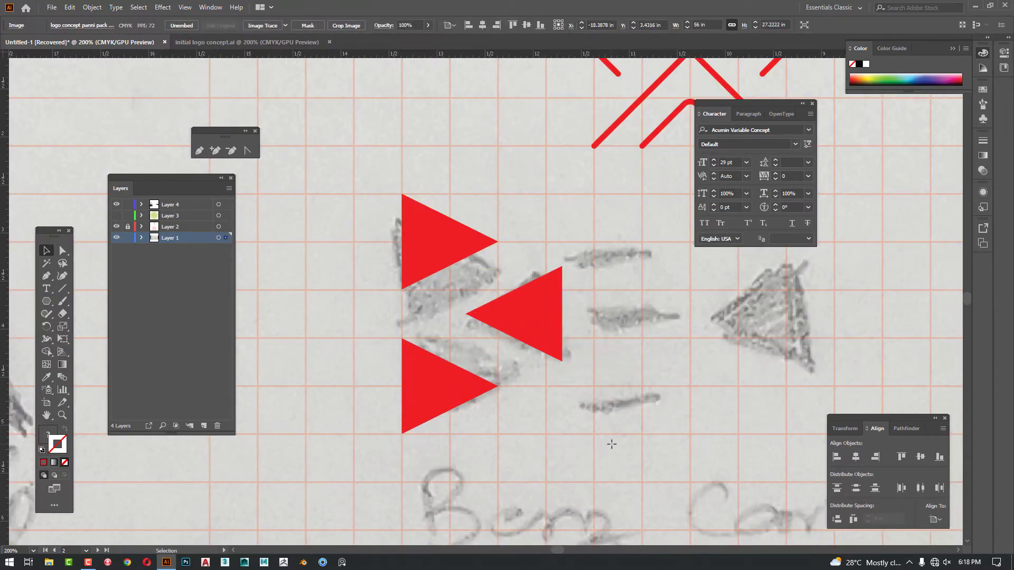
Step: Copy the translucent guide circle from the line symbol's apex onto the upper triangle's right tip
{"action": "scroll", "coordinate": [623, 378], "scroll_direction": "down", "scroll_amount": 1}
{"action": "left_click_drag", "start_coordinate": [614, 292], "coordinate": [498, 438]}
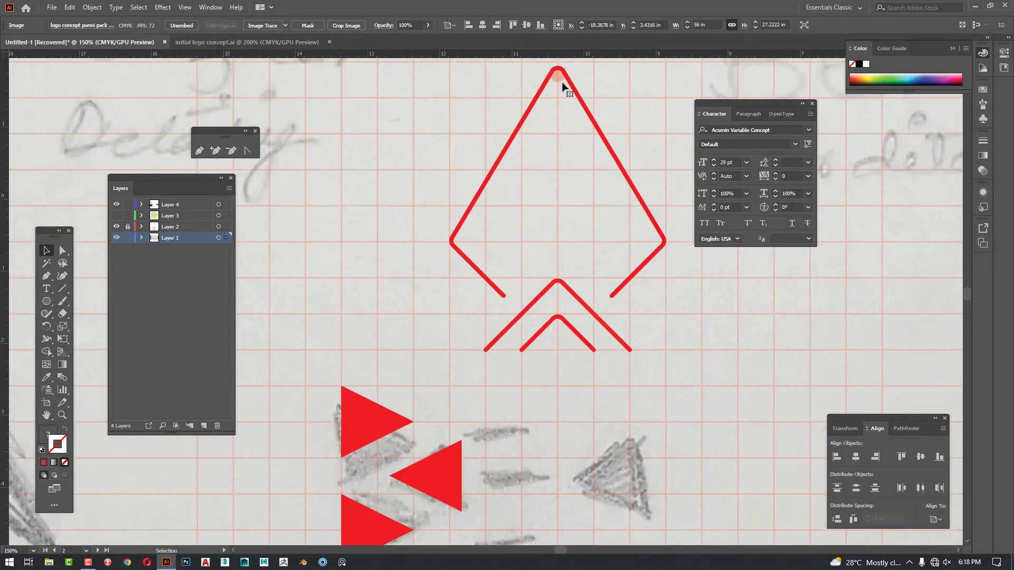
{"action": "left_click_drag", "start_coordinate": [558, 78], "coordinate": [397, 421]}
{"action": "scroll", "coordinate": [396, 421], "scroll_direction": "up", "scroll_amount": 8}
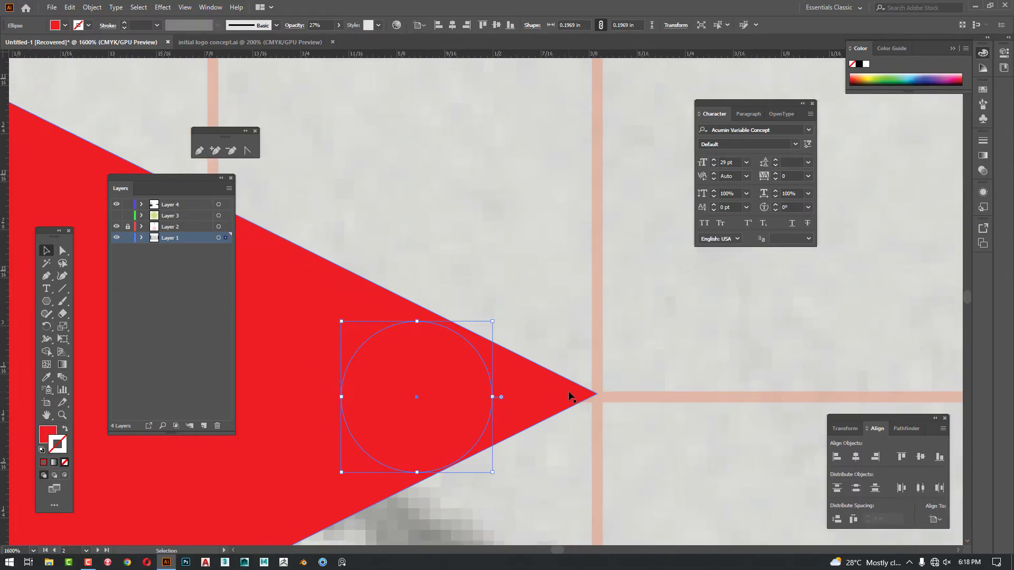
Step: Fill the guide circle with dark gray and position it to touch both edges of the triangle's tip
{"action": "double_click", "coordinate": [49, 433]}
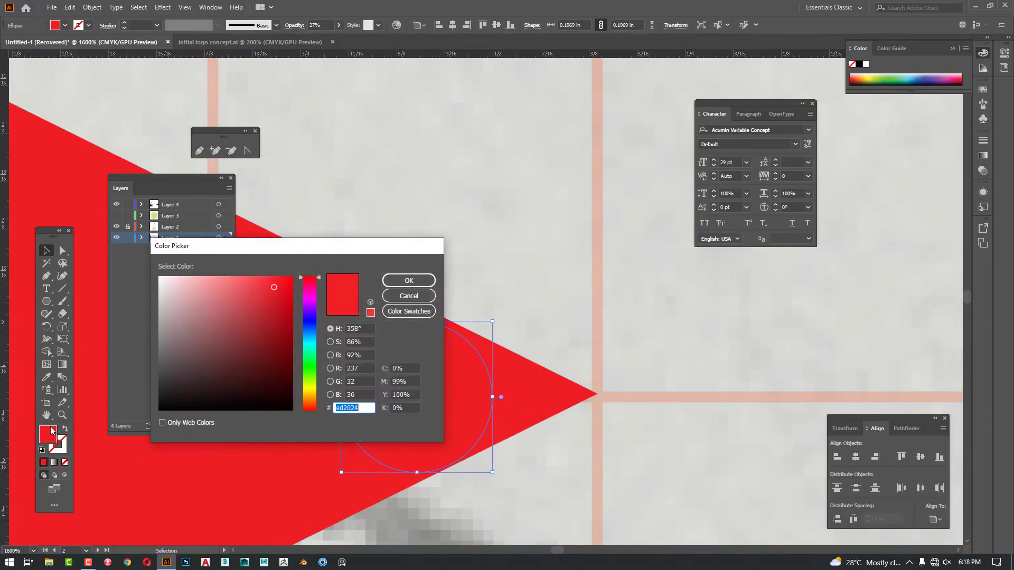
{"action": "left_click", "coordinate": [180, 376]}
{"action": "left_click", "coordinate": [408, 281]}
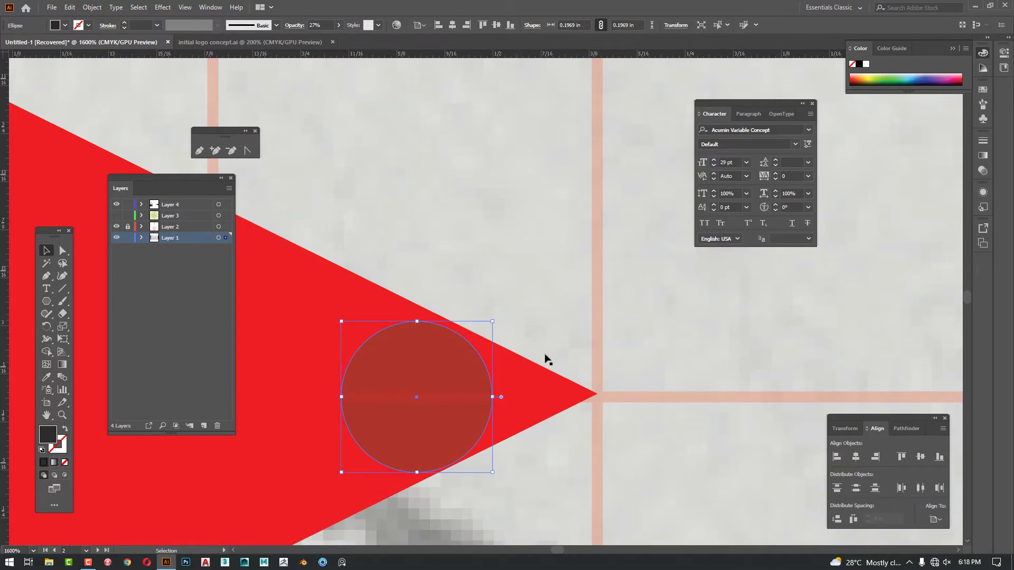
{"action": "left_click_drag", "start_coordinate": [429, 358], "coordinate": [440, 358]}
{"action": "left_click", "coordinate": [655, 394]}
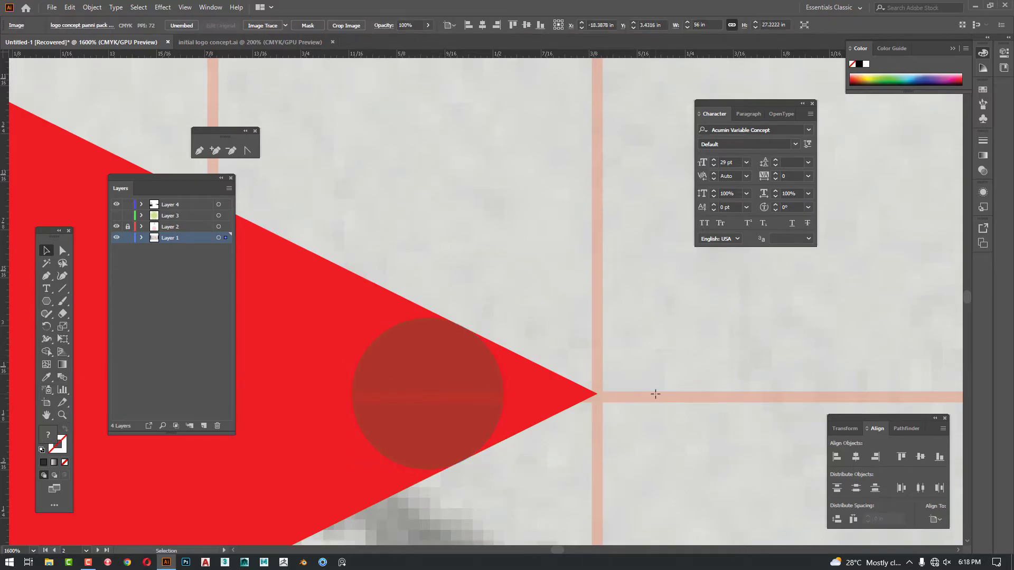
Step: Round the corners of all three red triangles until the curve matches the guide circle
{"action": "scroll", "coordinate": [656, 394], "scroll_direction": "down", "scroll_amount": 3}
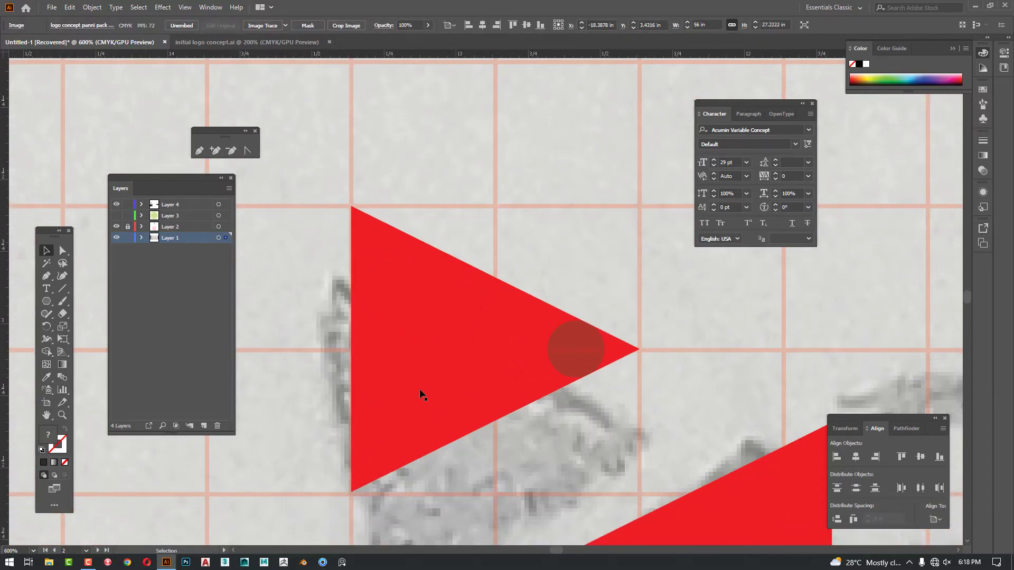
{"action": "scroll", "coordinate": [417, 387], "scroll_direction": "down", "scroll_amount": 3}
{"action": "left_click", "coordinate": [412, 299]}
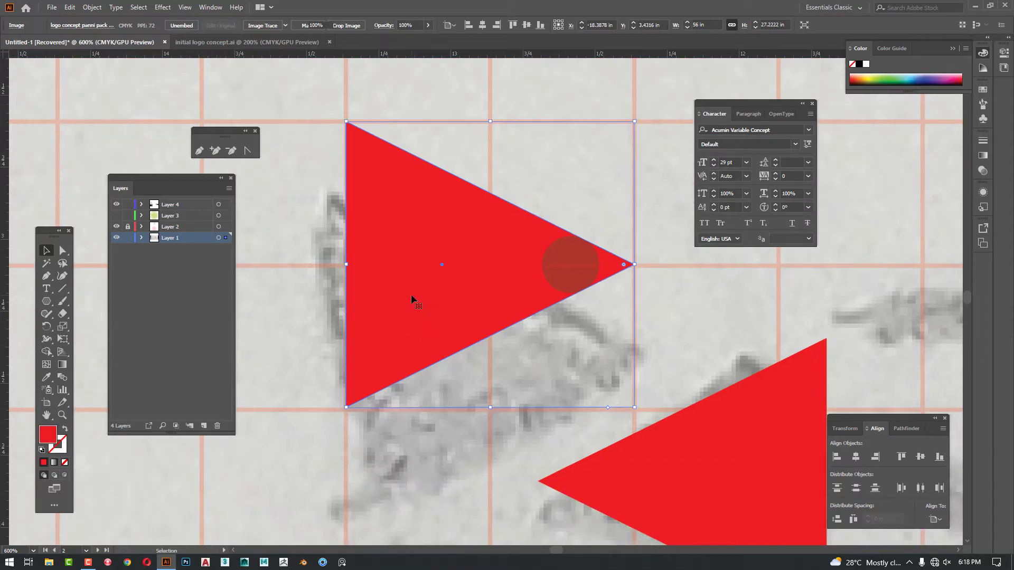
{"action": "left_click", "coordinate": [783, 493], "text": "shift"}
{"action": "left_click_drag", "start_coordinate": [765, 417], "coordinate": [641, 237]}
{"action": "left_click", "coordinate": [346, 458], "text": "shift"}
{"action": "left_click_drag", "start_coordinate": [495, 247], "coordinate": [544, 423]}
{"action": "key", "text": "a"}
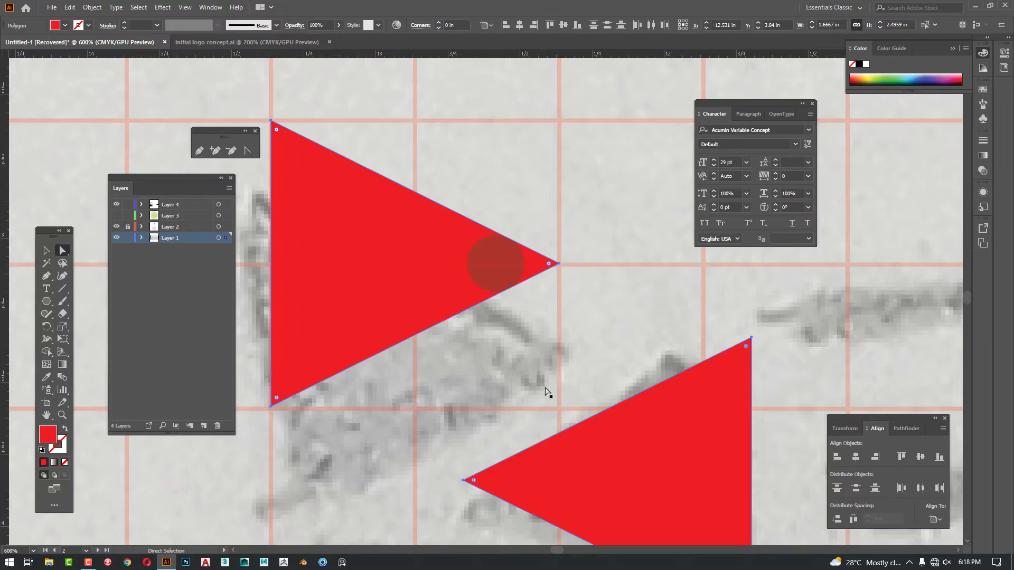
{"action": "scroll", "coordinate": [516, 233], "scroll_direction": "up", "scroll_amount": 4}
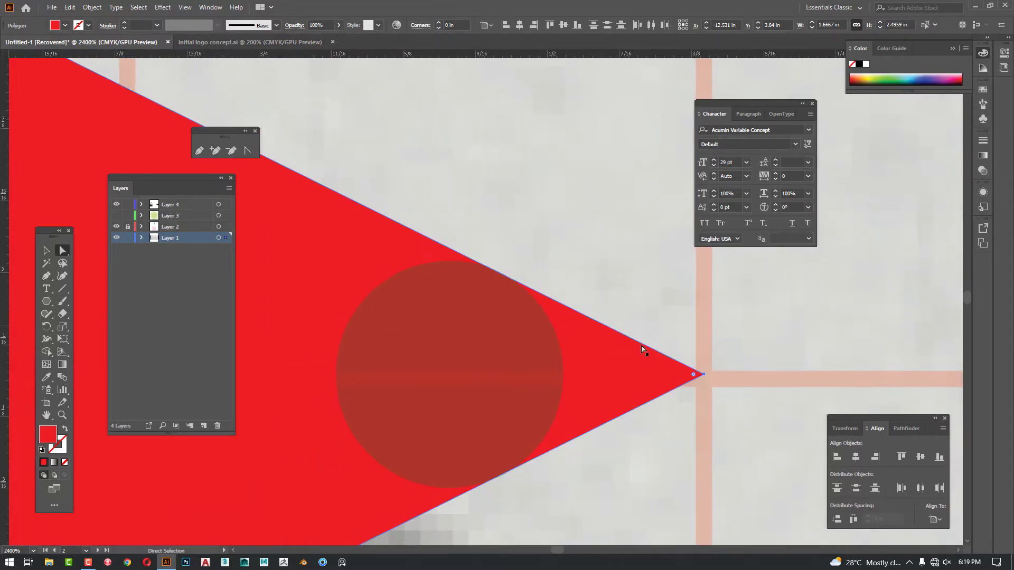
{"action": "left_click_drag", "start_coordinate": [694, 375], "coordinate": [453, 376]}
{"action": "key", "text": "v"}
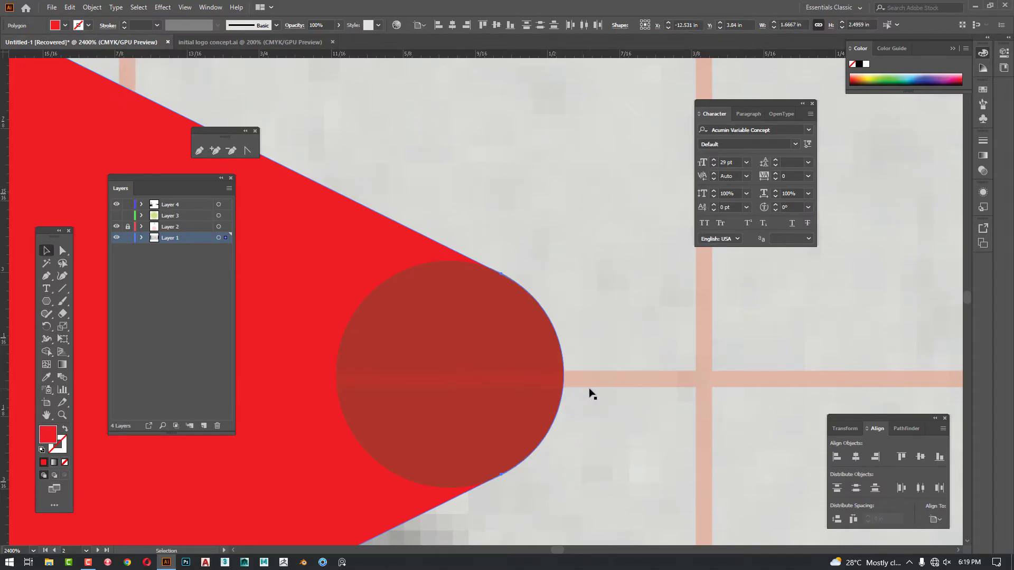
{"action": "scroll", "coordinate": [591, 394], "scroll_direction": "down", "scroll_amount": 6}
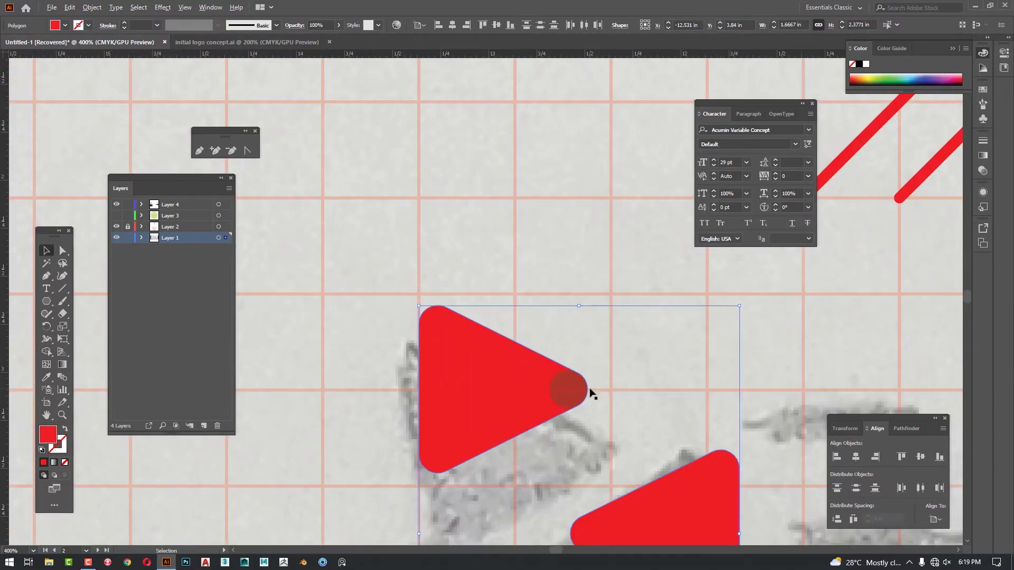
Step: Move the guide circle off the triangles and shift the upper triangle slightly upward
{"action": "left_click_drag", "start_coordinate": [544, 269], "coordinate": [611, 222]}
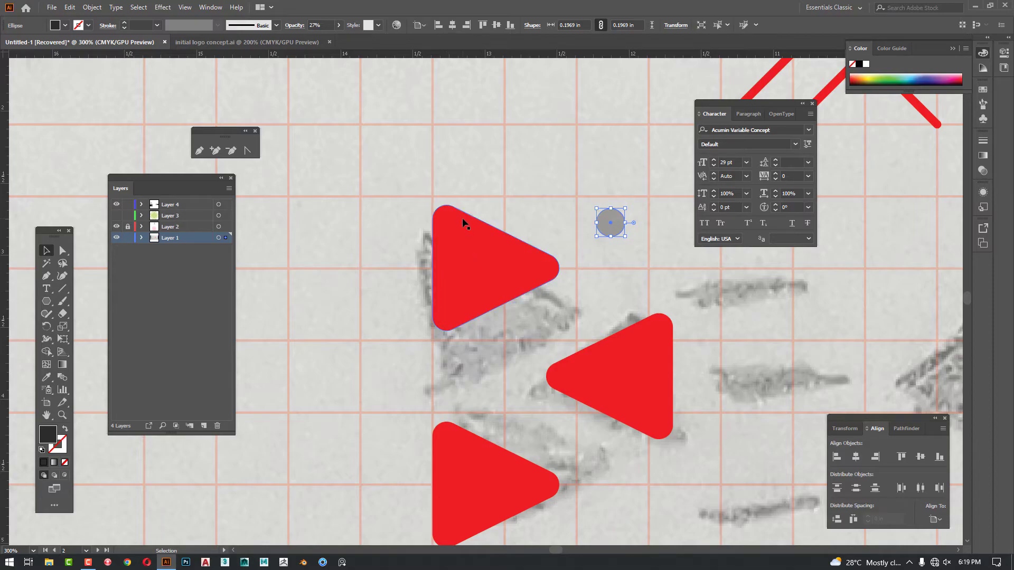
{"action": "left_click", "coordinate": [469, 262]}
{"action": "left_click_drag", "start_coordinate": [465, 267], "coordinate": [464, 259]}
{"action": "left_click", "coordinate": [462, 352]}
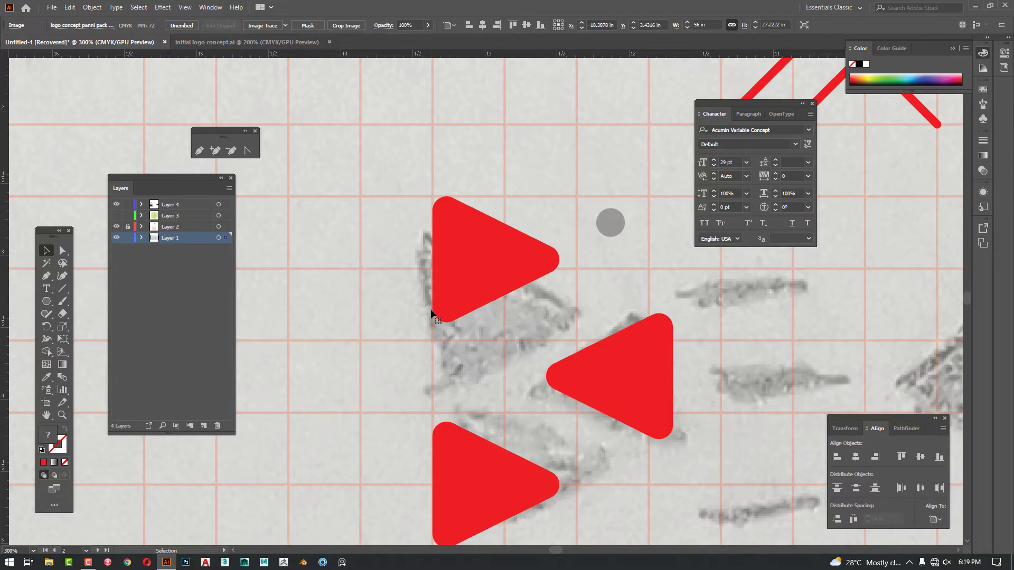
Step: Place a copy of the upper rounded triangle on the empty area below the sketch
{"action": "left_click", "coordinate": [503, 274]}
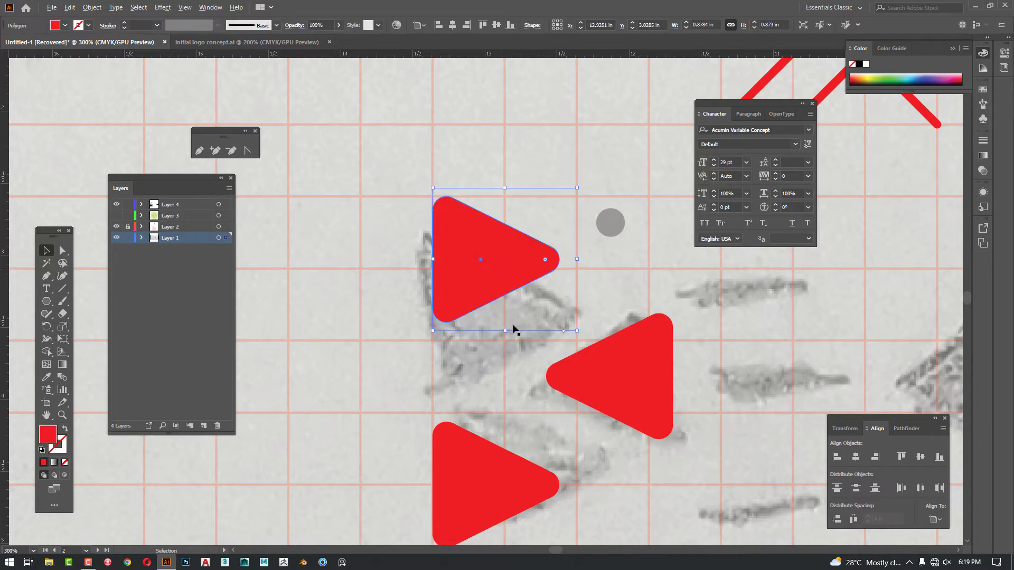
{"action": "scroll", "coordinate": [514, 330], "scroll_direction": "down", "scroll_amount": 4}
{"action": "left_click_drag", "start_coordinate": [651, 429], "coordinate": [393, 125]}
{"action": "scroll", "coordinate": [516, 302], "scroll_direction": "up", "scroll_amount": 2}
{"action": "left_click_drag", "start_coordinate": [547, 303], "coordinate": [525, 278]}
{"action": "key", "text": "ctrl+v"}
{"action": "left_click", "coordinate": [554, 317]}
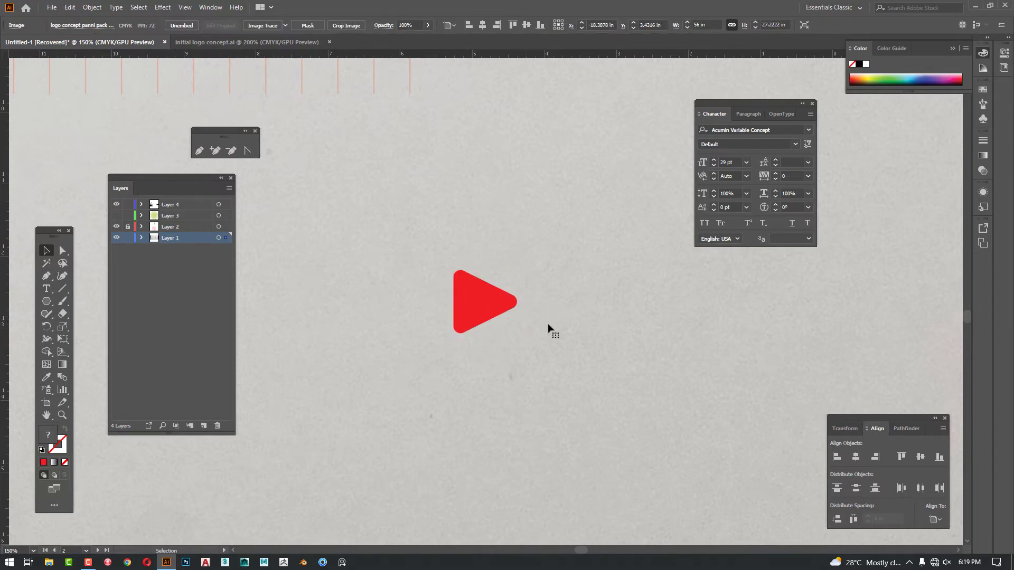
Step: Draw a vertical line about 3.94 in long with a red 1 pt stroke beside the copied triangle
{"action": "key", "text": "backslash"}
{"action": "key", "text": "v"}
{"action": "left_click", "coordinate": [63, 288]}
{"action": "left_click_drag", "start_coordinate": [404, 185], "coordinate": [403, 468]}
{"action": "key", "text": "i"}
{"action": "left_click", "coordinate": [485, 305]}
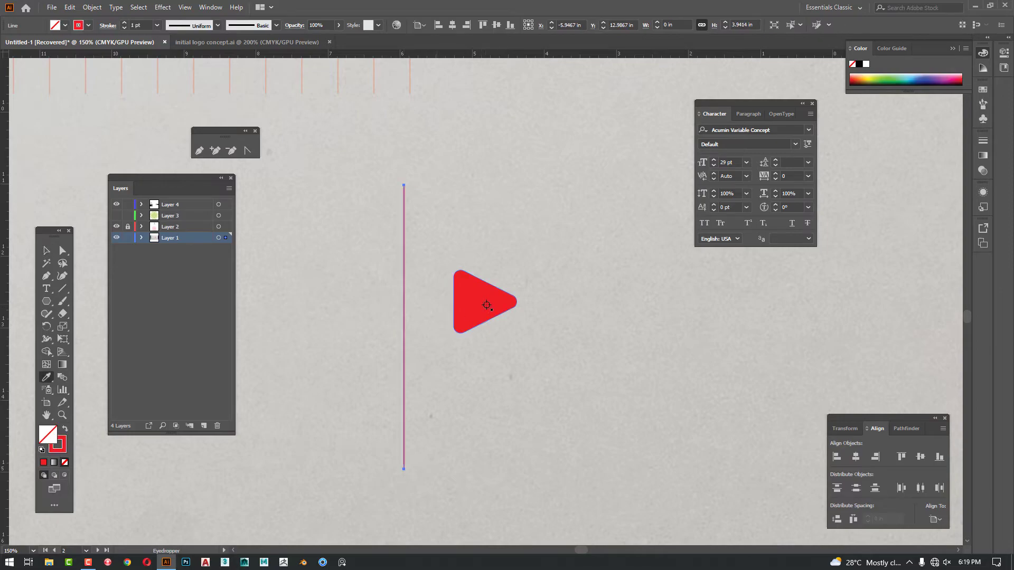
Step: Draw a square 0.25 in wide and 0.25 in high beside the vertical line
{"action": "key", "text": "v"}
{"action": "left_click", "coordinate": [516, 385]}
{"action": "left_click_drag", "start_coordinate": [48, 302], "coordinate": [130, 300]}
{"action": "left_click", "coordinate": [361, 310]}
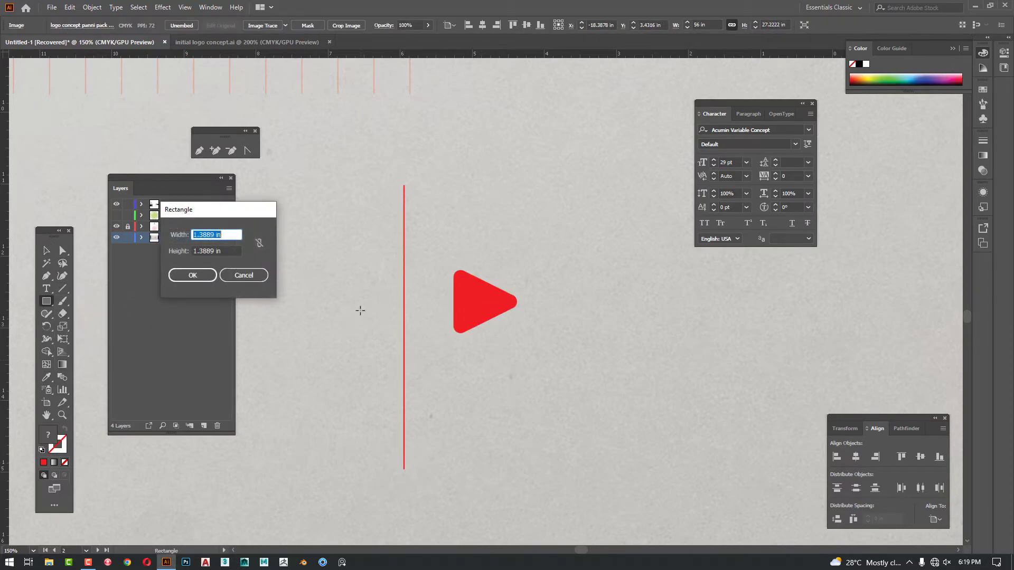
{"action": "type", "text": "0.25"}
{"action": "key", "text": "Tab"}
{"action": "type", "text": "0"}
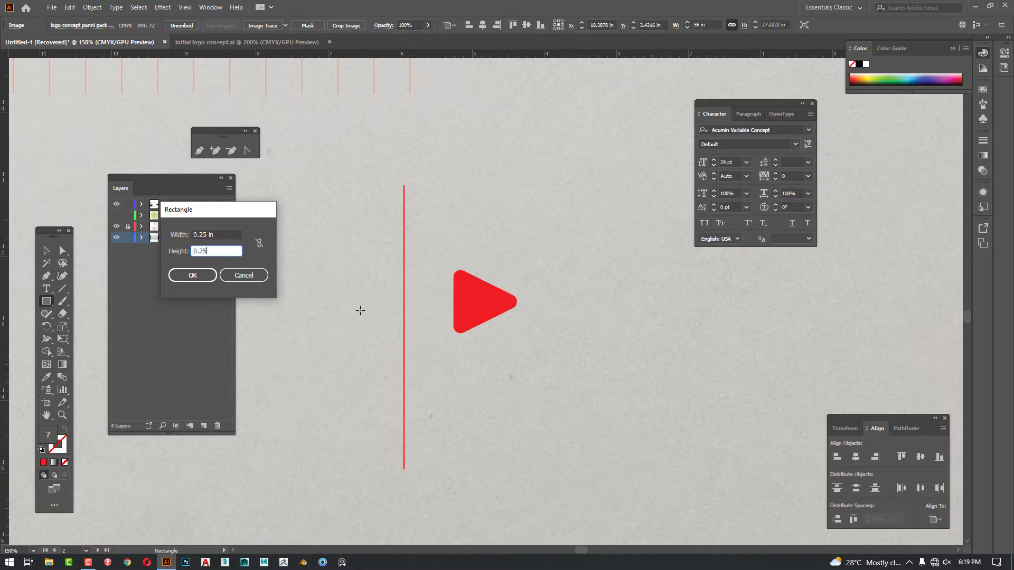
{"action": "key", "text": "Return"}
Step: Give the small square the triangle's red fill
{"action": "key", "text": "v"}
{"action": "left_click", "coordinate": [481, 303]}
{"action": "key", "text": "i"}
{"action": "key", "text": "v"}
{"action": "left_click", "coordinate": [375, 324]}
{"action": "key", "text": "ctrl+y"}
{"action": "left_click", "coordinate": [376, 329]}
{"action": "key", "text": "ctrl+y"}
{"action": "key", "text": "i"}
{"action": "left_click", "coordinate": [477, 307]}
{"action": "key", "text": "v"}
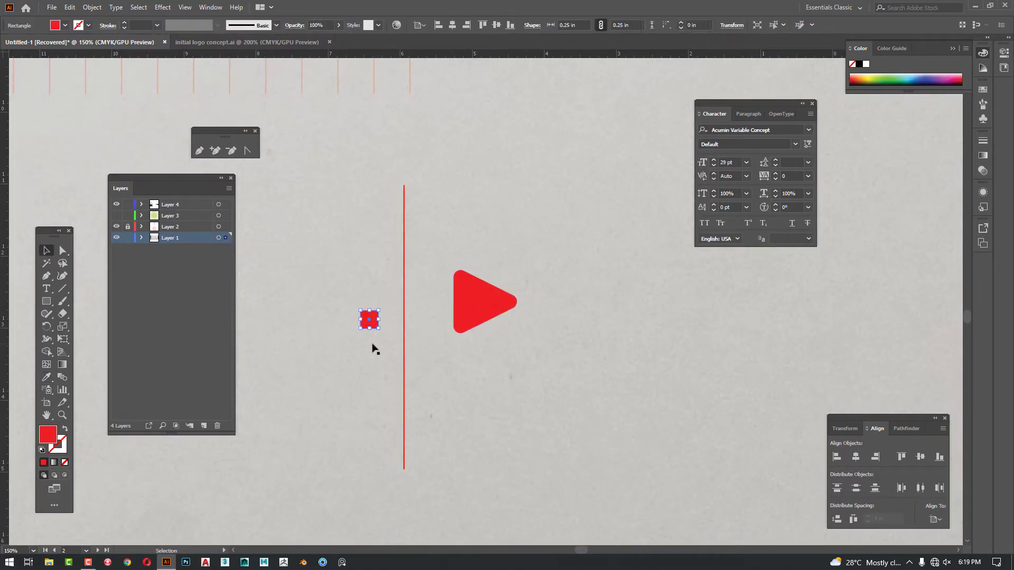
Step: Set the square against the vertical line as a spacer and repeat the line at its width to make seven evenly spaced lines
{"action": "left_click", "coordinate": [372, 342]}
{"action": "scroll", "coordinate": [368, 330], "scroll_direction": "up", "scroll_amount": 2}
{"action": "left_click_drag", "start_coordinate": [369, 318], "coordinate": [456, 317]}
{"action": "left_click_drag", "start_coordinate": [439, 369], "coordinate": [475, 370]}
{"action": "key", "text": "ctrl+d"}
{"action": "key", "text": "ctrl+d"}
{"action": "key", "text": "ctrl+d"}
{"action": "key", "text": "ctrl+d"}
{"action": "key", "text": "ctrl+d"}
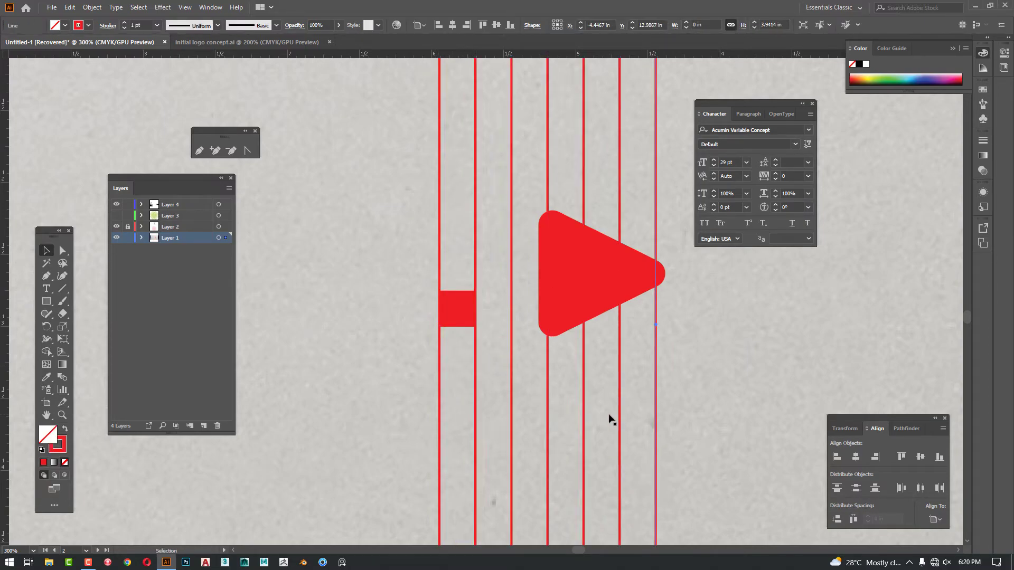
Step: Lock the sketch image and add a copy of the seven lines rotated to horizontal, forming a square grid
{"action": "left_click", "coordinate": [428, 416]}
{"action": "key", "text": "ctrl+2"}
{"action": "left_click_drag", "start_coordinate": [723, 392], "coordinate": [366, 414]}
{"action": "scroll", "coordinate": [368, 417], "scroll_direction": "down", "scroll_amount": 1}
{"action": "key", "text": "v"}
{"action": "left_click_drag", "start_coordinate": [565, 163], "coordinate": [594, 340]}
{"action": "left_click", "coordinate": [613, 241]}
{"action": "left_click_drag", "start_coordinate": [622, 189], "coordinate": [373, 454]}
{"action": "left_click", "coordinate": [373, 453]}
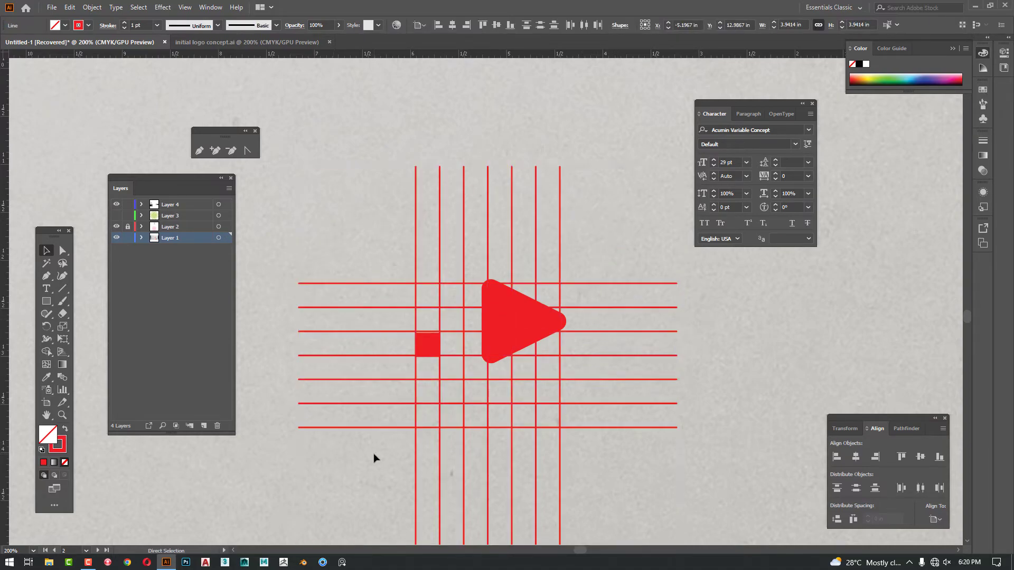
Step: Move the spacer square out of the grid and align the triangle's flat side with the first vertical line
{"action": "scroll", "coordinate": [482, 347], "scroll_direction": "up", "scroll_amount": 1}
{"action": "left_click_drag", "start_coordinate": [511, 330], "coordinate": [540, 302]}
{"action": "left_click_drag", "start_coordinate": [427, 314], "coordinate": [265, 494]}
{"action": "scroll", "coordinate": [428, 313], "scroll_direction": "up", "scroll_amount": 3}
{"action": "scroll", "coordinate": [428, 312], "scroll_direction": "down", "scroll_amount": 3}
{"action": "left_click_drag", "start_coordinate": [544, 279], "coordinate": [445, 286]}
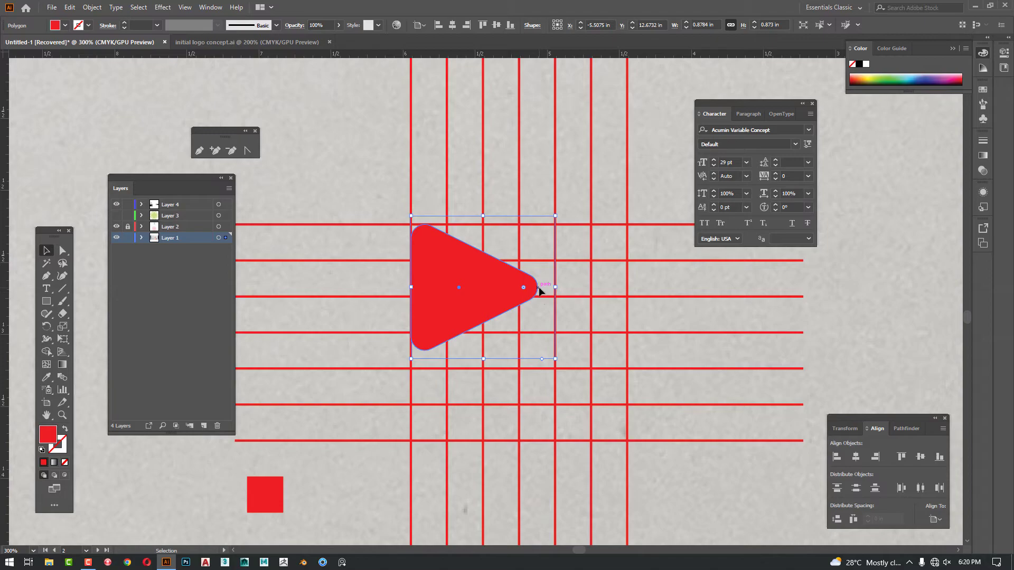
Step: Scale the triangle down proportionally to about 0.72 × 0.71 in, keeping its flat side on the first vertical line
{"action": "scroll", "coordinate": [538, 290], "scroll_direction": "up", "scroll_amount": 1}
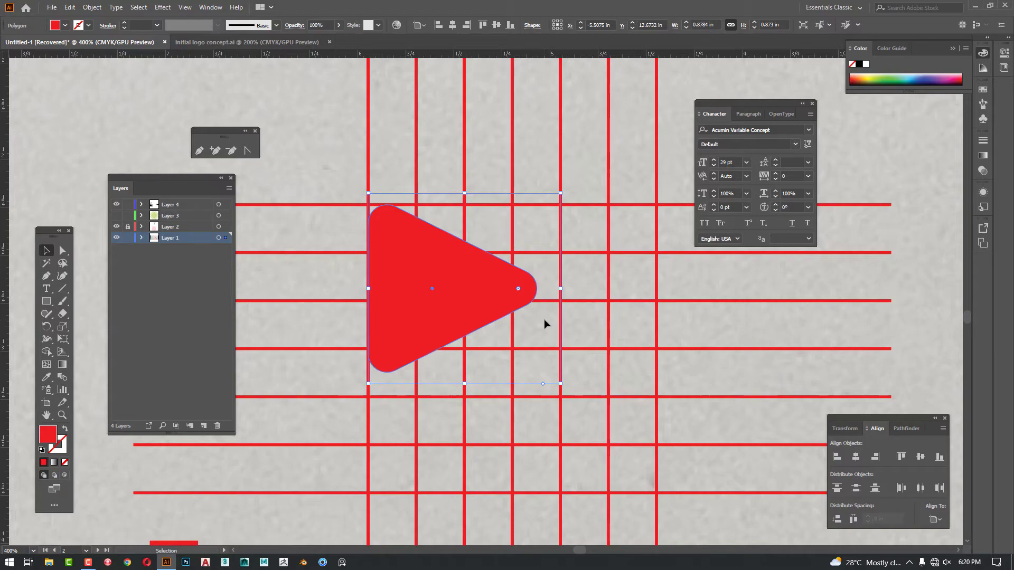
{"action": "left_click_drag", "start_coordinate": [560, 383], "coordinate": [534, 352]}
{"action": "left_click", "coordinate": [576, 363]}
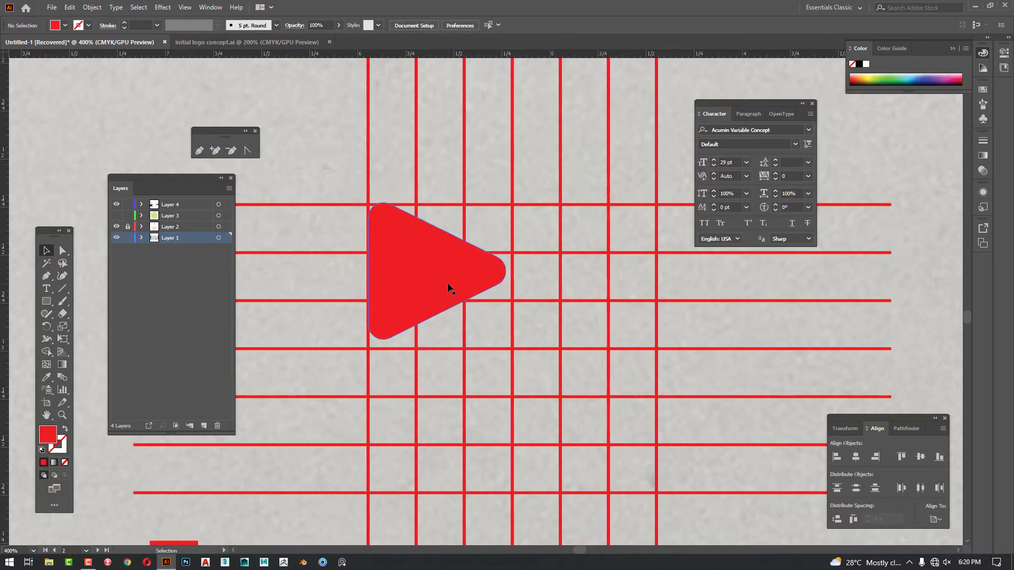
Step: Extend the triangle's rounded tip to the fourth vertical grid line, making the shape 0.75 in wide
{"action": "left_click", "coordinate": [469, 278]}
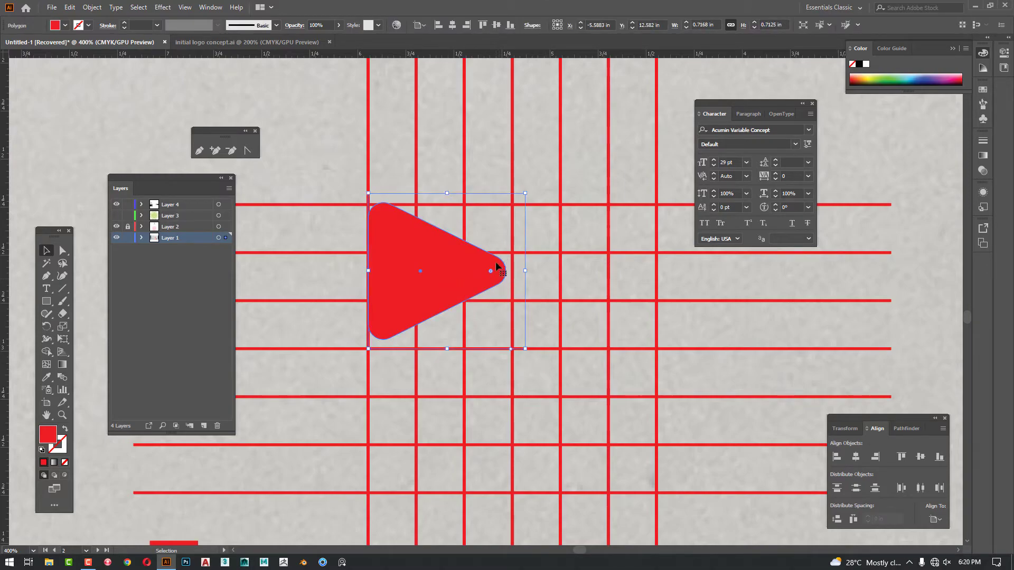
{"action": "double_click", "coordinate": [451, 274]}
{"action": "key", "text": "a"}
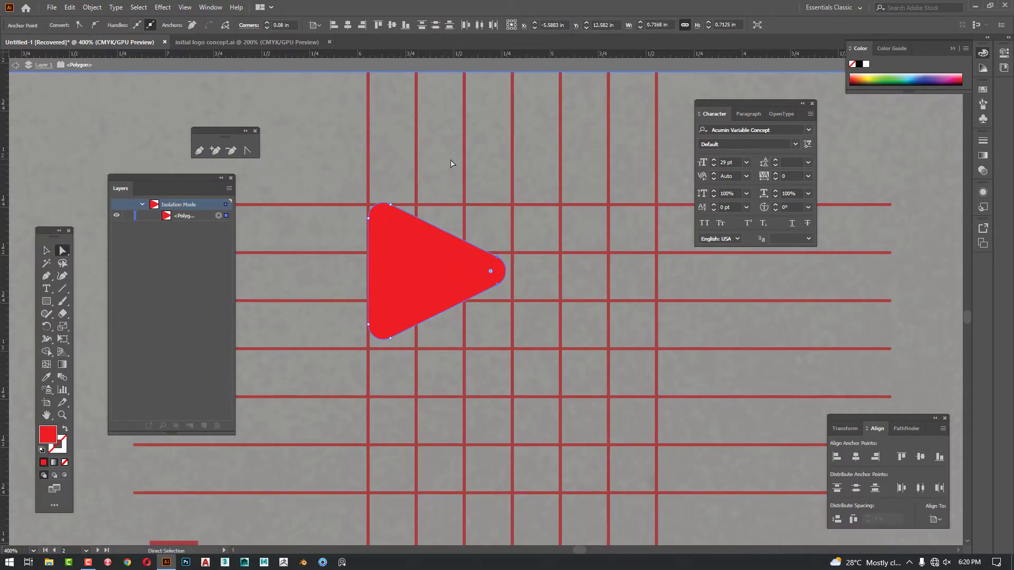
{"action": "left_click_drag", "start_coordinate": [498, 286], "coordinate": [504, 285]}
{"action": "key", "text": "v"}
{"action": "left_click", "coordinate": [568, 289]}
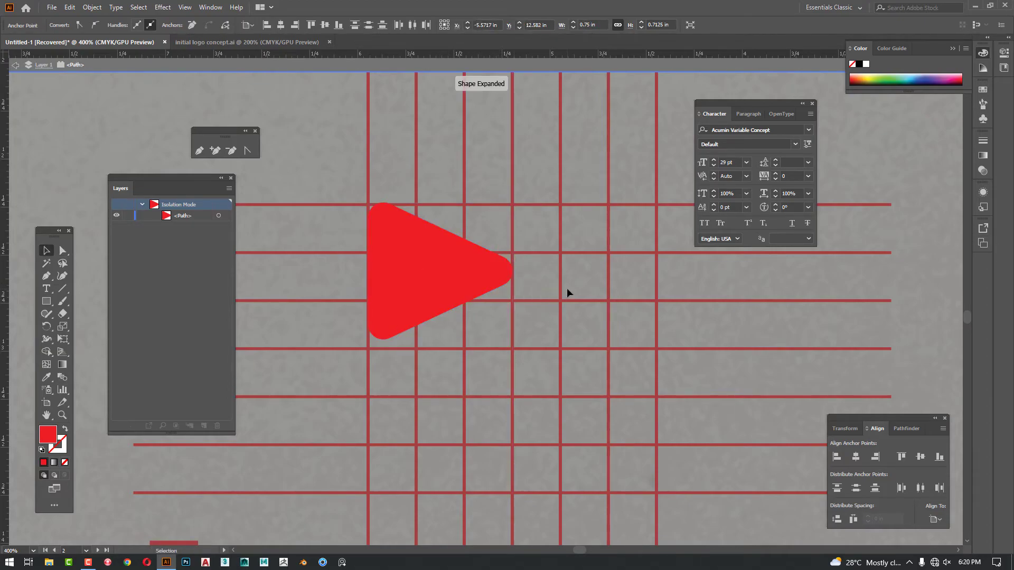
{"action": "double_click", "coordinate": [567, 290]}
Step: Copy the triangle straight down so its top meets the fourth horizontal grid line
{"action": "scroll", "coordinate": [567, 289], "scroll_direction": "down", "scroll_amount": 1}
{"action": "scroll", "coordinate": [473, 284], "scroll_direction": "down", "scroll_amount": 2}
{"action": "left_click_drag", "start_coordinate": [465, 244], "coordinate": [465, 340]}
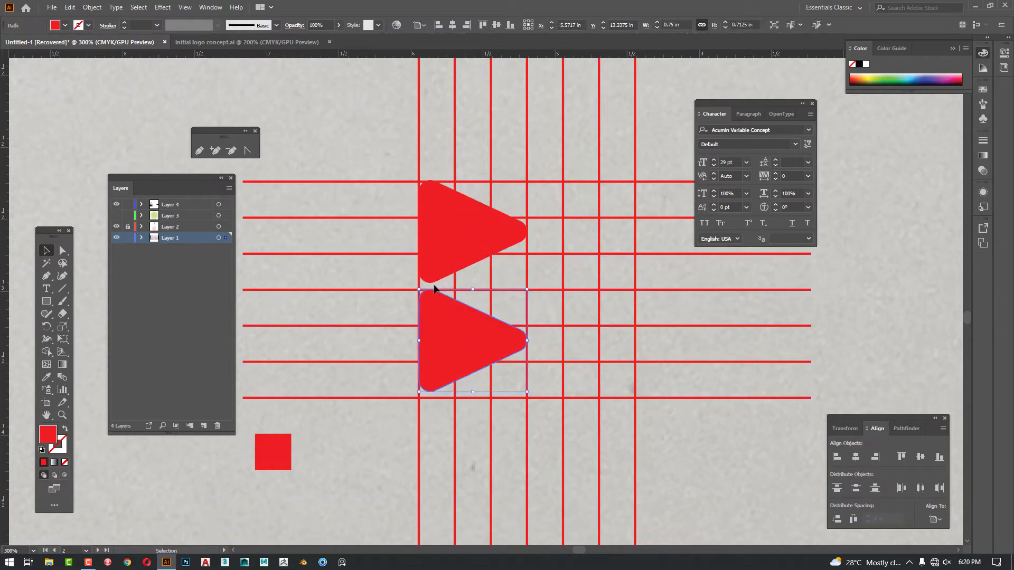
Step: Copy a triangle, flip it to point left between the other two, and centre it on the fourth horizontal grid line
{"action": "left_click", "coordinate": [564, 289]}
{"action": "left_click", "coordinate": [444, 341]}
{"action": "left_click_drag", "start_coordinate": [444, 344], "coordinate": [554, 285]}
{"action": "left_click_drag", "start_coordinate": [640, 226], "coordinate": [545, 348]}
{"action": "left_click_drag", "start_coordinate": [591, 295], "coordinate": [555, 301]}
{"action": "left_click", "coordinate": [694, 333]}
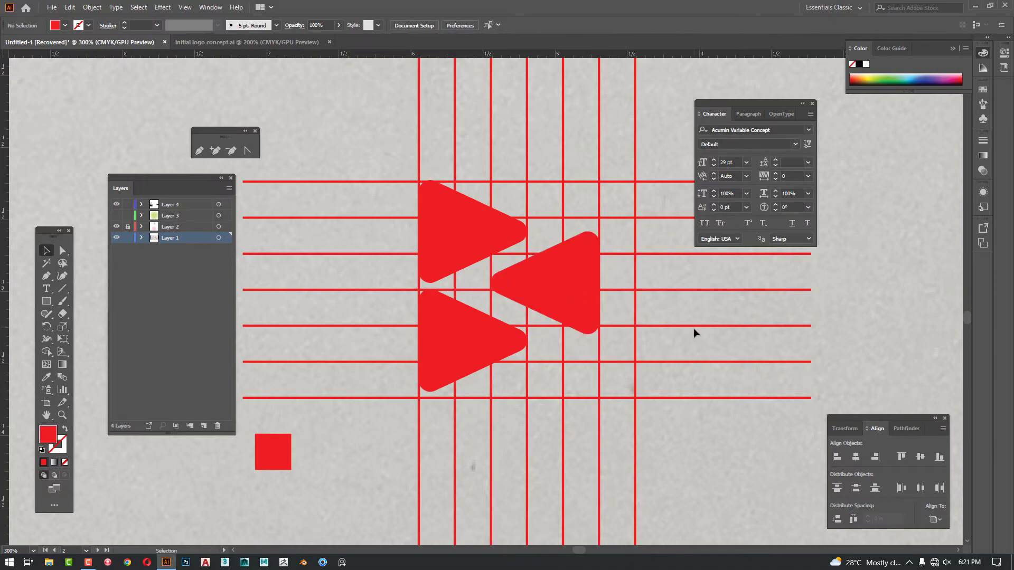
{"action": "scroll", "coordinate": [545, 298], "scroll_direction": "up", "scroll_amount": 1}
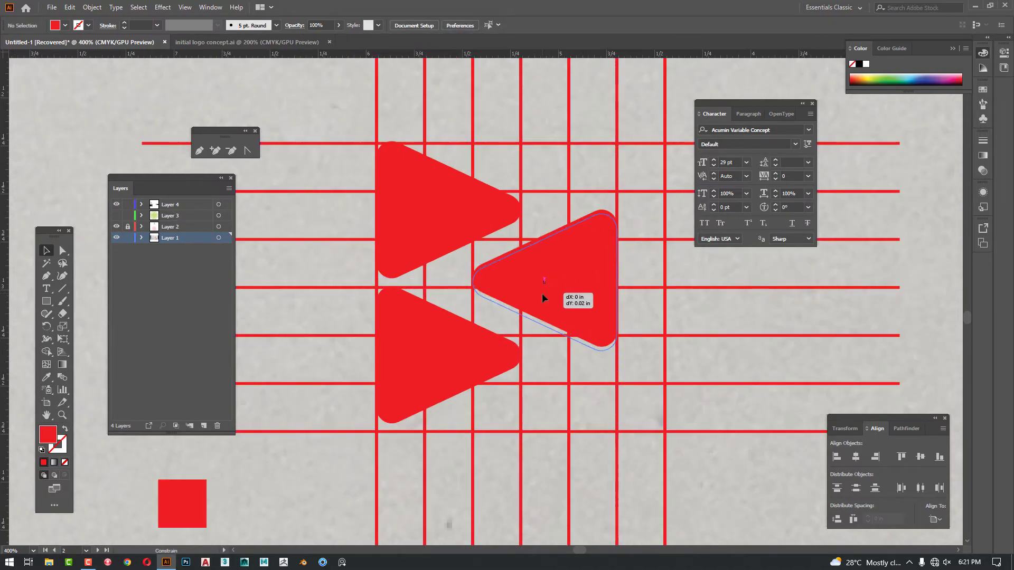
Step: Move the three triangles off the grid into the empty area to judge their spacing
{"action": "scroll", "coordinate": [711, 332], "scroll_direction": "down", "scroll_amount": 1}
{"action": "scroll", "coordinate": [711, 337], "scroll_direction": "down", "scroll_amount": 2}
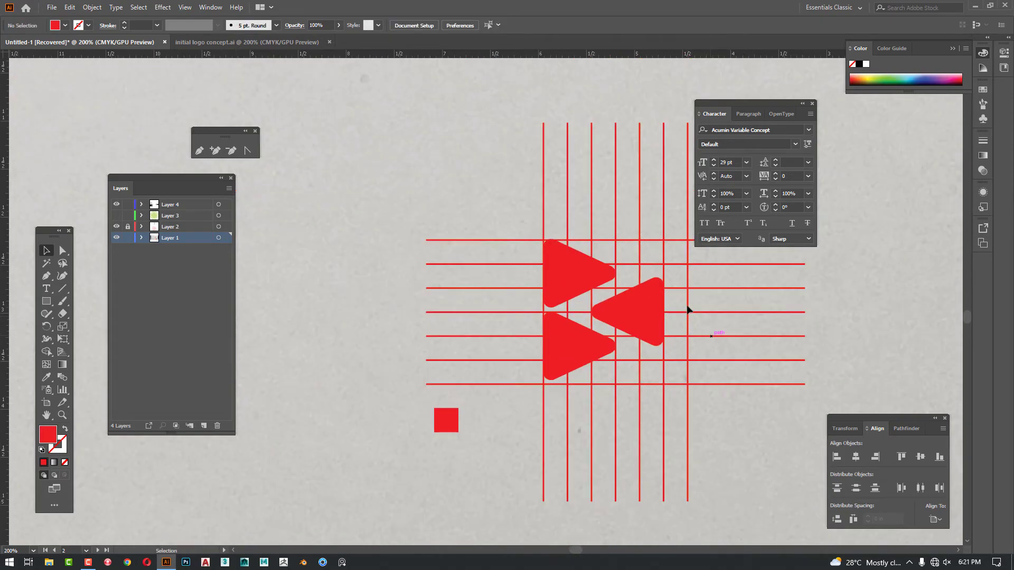
{"action": "scroll", "coordinate": [560, 338], "scroll_direction": "down", "scroll_amount": 2}
{"action": "scroll", "coordinate": [560, 338], "scroll_direction": "right", "scroll_amount": 4}
{"action": "mouse_move", "coordinate": [402, 344]}
{"action": "left_mouse_down"}
{"action": "mouse_move", "coordinate": [731, 333]}
{"action": "mouse_move", "coordinate": [433, 380]}
{"action": "left_mouse_up"}
{"action": "scroll", "coordinate": [731, 333], "scroll_direction": "down", "scroll_amount": 2}
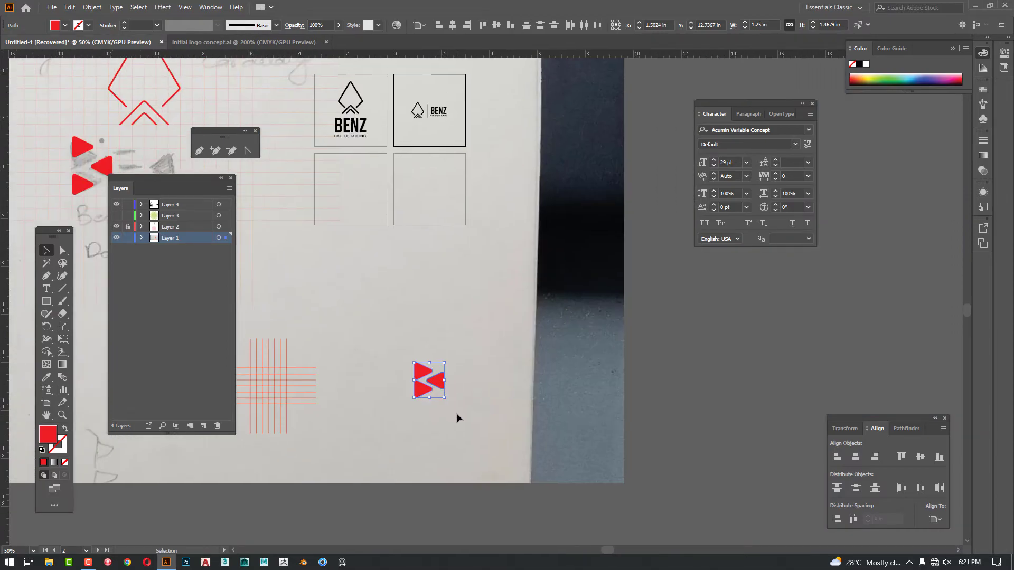
{"action": "left_click", "coordinate": [456, 413]}
{"action": "scroll", "coordinate": [429, 399], "scroll_direction": "up", "scroll_amount": 1}
{"action": "scroll", "coordinate": [430, 401], "scroll_direction": "up", "scroll_amount": 5}
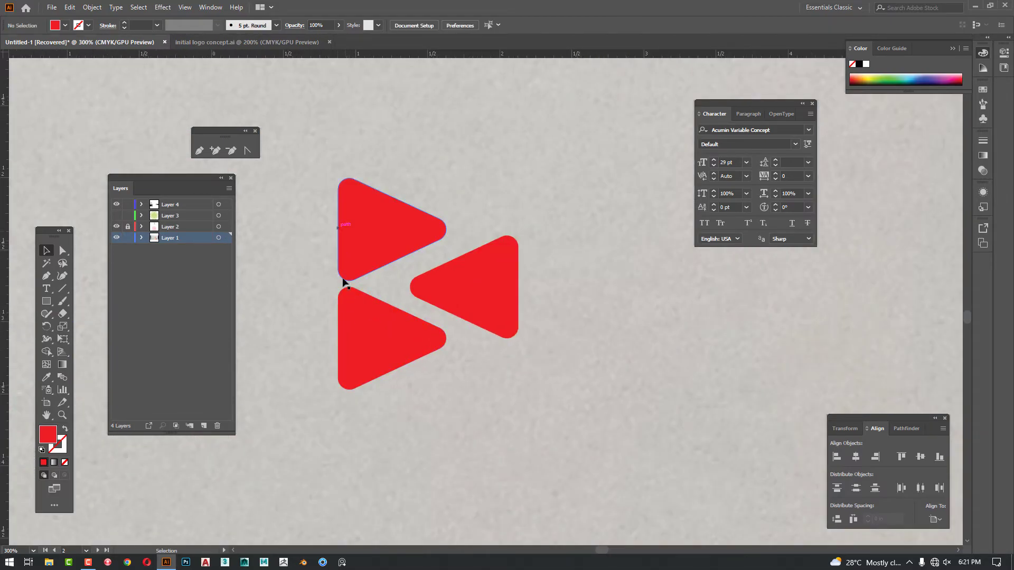
{"action": "left_click", "coordinate": [389, 311]}
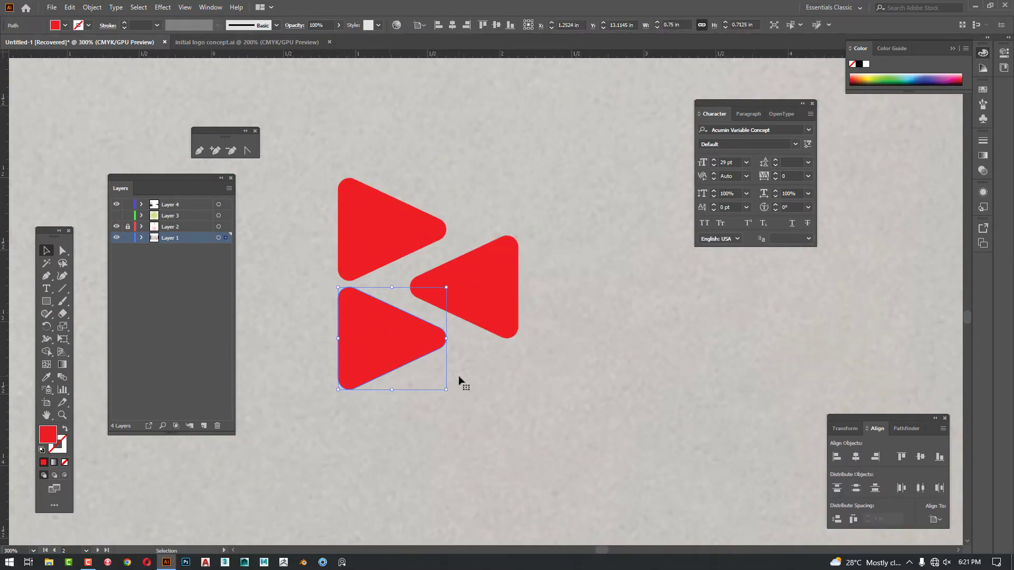
Step: Undo moving the three triangles away from the grid
{"action": "scroll", "coordinate": [458, 376], "scroll_direction": "down", "scroll_amount": 3}
{"action": "left_click_drag", "start_coordinate": [406, 410], "coordinate": [682, 378]}
{"action": "key", "text": "ctrl+z"}
{"action": "left_click", "coordinate": [664, 389]}
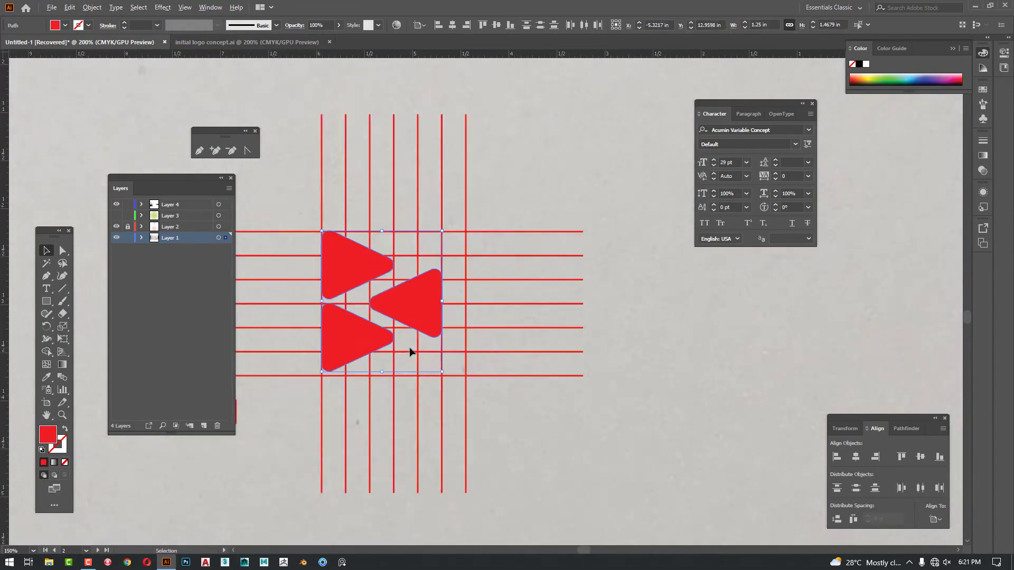
Step: Shift the bottom triangle down past the seventh horizontal grid line and move the middle triangle inward to even out the gaps
{"action": "scroll", "coordinate": [407, 351], "scroll_direction": "up", "scroll_amount": 4}
{"action": "mouse_move", "coordinate": [473, 321]}
{"action": "left_mouse_down"}
{"action": "mouse_move", "coordinate": [473, 335]}
{"action": "mouse_move", "coordinate": [473, 326]}
{"action": "left_mouse_up"}
{"action": "left_click", "coordinate": [628, 385]}
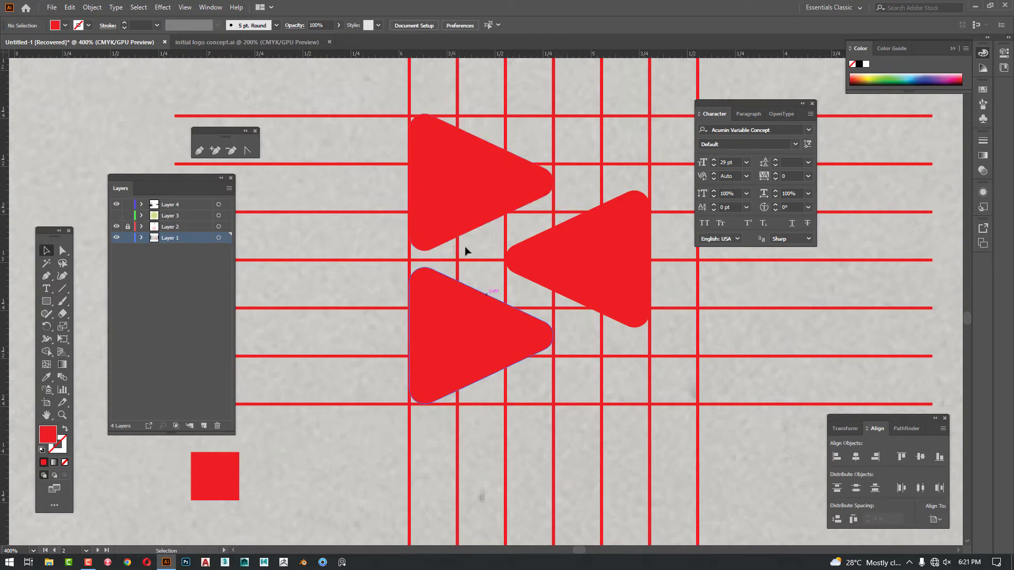
{"action": "scroll", "coordinate": [455, 324], "scroll_direction": "up", "scroll_amount": 1}
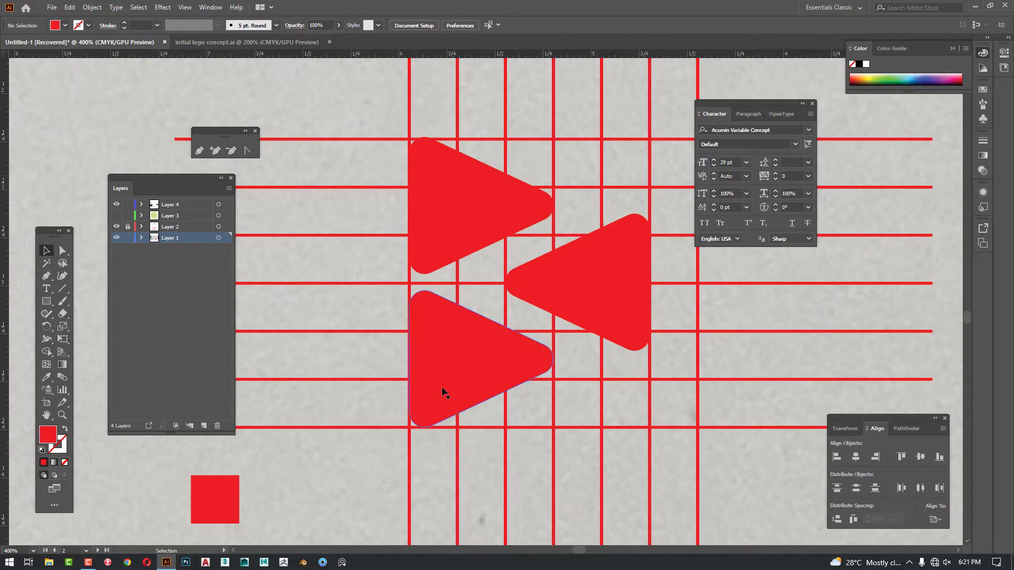
{"action": "left_click_drag", "start_coordinate": [442, 391], "coordinate": [443, 411]}
{"action": "left_click", "coordinate": [625, 367]}
{"action": "left_click_drag", "start_coordinate": [607, 328], "coordinate": [590, 336]}
{"action": "left_click", "coordinate": [681, 332]}
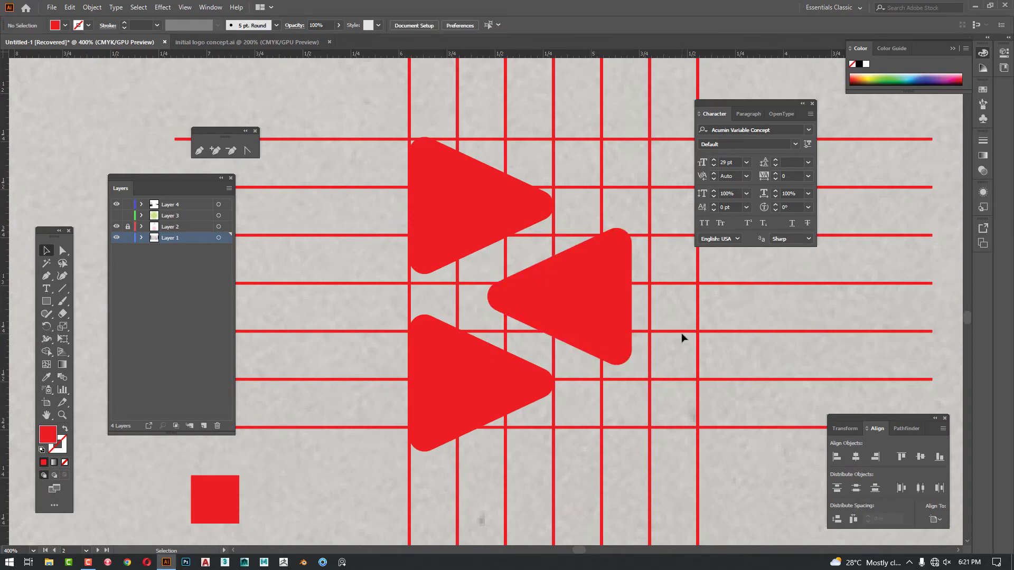
Step: Move the three triangles off the grid to the empty artboard below the horizontal Benz logo
{"action": "scroll", "coordinate": [672, 361], "scroll_direction": "down", "scroll_amount": 2}
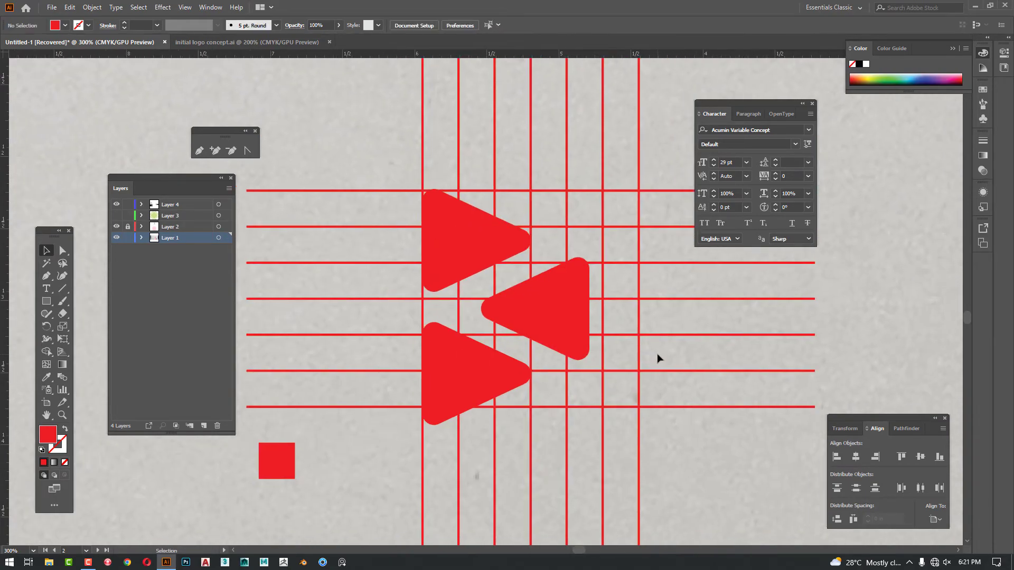
{"action": "left_click", "coordinate": [534, 316]}
{"action": "scroll", "coordinate": [444, 359], "scroll_direction": "down", "scroll_amount": 4}
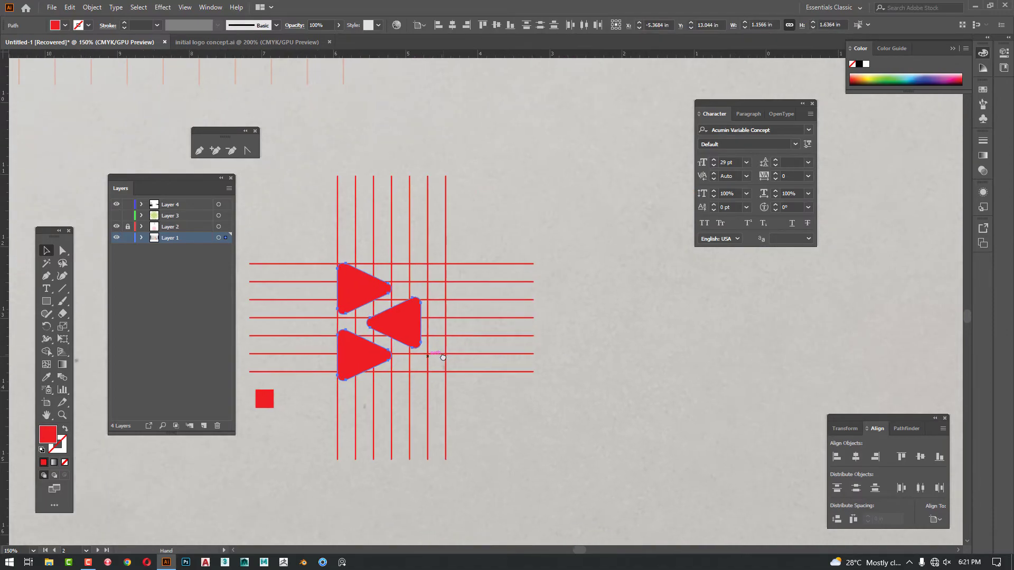
{"action": "left_click_drag", "start_coordinate": [443, 357], "coordinate": [601, 100]}
{"action": "left_click_drag", "start_coordinate": [602, 100], "coordinate": [570, 352]}
Step: Rotate the three triangles 90° counter-clockwise and group them, centred horizontally on the artboard
{"action": "scroll", "coordinate": [582, 251], "scroll_direction": "up", "scroll_amount": 2}
{"action": "left_click_drag", "start_coordinate": [586, 399], "coordinate": [606, 296]}
{"action": "left_click_drag", "start_coordinate": [539, 308], "coordinate": [604, 286]}
{"action": "key", "text": "ctrl+g"}
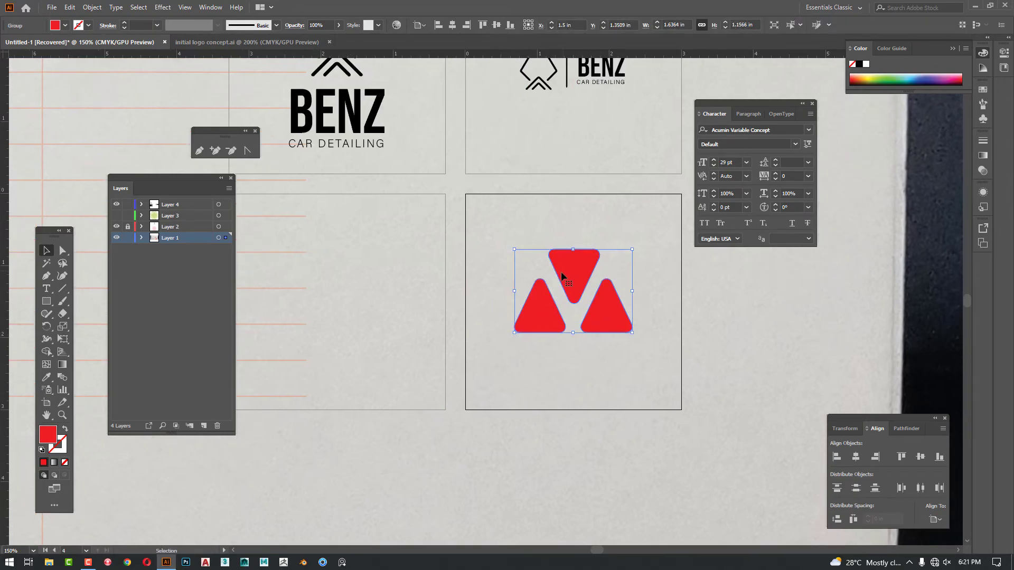
Step: Copy and ungroup the stacked Benz logo, and place its BENZ CAR DETAILING text under the triangle mark
{"action": "left_click", "coordinate": [344, 116]}
{"action": "left_click_drag", "start_coordinate": [344, 116], "coordinate": [397, 309]}
{"action": "right_click", "coordinate": [398, 305]}
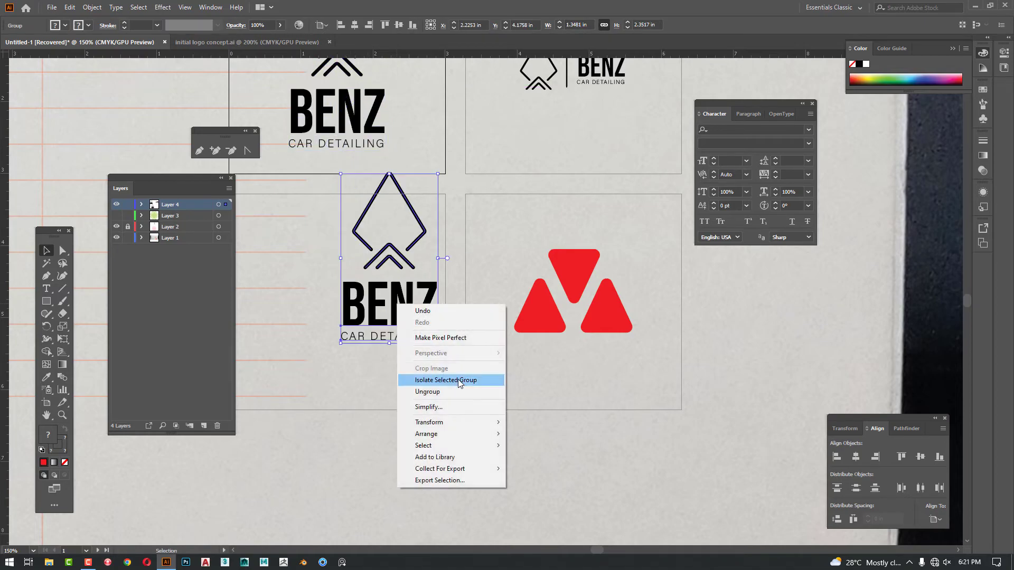
{"action": "left_click", "coordinate": [458, 391]}
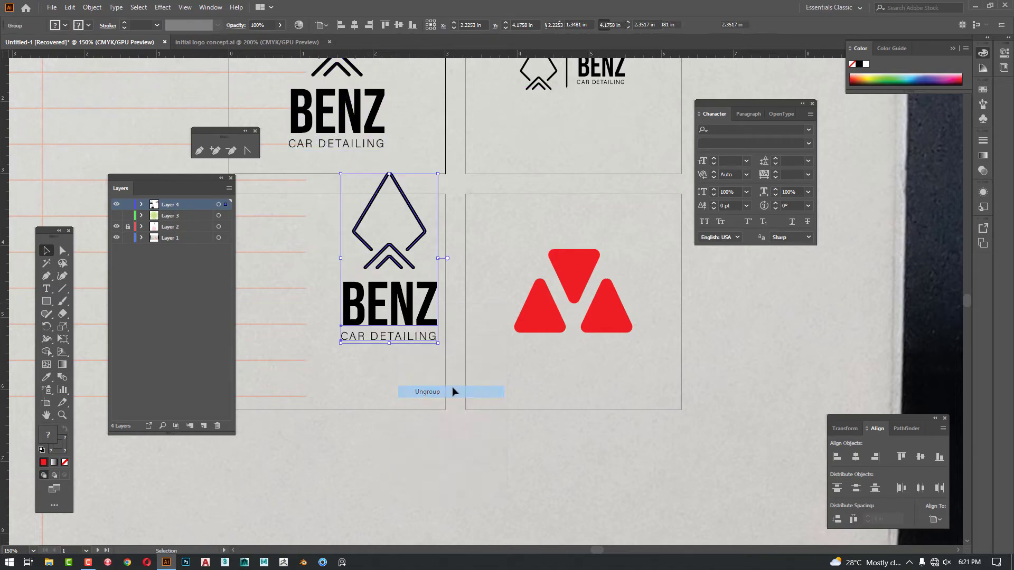
{"action": "left_click", "coordinate": [397, 266], "text": "shift"}
{"action": "left_click_drag", "start_coordinate": [406, 301], "coordinate": [588, 362]}
Step: Scale the triangle mark to half size, 0.8182 × 0.5783 in, and move the text up closer to it
{"action": "left_click", "coordinate": [606, 304]}
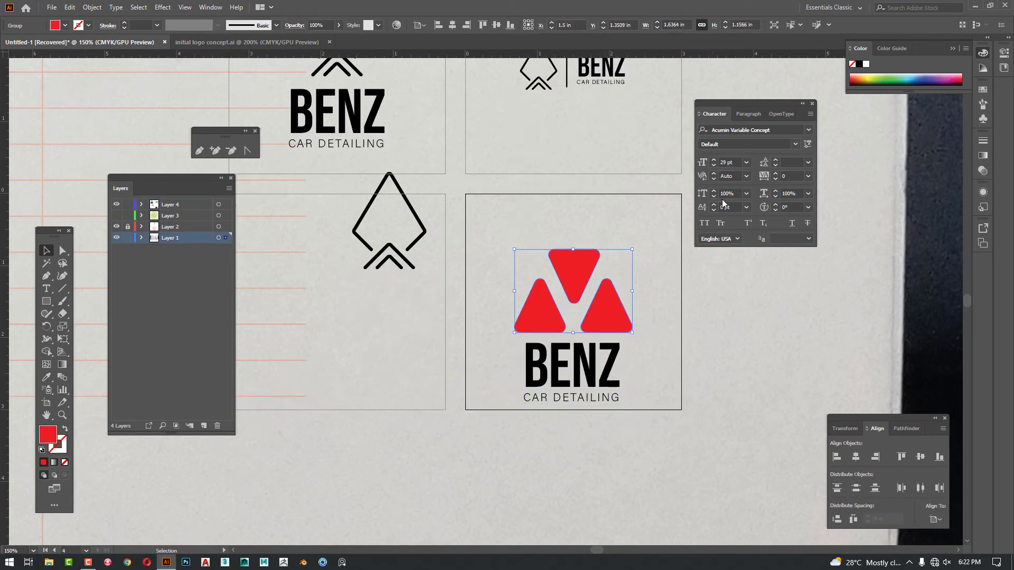
{"action": "left_click", "coordinate": [680, 25]}
{"action": "type", "text": "/2"}
{"action": "key", "text": "Return"}
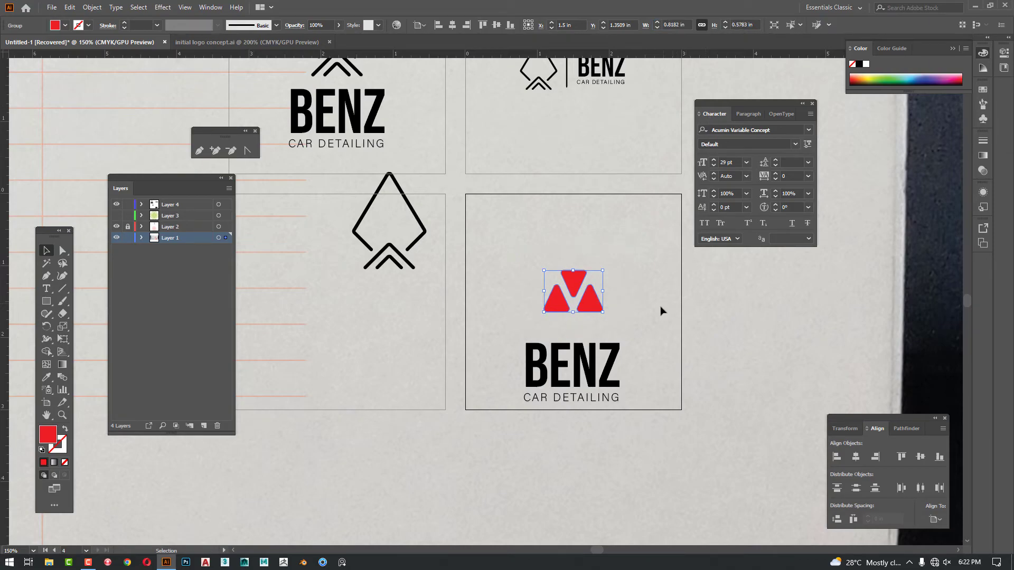
{"action": "left_click", "coordinate": [686, 321]}
{"action": "left_click", "coordinate": [588, 344]}
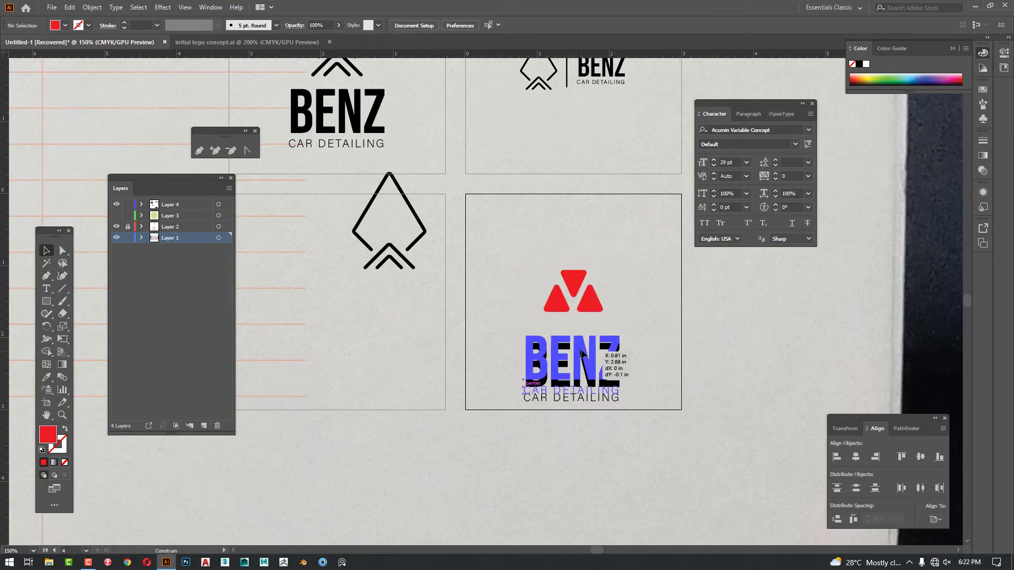
Step: Try colouring the BENZ CAR DETAILING text with the red sampled from the triangles
{"action": "key", "text": "i"}
{"action": "left_click", "coordinate": [594, 305]}
{"action": "key", "text": "v"}
{"action": "left_click", "coordinate": [665, 365]}
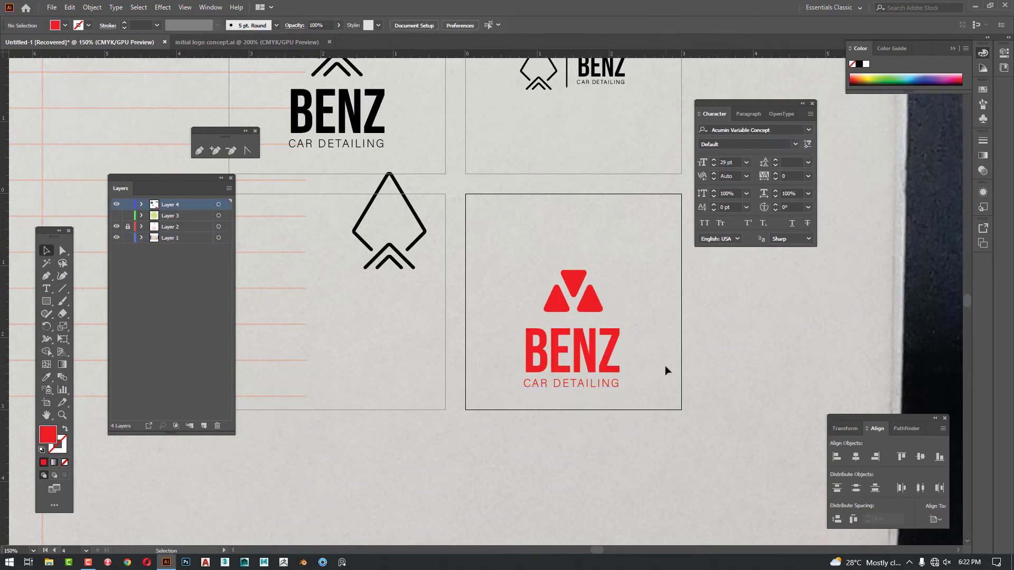
{"action": "key", "text": "ctrl+z"}
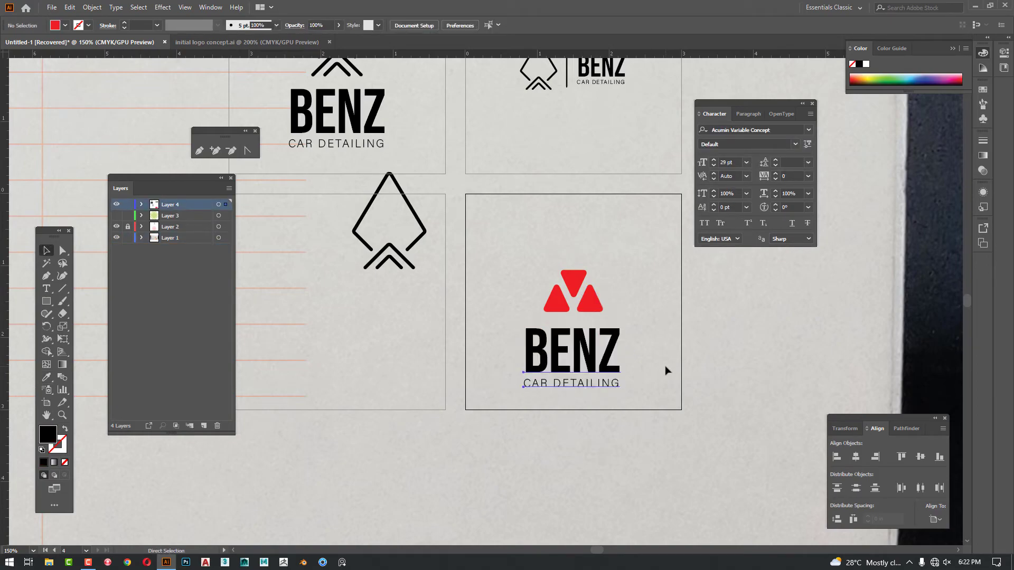
Step: Recolour the two lower triangles black by sampling the BENZ text, keeping the upper one red
{"action": "left_click", "coordinate": [664, 366]}
{"action": "key", "text": "a"}
{"action": "left_click", "coordinate": [591, 308]}
{"action": "left_click", "coordinate": [561, 305], "text": "shift"}
{"action": "key", "text": "i"}
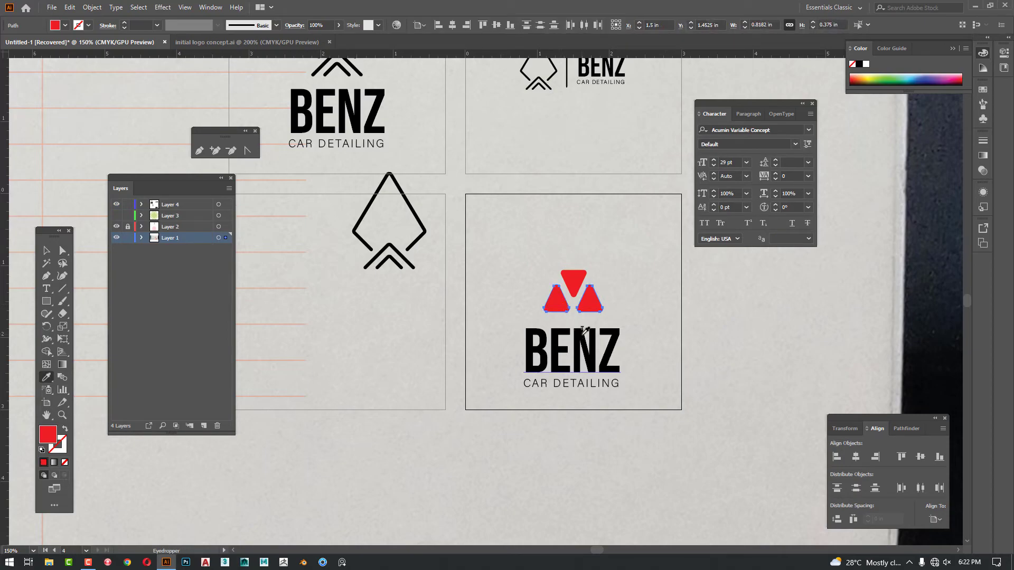
{"action": "left_click", "coordinate": [587, 339]}
{"action": "key", "text": "v"}
{"action": "left_click", "coordinate": [649, 317]}
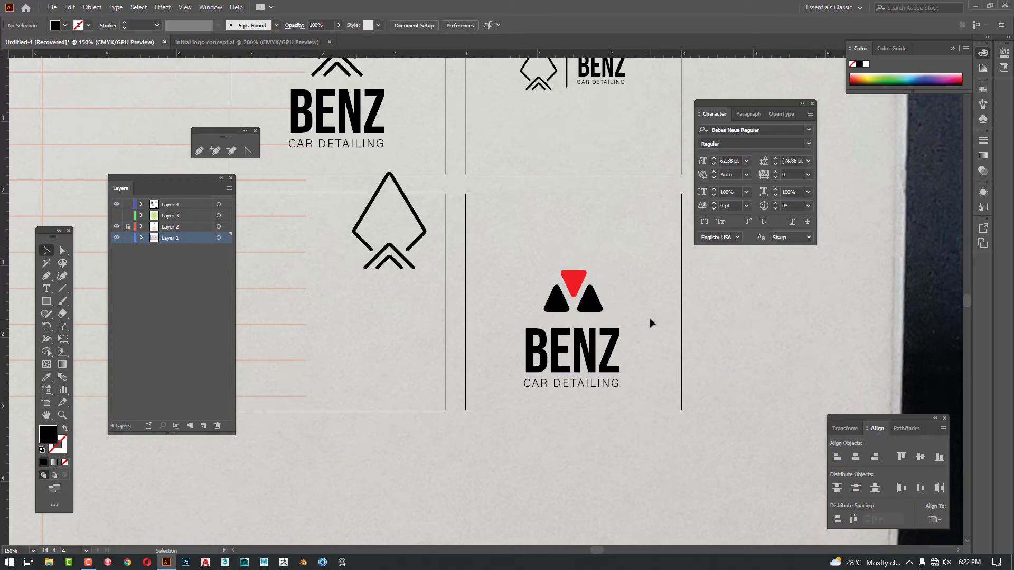
Step: Place a spare copy of the BENZ CAR DETAILING text outside the artboard
{"action": "scroll", "coordinate": [625, 317], "scroll_direction": "up", "scroll_amount": 1}
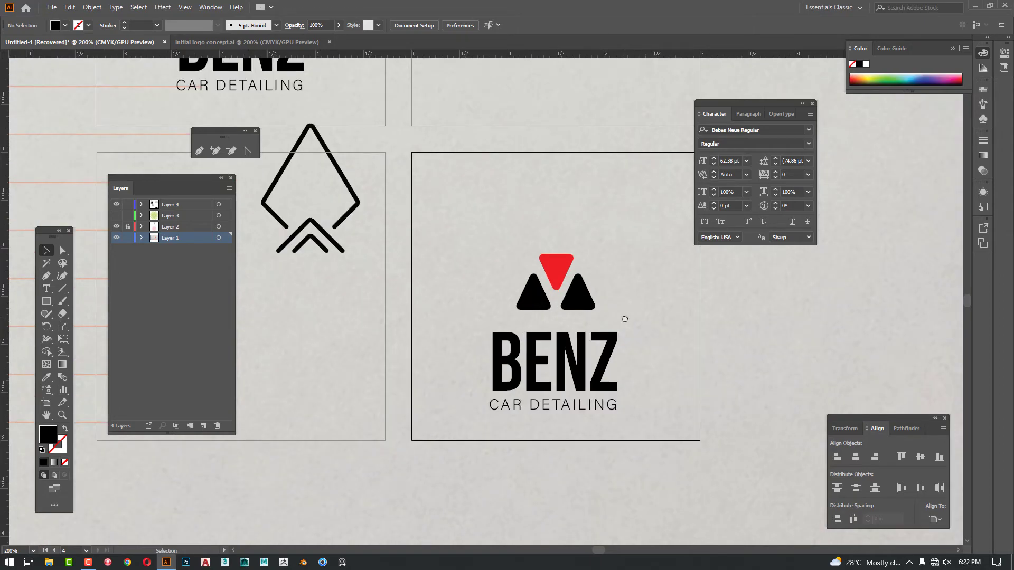
{"action": "scroll", "coordinate": [518, 359], "scroll_direction": "up", "scroll_amount": 1}
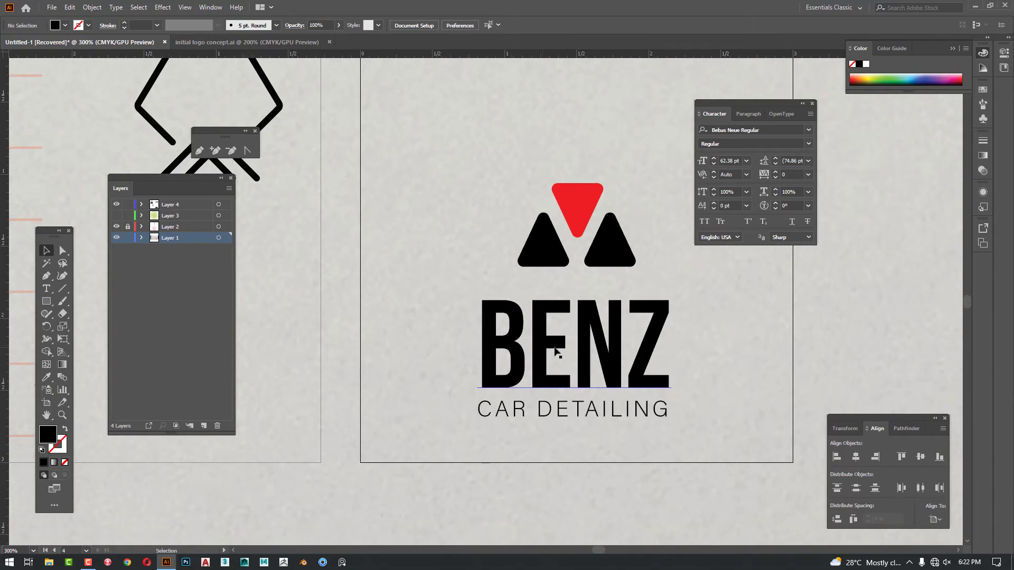
{"action": "scroll", "coordinate": [546, 349], "scroll_direction": "down", "scroll_amount": 1}
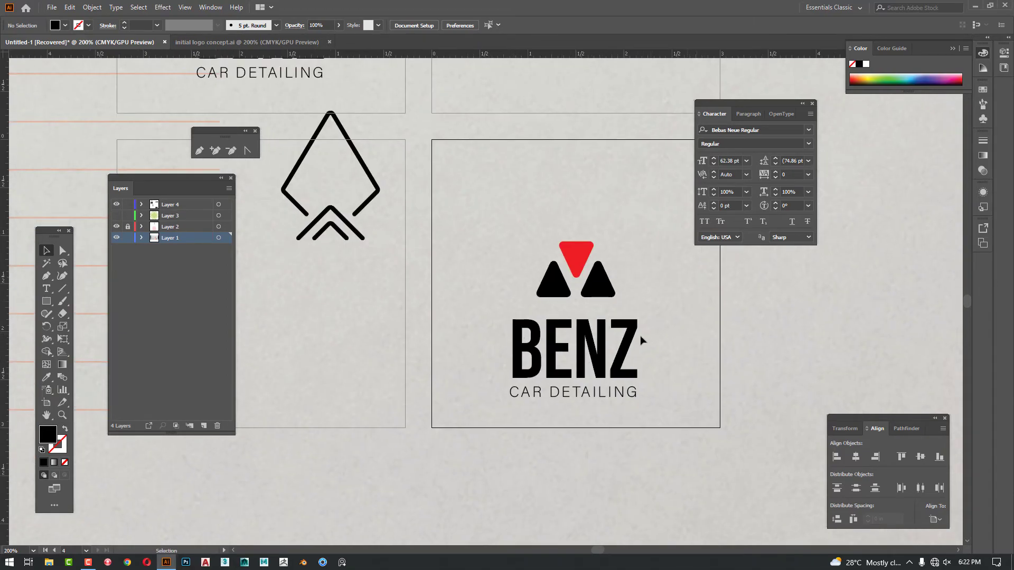
{"action": "left_click", "coordinate": [599, 352]}
{"action": "left_click_drag", "start_coordinate": [600, 354], "coordinate": [816, 333]}
{"action": "left_click_drag", "start_coordinate": [433, 359], "coordinate": [593, 357]}
Step: Ungroup the text under the mark and convert the word BENZ to outlines
{"action": "left_click", "coordinate": [593, 355]}
{"action": "scroll", "coordinate": [592, 353], "scroll_direction": "up", "scroll_amount": 2}
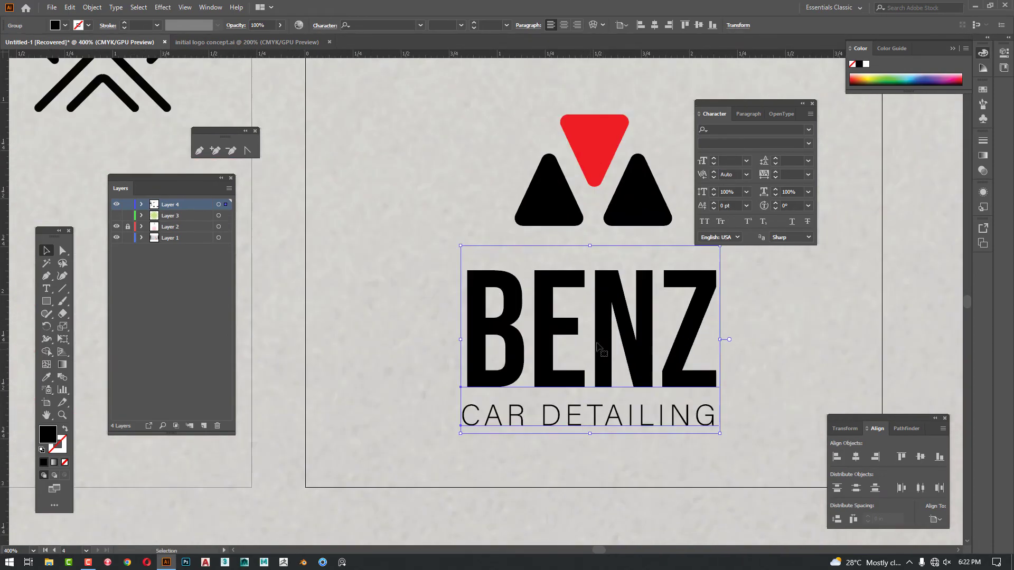
{"action": "right_click", "coordinate": [605, 334]}
{"action": "left_click", "coordinate": [642, 419]}
{"action": "left_click", "coordinate": [563, 442]}
{"action": "right_click", "coordinate": [518, 340]}
{"action": "left_click", "coordinate": [562, 409]}
{"action": "left_click", "coordinate": [584, 462]}
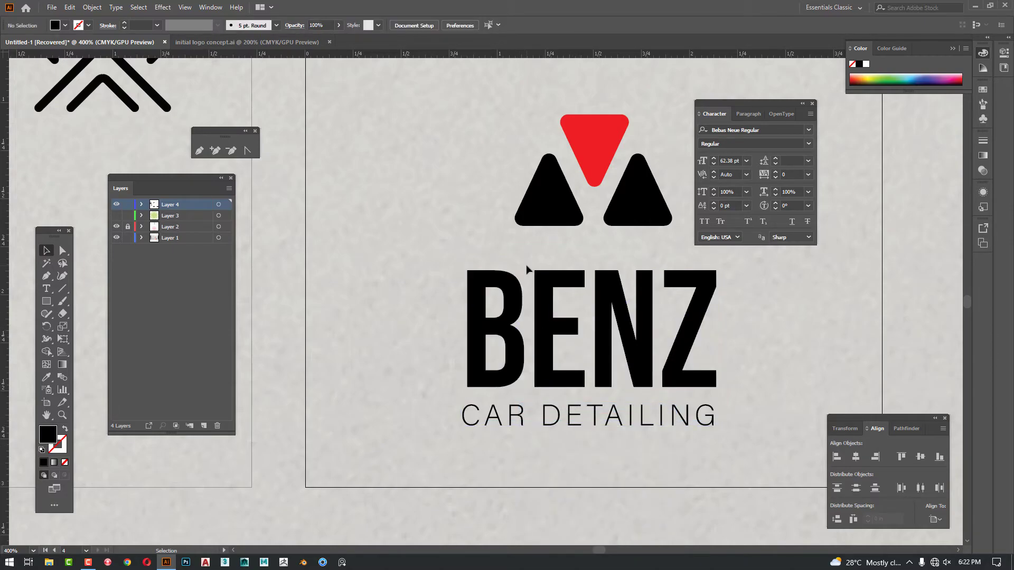
Step: Ungroup the three-triangle mark
{"action": "left_click", "coordinate": [576, 224]}
{"action": "right_click", "coordinate": [555, 204]}
{"action": "left_click", "coordinate": [594, 291]}
{"action": "left_click", "coordinate": [558, 248]}
Step: Copy the lower-left triangle, rotate it to point right, and place it over the upper half of the letter B
{"action": "left_click_drag", "start_coordinate": [544, 203], "coordinate": [355, 291]}
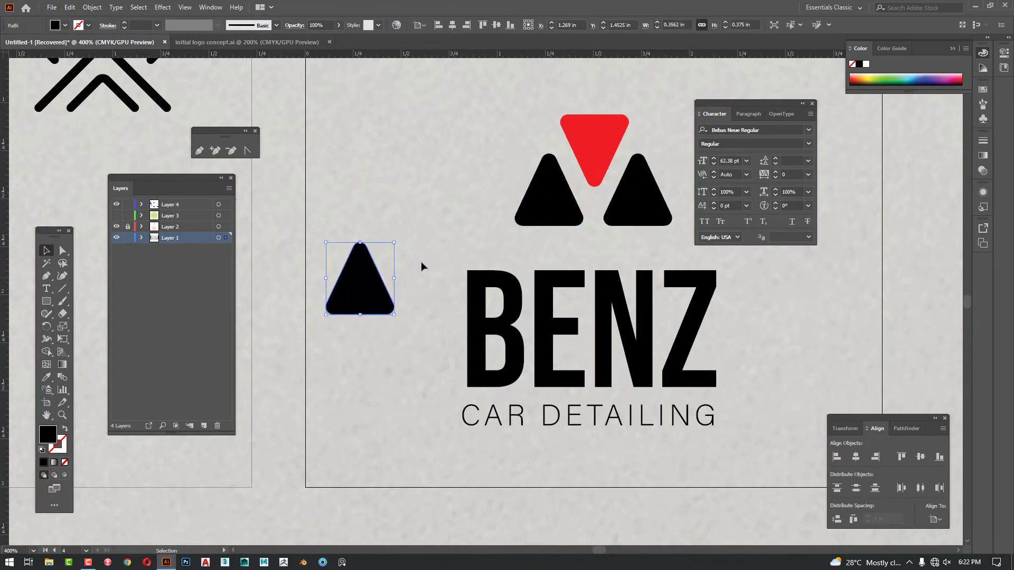
{"action": "left_click_drag", "start_coordinate": [406, 243], "coordinate": [412, 331]}
{"action": "left_click_drag", "start_coordinate": [359, 272], "coordinate": [479, 299]}
{"action": "left_click", "coordinate": [306, 329]}
{"action": "key", "text": "ctrl+plus"}
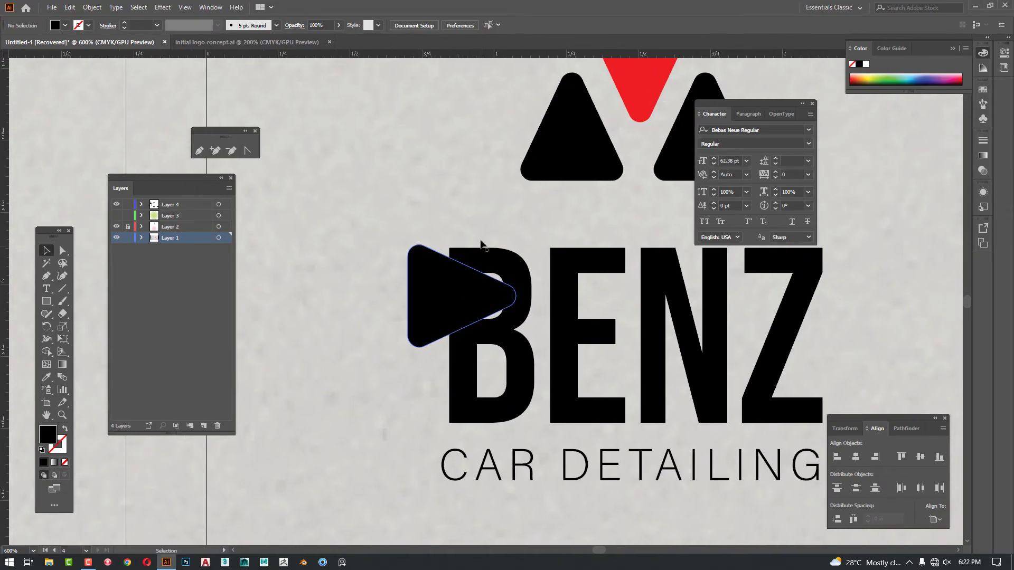
Step: Try cutting the triangle's shape out of the letter B with the Shape Builder tool
{"action": "key", "text": "ctrl+a"}
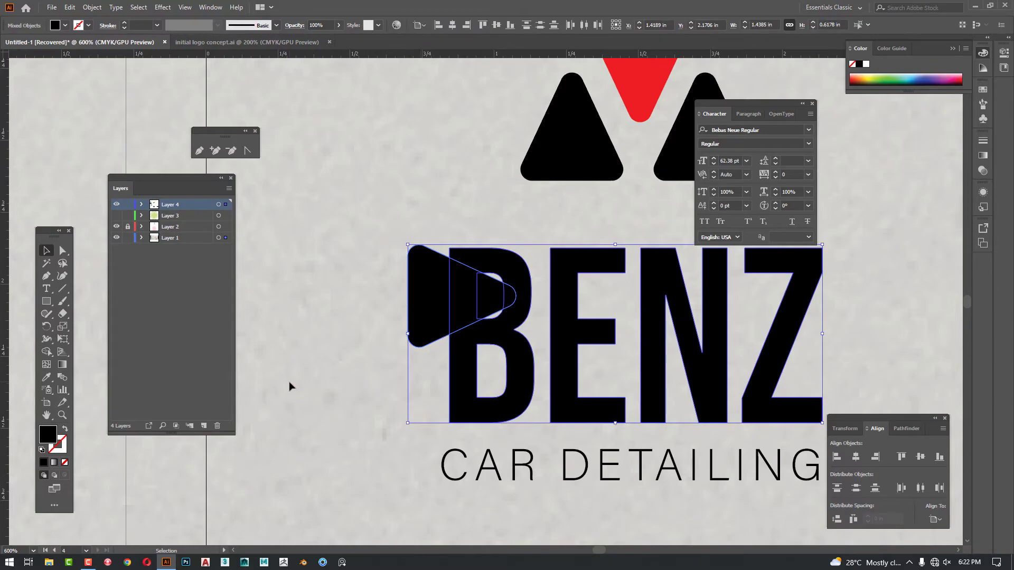
{"action": "left_click", "coordinate": [52, 353]}
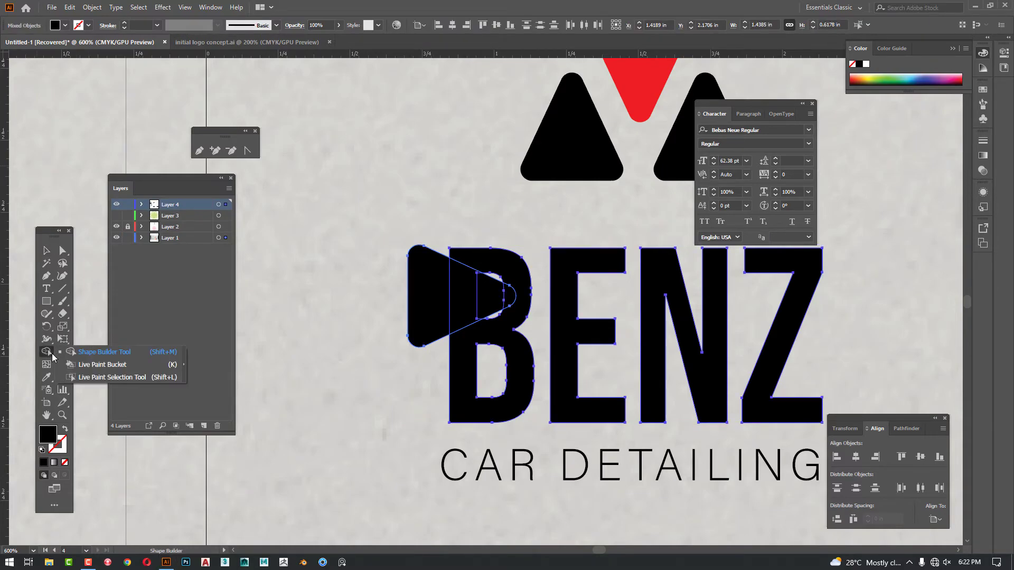
{"action": "mouse_move", "coordinate": [403, 311]}
{"action": "left_mouse_down"}
{"action": "mouse_move", "coordinate": [494, 307]}
{"action": "mouse_move", "coordinate": [509, 296]}
{"action": "left_mouse_up"}
{"action": "key", "text": "v"}
{"action": "left_click", "coordinate": [344, 342]}
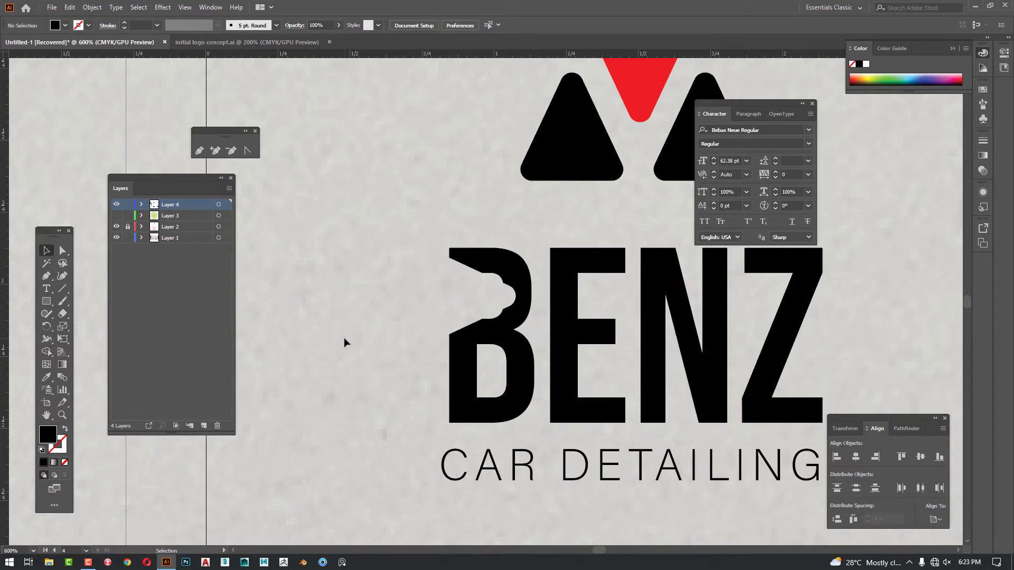
Step: Undo the cut in the letter B and remove the triangle copy lying over it
{"action": "key", "text": "a"}
{"action": "key", "text": "ctrl+z"}
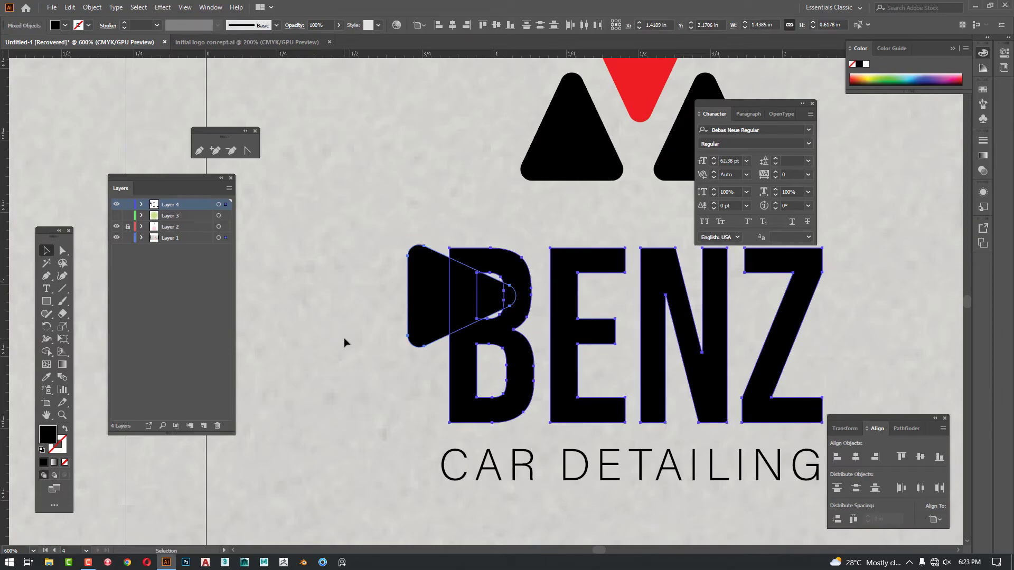
{"action": "key", "text": "ctrl+z"}
{"action": "left_click", "coordinate": [352, 348]}
{"action": "left_click", "coordinate": [295, 256]}
{"action": "key", "text": "backslash"}
{"action": "key", "text": "Delete"}
{"action": "key", "text": "v"}
Step: Group the three-triangle mark, and group the BENZ letters beneath it with the CAR DETAILING line
{"action": "scroll", "coordinate": [463, 328], "scroll_direction": "down", "scroll_amount": 3}
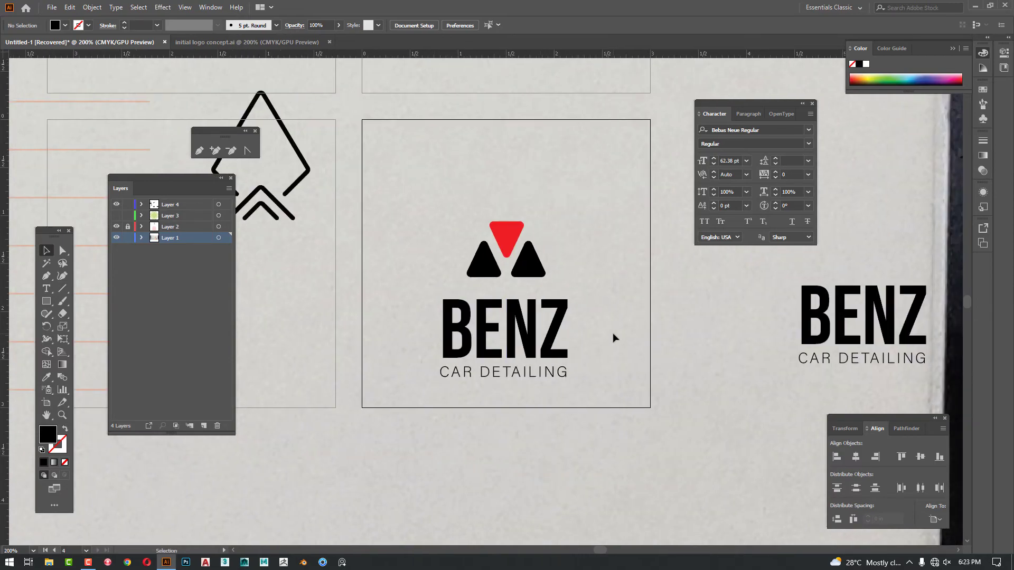
{"action": "left_click_drag", "start_coordinate": [558, 219], "coordinate": [453, 281]}
{"action": "left_click_drag", "start_coordinate": [598, 289], "coordinate": [419, 396]}
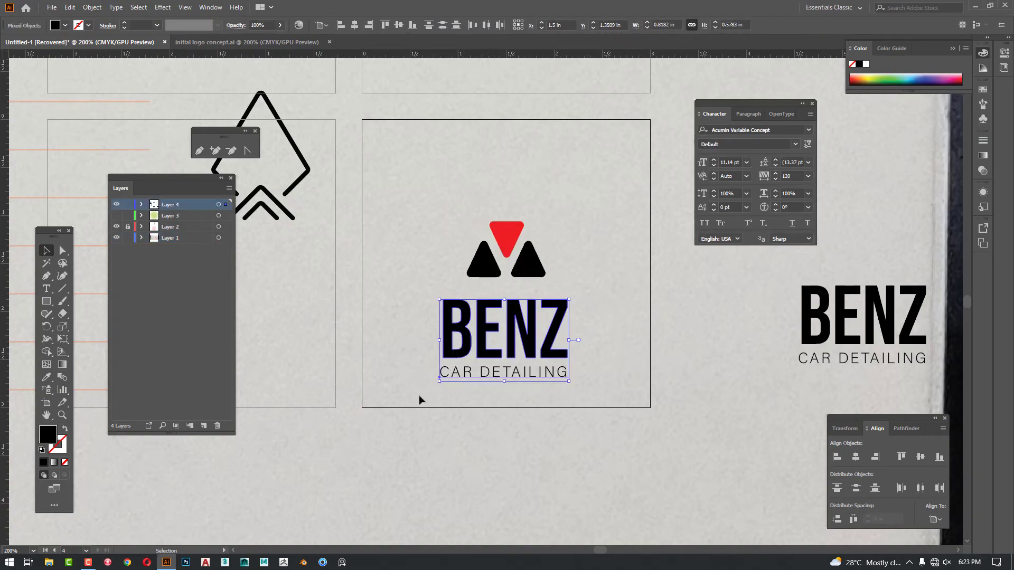
Step: Convert the CAR DETAILING text under the three-triangle mark to outlines, leaving it inside its group
{"action": "key", "text": "a"}
{"action": "left_click", "coordinate": [489, 378]}
{"action": "right_click", "coordinate": [504, 390]}
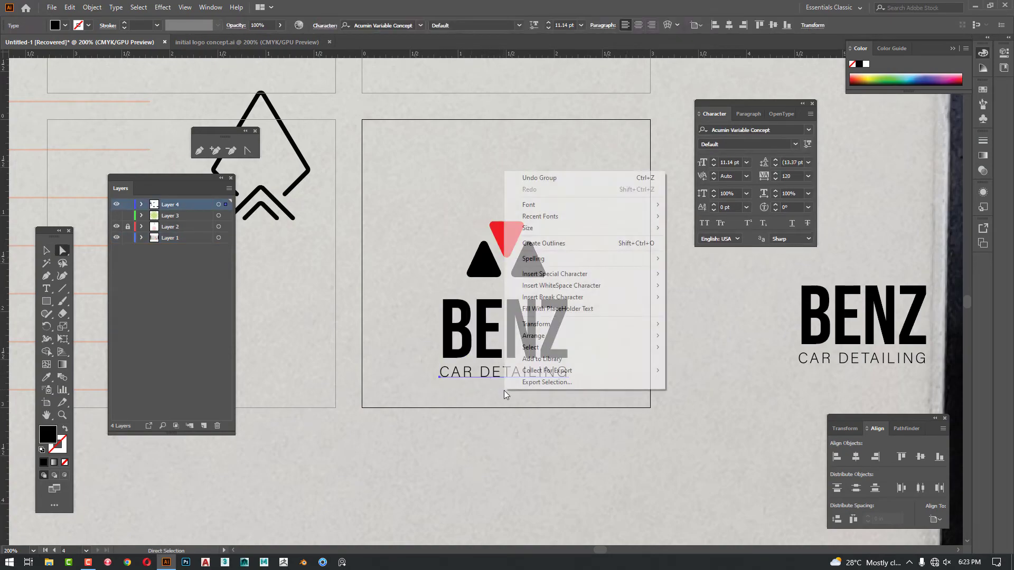
{"action": "left_click", "coordinate": [593, 246]}
{"action": "key", "text": "v"}
{"action": "left_click", "coordinate": [606, 313]}
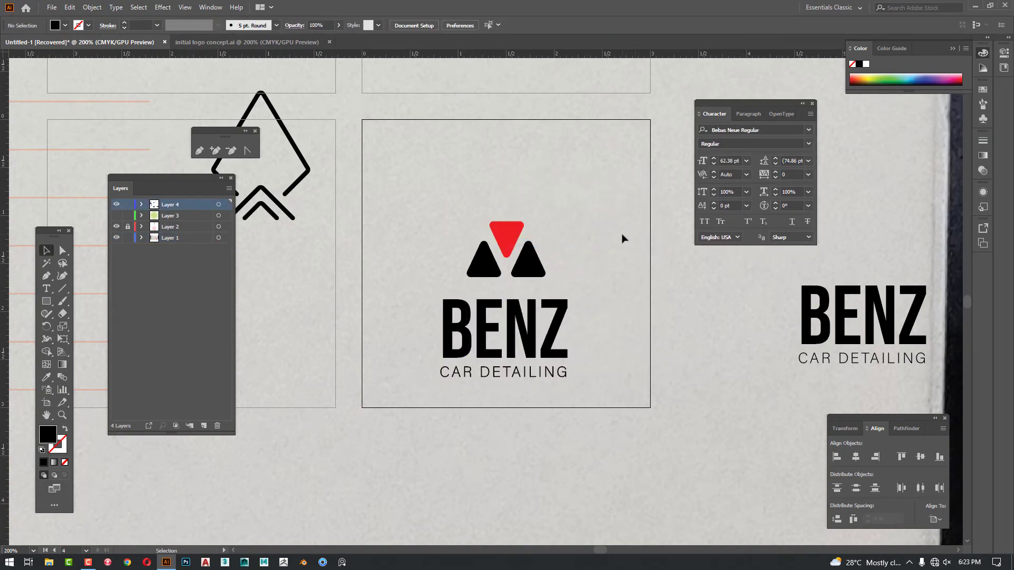
{"action": "left_click_drag", "start_coordinate": [359, 412], "coordinate": [360, 412]}
{"action": "left_click", "coordinate": [625, 410]}
{"action": "key", "text": "Tab"}
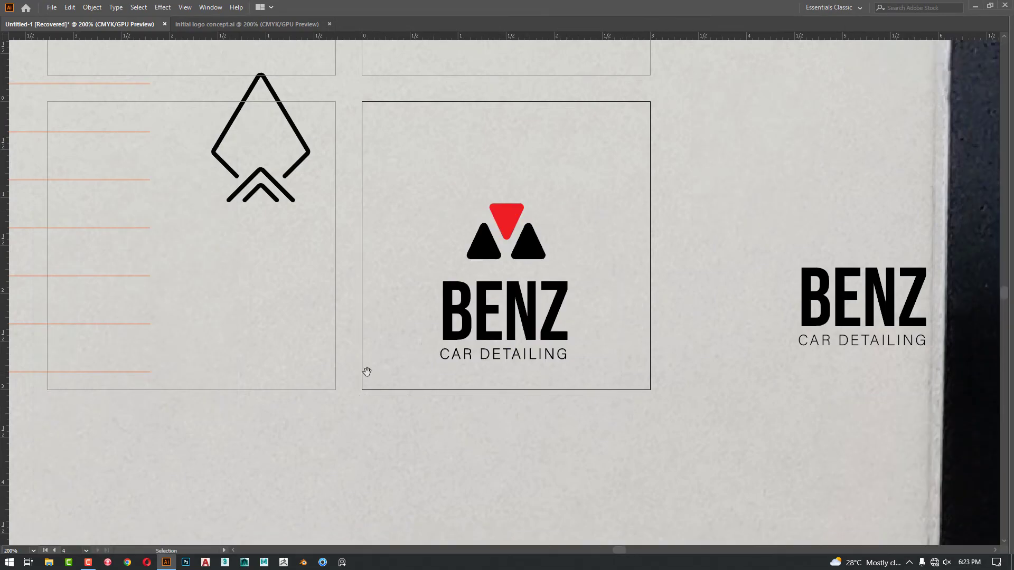
Step: Delete the spare diamond-and-chevron mark overlapping the lower-left artboard
{"action": "left_click_drag", "start_coordinate": [320, 156], "coordinate": [388, 183]}
{"action": "left_click", "coordinate": [377, 180]}
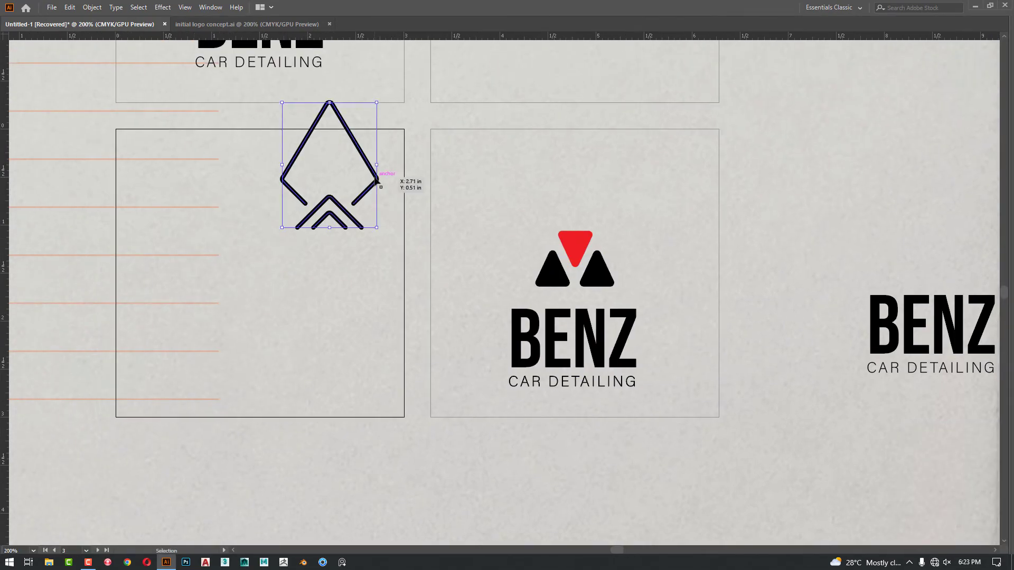
{"action": "key", "text": "Delete"}
Step: Copy the three-triangle mark from the stacked logo into the empty lower-left artboard
{"action": "left_click_drag", "start_coordinate": [391, 288], "coordinate": [408, 288]}
{"action": "left_click", "coordinate": [610, 278]}
{"action": "left_click", "coordinate": [611, 280]}
{"action": "left_click_drag", "start_coordinate": [617, 280], "coordinate": [233, 295]}
Step: Copy the BENZ CAR DETAILING wordmark to the right of the copied triangle mark in the lower-left artboard
{"action": "left_click_drag", "start_coordinate": [573, 318], "coordinate": [474, 311]}
{"action": "key", "text": "ctrl+z"}
{"action": "left_click_drag", "start_coordinate": [726, 337], "coordinate": [517, 407]}
{"action": "key", "text": "v"}
{"action": "left_click_drag", "start_coordinate": [581, 369], "coordinate": [312, 301]}
{"action": "left_click_drag", "start_coordinate": [238, 294], "coordinate": [221, 294]}
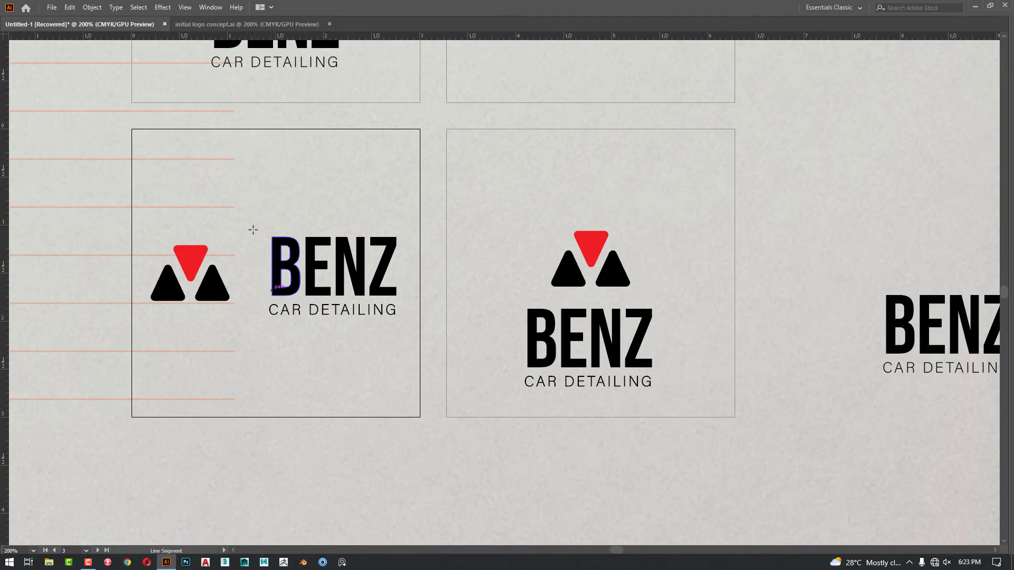
Step: Draw a vertical divider line between the copied mark and wordmark and give it the mark's red color
{"action": "left_click_drag", "start_coordinate": [249, 226], "coordinate": [249, 333]}
{"action": "key", "text": "i"}
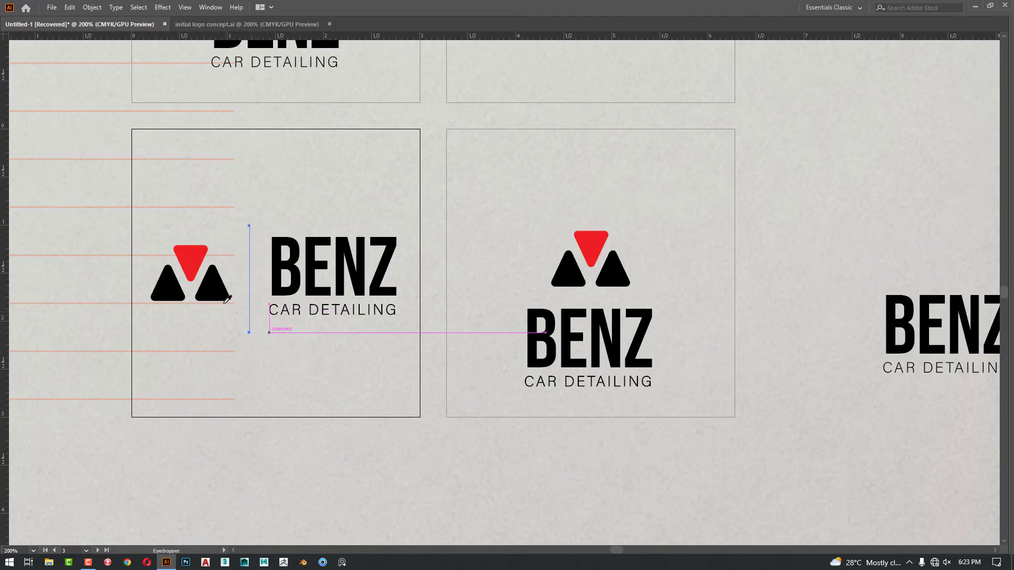
{"action": "left_click", "coordinate": [197, 256]}
{"action": "key", "text": "v"}
{"action": "left_click", "coordinate": [317, 350]}
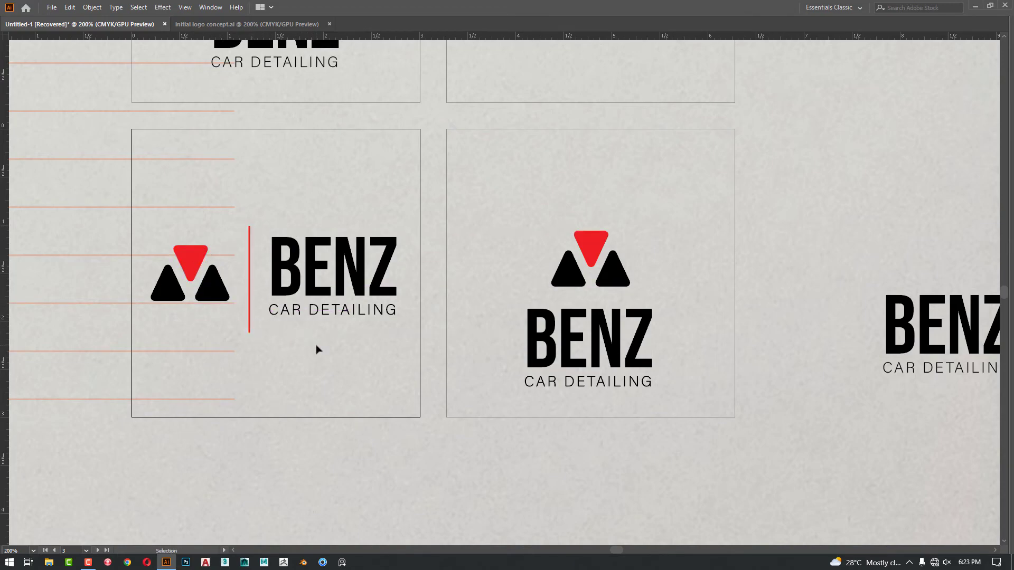
Step: Align the mark, divider line and wordmark of the horizontal logo to their vertical centers
{"action": "left_click_drag", "start_coordinate": [326, 379], "coordinate": [176, 267]}
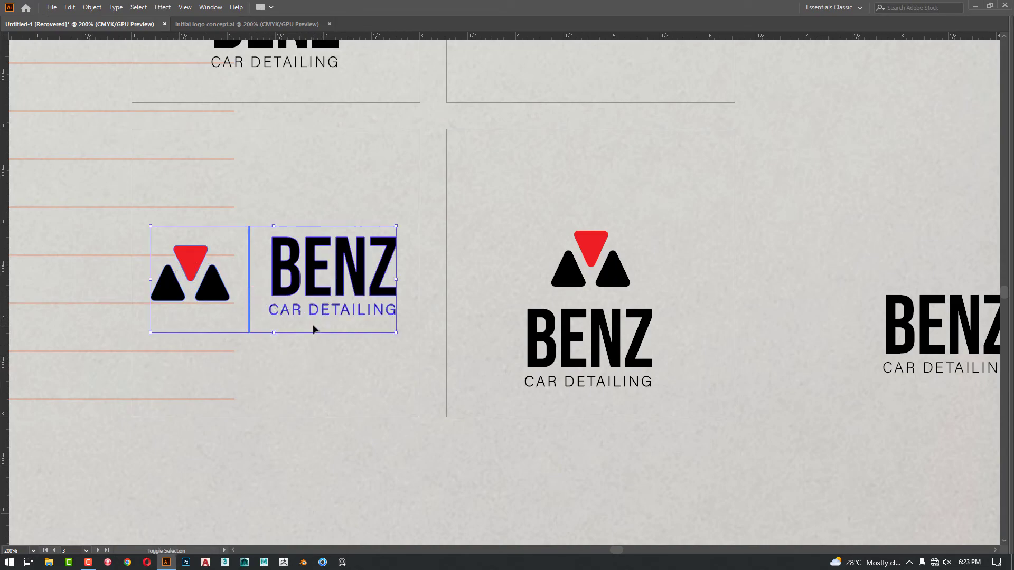
{"action": "key", "text": "shift+F7"}
{"action": "left_click", "coordinate": [921, 457]}
{"action": "left_click", "coordinate": [360, 423]}
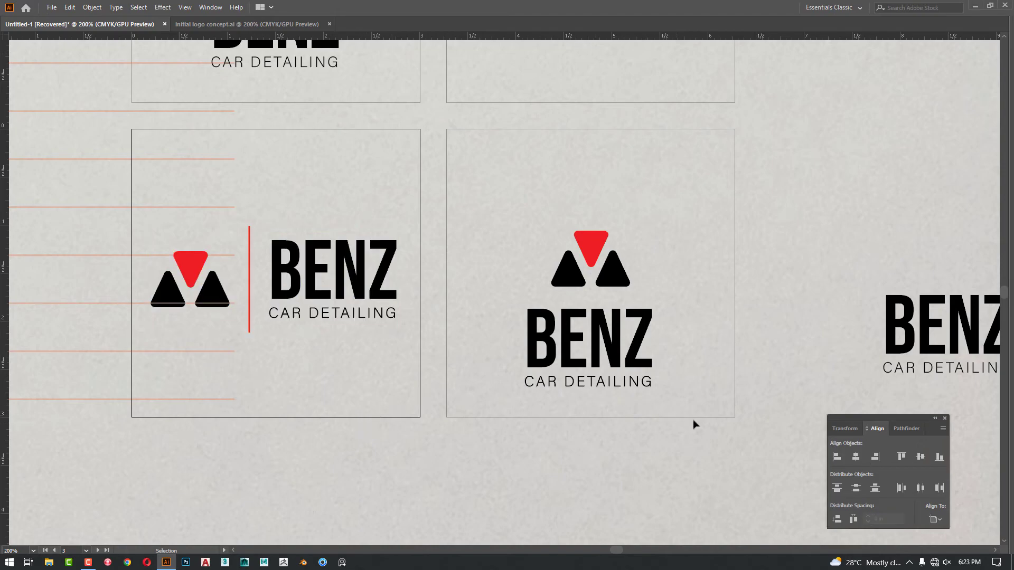
Step: Cut the two triangle logos and the spare BENZ wordmark beside the artboards
{"action": "left_click_drag", "start_coordinate": [239, 194], "coordinate": [147, 199]}
{"action": "key", "text": "Delete"}
{"action": "scroll", "coordinate": [380, 262], "scroll_direction": "down", "scroll_amount": 2}
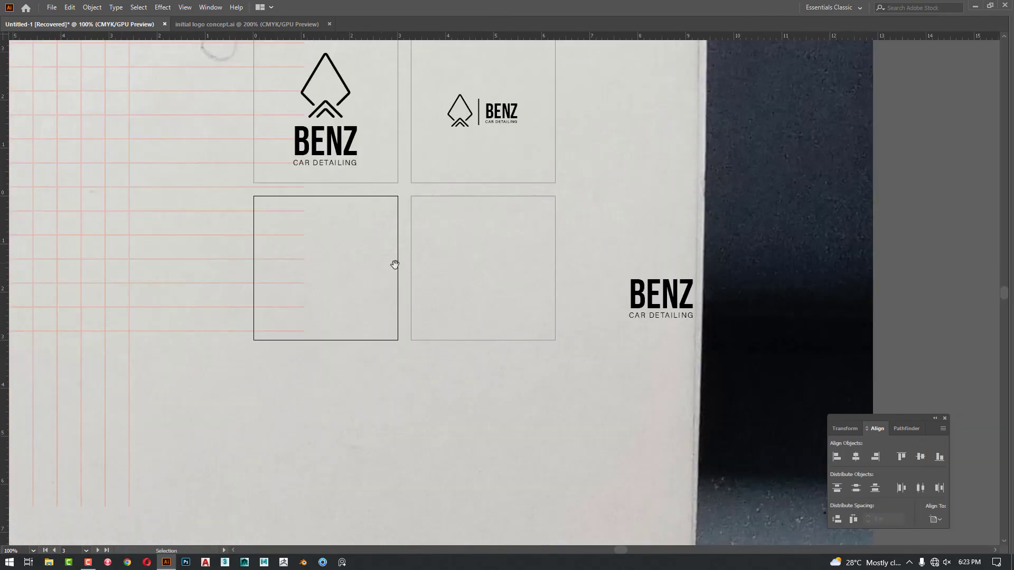
{"action": "key", "text": "ctrl+z"}
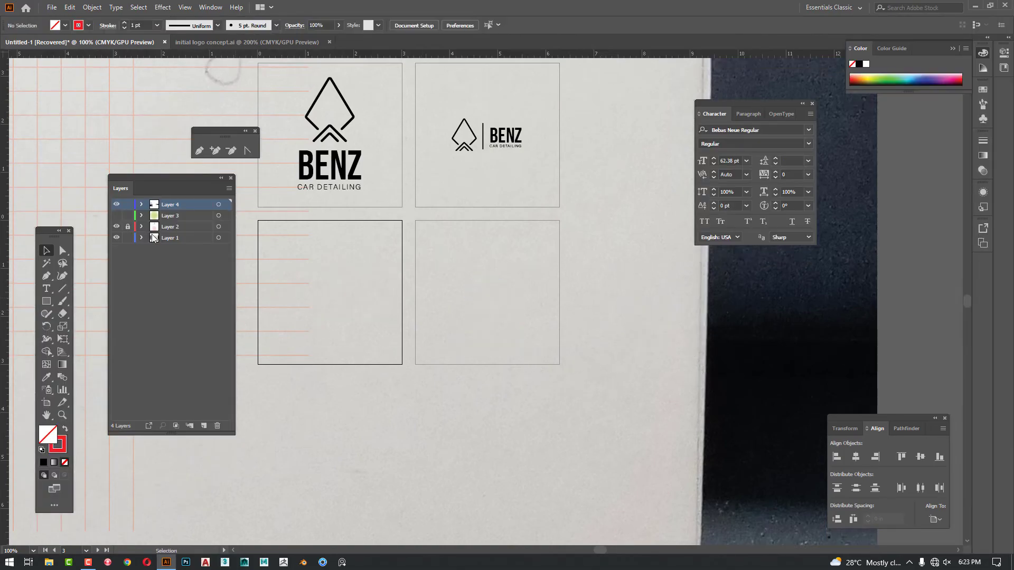
Step: Hide Layer 2 and Layer 1, and paste the cut logos and wordmark into Layer 4
{"action": "left_click", "coordinate": [117, 228]}
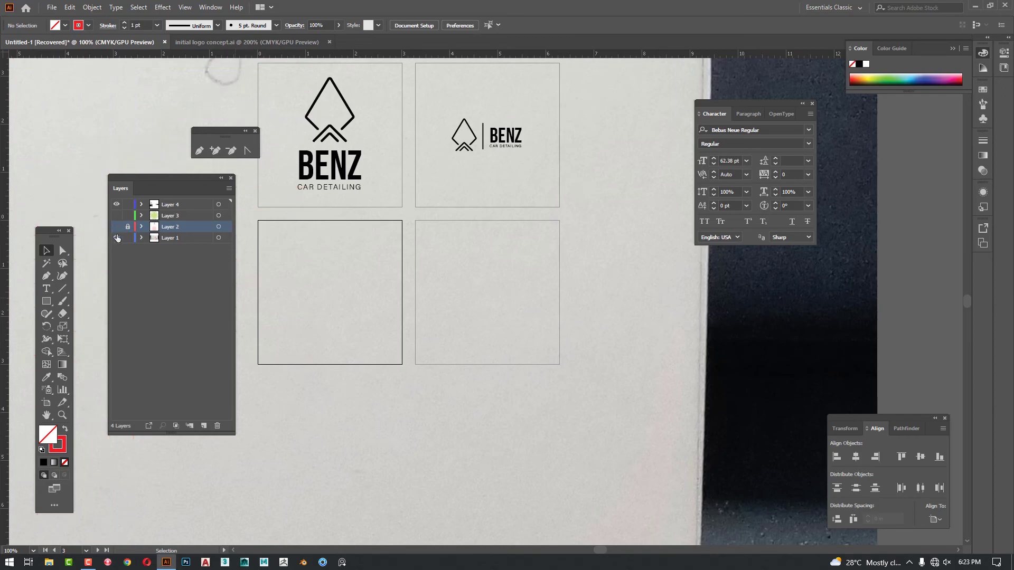
{"action": "left_click", "coordinate": [117, 236]}
{"action": "left_click", "coordinate": [171, 209]}
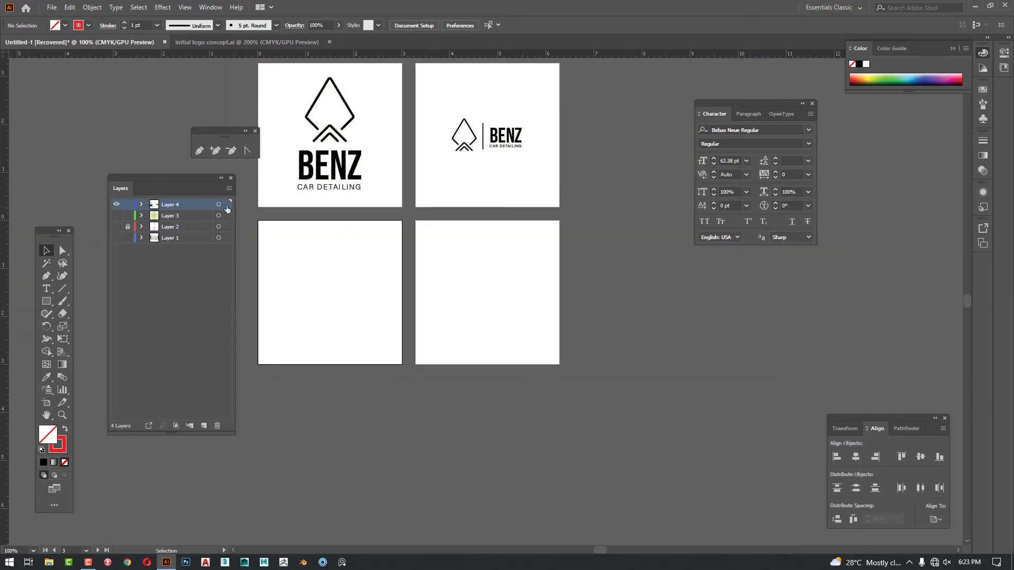
{"action": "key", "text": "ctrl+a"}
{"action": "left_click", "coordinate": [427, 412]}
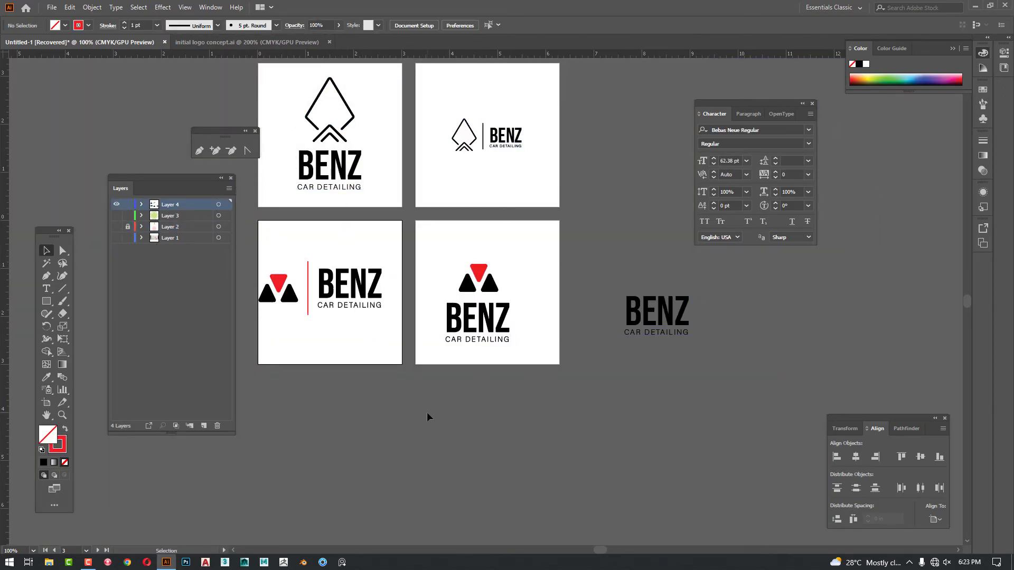
{"action": "left_click_drag", "start_coordinate": [427, 412], "coordinate": [447, 413]}
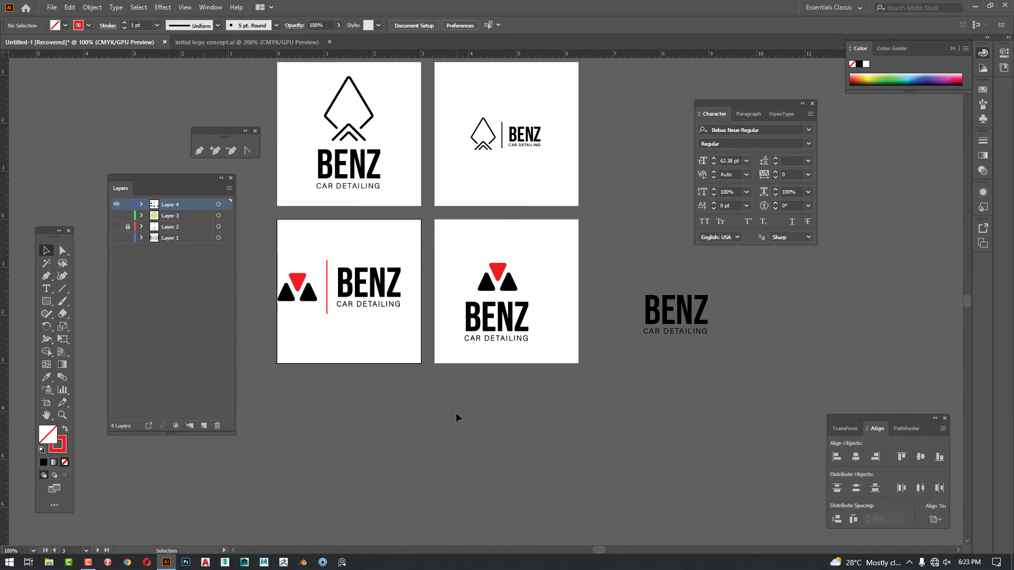
Step: Group the horizontal triangle logo and center it horizontally and vertically on the lower-left artboard
{"action": "key", "text": "Tab"}
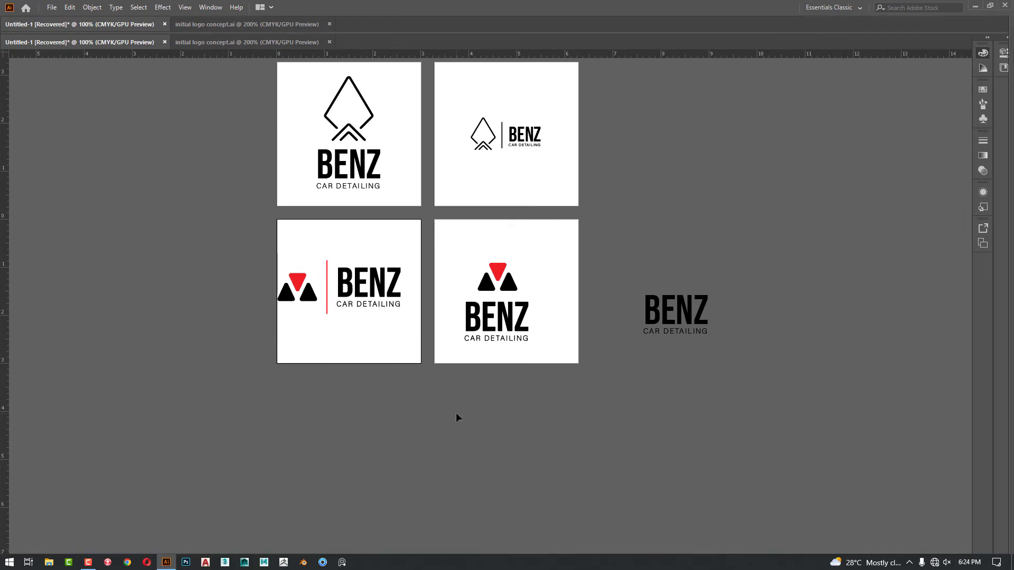
{"action": "scroll", "coordinate": [402, 355], "scroll_direction": "up", "scroll_amount": 1}
{"action": "left_click_drag", "start_coordinate": [402, 354], "coordinate": [407, 377]}
{"action": "left_click_drag", "start_coordinate": [401, 335], "coordinate": [220, 206]}
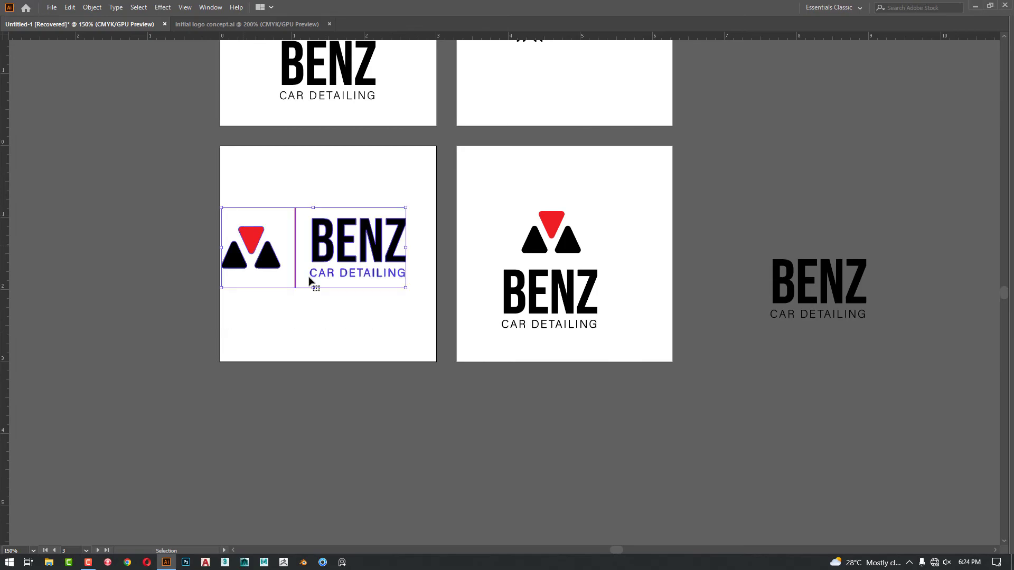
{"action": "key", "text": "Tab"}
{"action": "left_click_drag", "start_coordinate": [377, 321], "coordinate": [443, 341]}
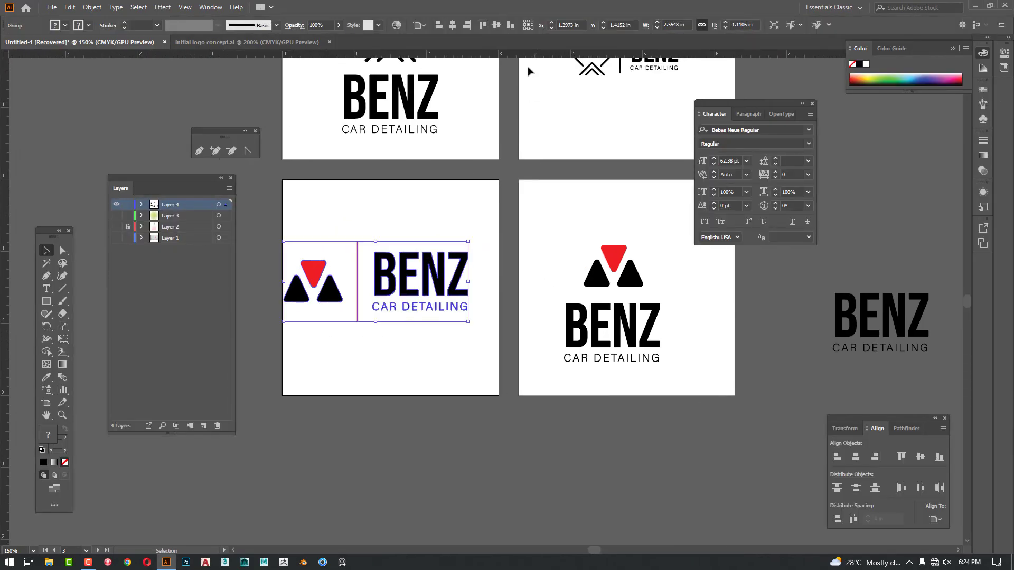
{"action": "left_click", "coordinate": [497, 25]}
{"action": "left_click", "coordinate": [453, 25]}
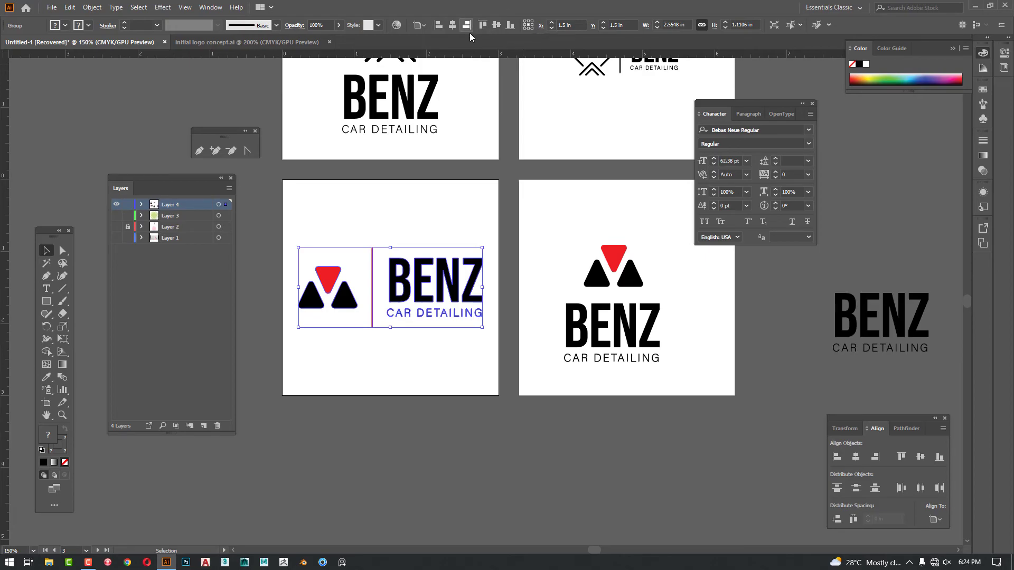
{"action": "left_click", "coordinate": [421, 25]}
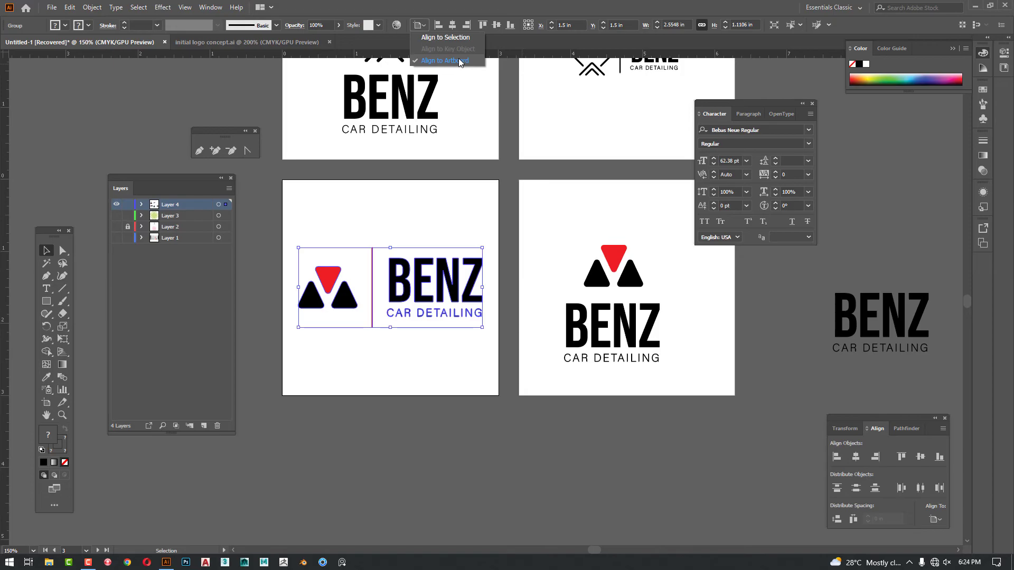
{"action": "left_click", "coordinate": [533, 361]}
Step: Group the stacked triangle logo and center it horizontally and vertically on the lower-right artboard
{"action": "left_click_drag", "start_coordinate": [534, 362], "coordinate": [482, 365]}
{"action": "left_click", "coordinate": [562, 338]}
{"action": "left_click_drag", "start_coordinate": [643, 239], "coordinate": [585, 302]}
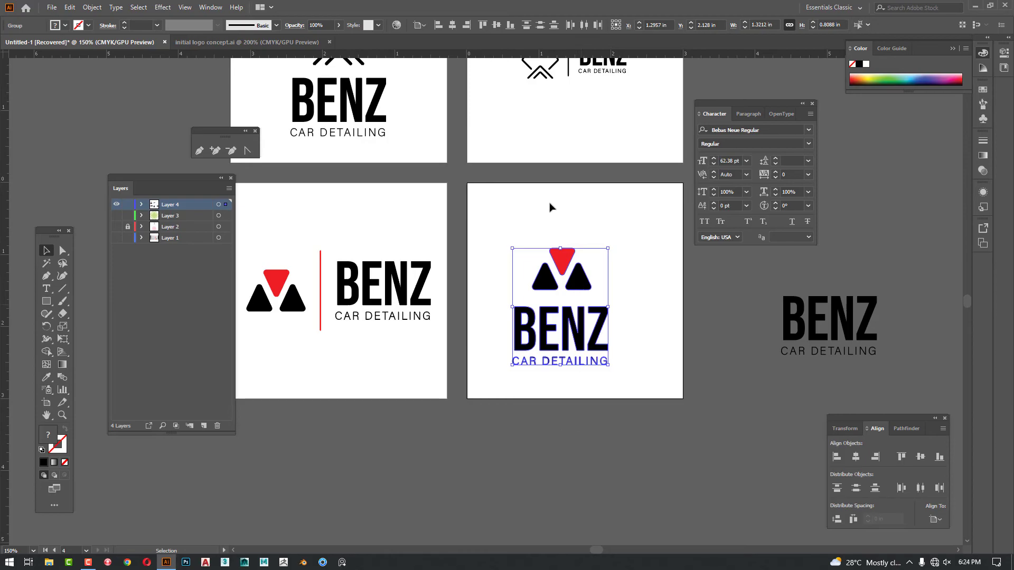
{"action": "left_click", "coordinate": [453, 26]}
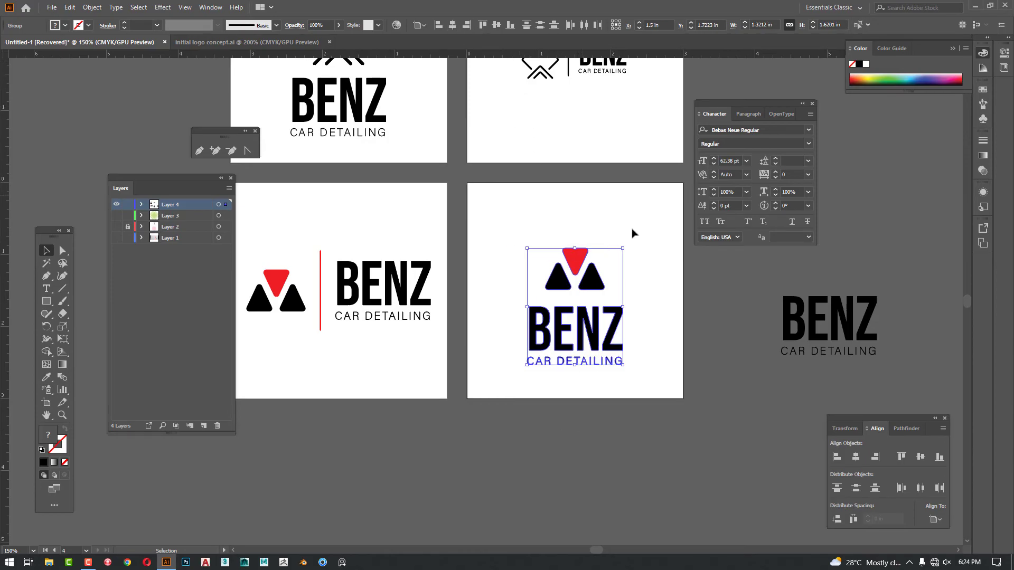
{"action": "left_click", "coordinate": [496, 25]}
{"action": "left_click", "coordinate": [691, 281]}
{"action": "key", "text": "Tab"}
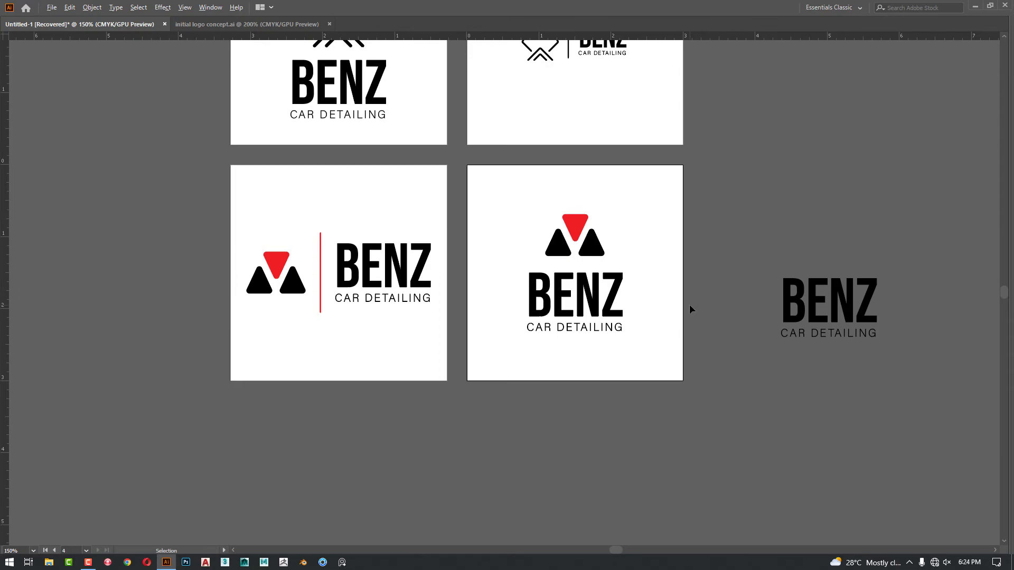
Step: Delete the spare BENZ CAR DETAILING wordmark lying outside the artboards
{"action": "scroll", "coordinate": [690, 306], "scroll_direction": "down", "scroll_amount": 1}
{"action": "scroll", "coordinate": [707, 296], "scroll_direction": "up", "scroll_amount": 1}
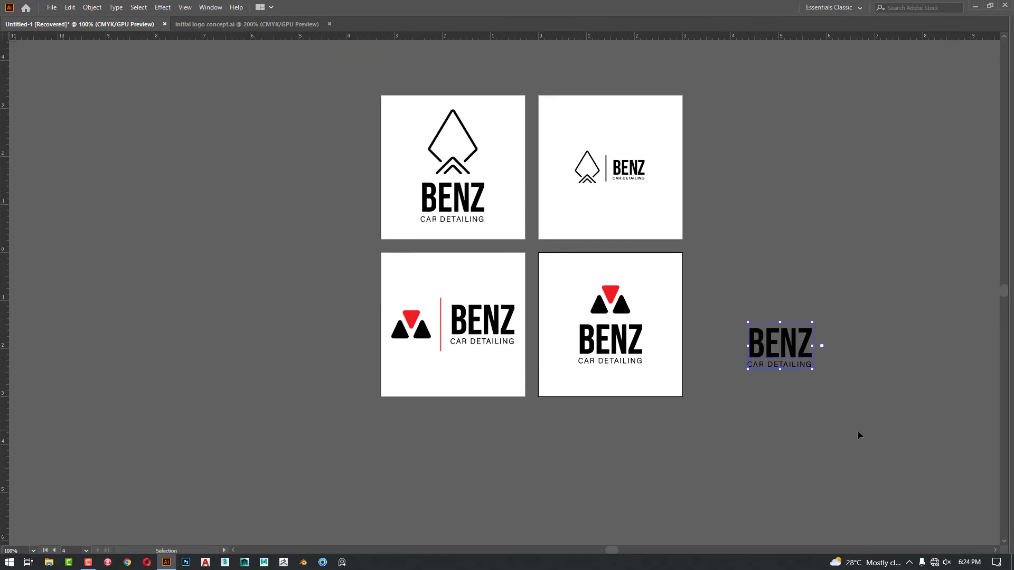
{"action": "key", "text": "Delete"}
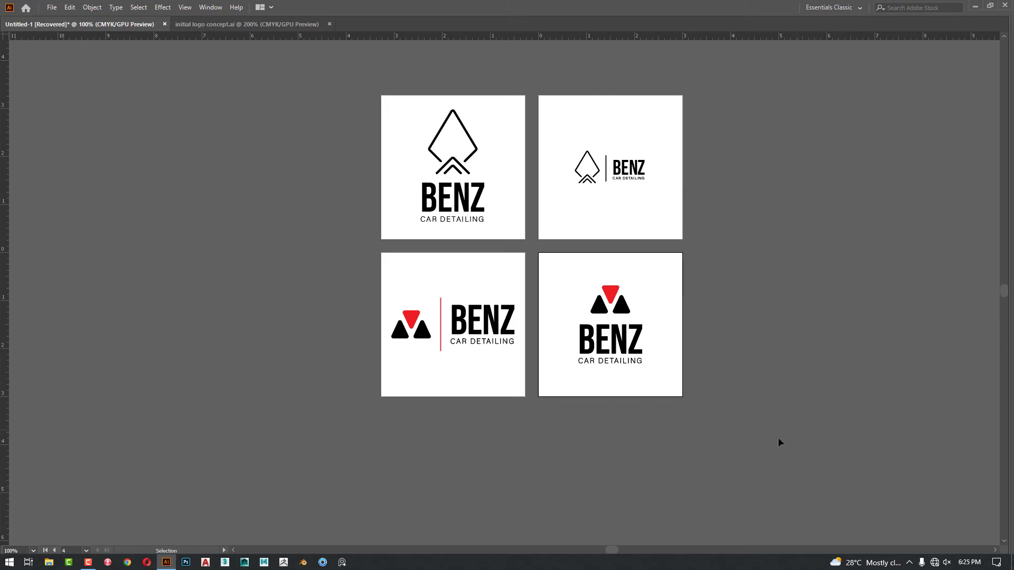
{"action": "left_click_drag", "start_coordinate": [846, 428], "coordinate": [855, 448]}
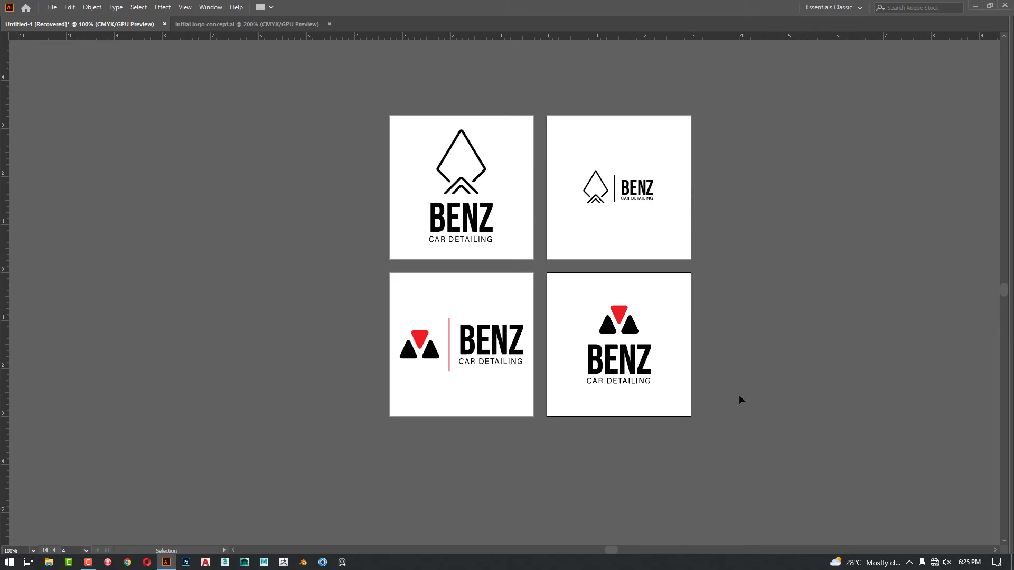
{"action": "left_click_drag", "start_coordinate": [727, 316], "coordinate": [706, 336]}
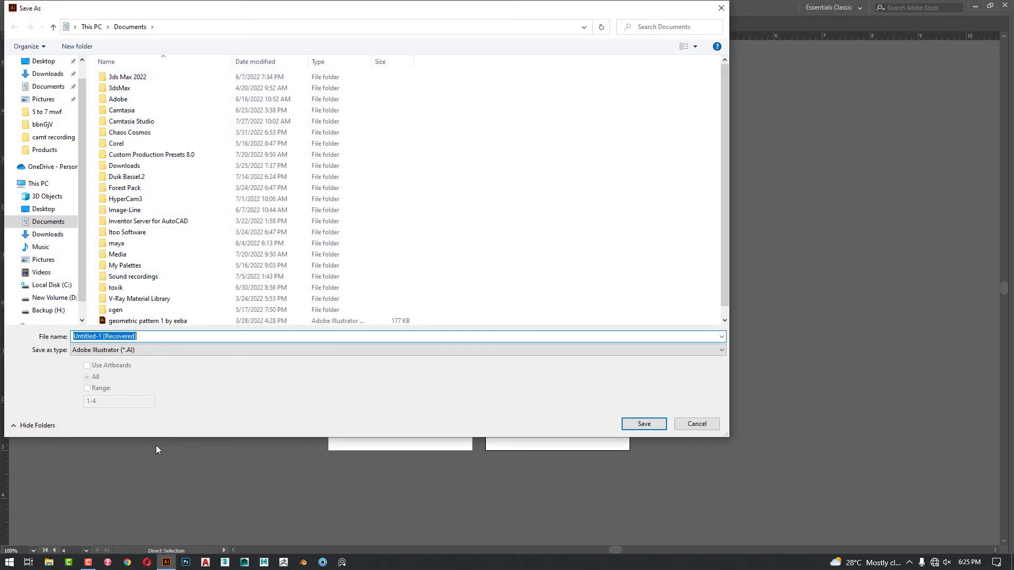
Step: Copy the path of the "5 to 7 mwf" folder from File Explorer and set it as the document's save location
{"action": "left_click", "coordinate": [51, 563]}
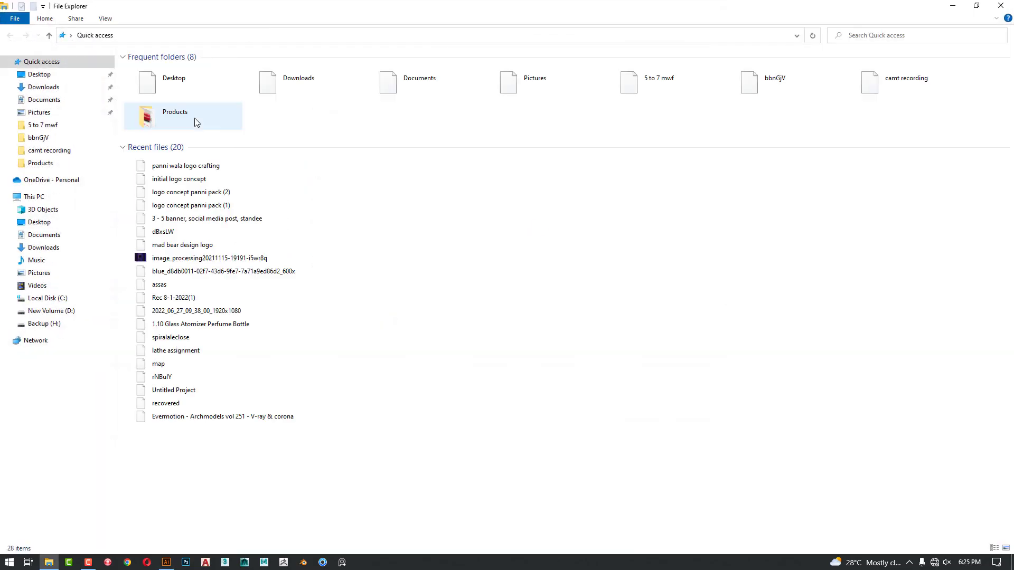
{"action": "left_click", "coordinate": [53, 125]}
{"action": "left_click", "coordinate": [299, 36]}
{"action": "key", "text": "ctrl+c"}
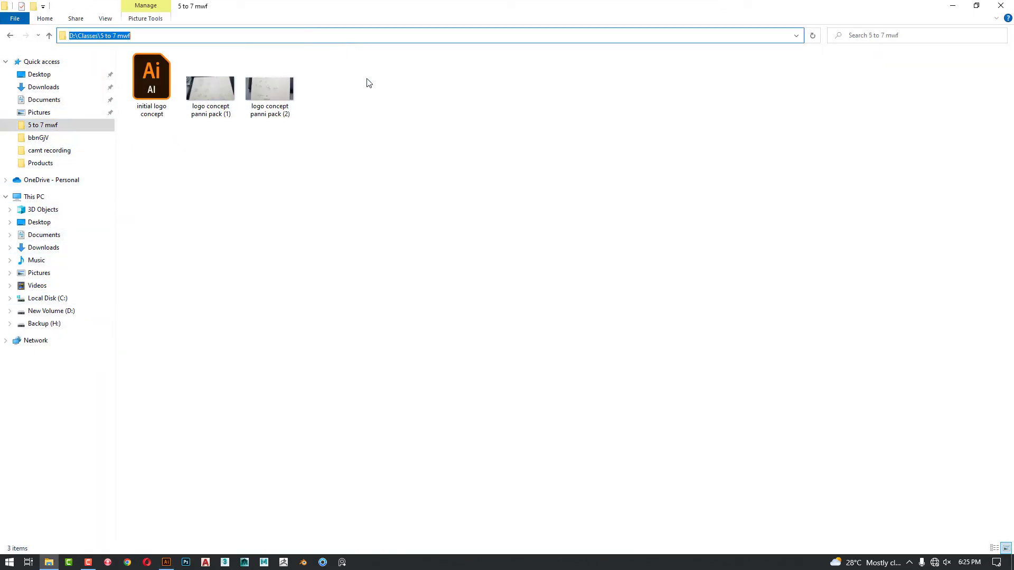
{"action": "key", "text": "alt+Tab"}
{"action": "key", "text": "ctrl+v"}
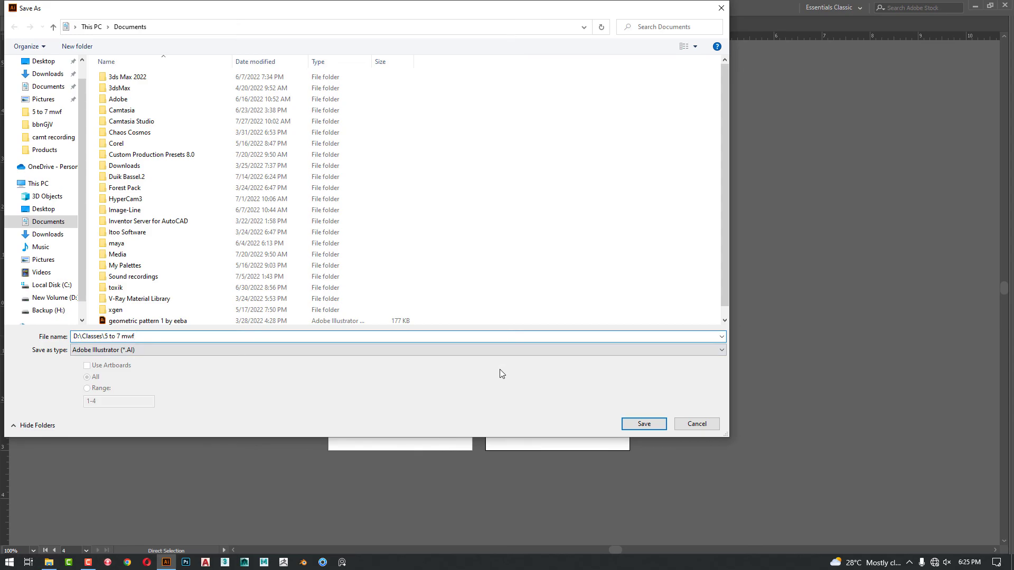
{"action": "key", "text": "Return"}
Step: Save the document as the Illustrator file "Panni ALA final logo" with the default Illustrator 2020 options
{"action": "type", "text": "Panni"}
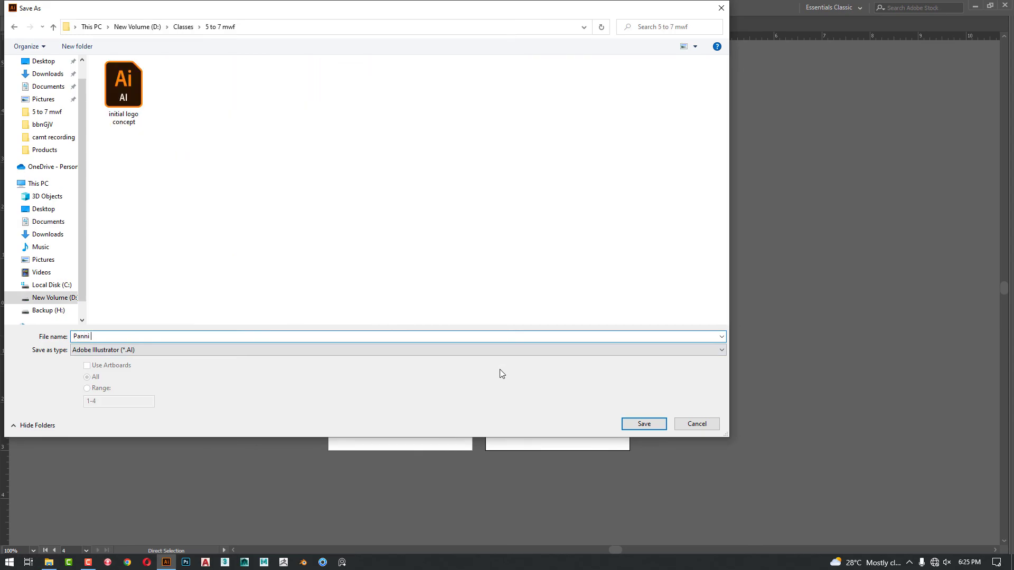
{"action": "type", "text": " ALA final logo"}
{"action": "key", "text": "Return"}
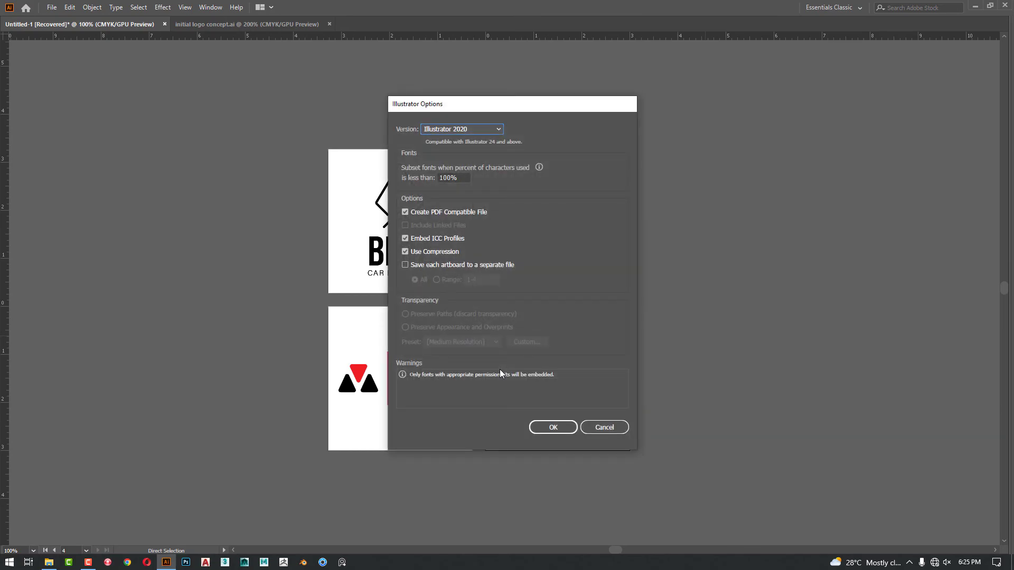
{"action": "key", "text": "Return"}
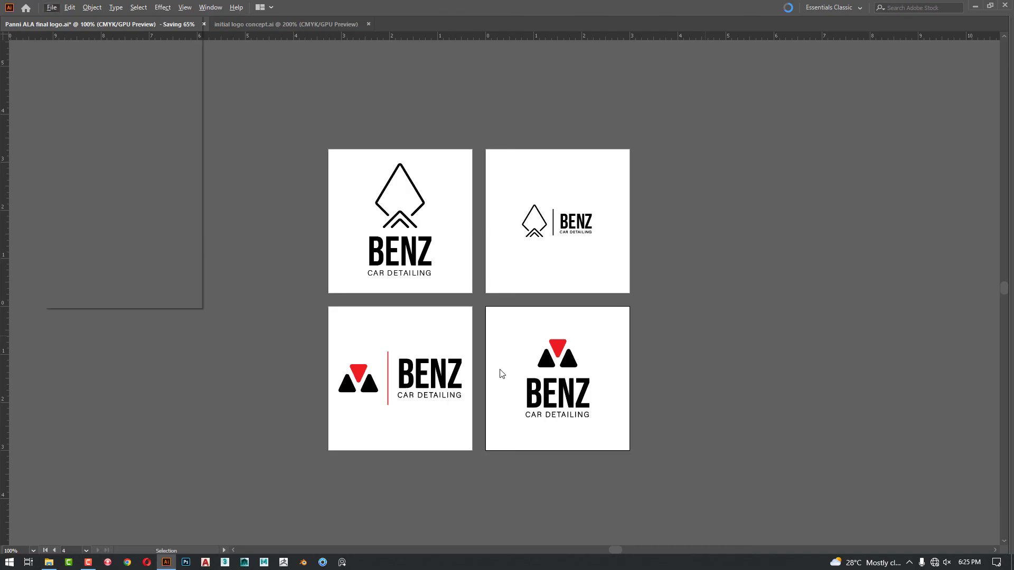
Step: Export the document in PNG format as "Panni ALA final logo" with each artboard written to its own file
{"action": "key", "text": "alt+f"}
{"action": "key", "text": "e"}
{"action": "key", "text": "Down"}
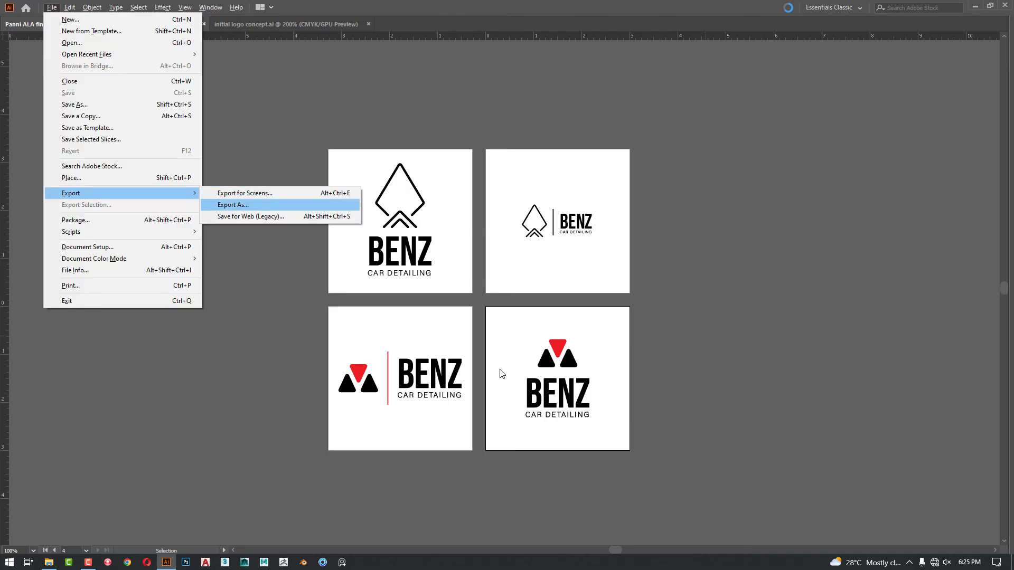
{"action": "key", "text": "Return"}
{"action": "key", "text": "Tab"}
{"action": "key", "text": "alt+Down"}
{"action": "key", "text": "Down"}
{"action": "key", "text": "Down"}
{"action": "key", "text": "Down"}
{"action": "key", "text": "Down"}
{"action": "key", "text": "Down"}
{"action": "key", "text": "Down"}
{"action": "key", "text": "Down"}
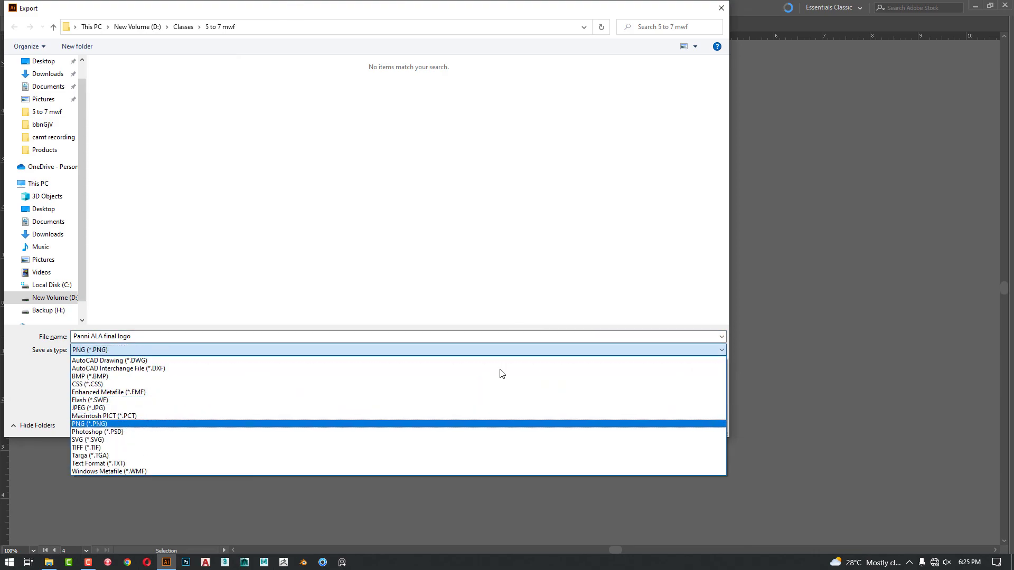
{"action": "key", "text": "Return"}
{"action": "key", "text": "Tab"}
{"action": "key", "text": "space"}
{"action": "key", "text": "Return"}
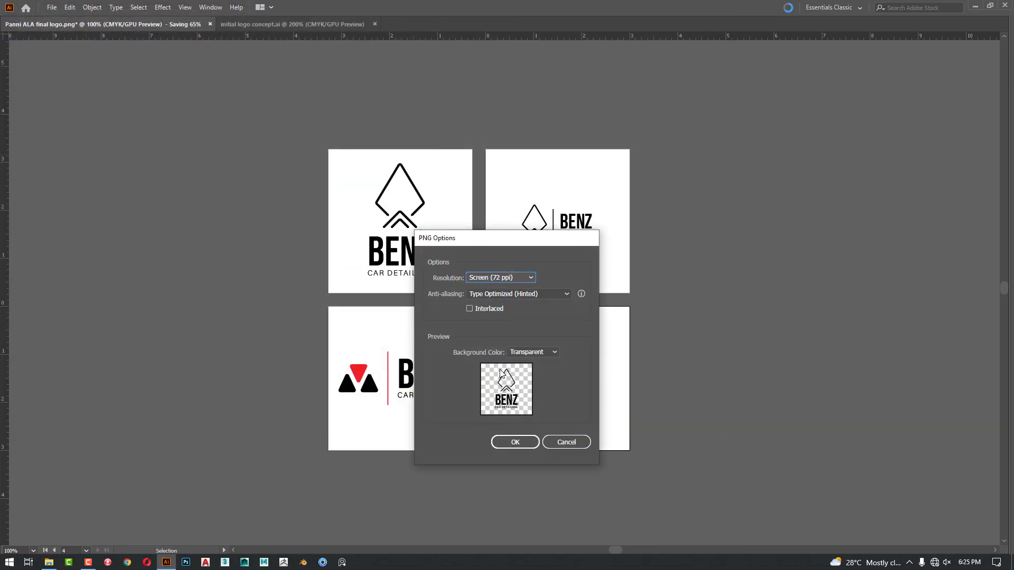
Step: Set the PNG resolution to 300 ppi and complete the export with a transparent background
{"action": "key", "text": "Down"}
{"action": "key", "text": "Down"}
{"action": "key", "text": "Return"}
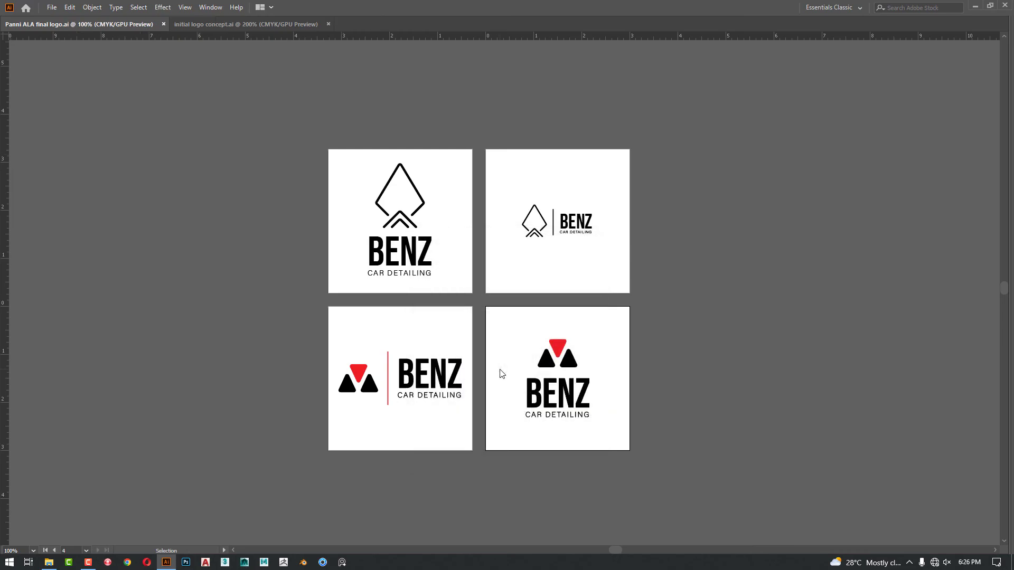
Step: View the exported PNG logos from "Panni ALA final logo-01" through "-04" in the photo viewer, then close it
{"action": "key", "text": "alt+Tab"}
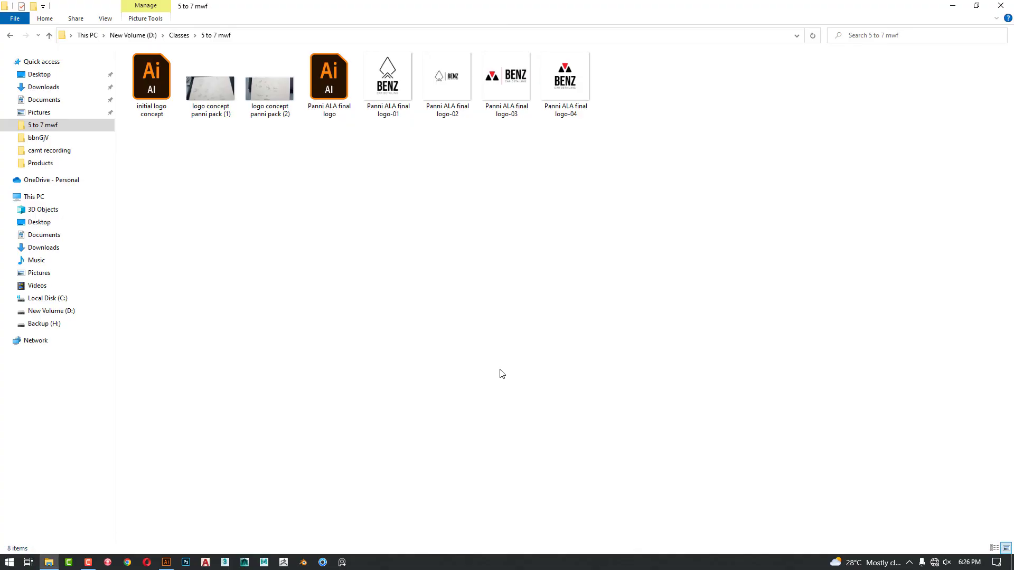
{"action": "double_click", "coordinate": [404, 90]}
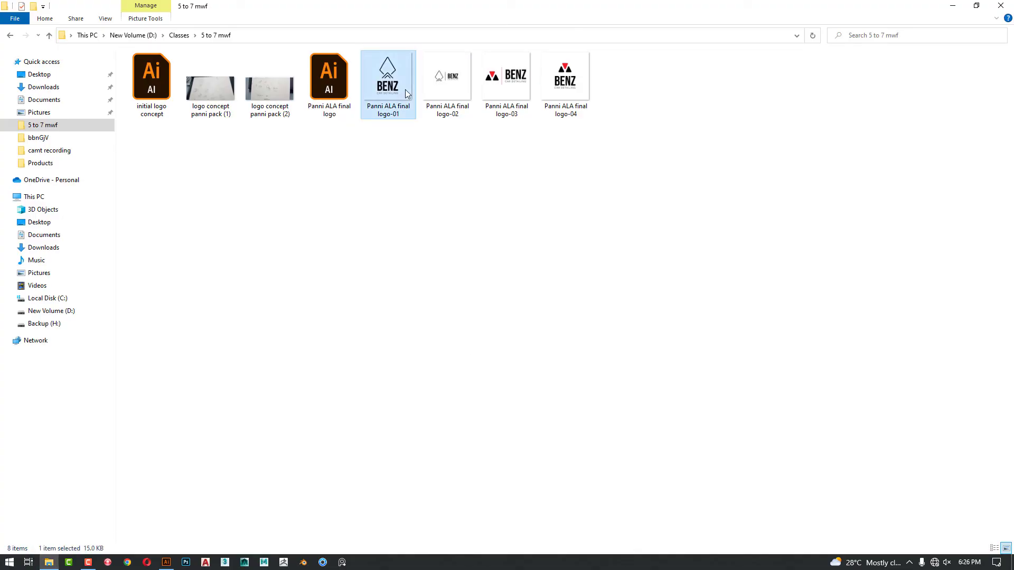
{"action": "key", "text": "Right"}
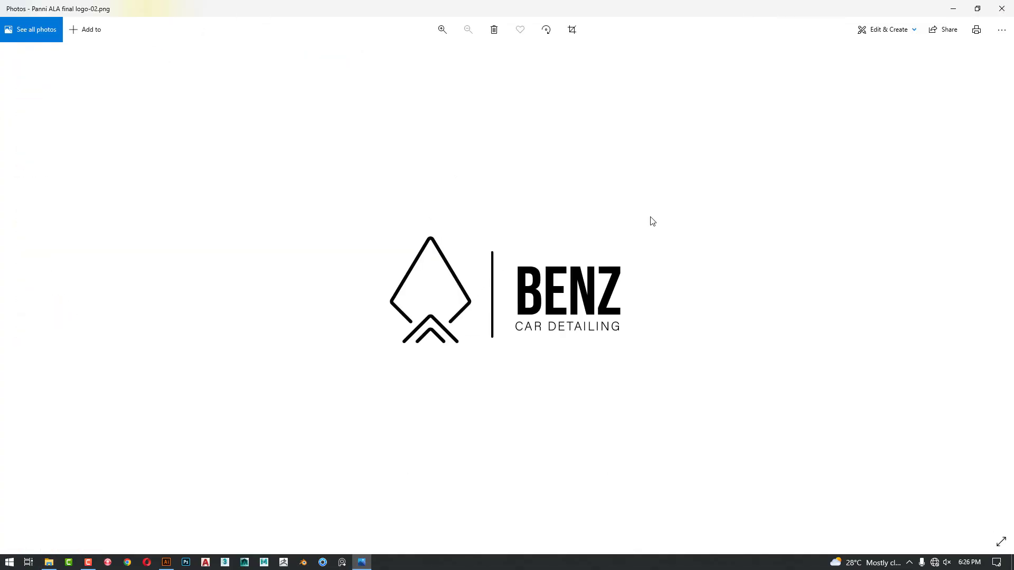
{"action": "key", "text": "Right"}
{"action": "key", "text": "Right"}
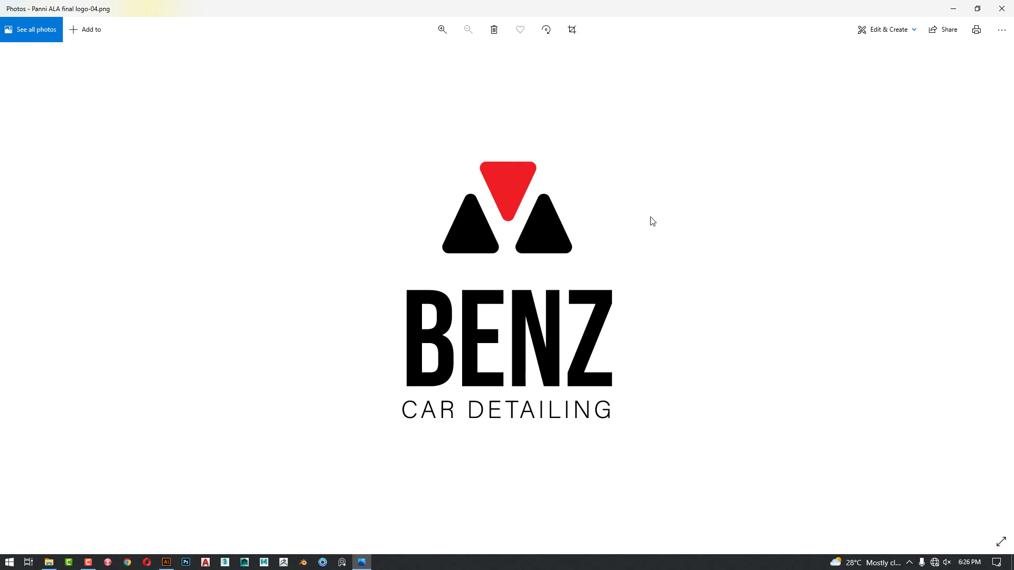
{"action": "key", "text": "alt+F4"}
Step: Export the four Illustrator artboards as separate JPG files under the same name with the default options
{"action": "key", "text": "alt+Tab"}
{"action": "key", "text": "alt+f"}
{"action": "key", "text": "e"}
{"action": "key", "text": "e"}
{"action": "key", "text": "Return"}
{"action": "key", "text": "Tab"}
{"action": "key", "text": "Tab"}
{"action": "key", "text": "space"}
{"action": "key", "text": "Return"}
{"action": "key", "text": "Return"}
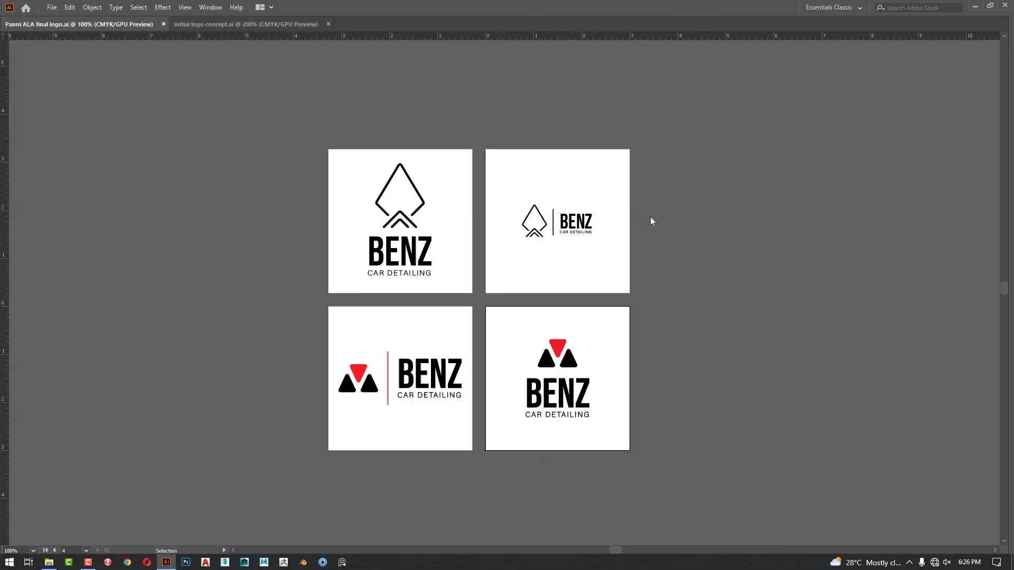
Step: Compare the JPG and PNG thumbnails of "Panni ALA final logo-01" in the "5 to 7 mwf" folder
{"action": "key", "text": "alt+Tab"}
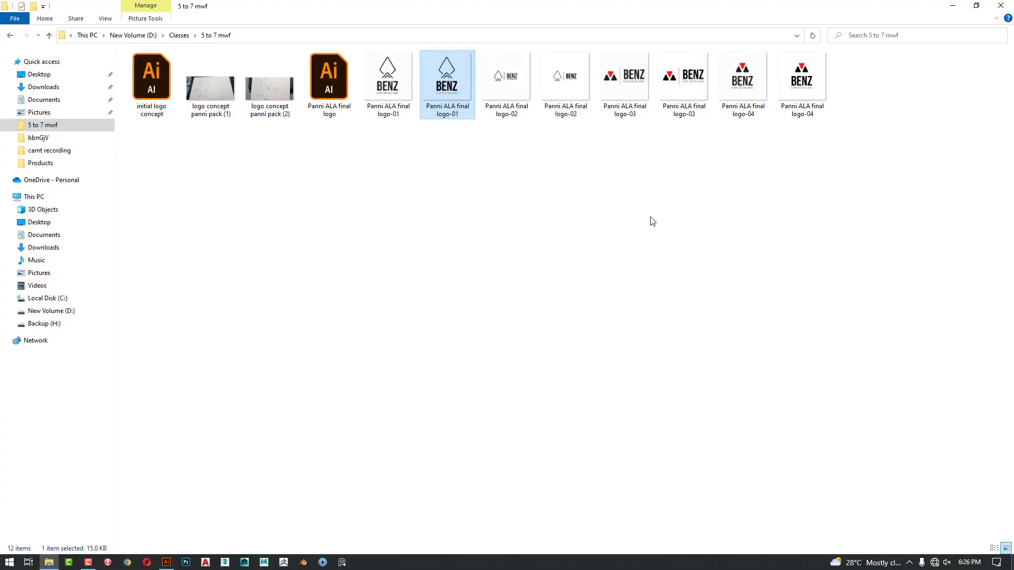
{"action": "key", "text": "Left"}
{"action": "key", "text": "Right"}
{"action": "key", "text": "Left"}
{"action": "key", "text": "Right"}
{"action": "key", "text": "Left"}
{"action": "key", "text": "Right"}
{"action": "key", "text": "Left"}
{"action": "key", "text": "Right"}
{"action": "key", "text": "Left"}
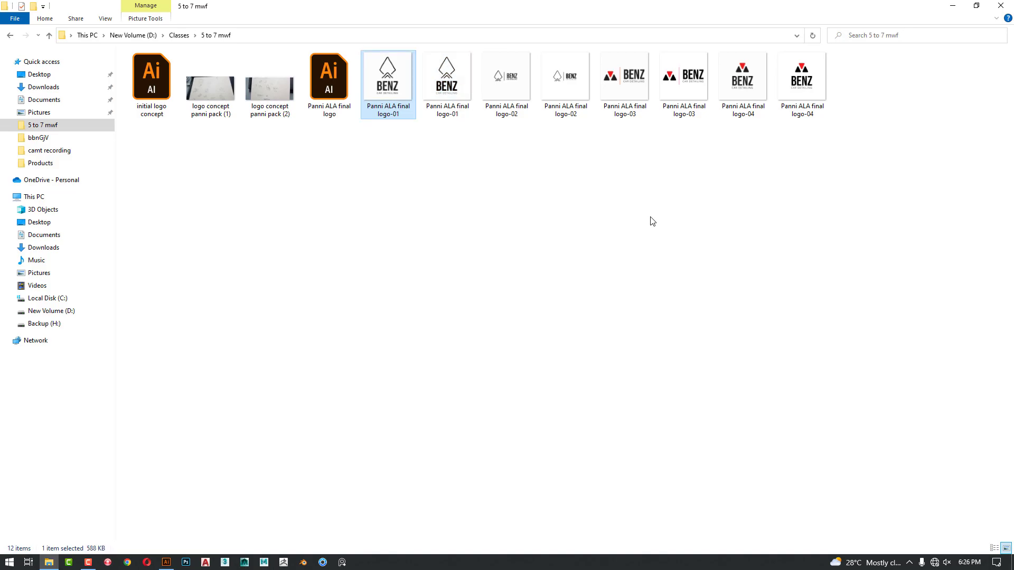
Step: Open the JPG of "Panni ALA final logo-01" and compare it with its PNG version in the photo viewer
{"action": "key", "text": "Return"}
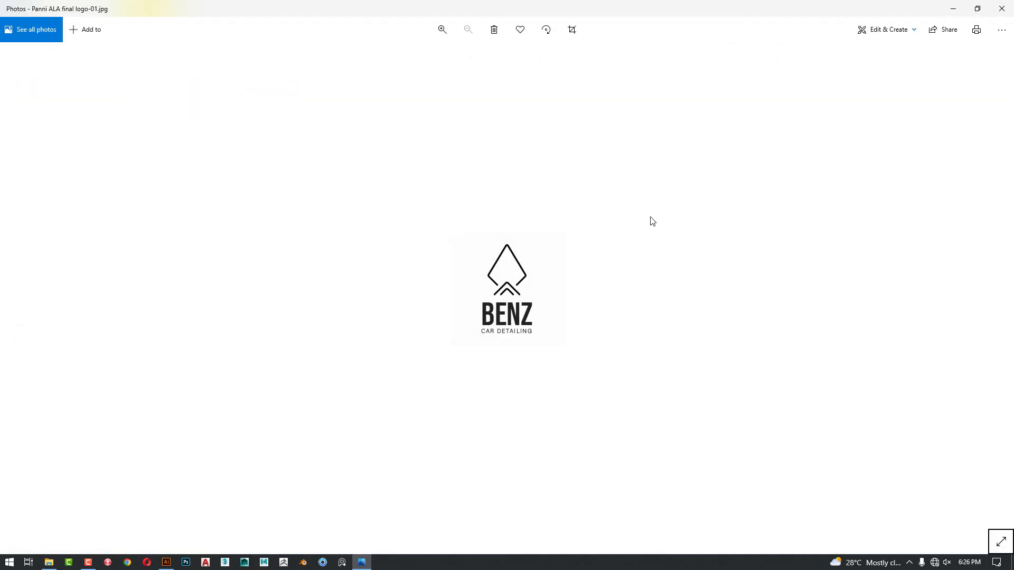
{"action": "key", "text": "Right"}
{"action": "key", "text": "Left"}
{"action": "key", "text": "Right"}
{"action": "key", "text": "Left"}
{"action": "key", "text": "alt+F4"}
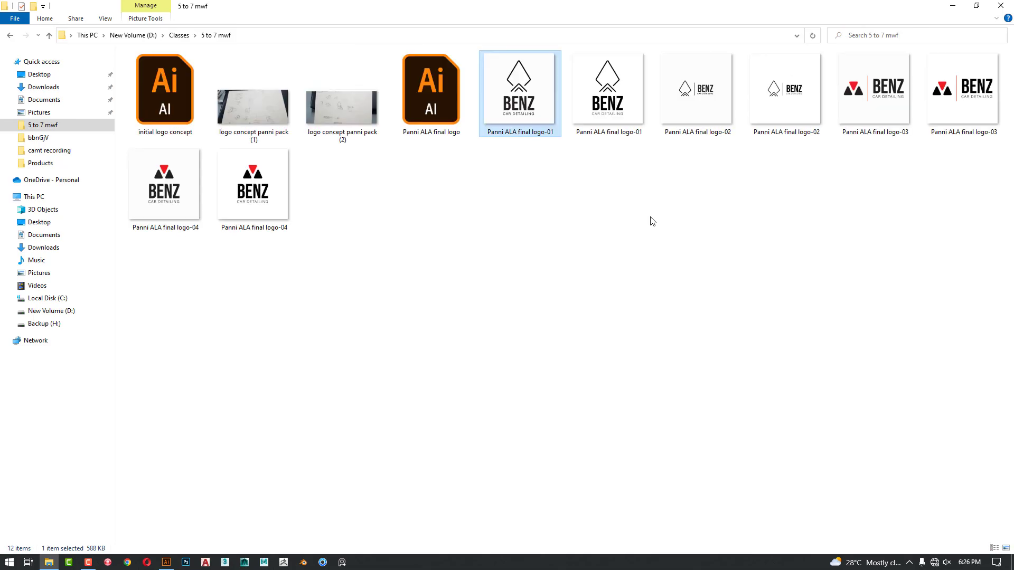
Step: Enlarge the thumbnails in the "5 to 7 mwf" folder and launch Photoshop
{"action": "scroll", "coordinate": [651, 221], "scroll_direction": "up", "scroll_amount": 3}
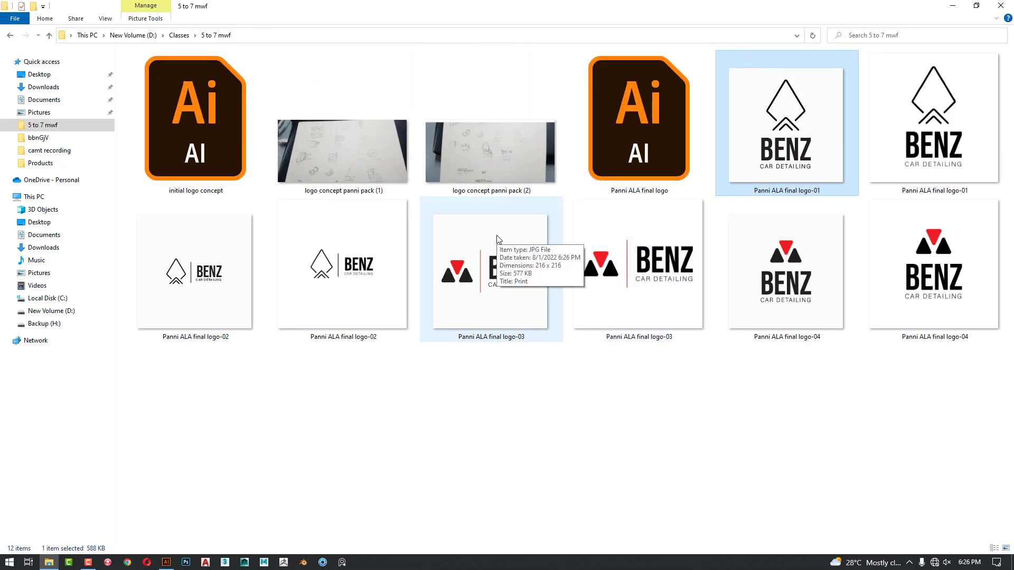
{"action": "left_click_drag", "start_coordinate": [671, 428], "coordinate": [280, 423]}
{"action": "key", "text": "alt+Tab"}
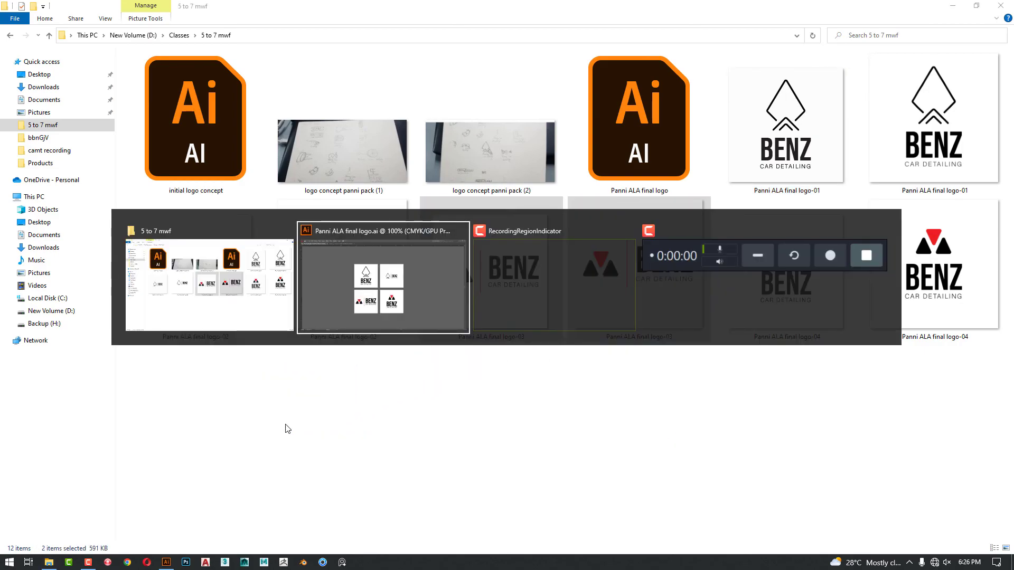
{"action": "left_click", "coordinate": [186, 563]}
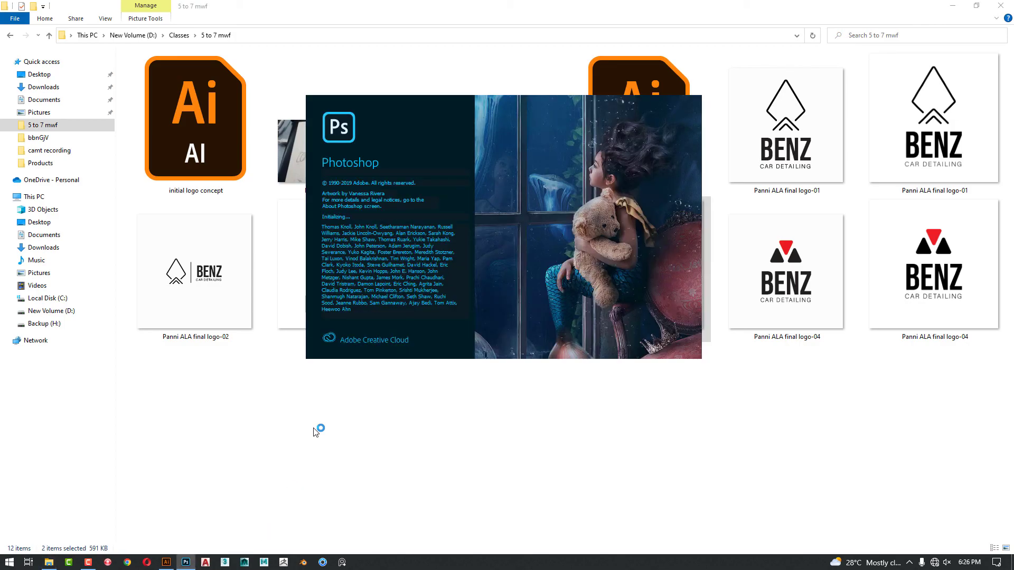
{"action": "left_click", "coordinate": [483, 410]}
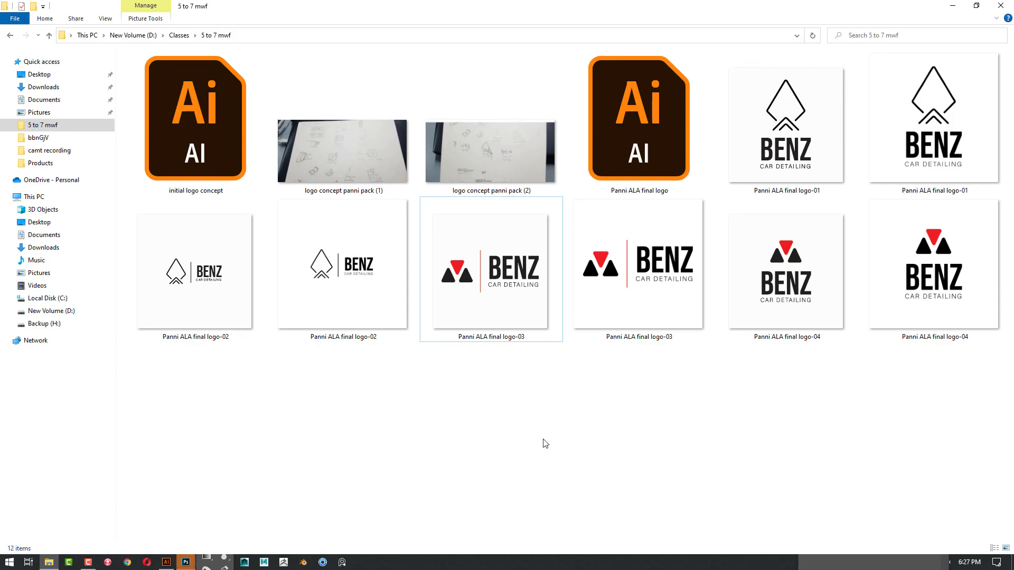
Step: Open both the JPG and PNG versions of "Panni ALA final logo-03" from File Explorer in Photoshop
{"action": "left_click", "coordinate": [186, 562]}
{"action": "key", "text": "alt+Tab"}
{"action": "left_click_drag", "start_coordinate": [684, 442], "coordinate": [469, 262]}
{"action": "left_click_drag", "start_coordinate": [470, 261], "coordinate": [575, 27]}
{"action": "key", "text": "alt+Tab"}
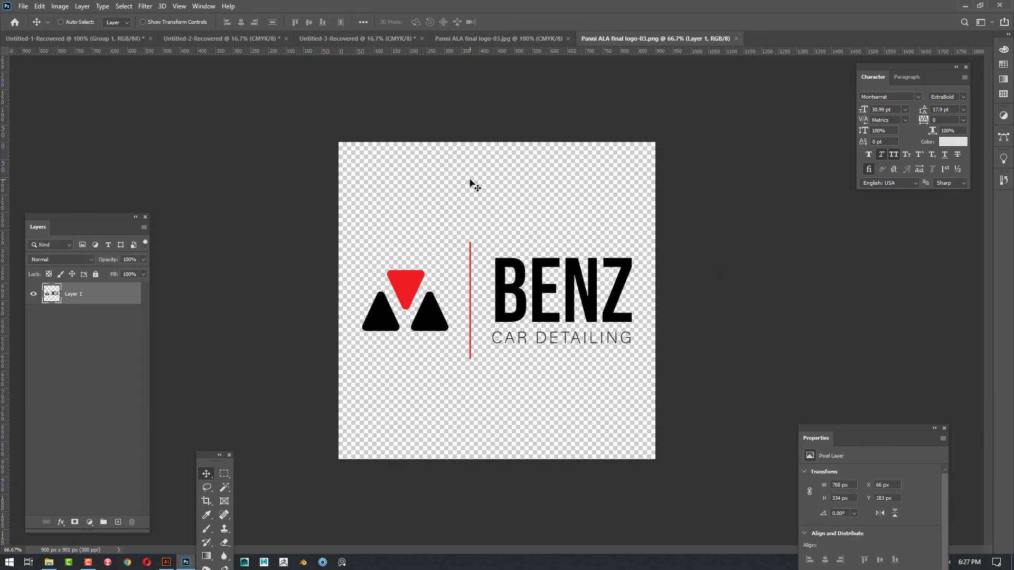
Step: Compare the backgrounds of the PNG and JPG versions of logo-03, then close both documents
{"action": "key", "text": "ctrl"}
{"action": "key", "text": "ctrl+shift+Tab"}
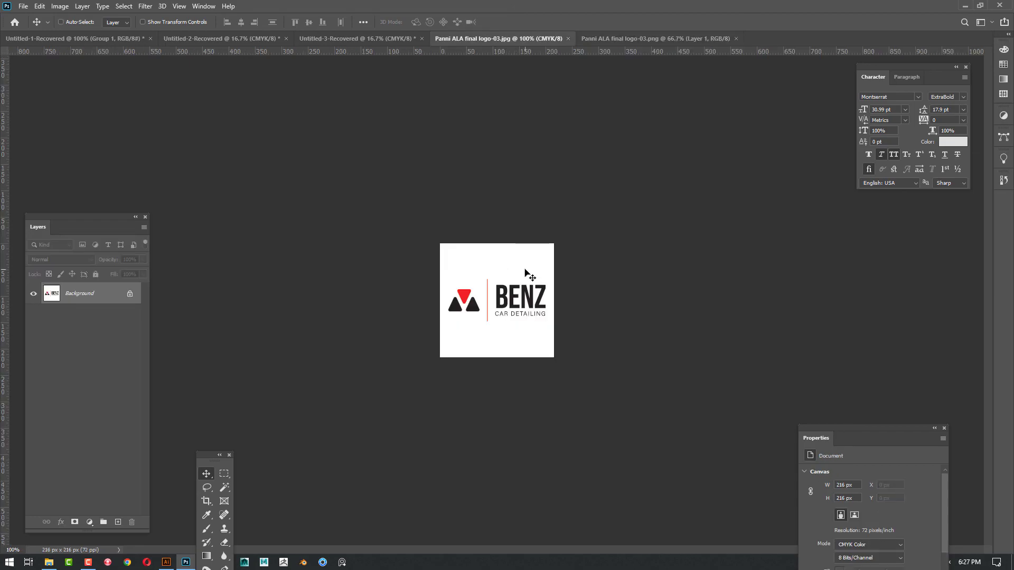
{"action": "key", "text": "ctrl+w"}
{"action": "key", "text": "ctrl+w"}
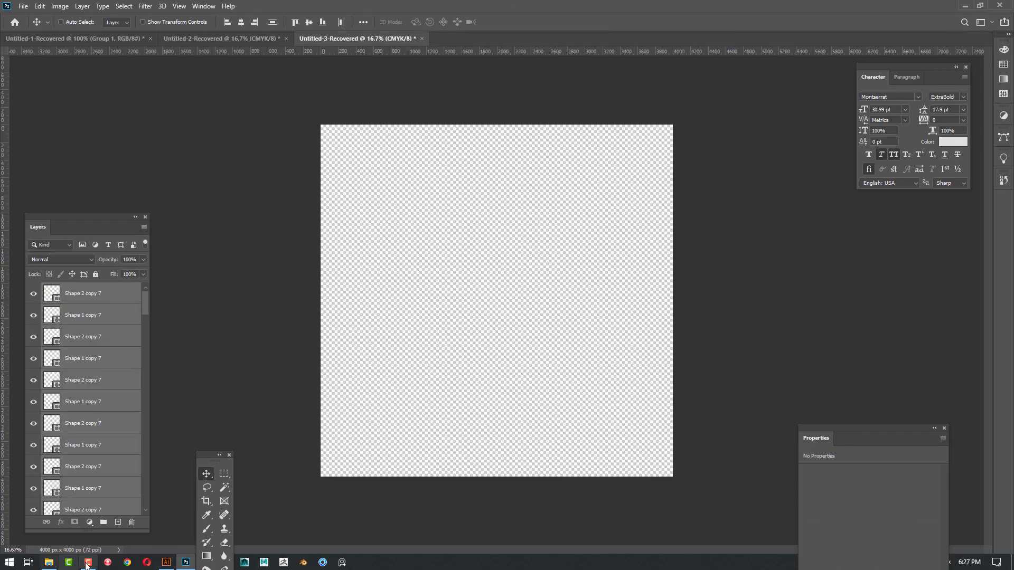
Step: Search Google in Chrome for "logo mockup free download", then return to Photoshop
{"action": "left_click", "coordinate": [127, 563]}
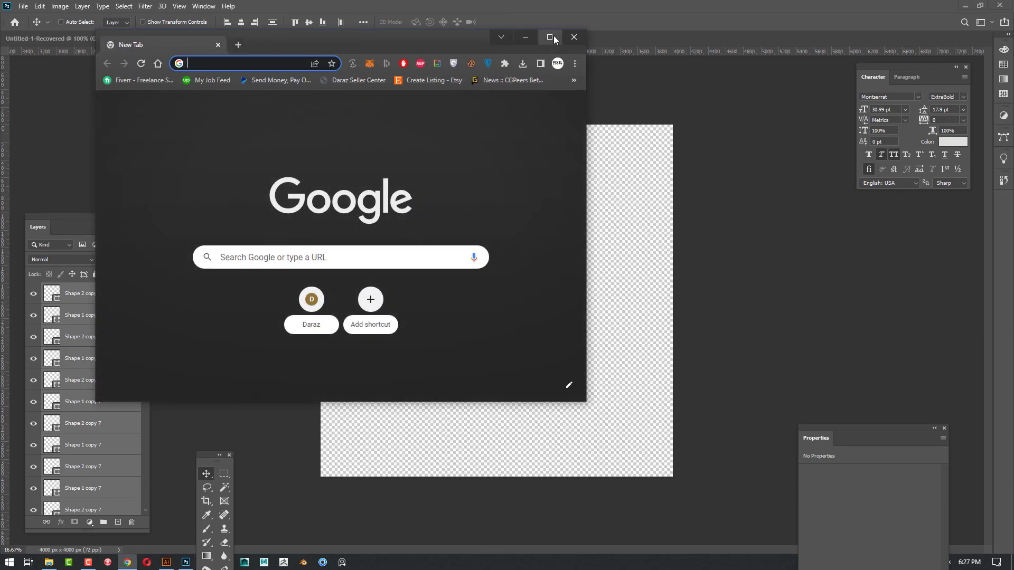
{"action": "left_click", "coordinate": [550, 37]}
{"action": "type", "text": "logo mo"}
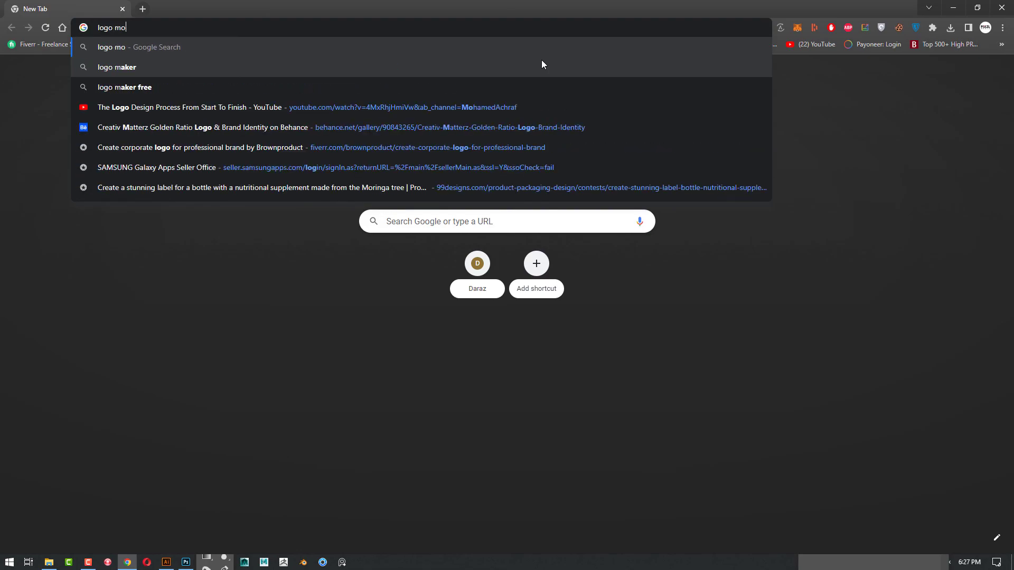
{"action": "type", "text": "ckup free download"}
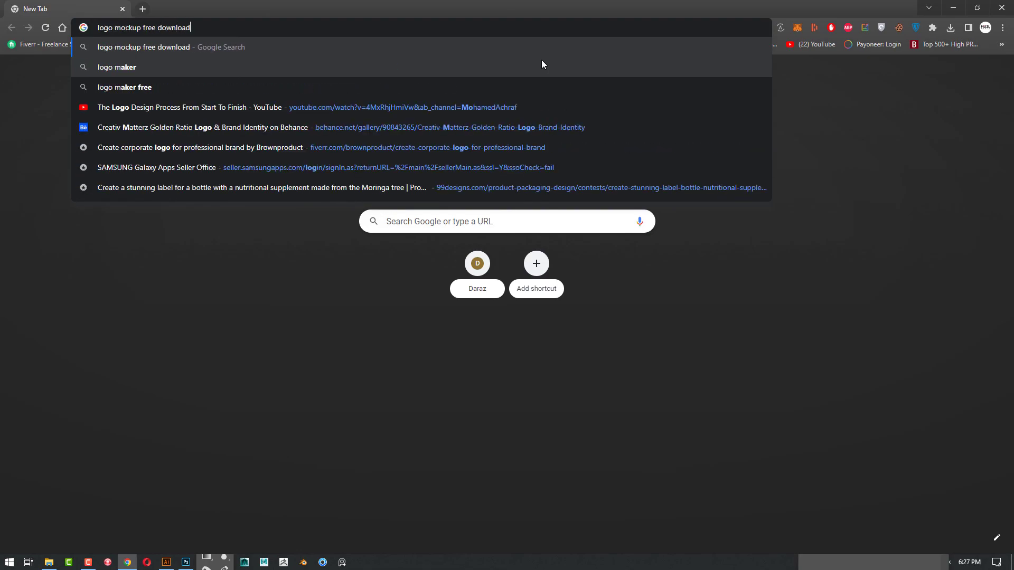
{"action": "key", "text": "Return"}
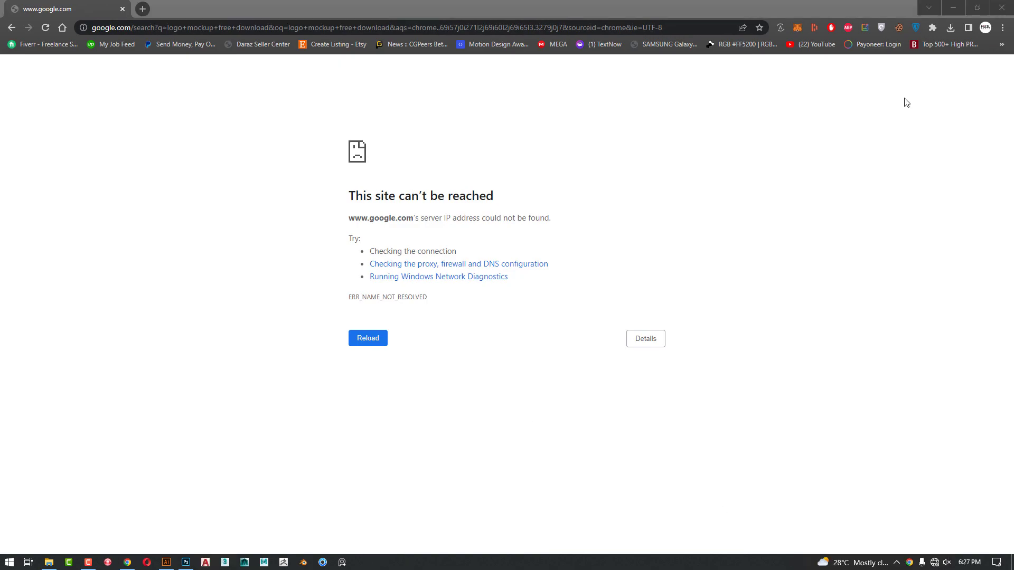
{"action": "left_click", "coordinate": [949, 9]}
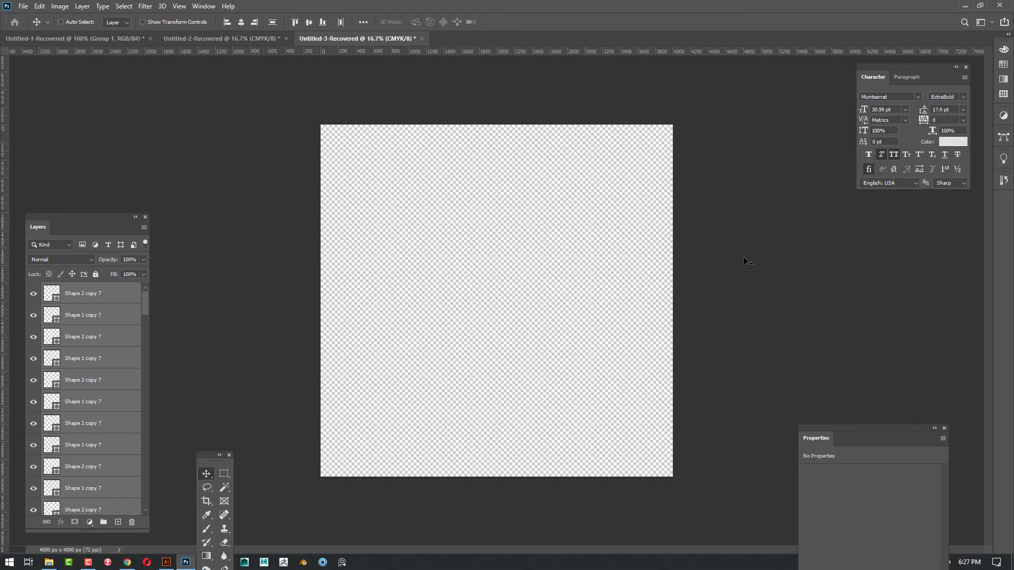
Step: Move the floating Properties panel into the empty area beside the canvas, below the Character panel
{"action": "left_click_drag", "start_coordinate": [866, 438], "coordinate": [715, 175]}
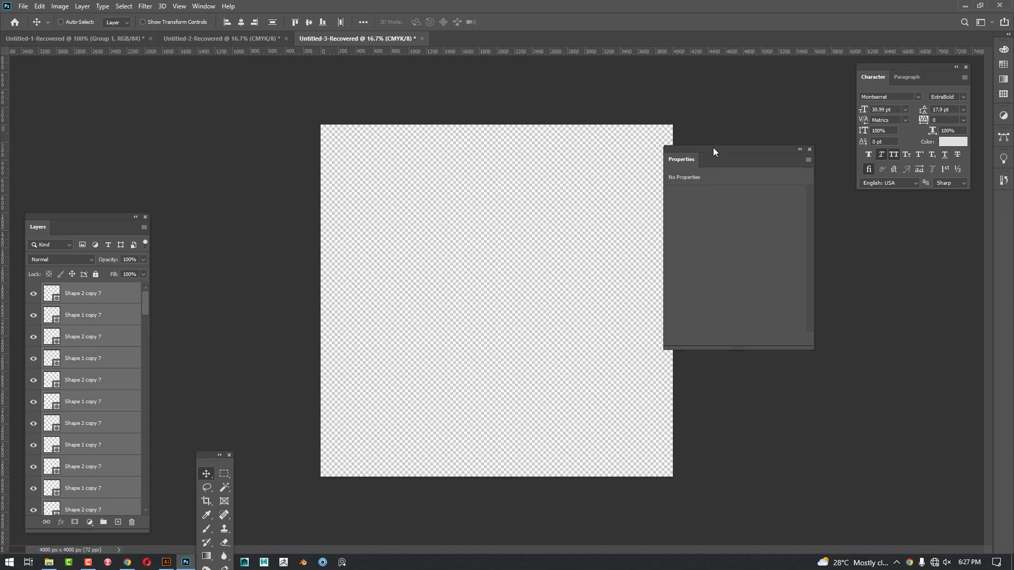
{"action": "left_click_drag", "start_coordinate": [715, 151], "coordinate": [786, 236]}
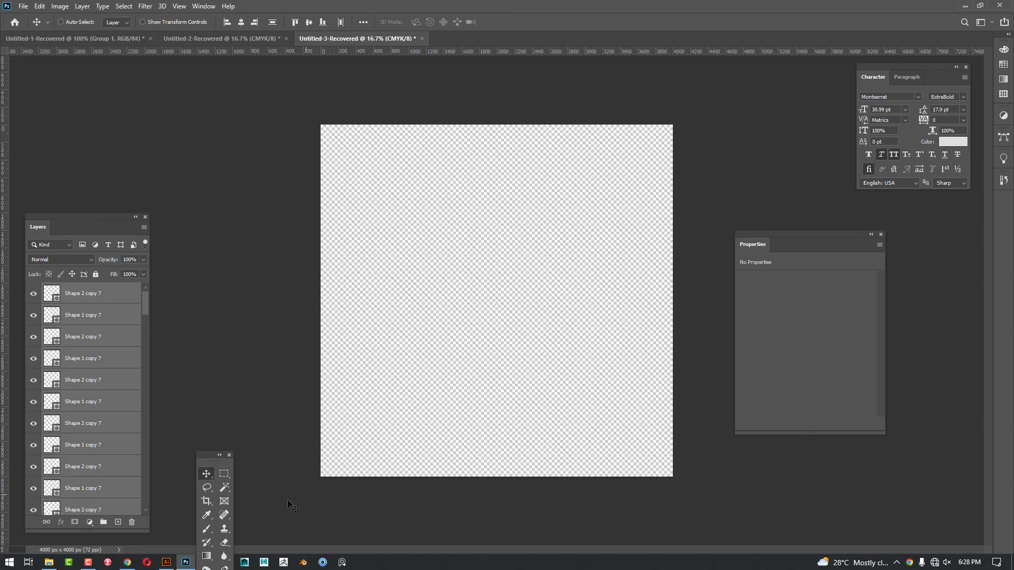
{"action": "left_click", "coordinate": [88, 563]}
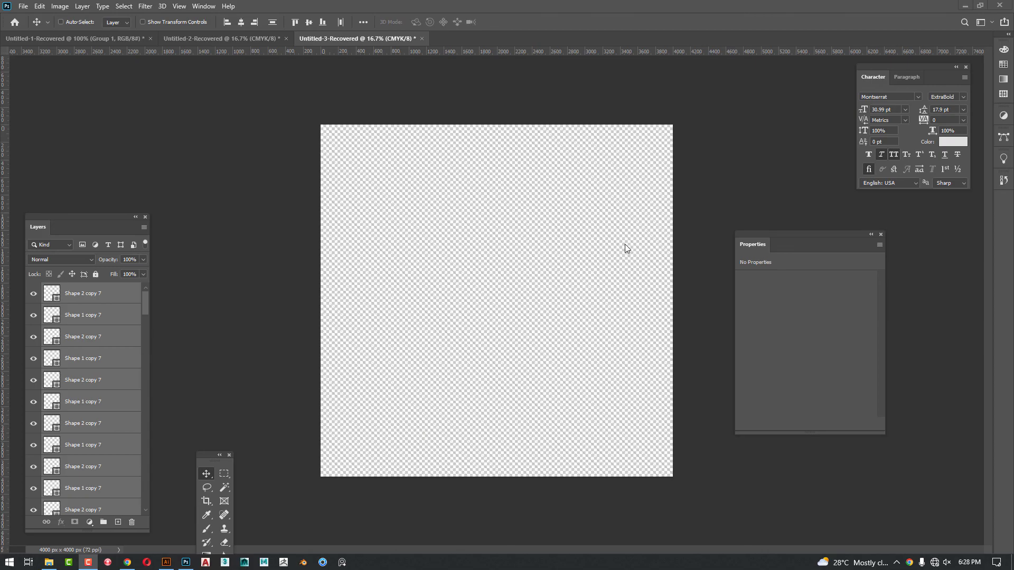